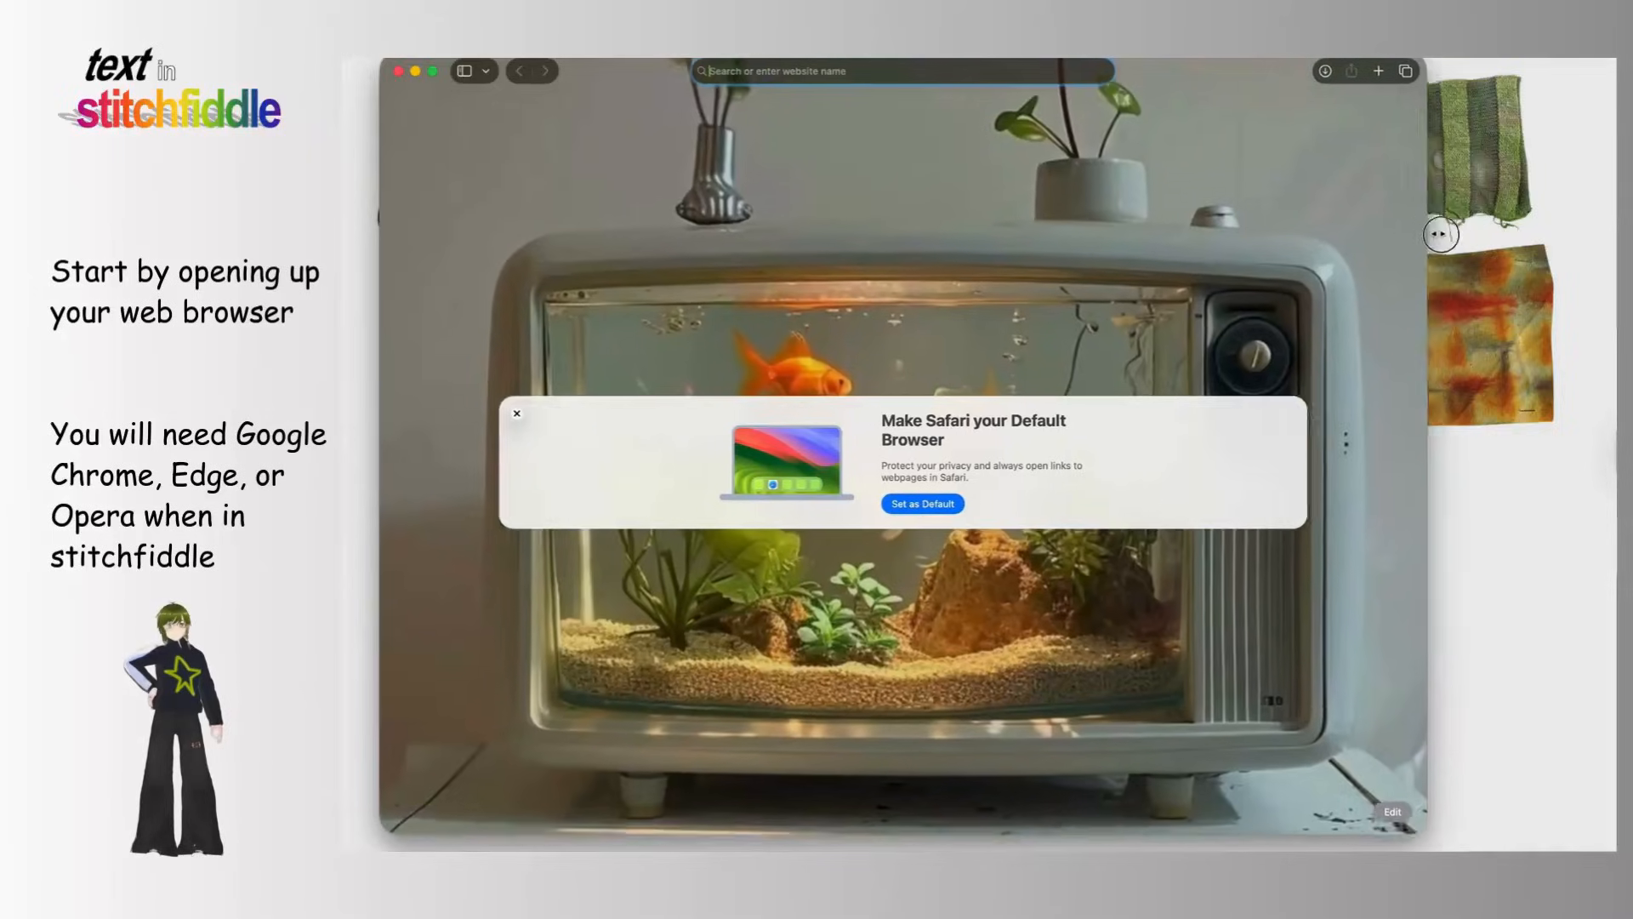
# Step: Open dafont.com and look over the recently added fonts on its home page
pyautogui.write('dafont.com')
pyautogui.press('Return')
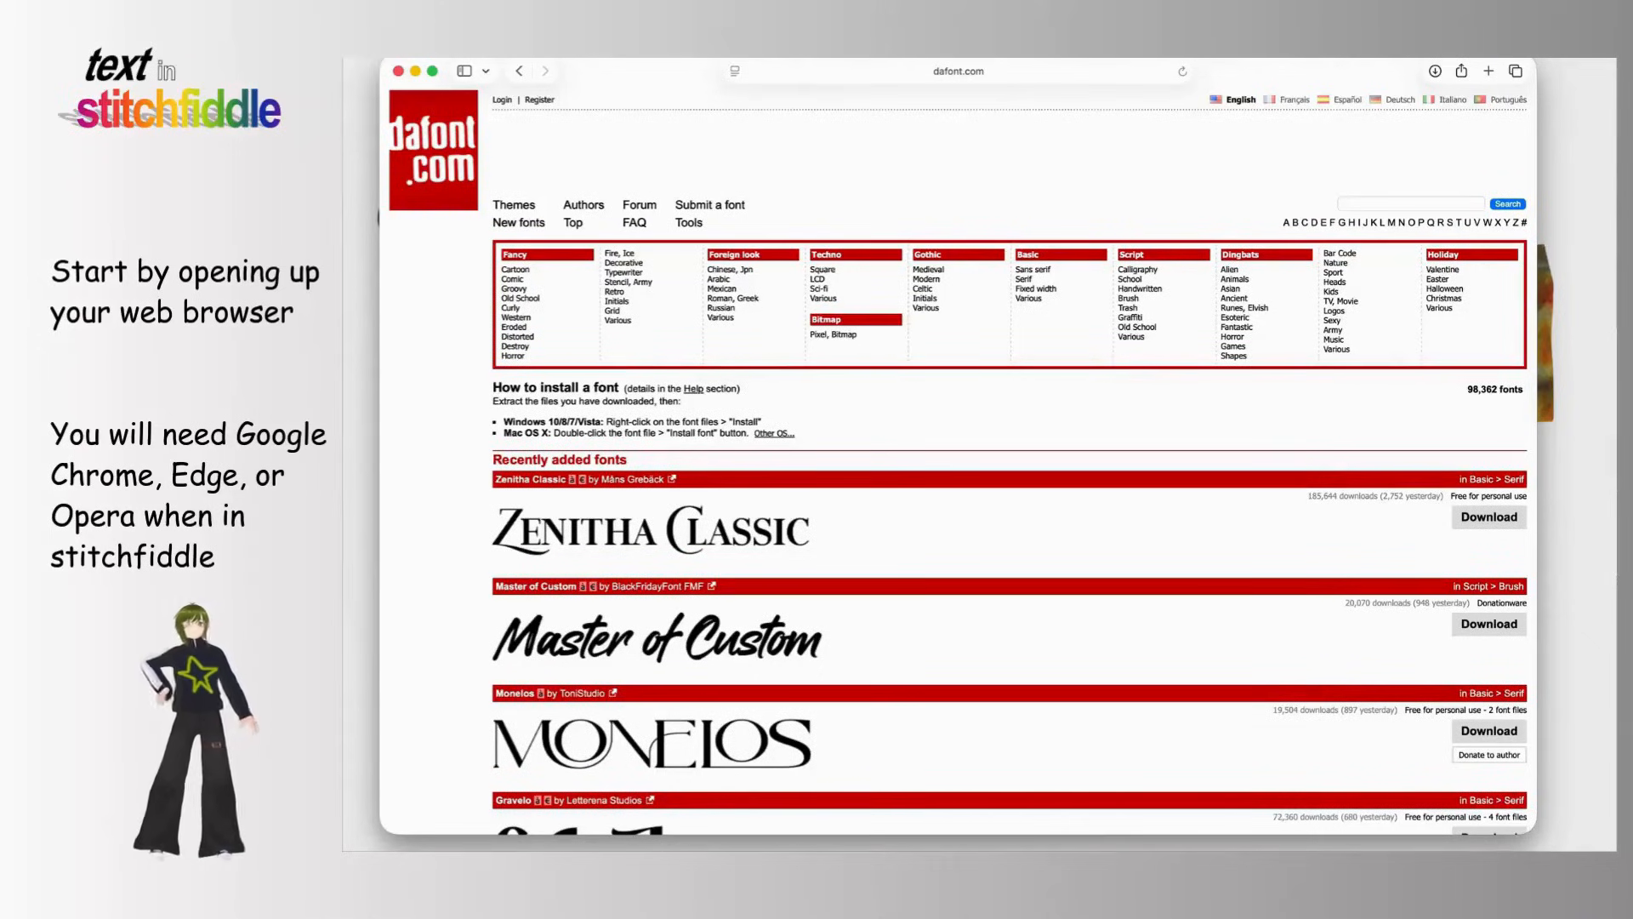
pyautogui.scroll(-5, 1317, 458)
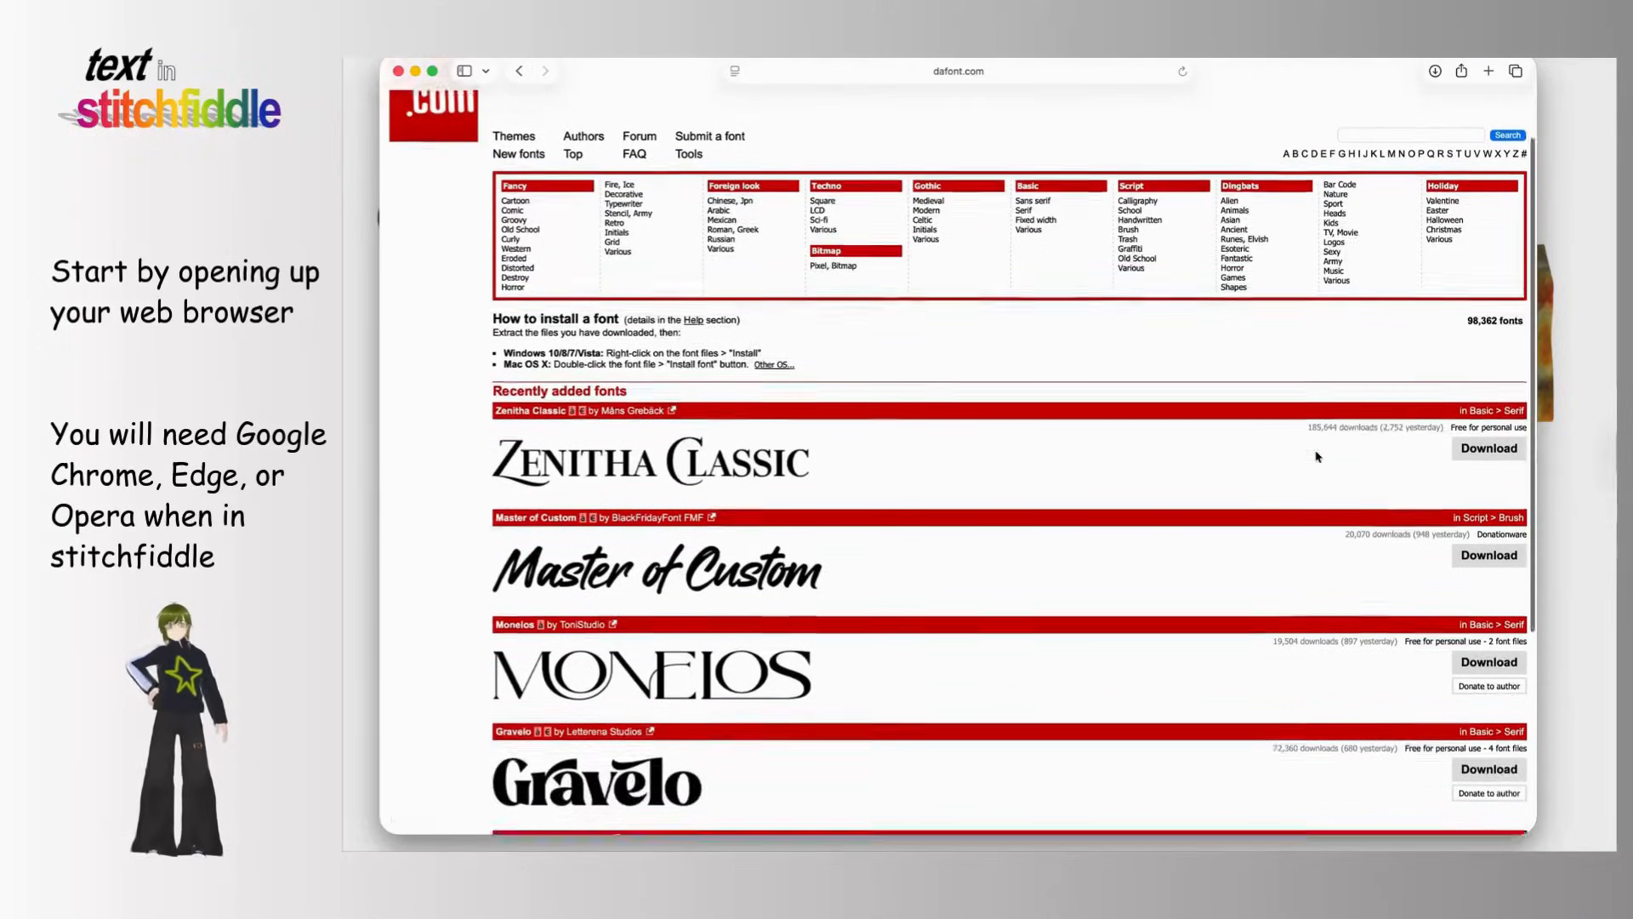
pyautogui.scroll(-4, 1317, 457)
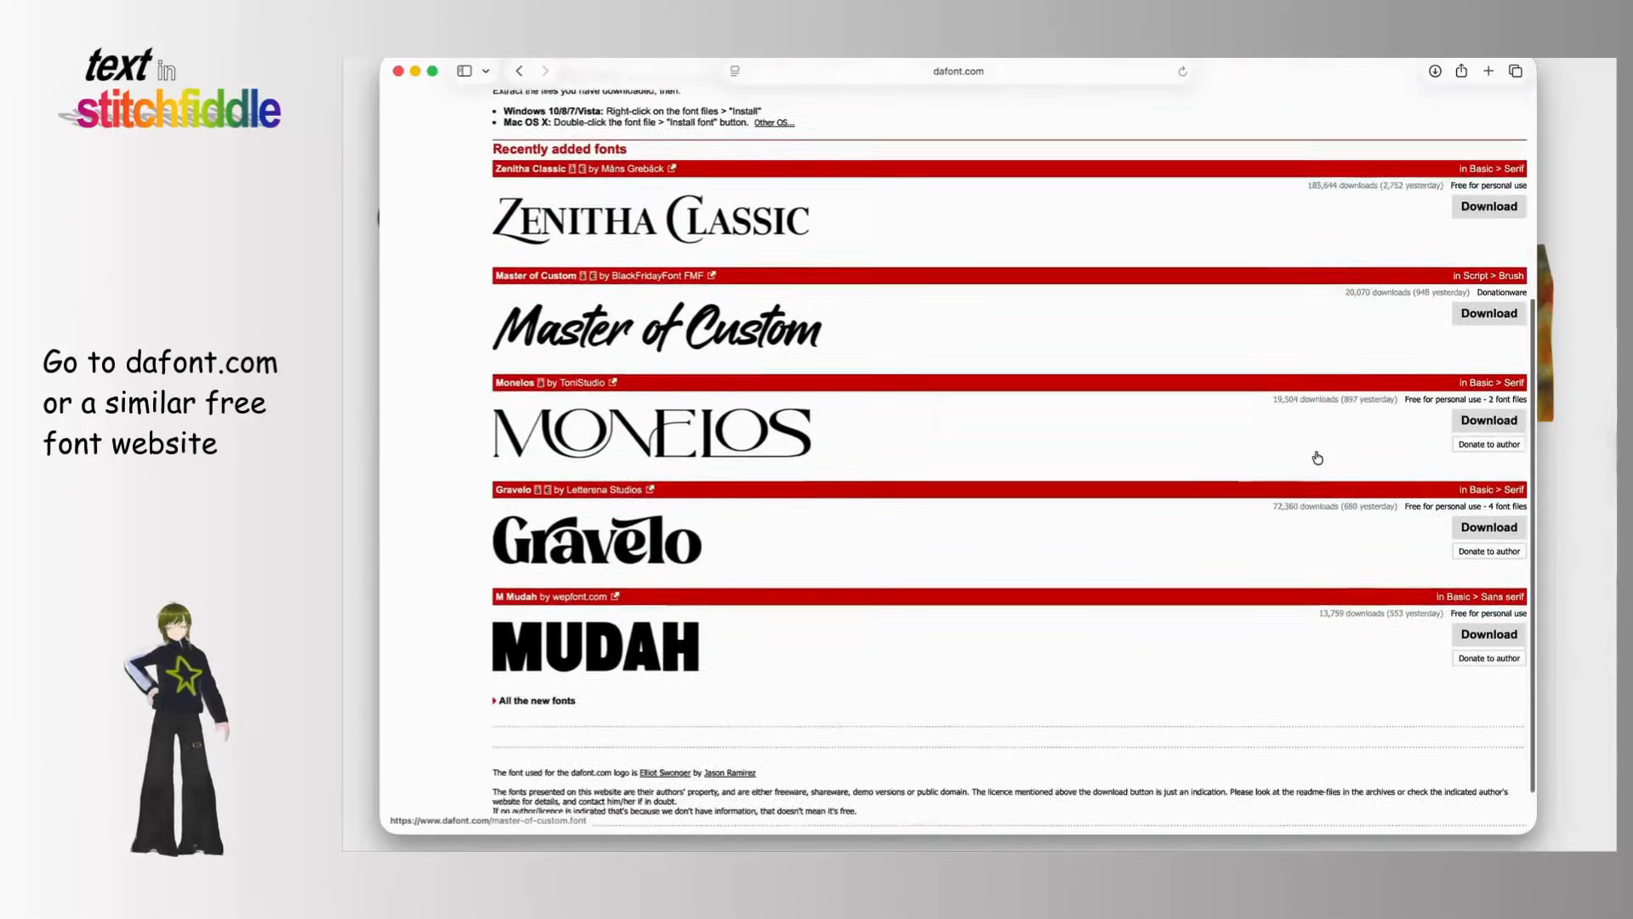
pyautogui.scroll(4, 1316, 457)
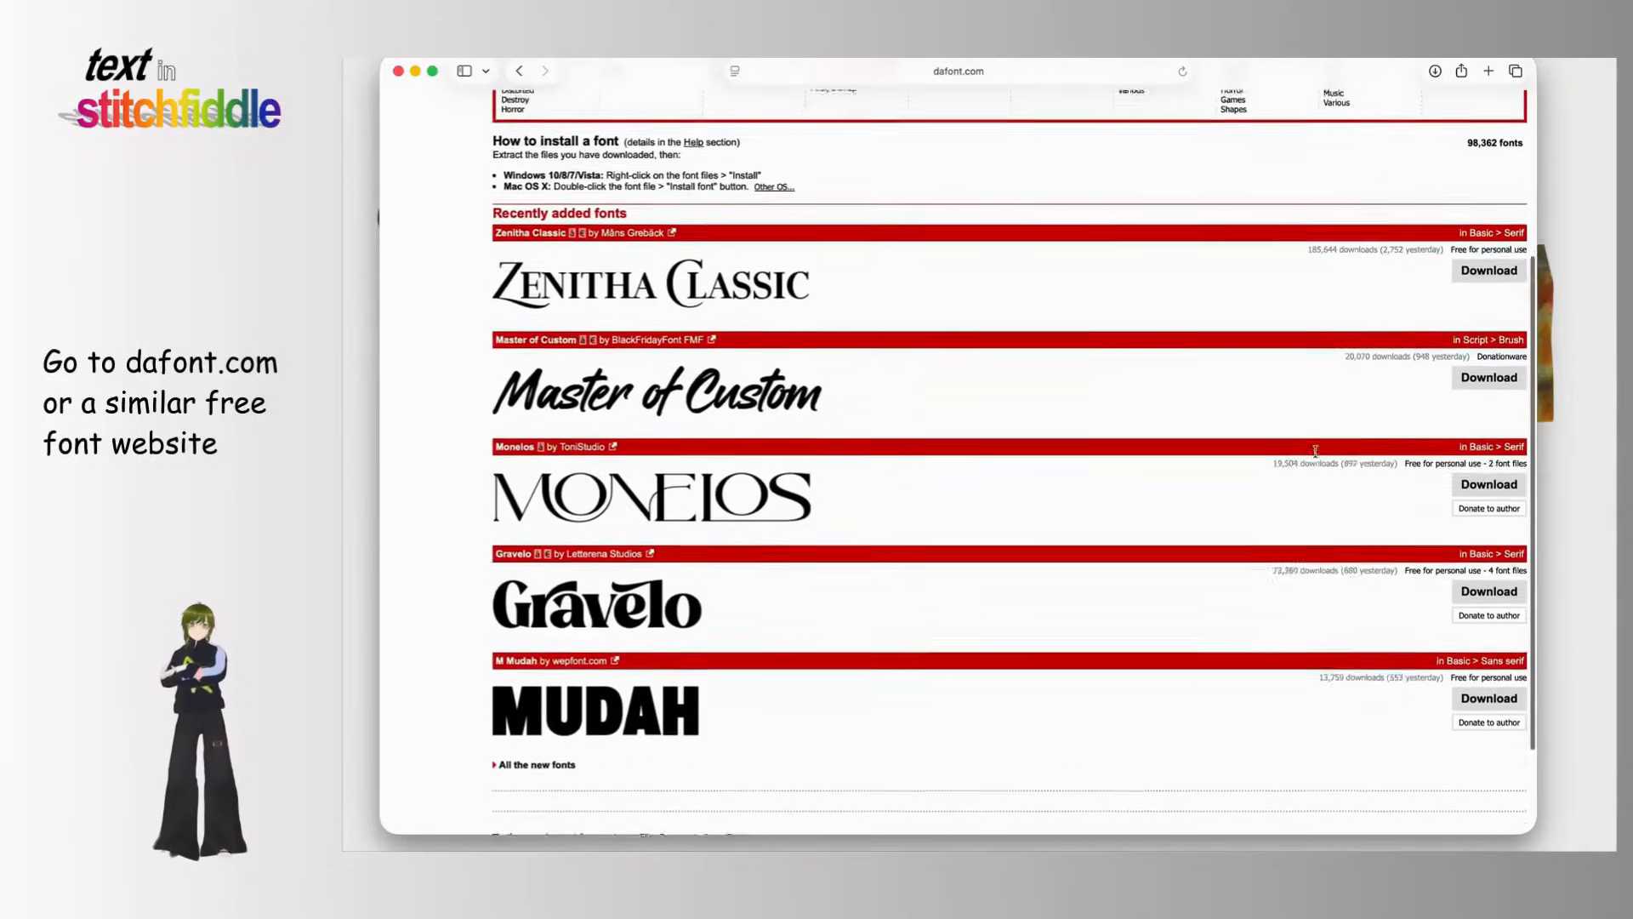
pyautogui.scroll(5, 1316, 456)
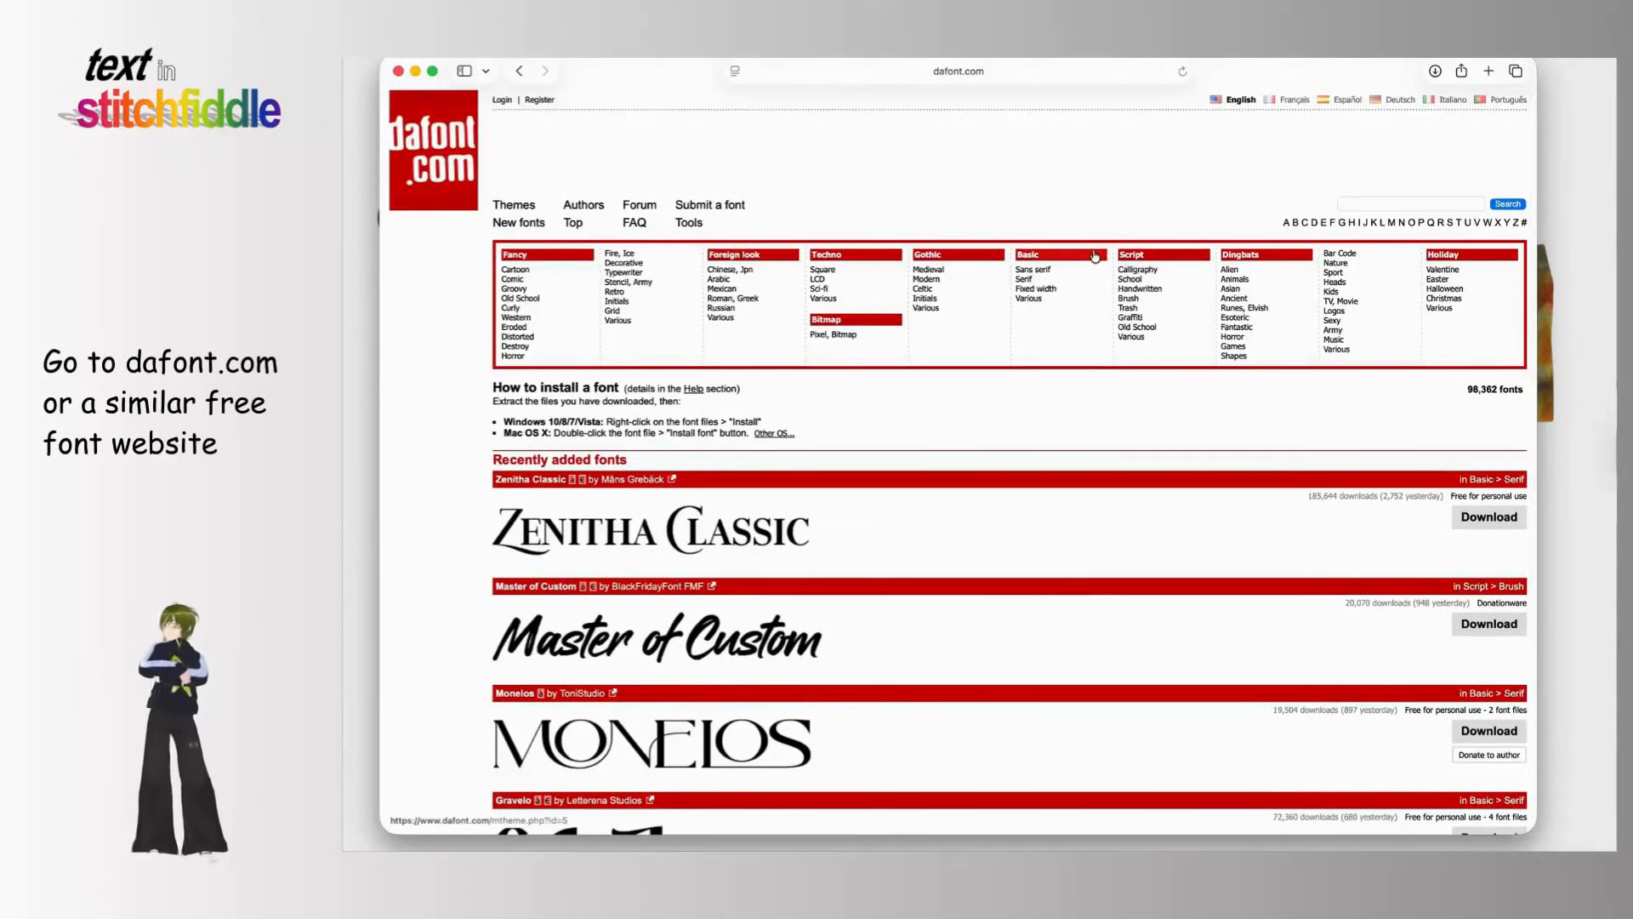
# Step: Browse the Handwritten fonts in the Script category
pyautogui.click(1153, 290)
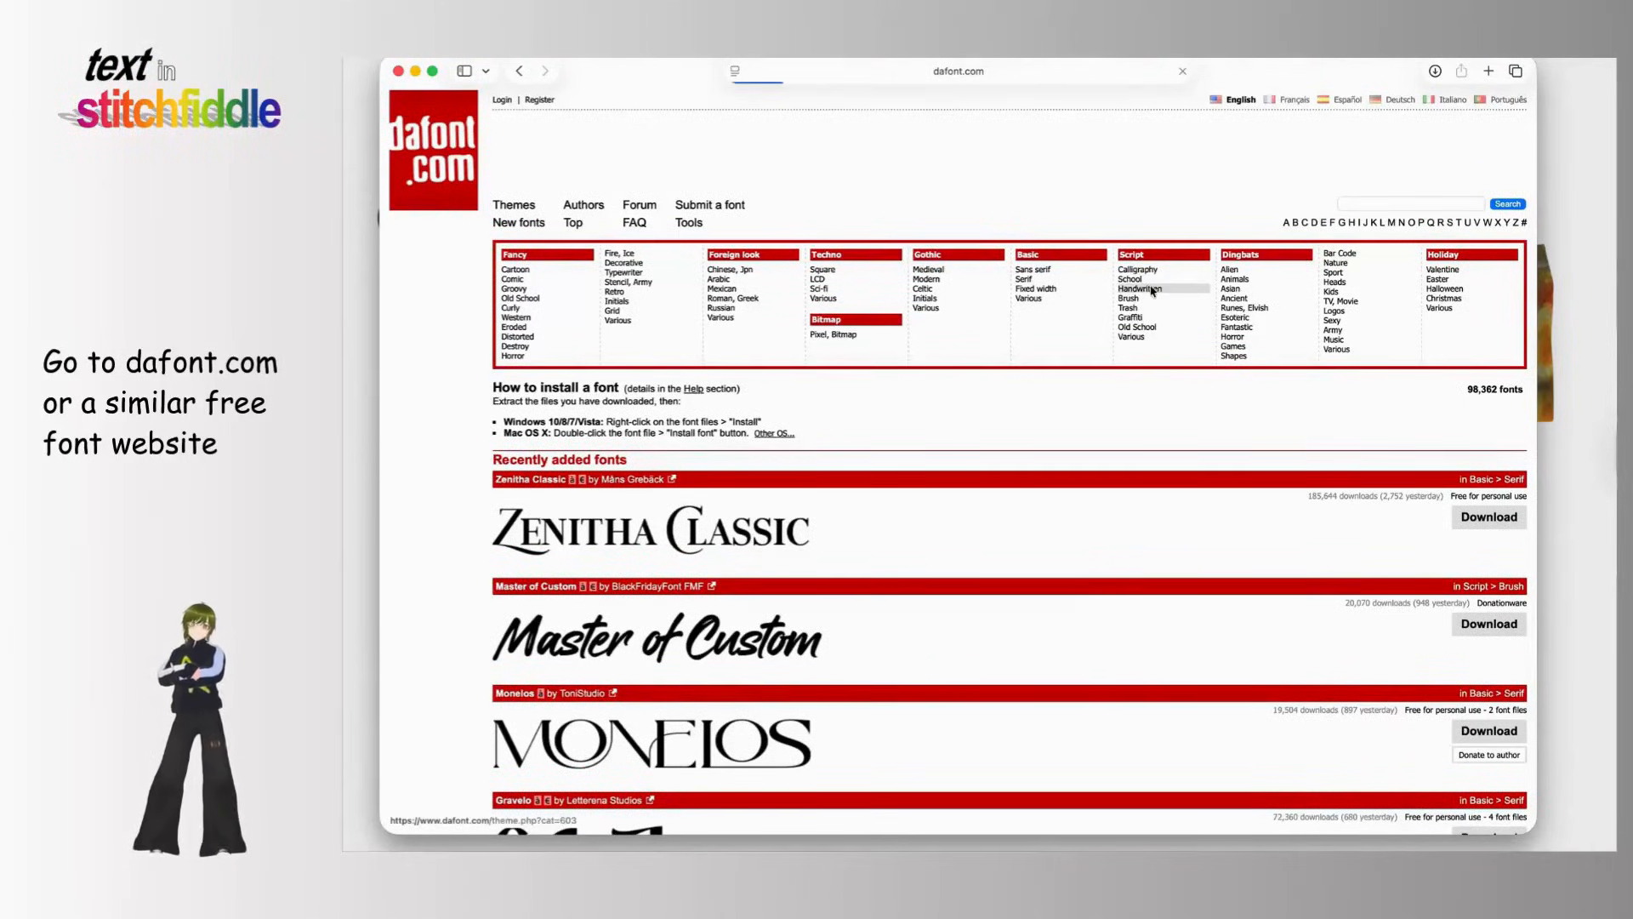
pyautogui.scroll(-12, 995, 540)
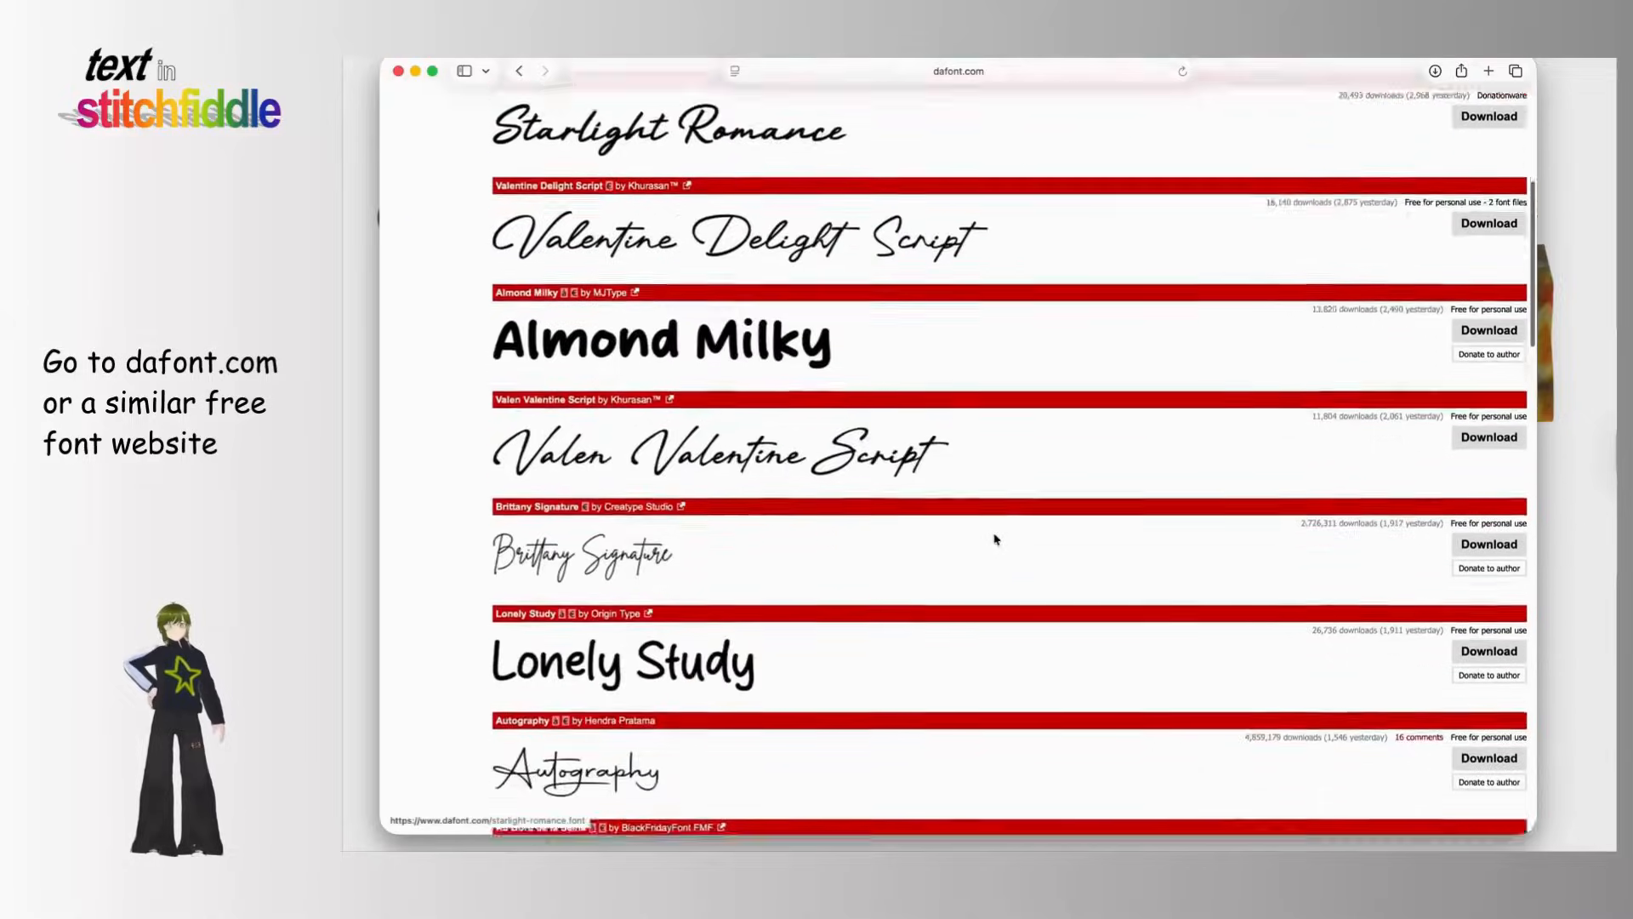
pyautogui.scroll(-5, 996, 540)
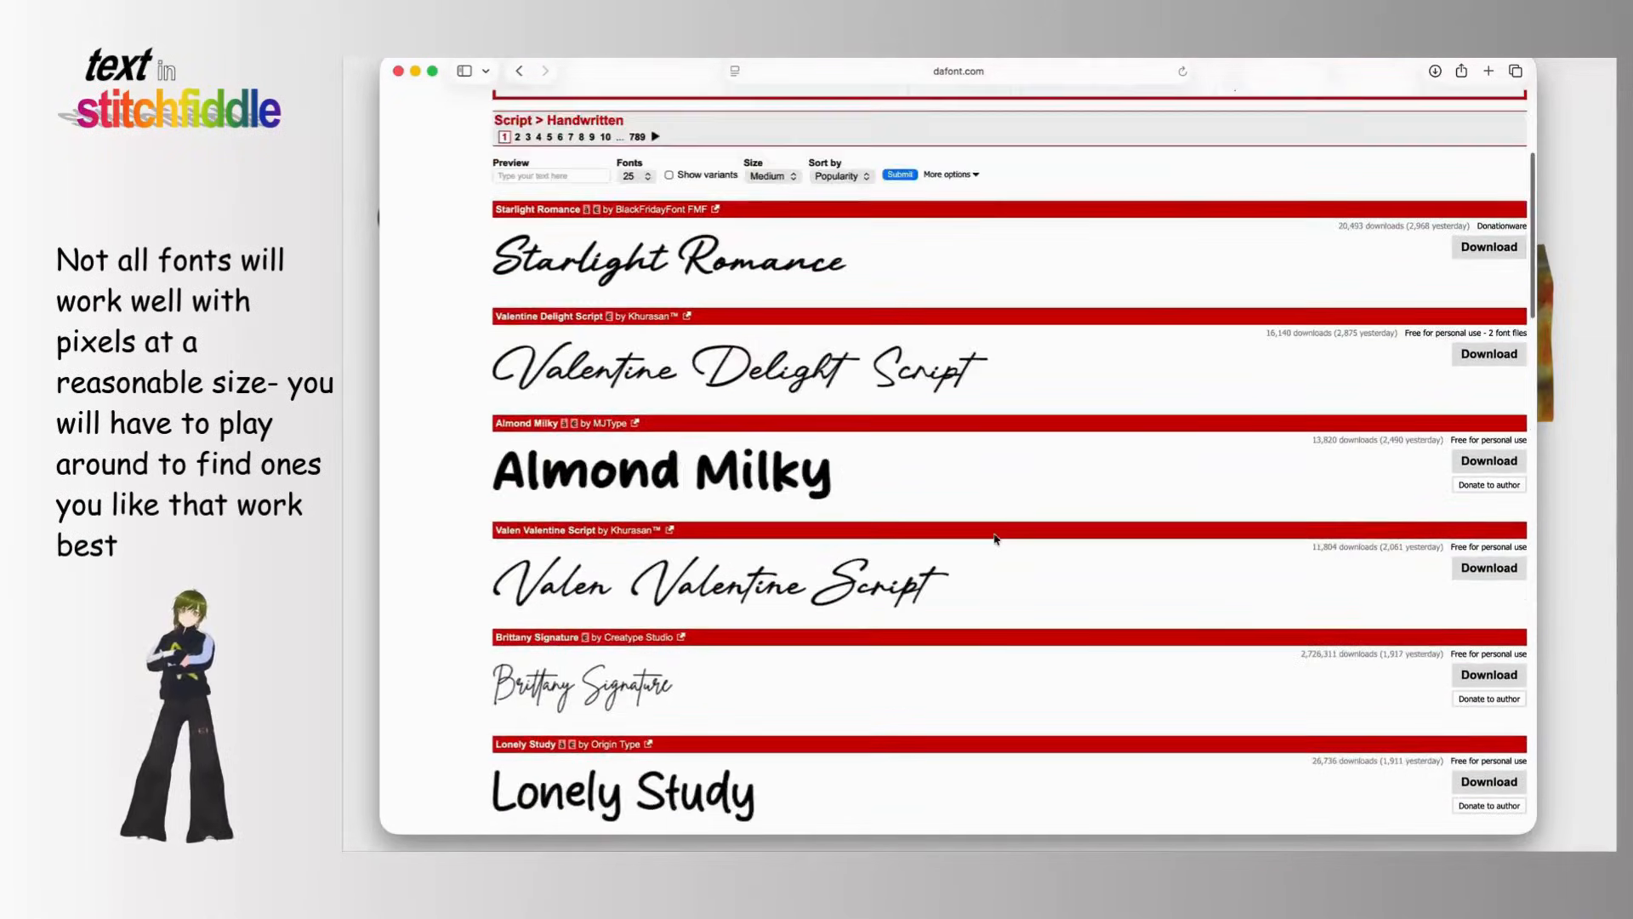
pyautogui.scroll(5, 996, 541)
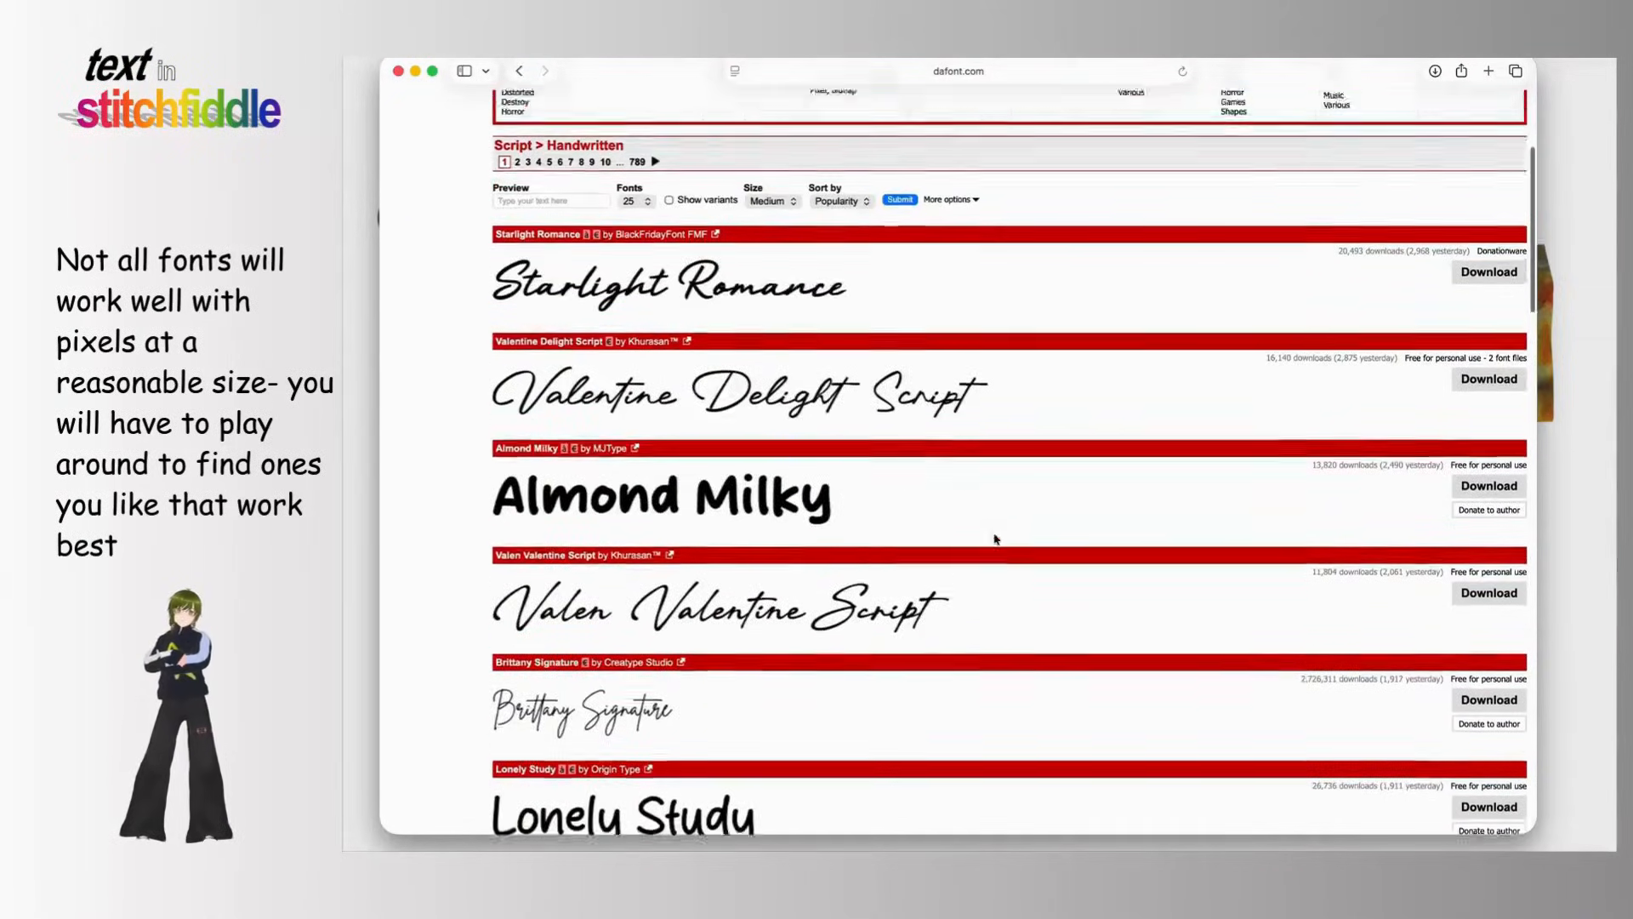
# Step: Find the Impacted font in the Distorted category and download it
pyautogui.click(537, 334)
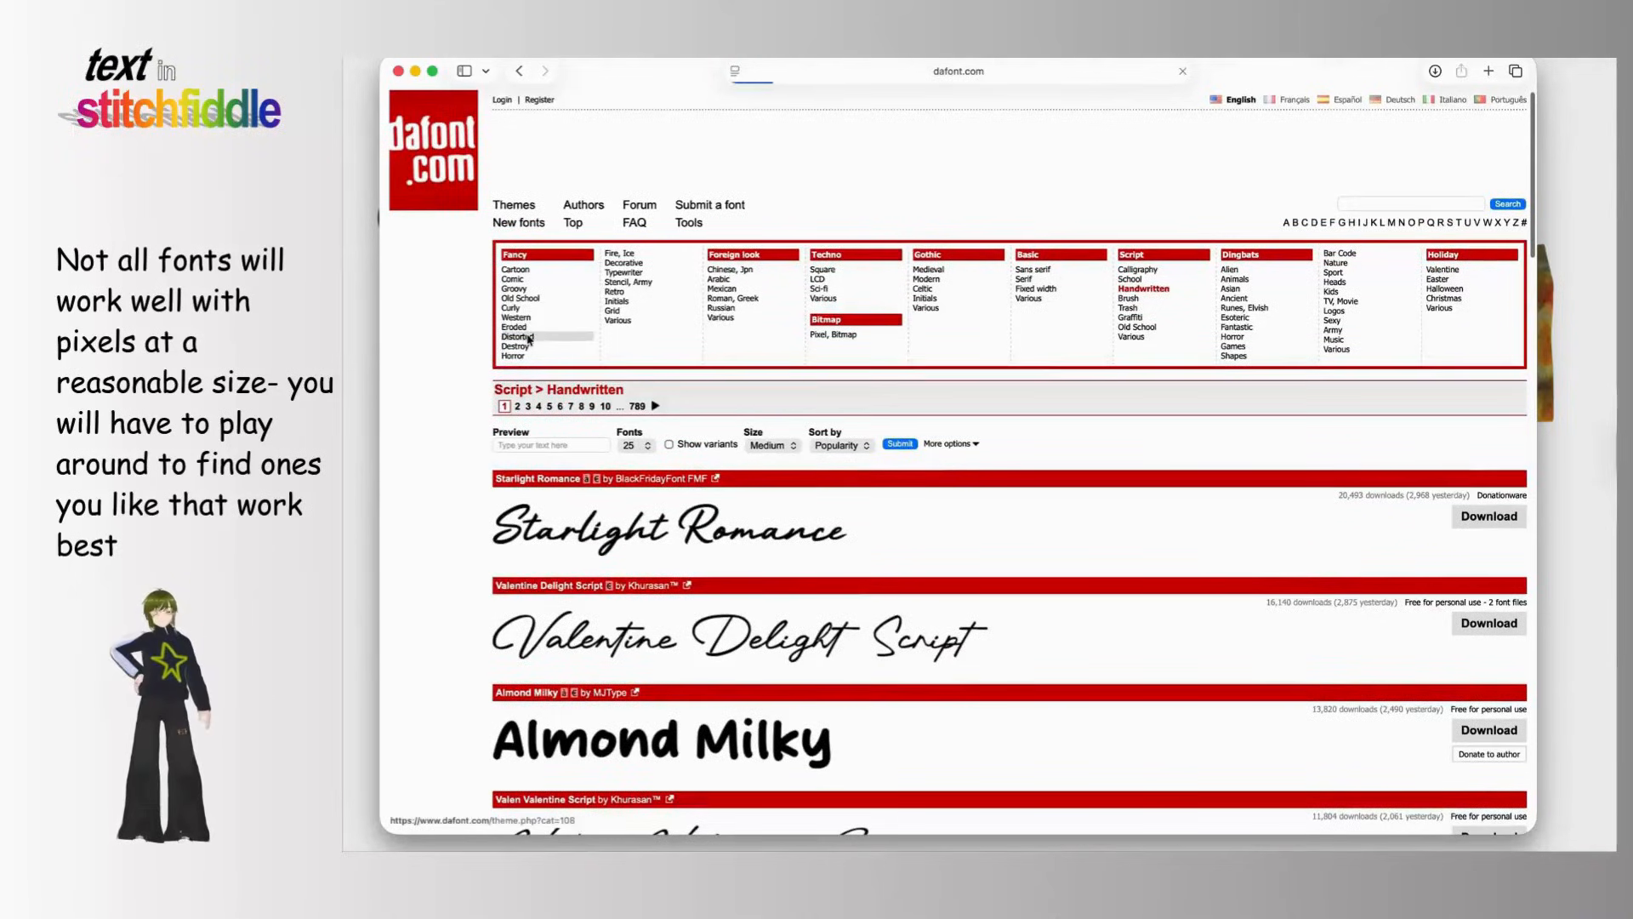
pyautogui.scroll(-5, 791, 427)
pyautogui.scroll(-1, 791, 427)
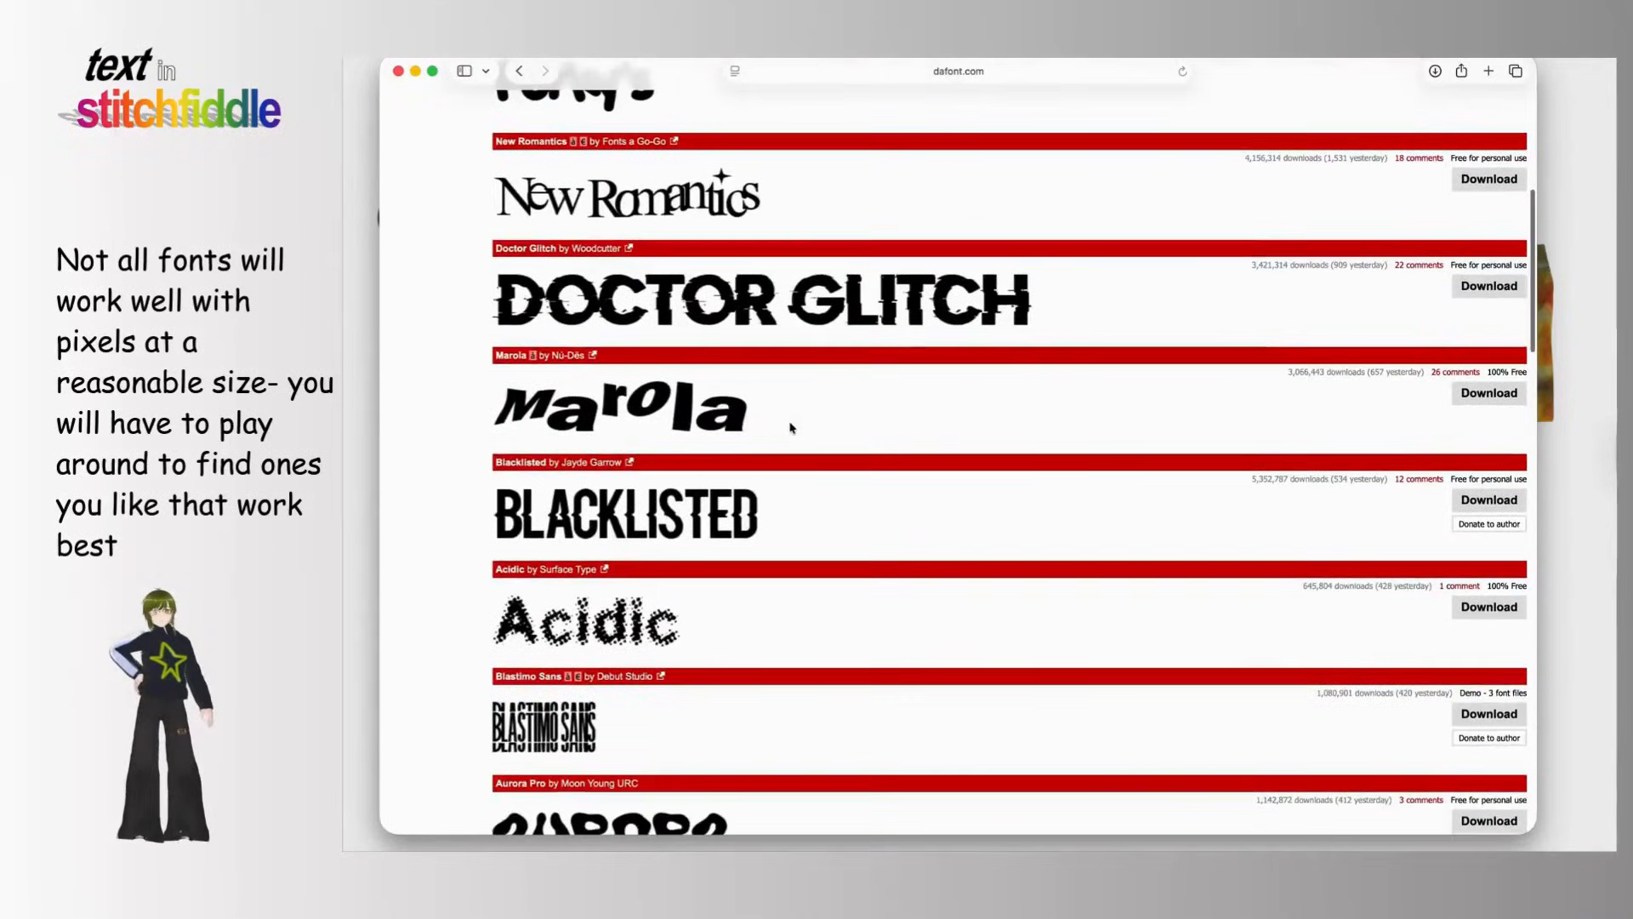
pyautogui.scroll(-10, 746, 381)
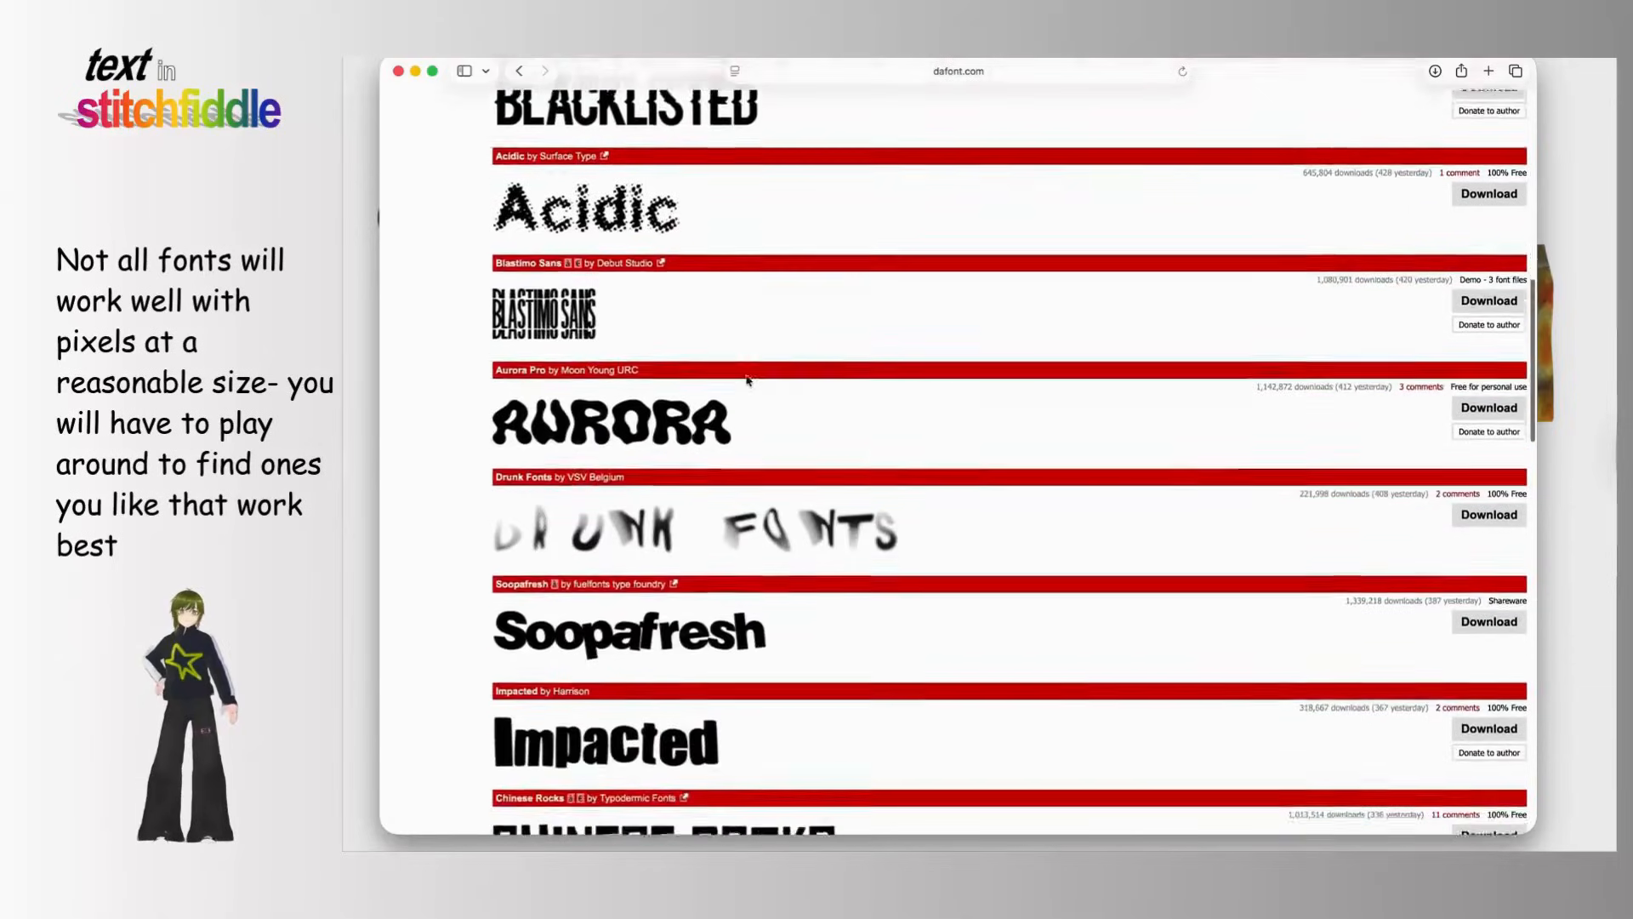
pyautogui.scroll(-1, 747, 380)
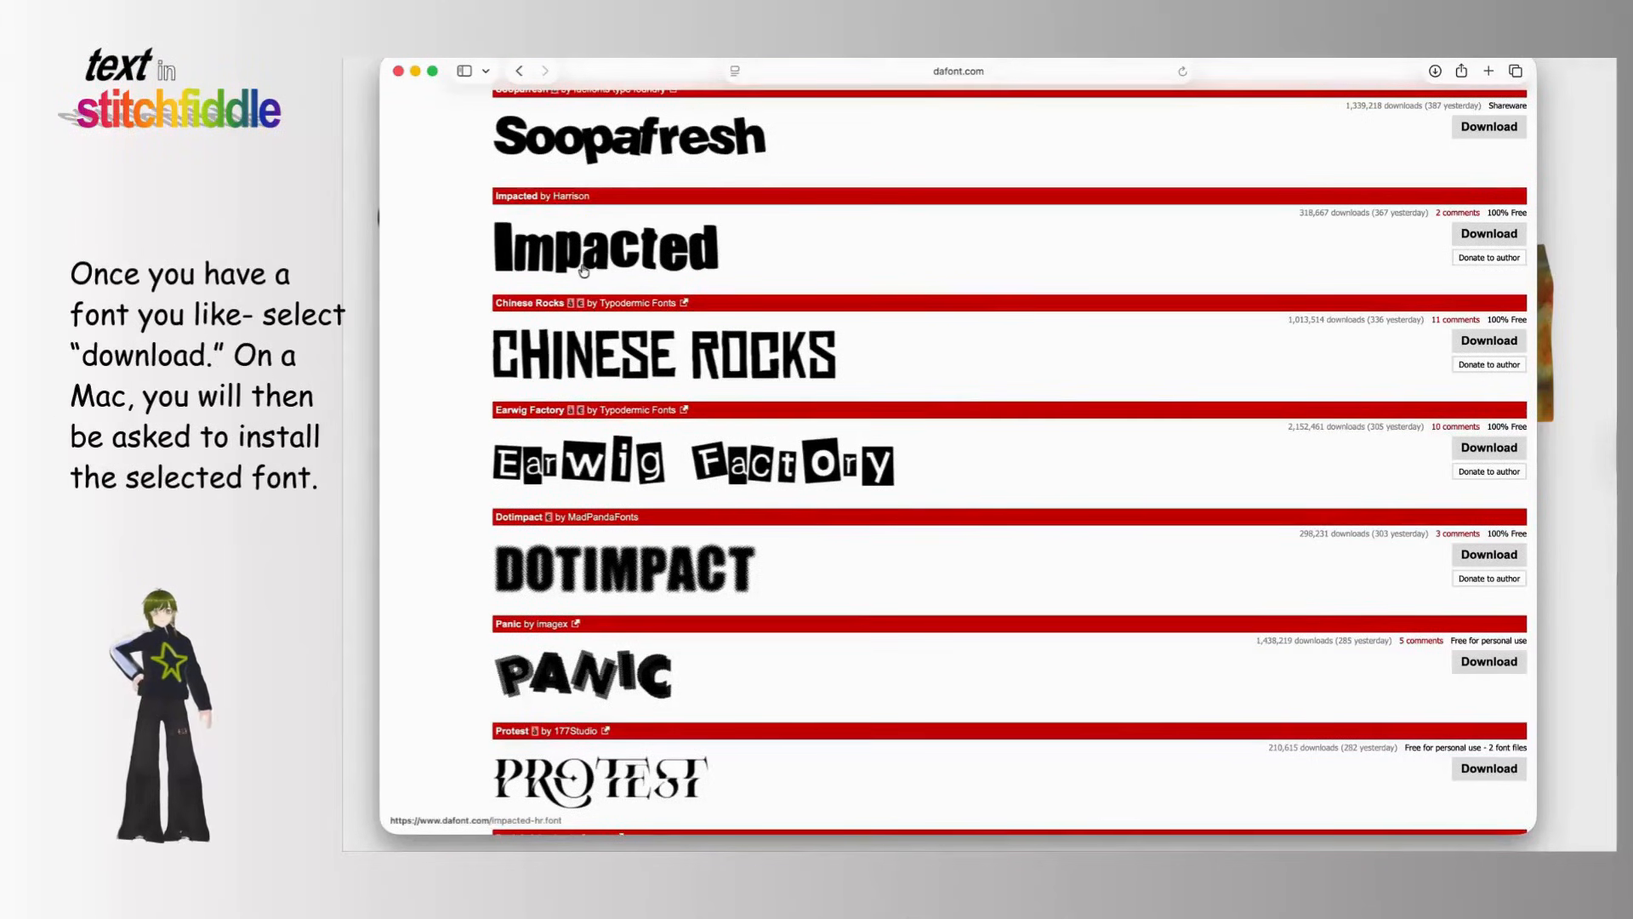
pyautogui.click(1513, 236)
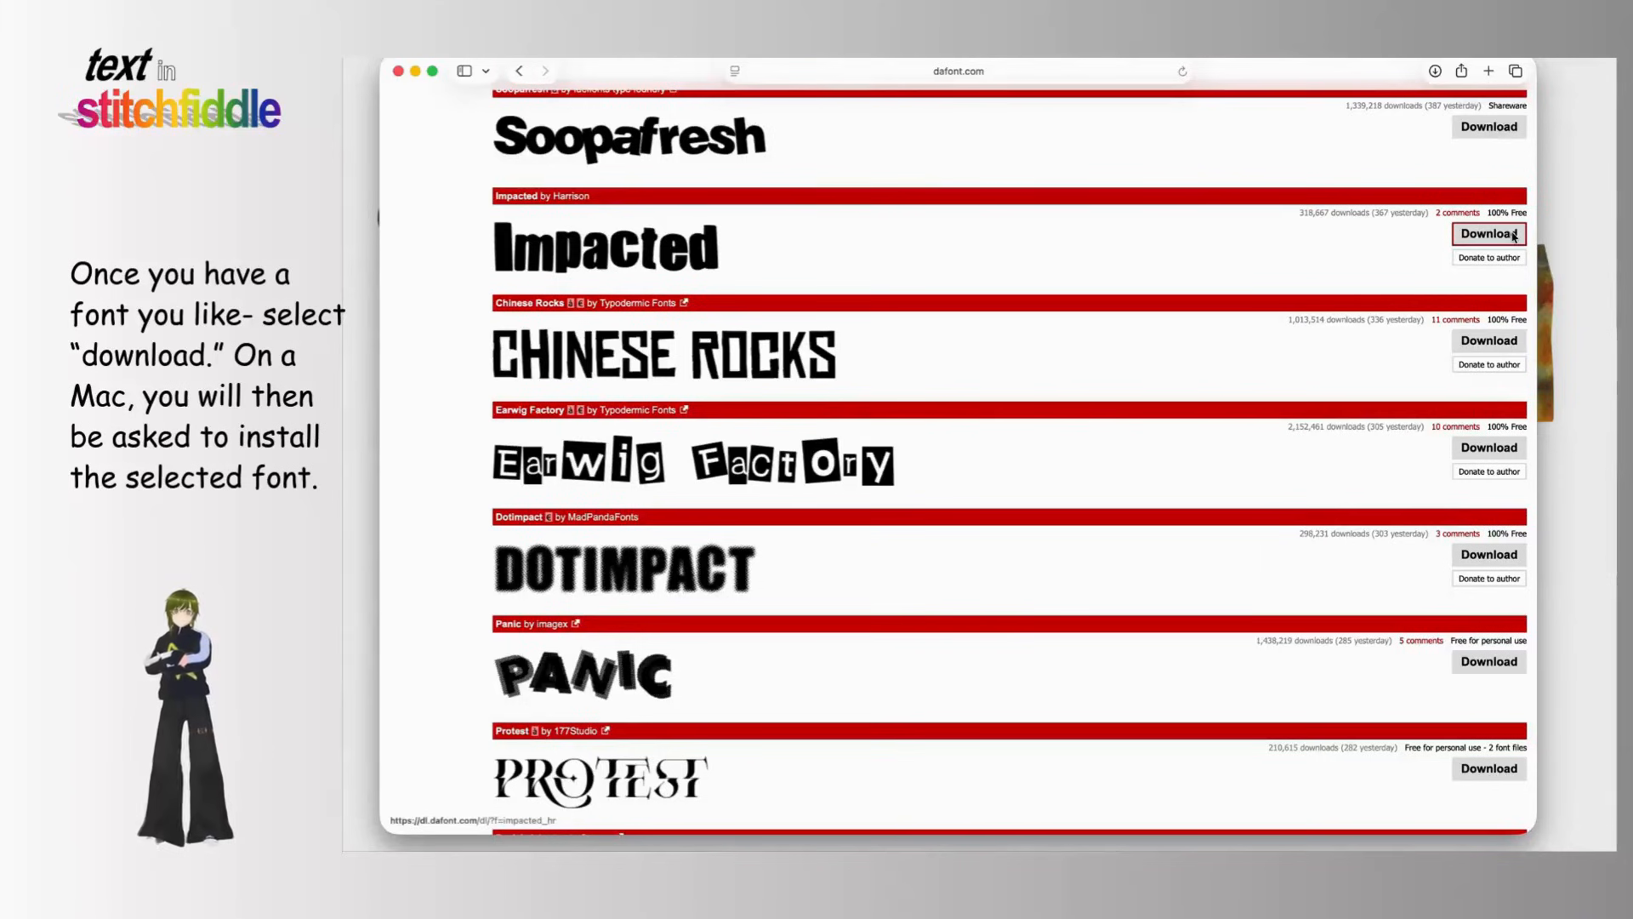
# Step: Open the downloaded IMPACTED.ttf file and install the font
pyautogui.click(1436, 74)
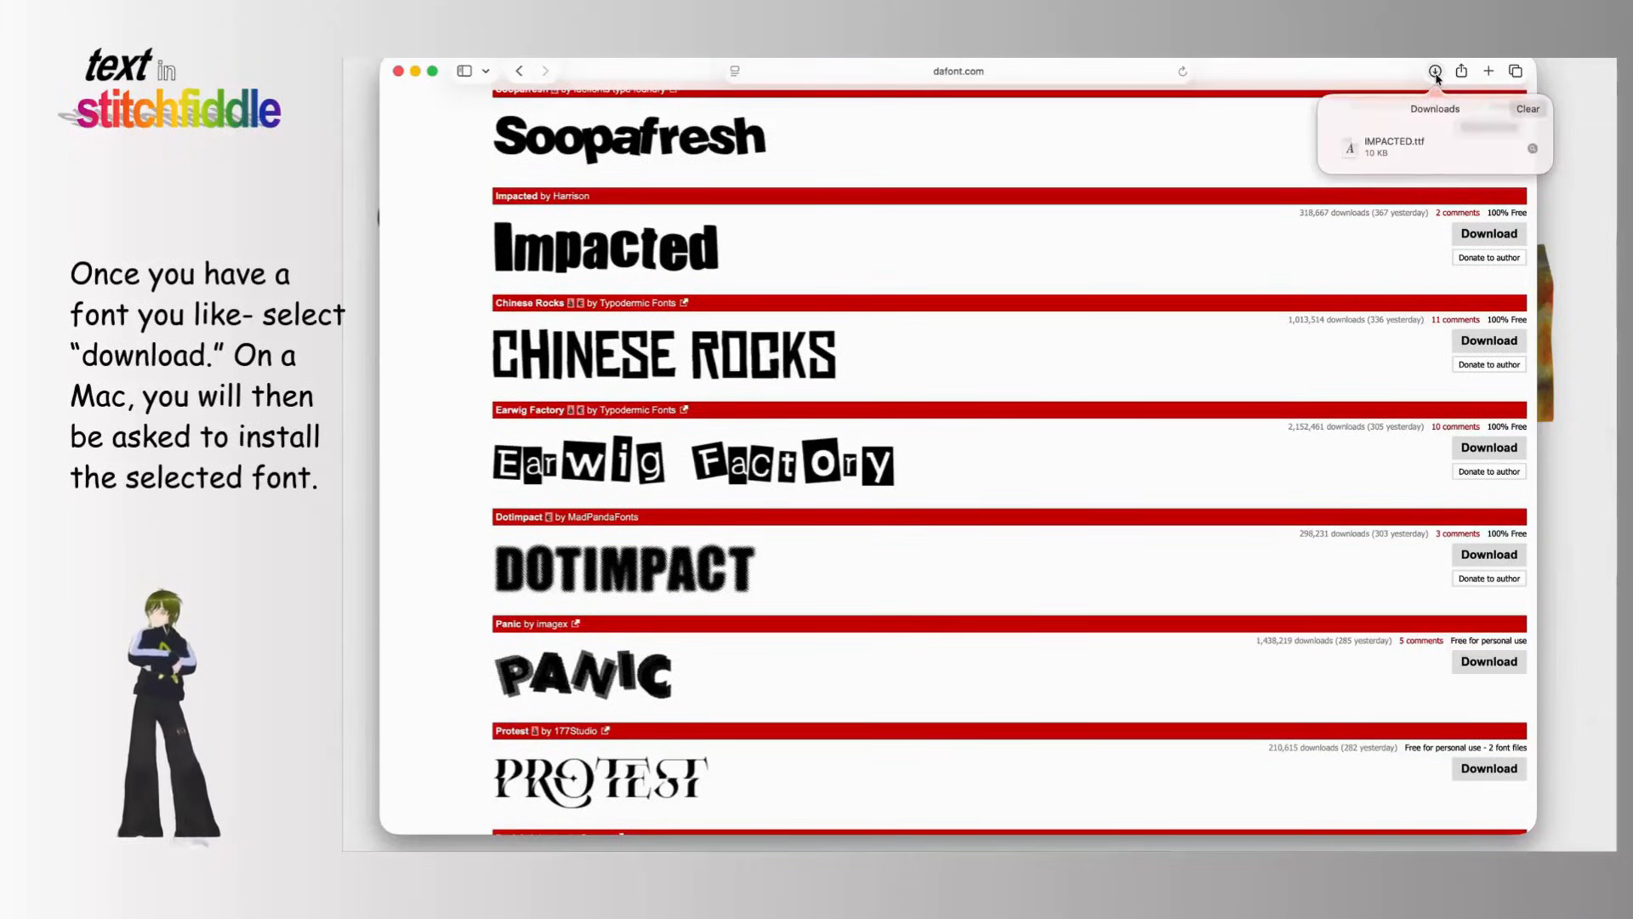
pyautogui.doubleClick(1417, 148)
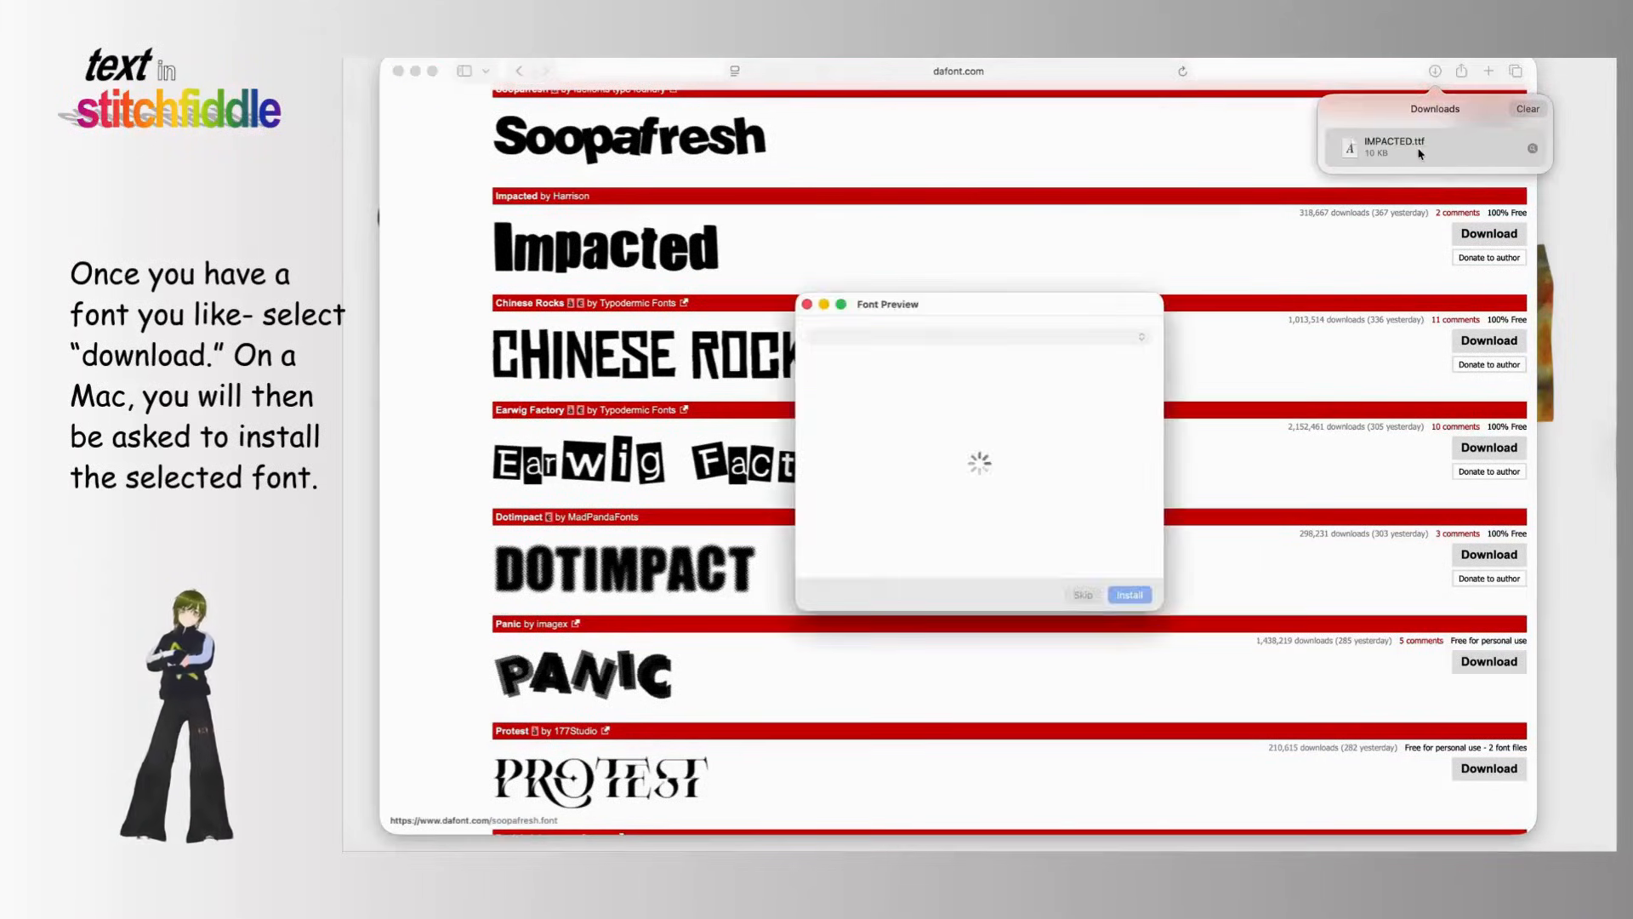
pyautogui.moveTo(1034, 308); pyautogui.dragTo(1016, 198)
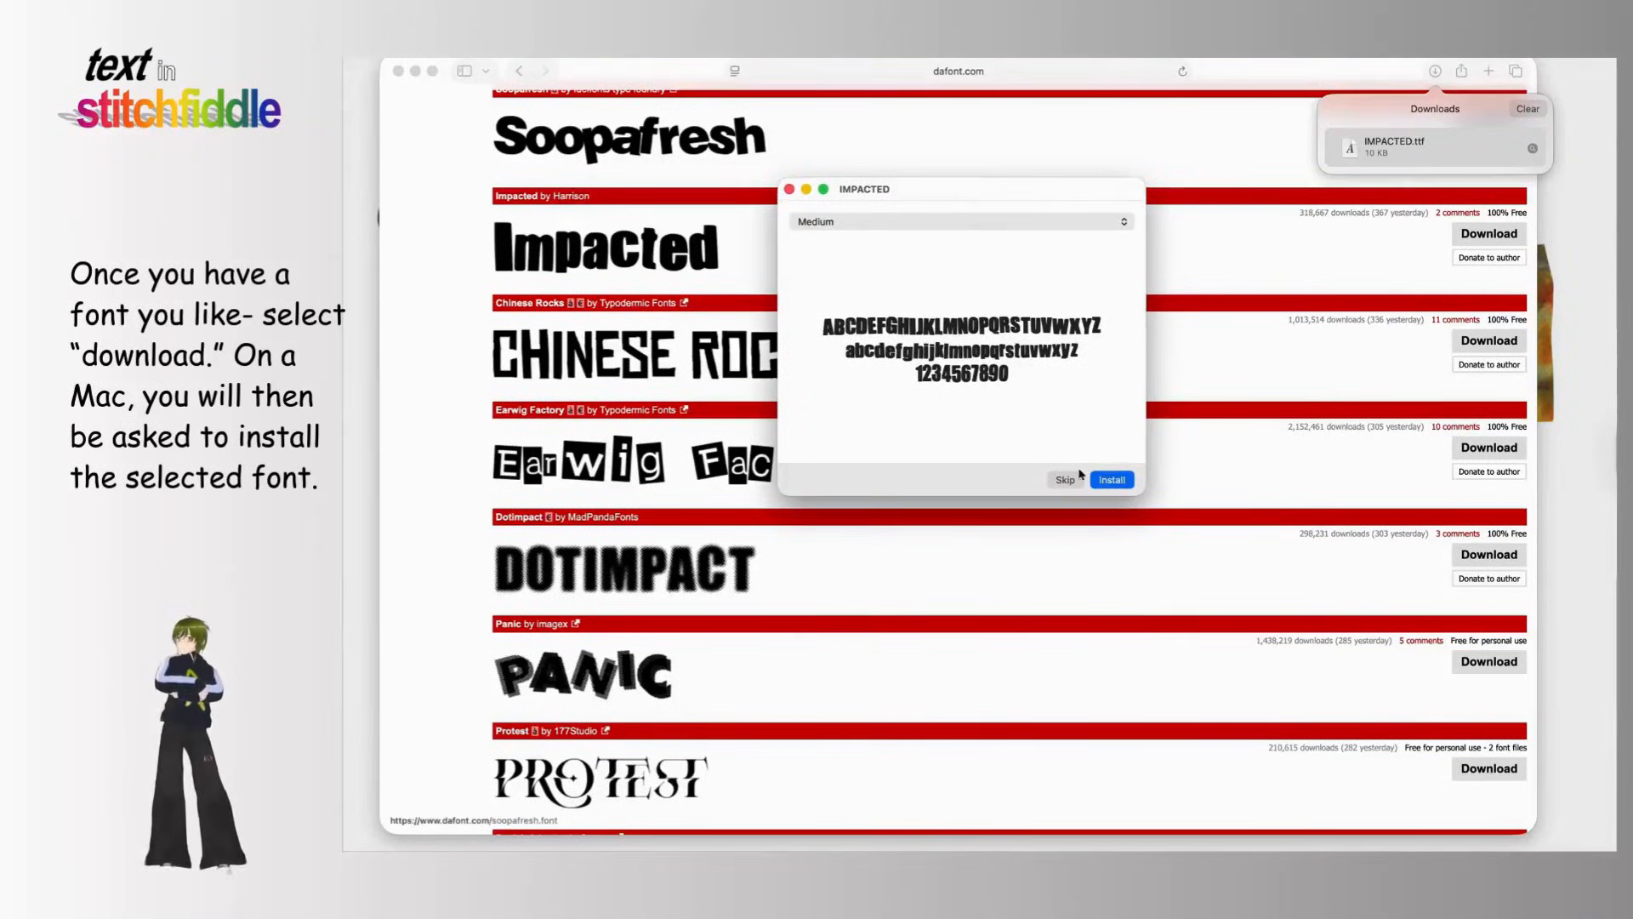
pyautogui.click(1117, 482)
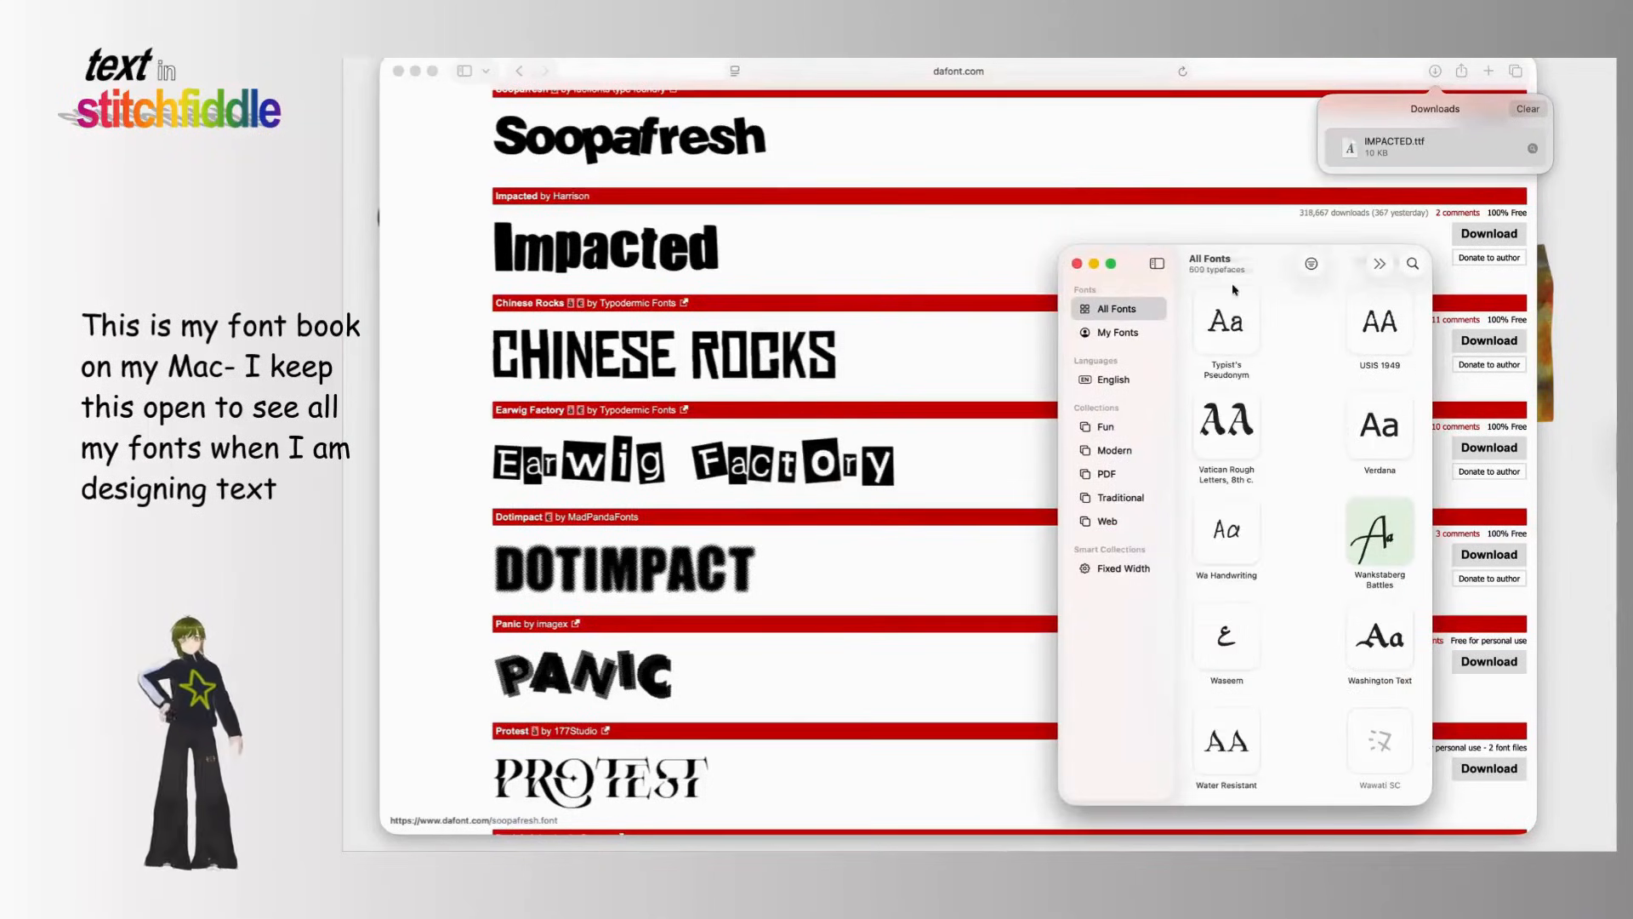
# Step: Enlarge the Font Book window and look through all installed typefaces for the Impacted font
pyautogui.moveTo(1058, 475); pyautogui.dragTo(492, 476)
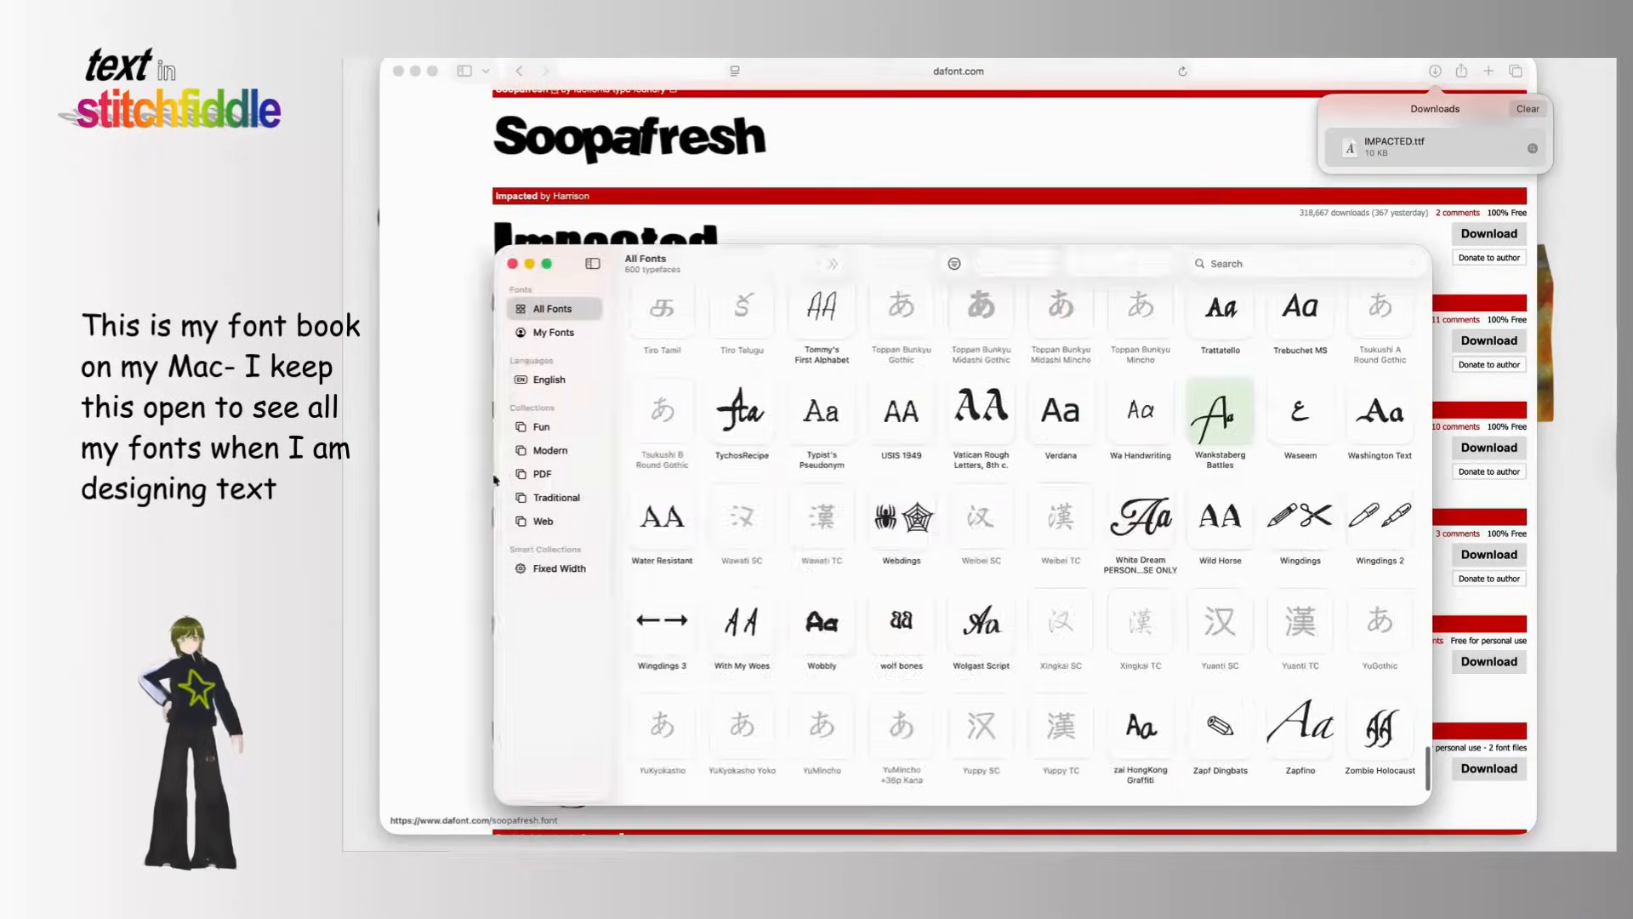
pyautogui.moveTo(890, 270); pyautogui.dragTo(878, 163)
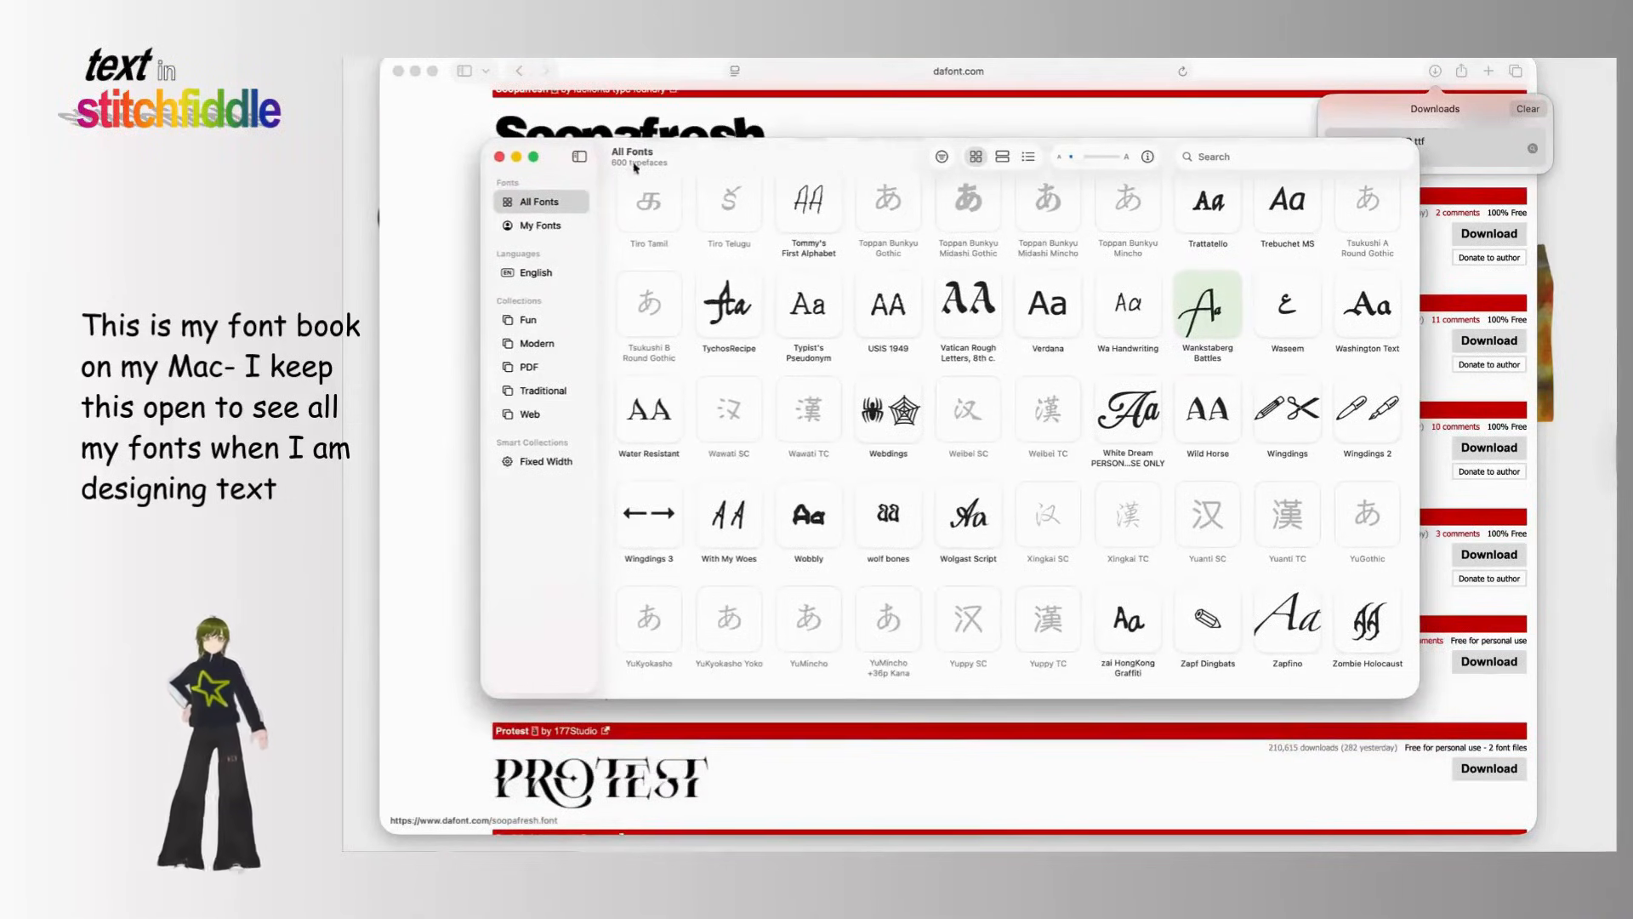
pyautogui.scroll(15, 1021, 391)
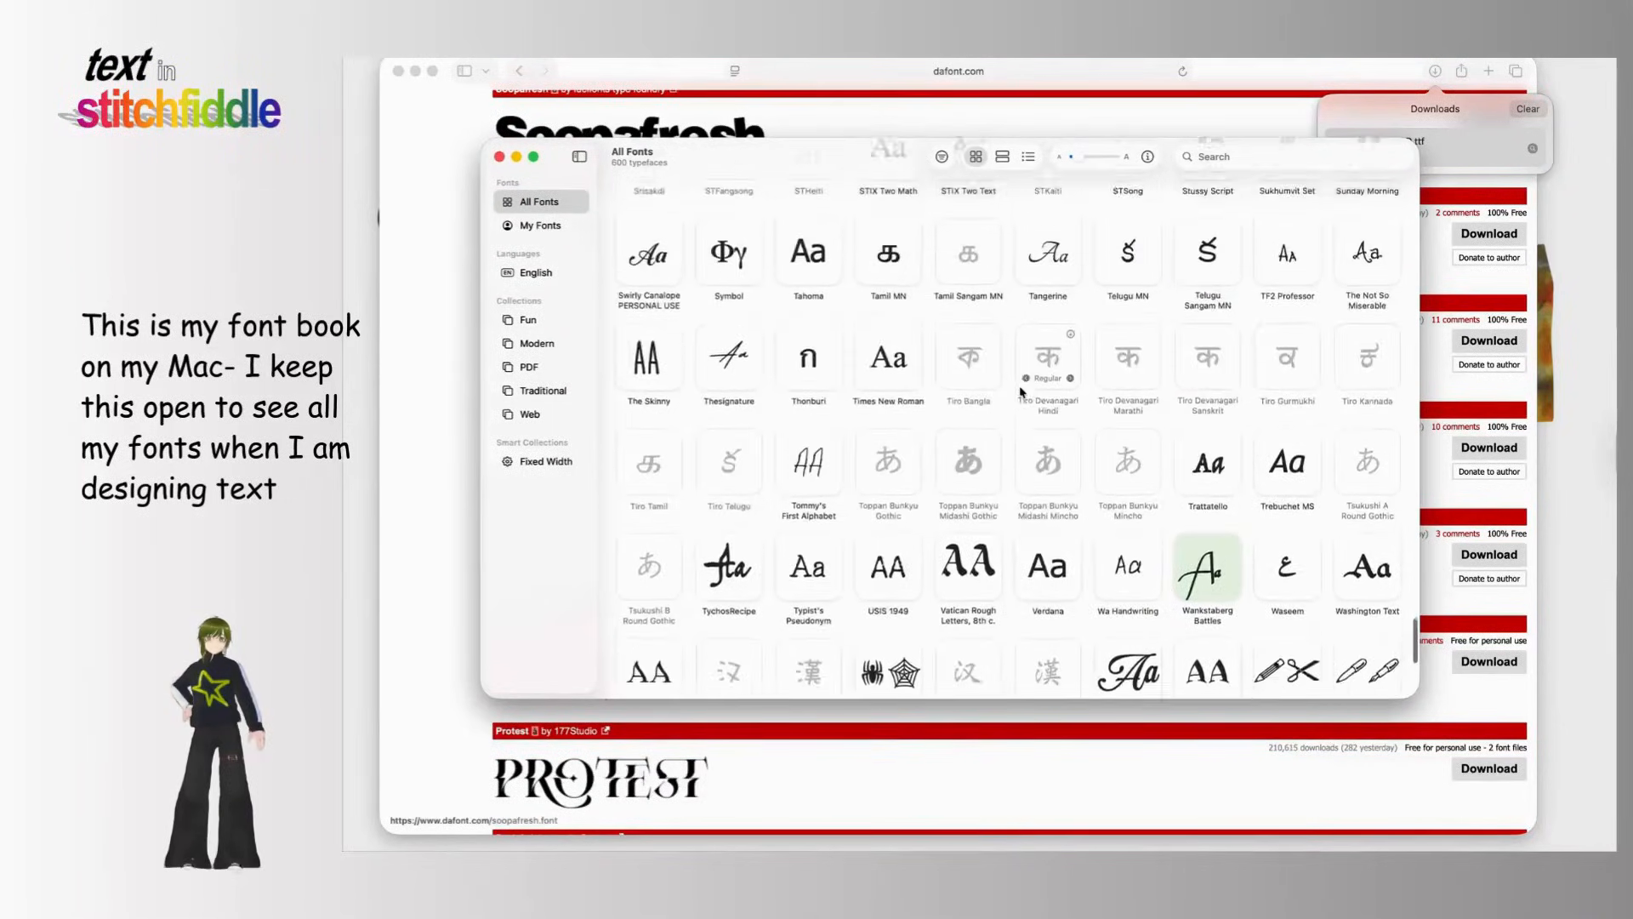
pyautogui.scroll(15, 1022, 392)
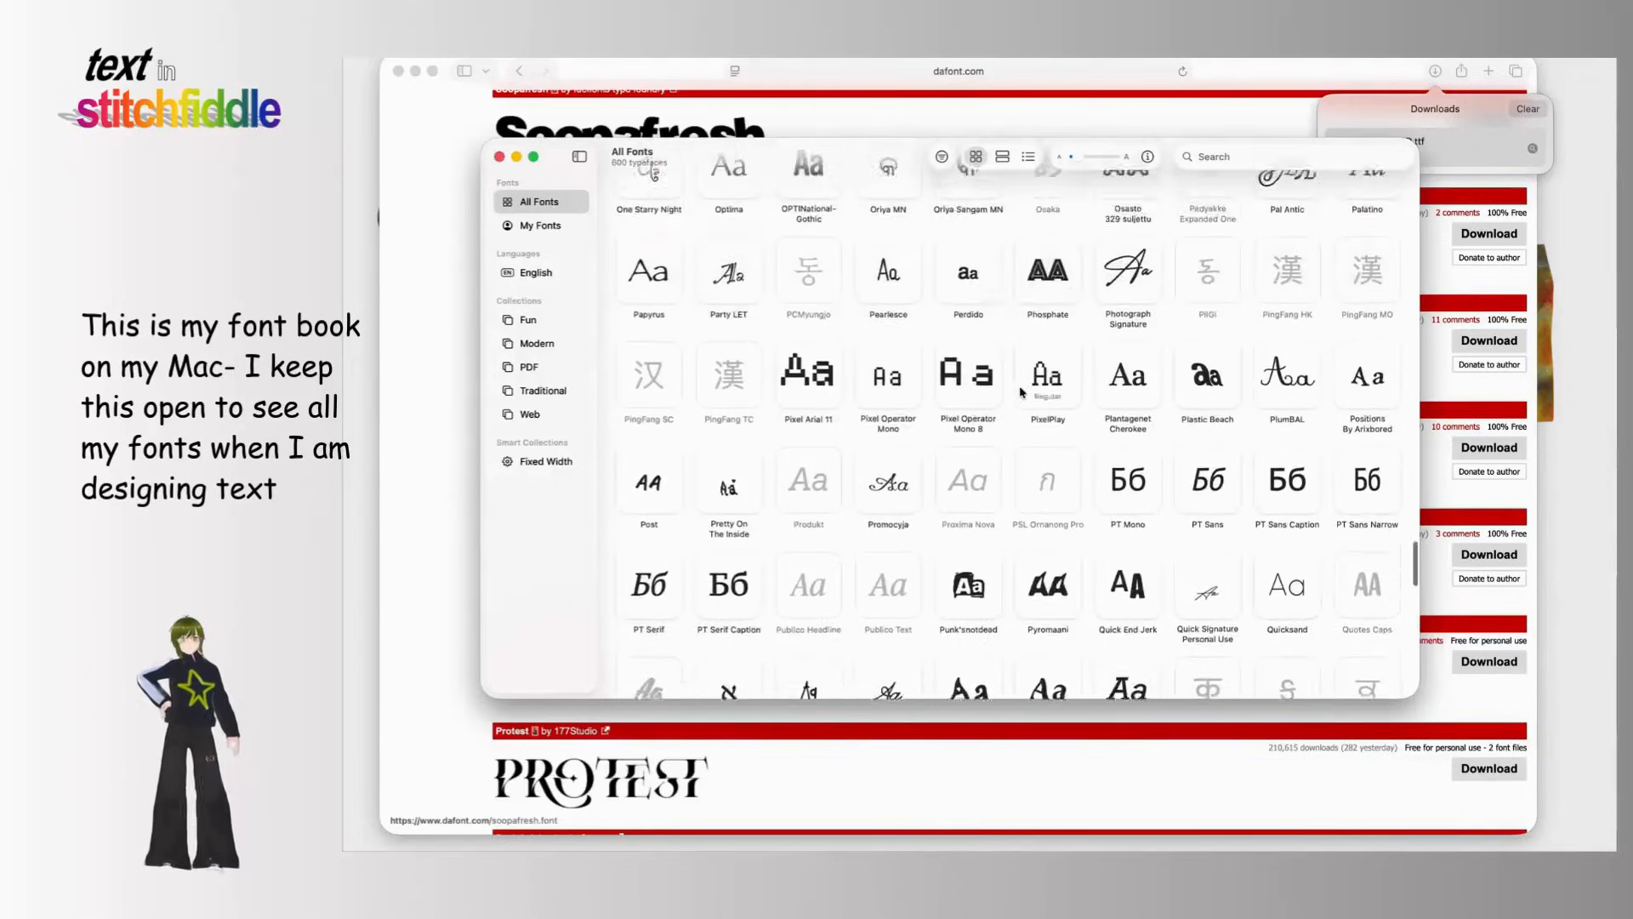
pyautogui.scroll(15, 1021, 391)
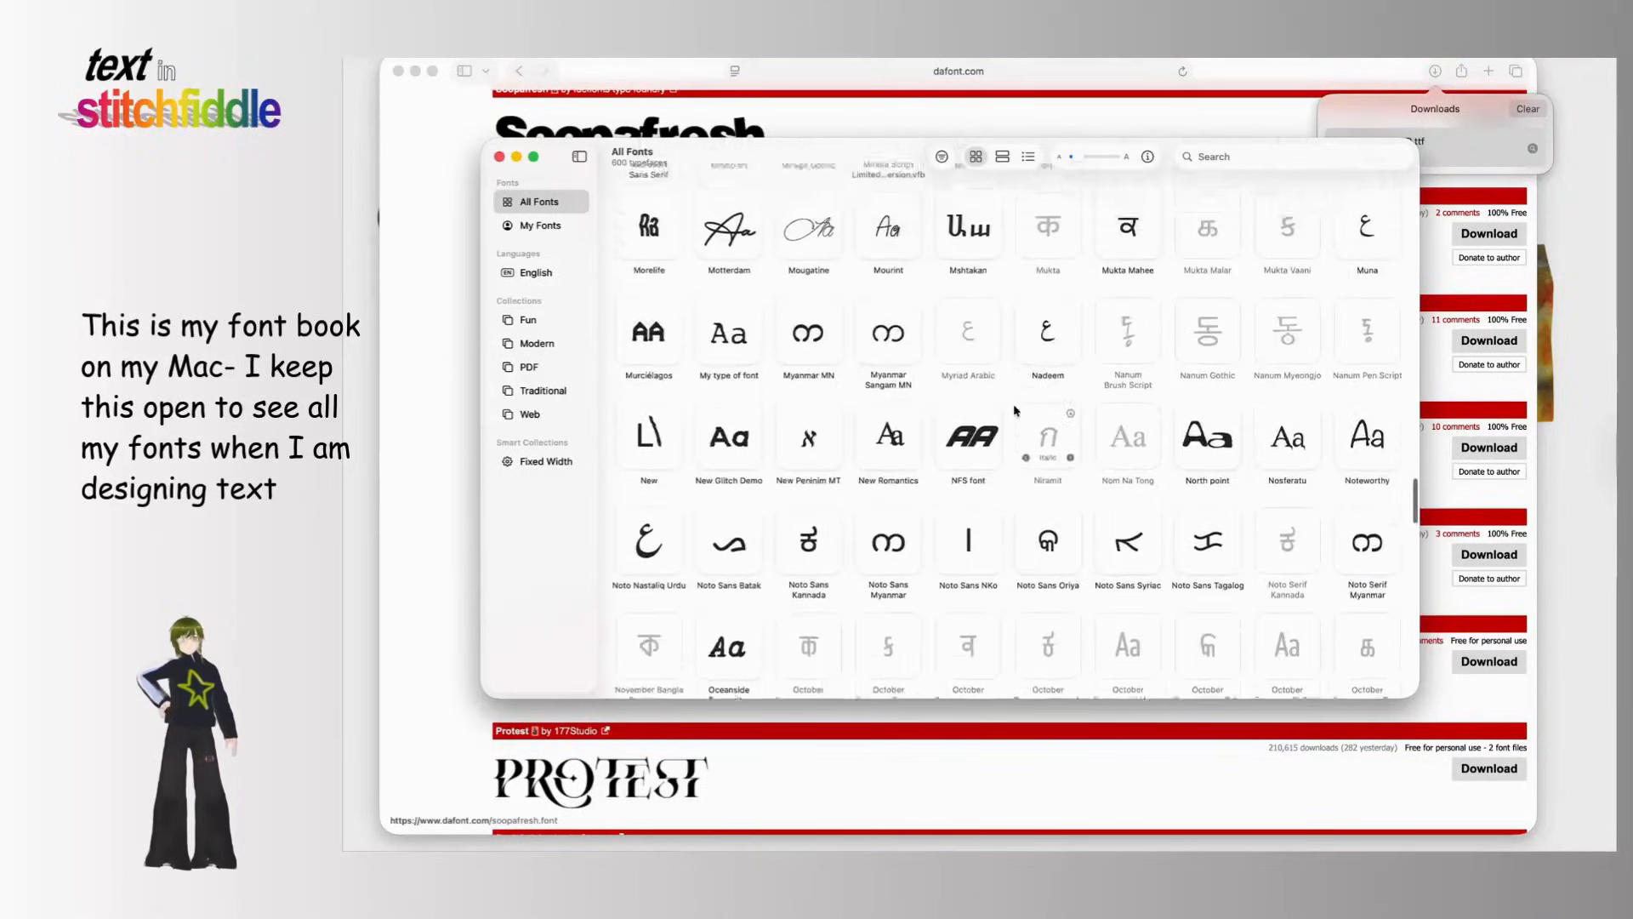
pyautogui.scroll(15, 1015, 410)
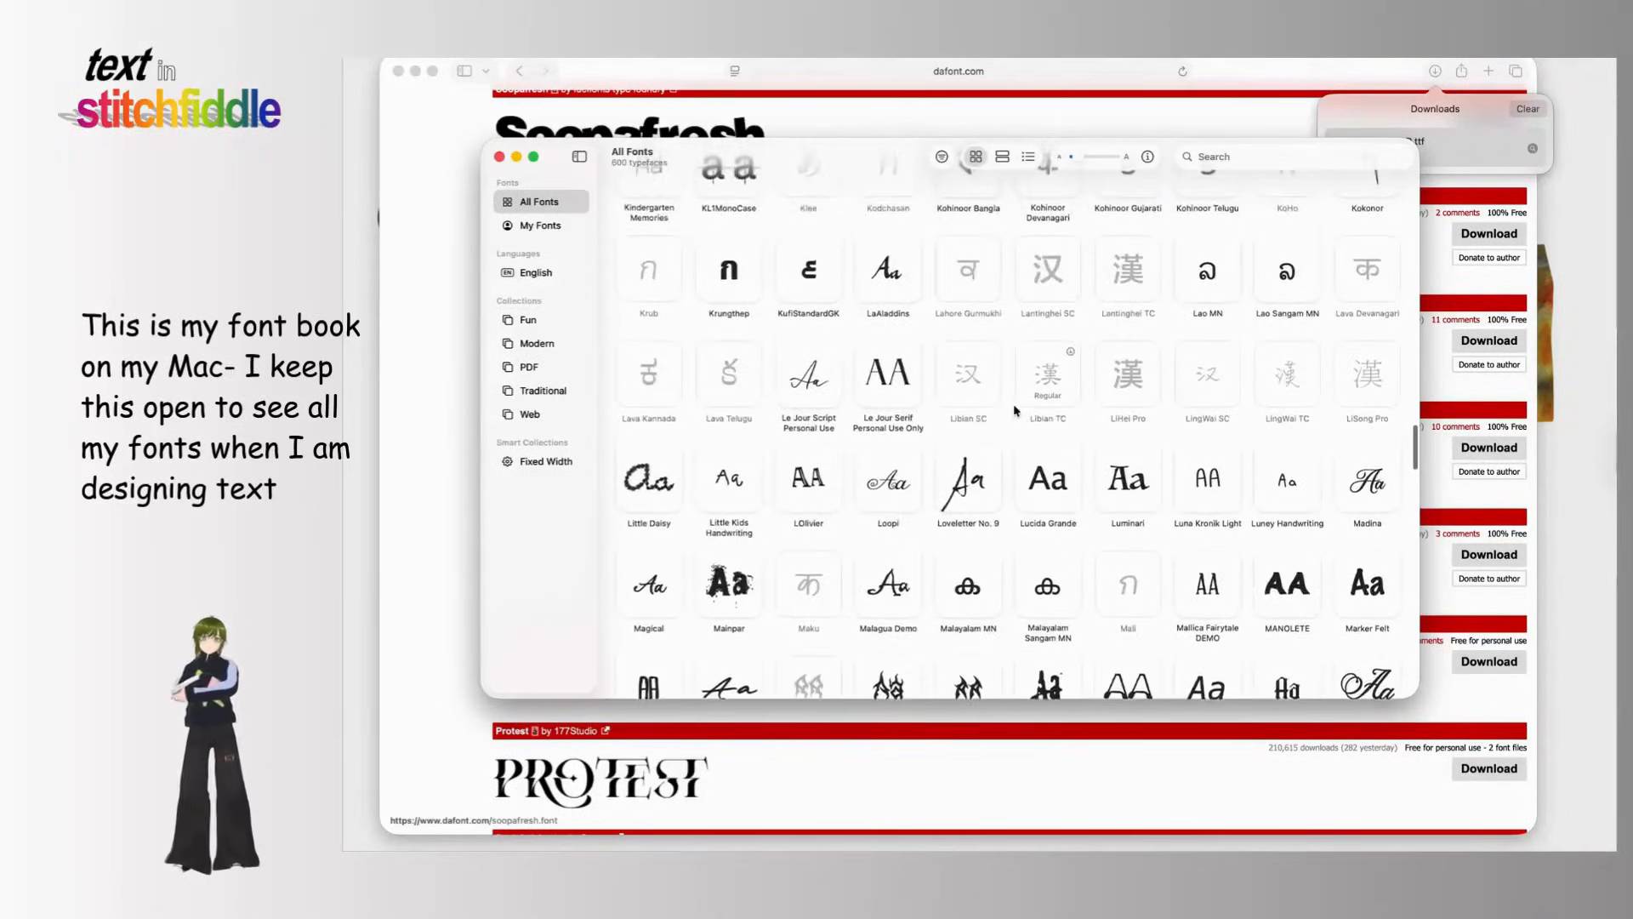
pyautogui.scroll(8, 1015, 411)
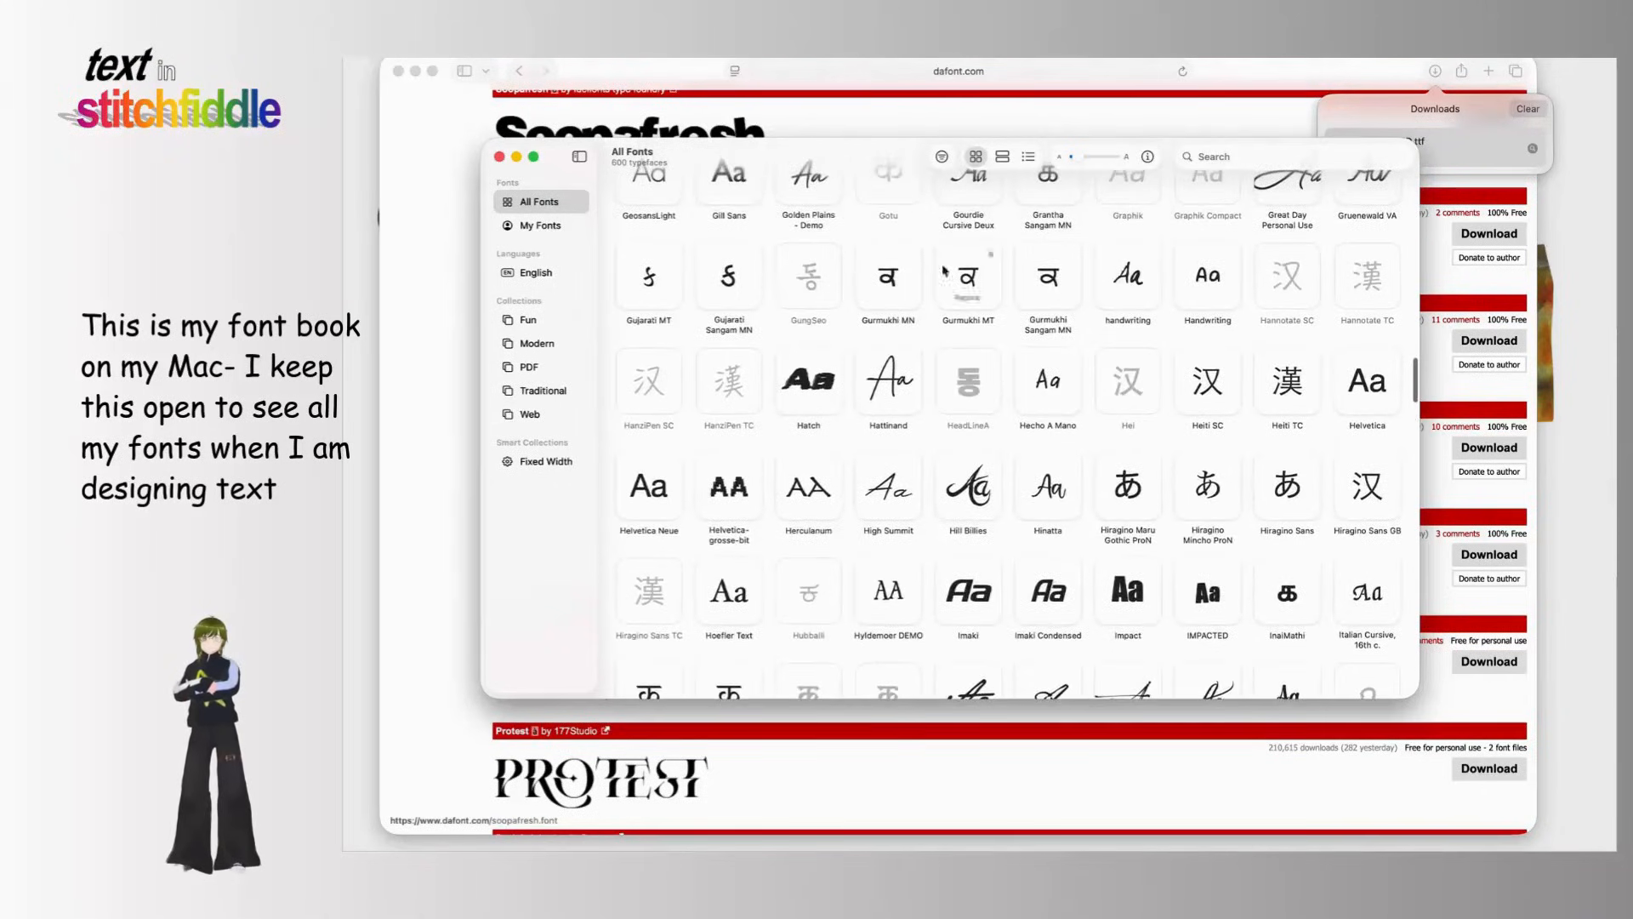
# Step: Move the Font Book window to the edge of the desktop and shrink it to two columns of typefaces
pyautogui.moveTo(868, 150); pyautogui.dragTo(731, 66)
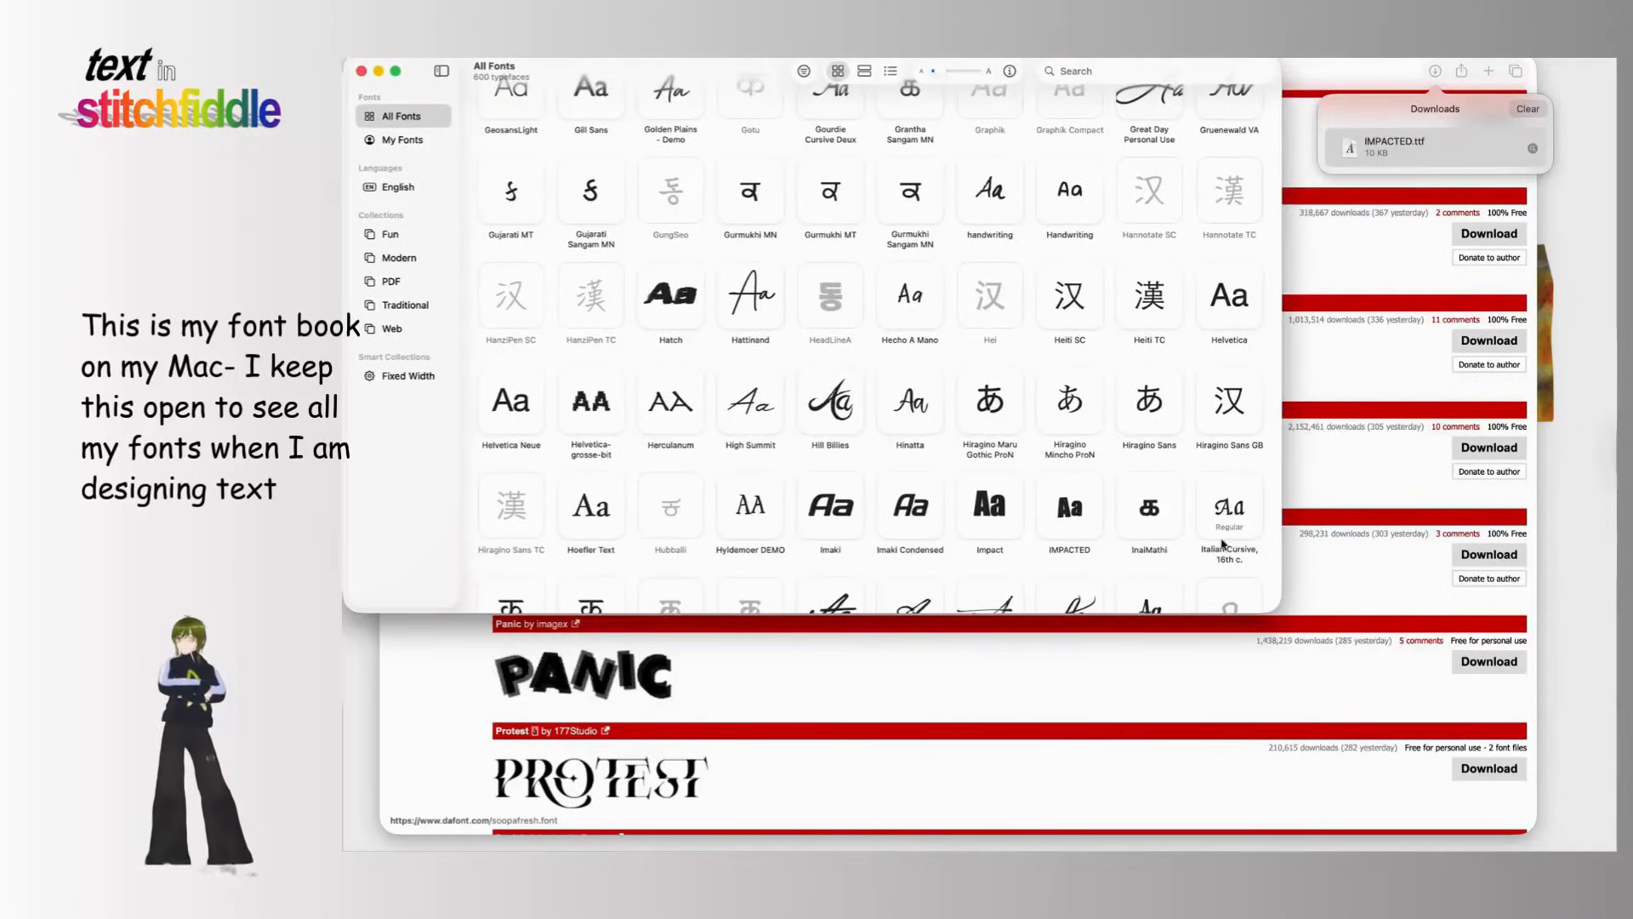
pyautogui.moveTo(1276, 612); pyautogui.dragTo(696, 565)
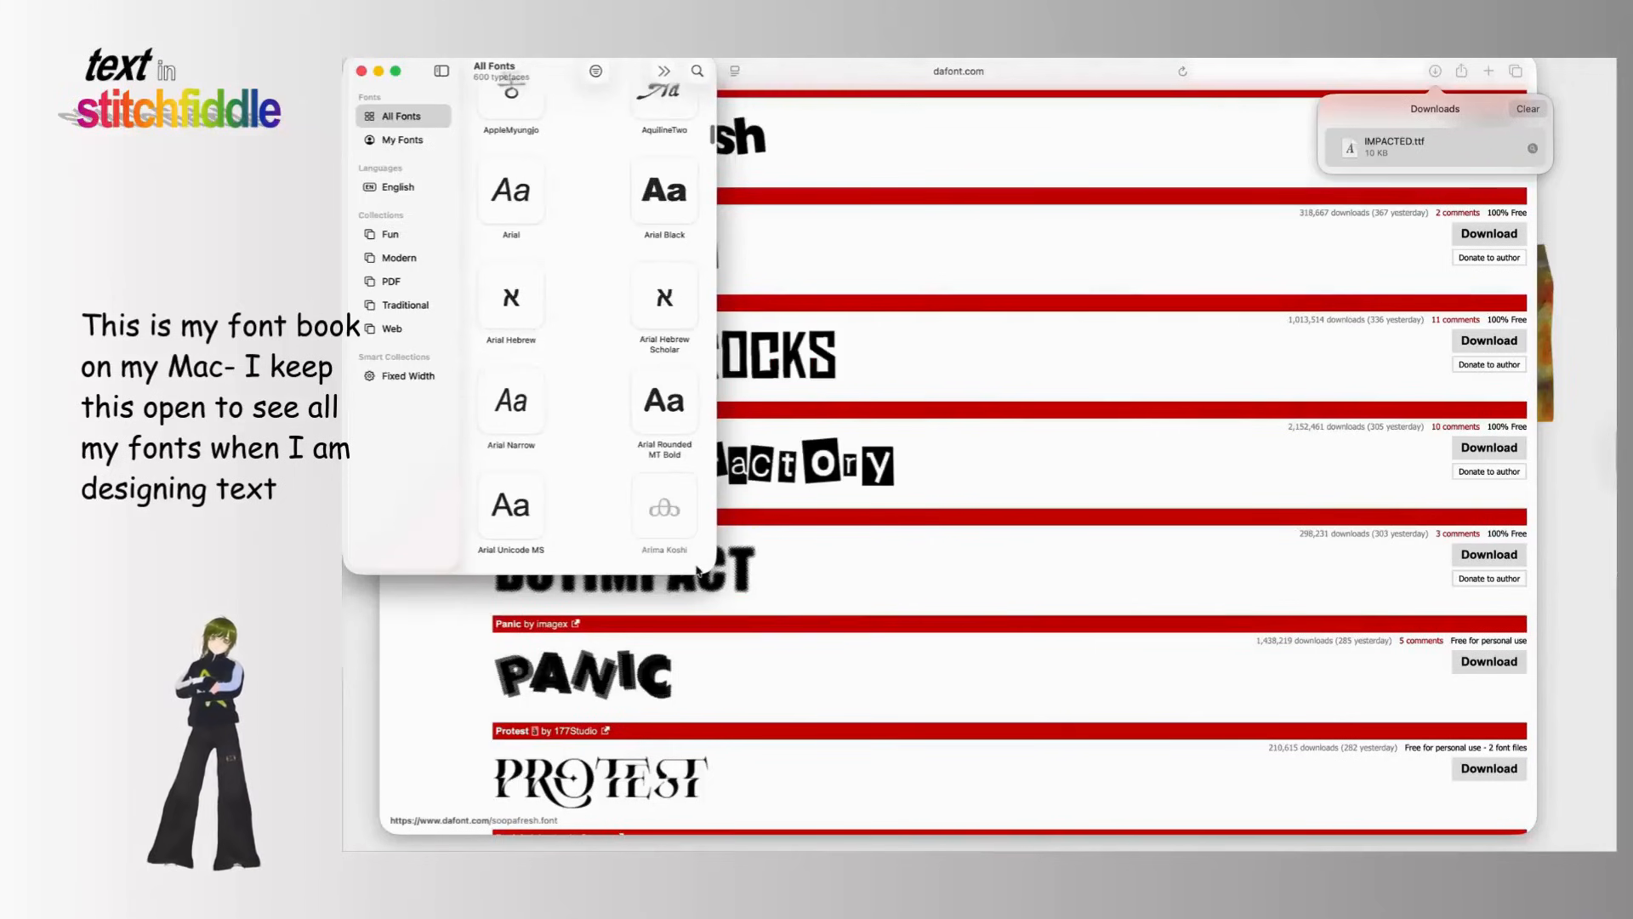
# Step: Close the Safari window showing the font website and switch to Google Chrome
pyautogui.click(1256, 80)
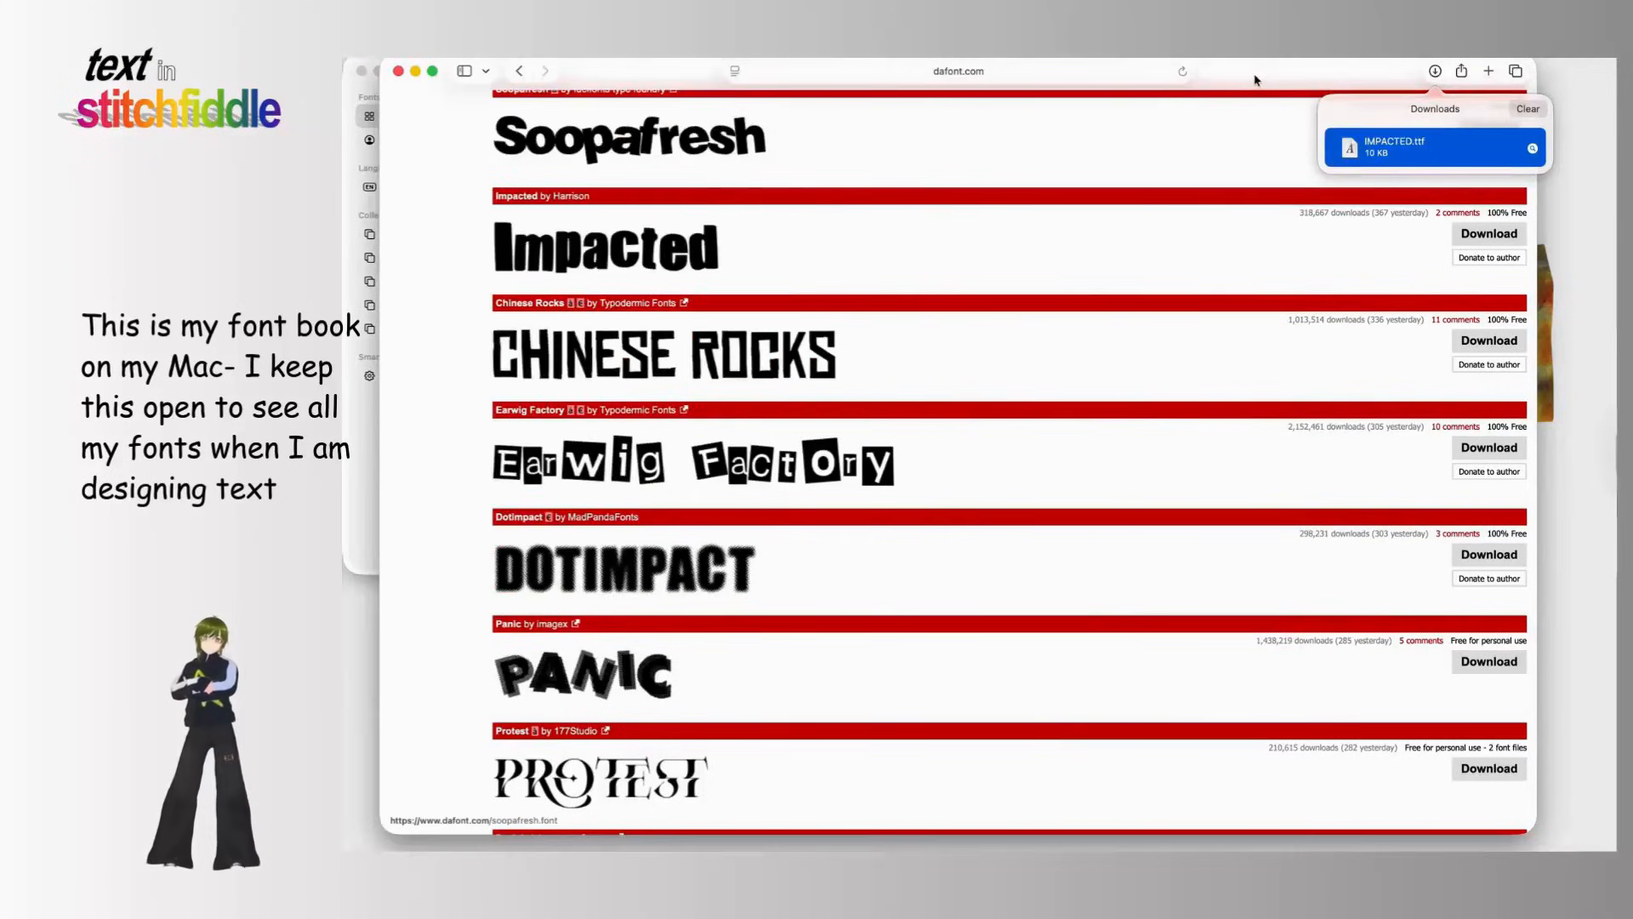
pyautogui.click(398, 74)
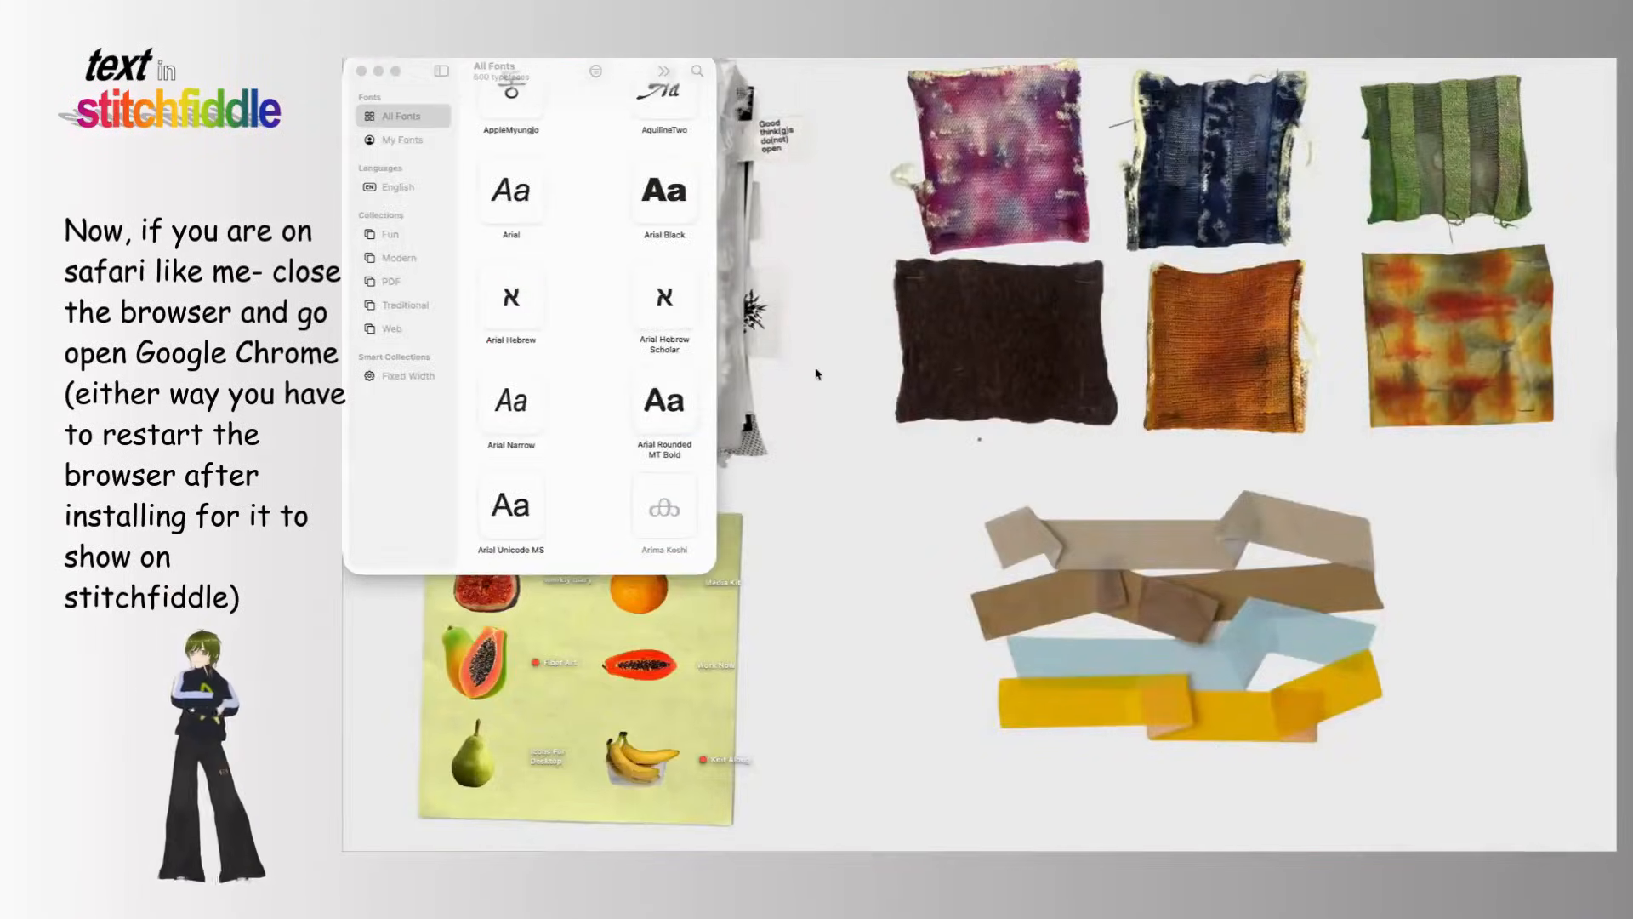
pyautogui.click(834, 382)
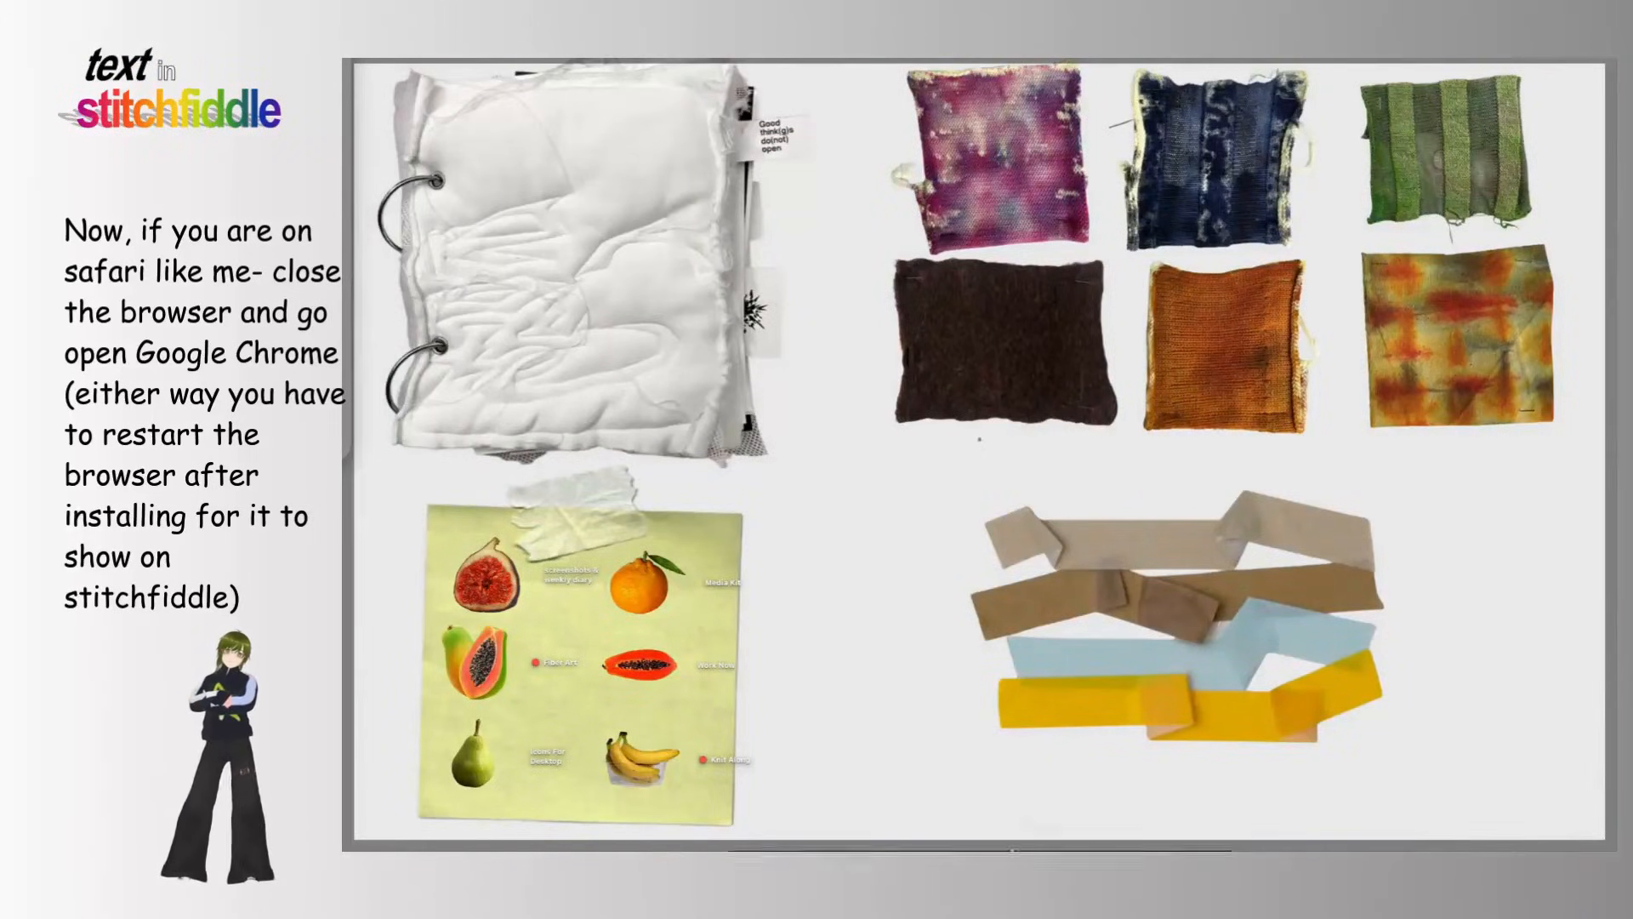
pyautogui.moveTo(1036, 829)
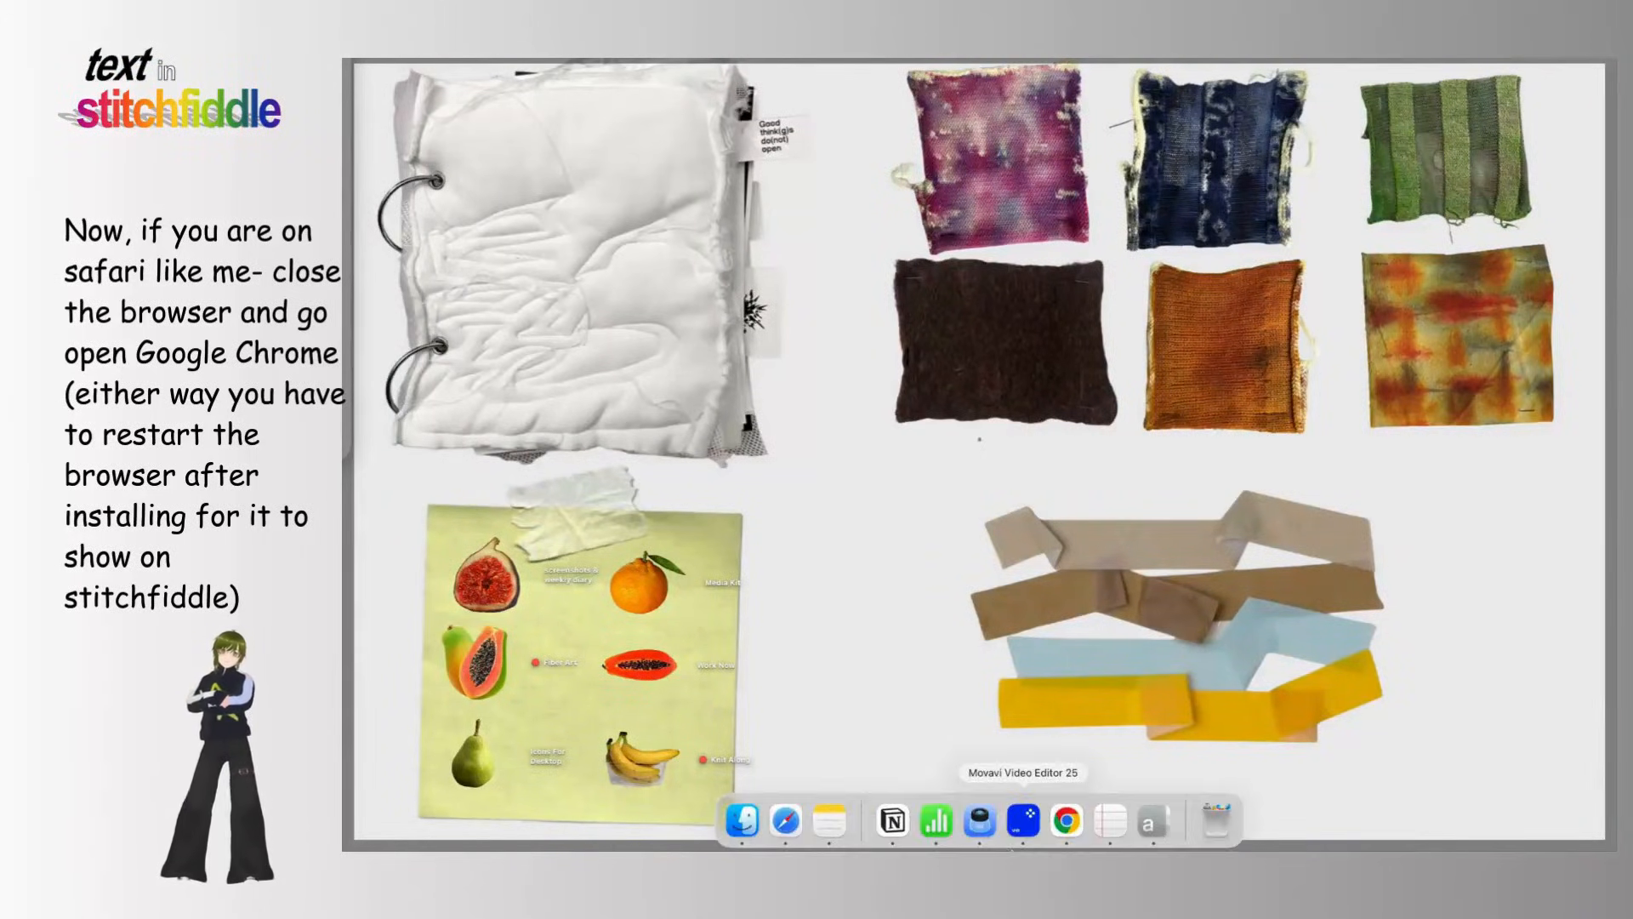
pyautogui.click(1065, 821)
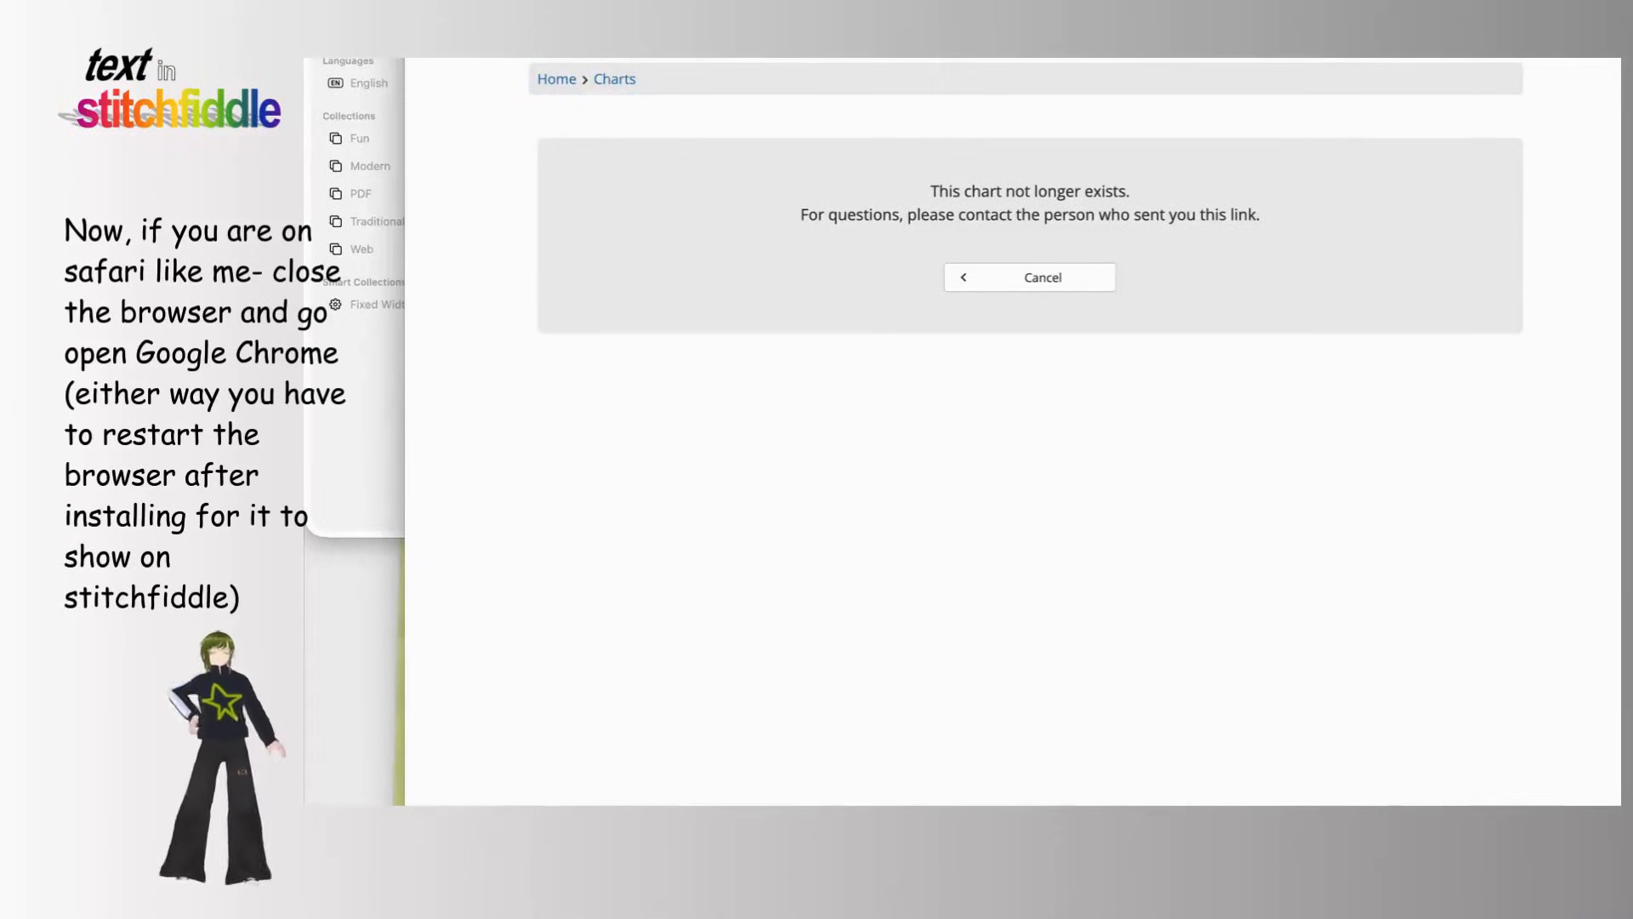
# Step: Start a new knitting colors chart with no yarn preference, worked in the round, from an empty own-design template
pyautogui.click(428, 59)
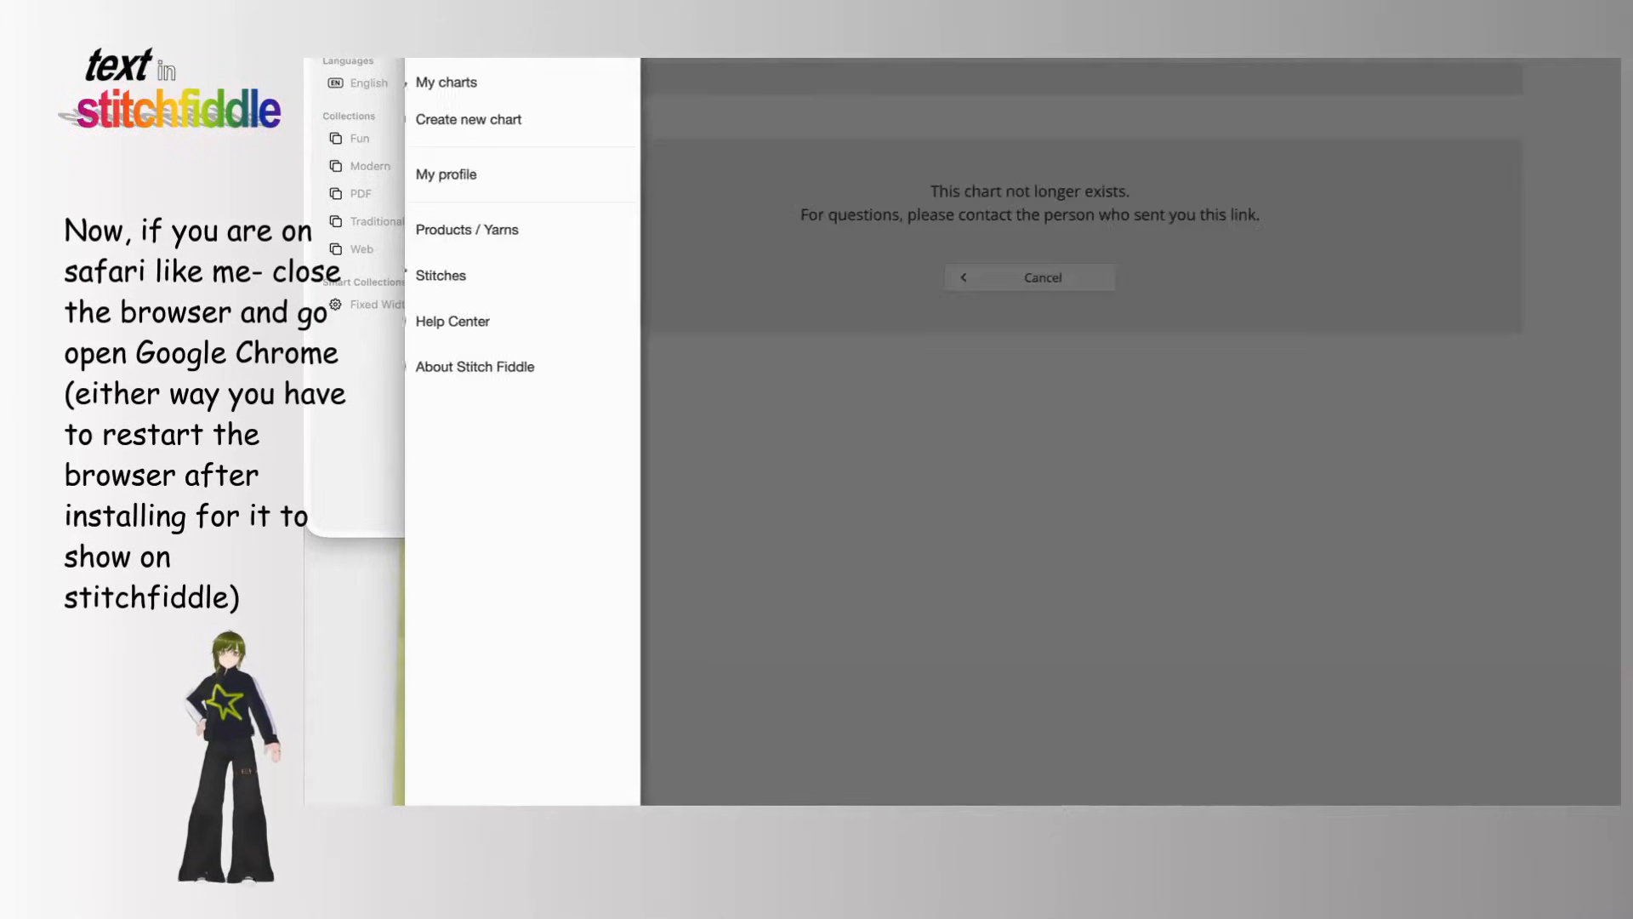
pyautogui.click(505, 78)
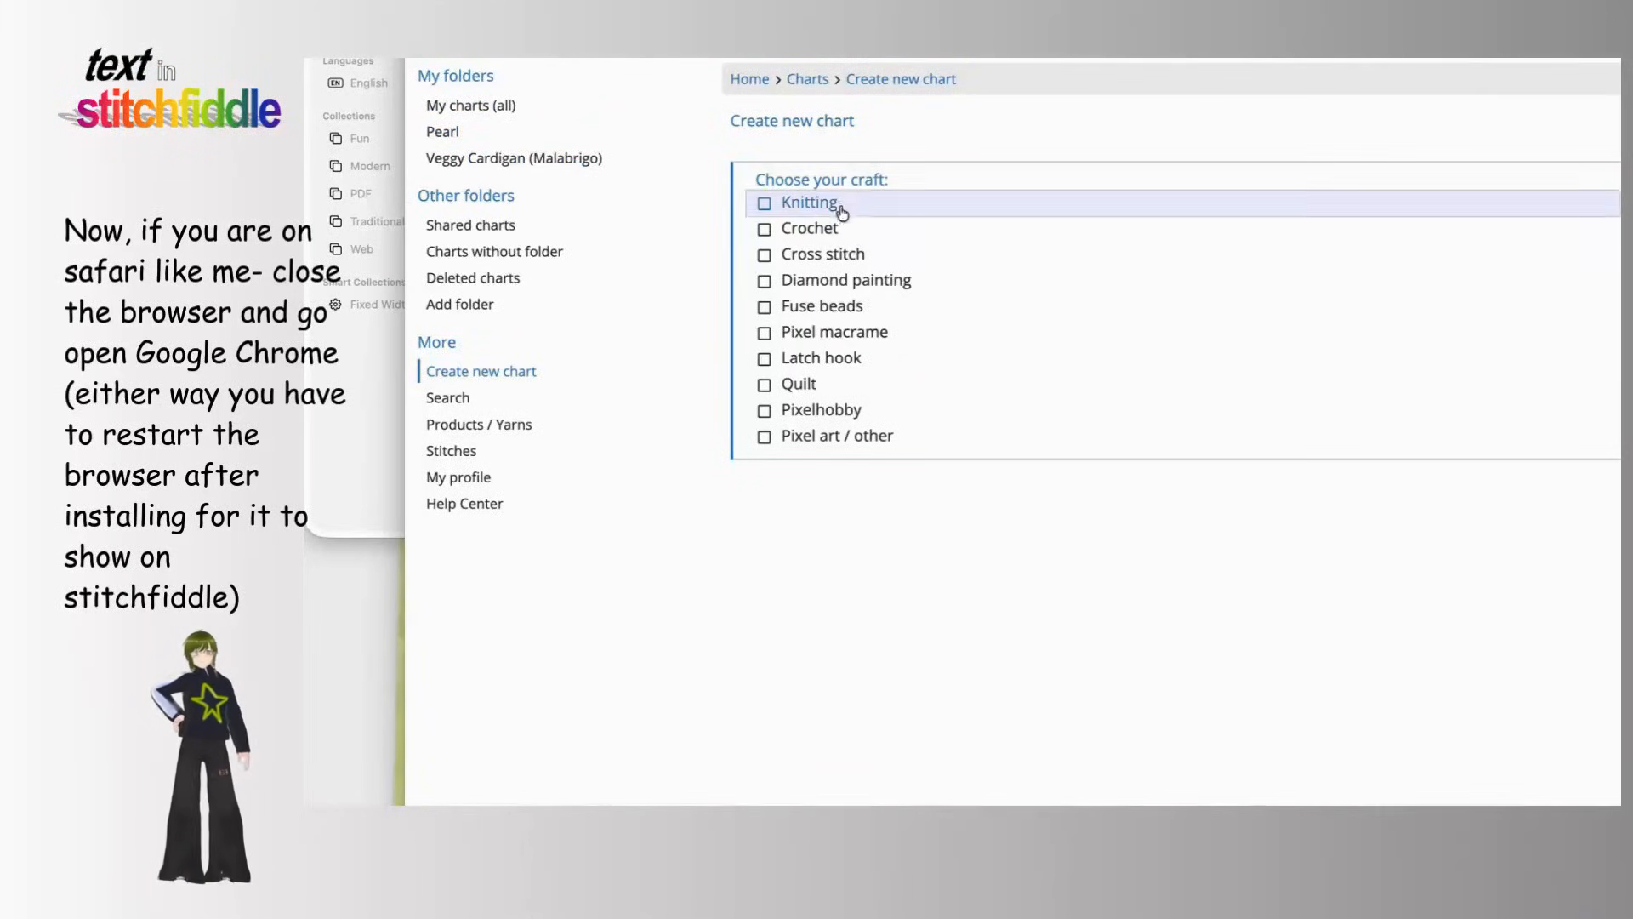
pyautogui.click(839, 202)
pyautogui.click(841, 246)
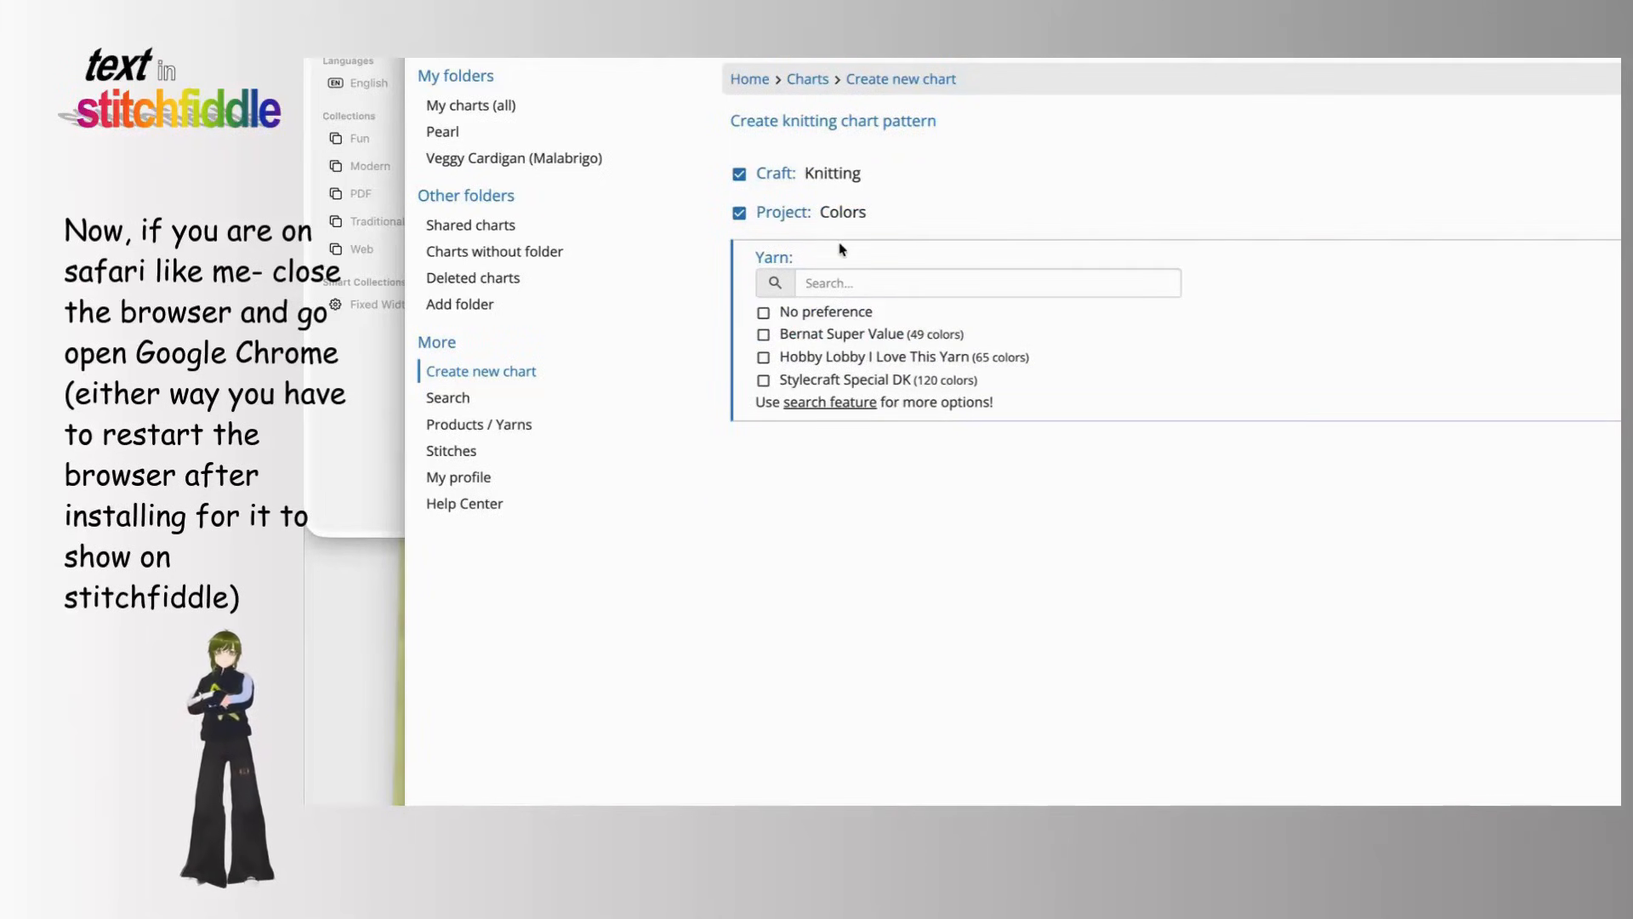
pyautogui.click(838, 312)
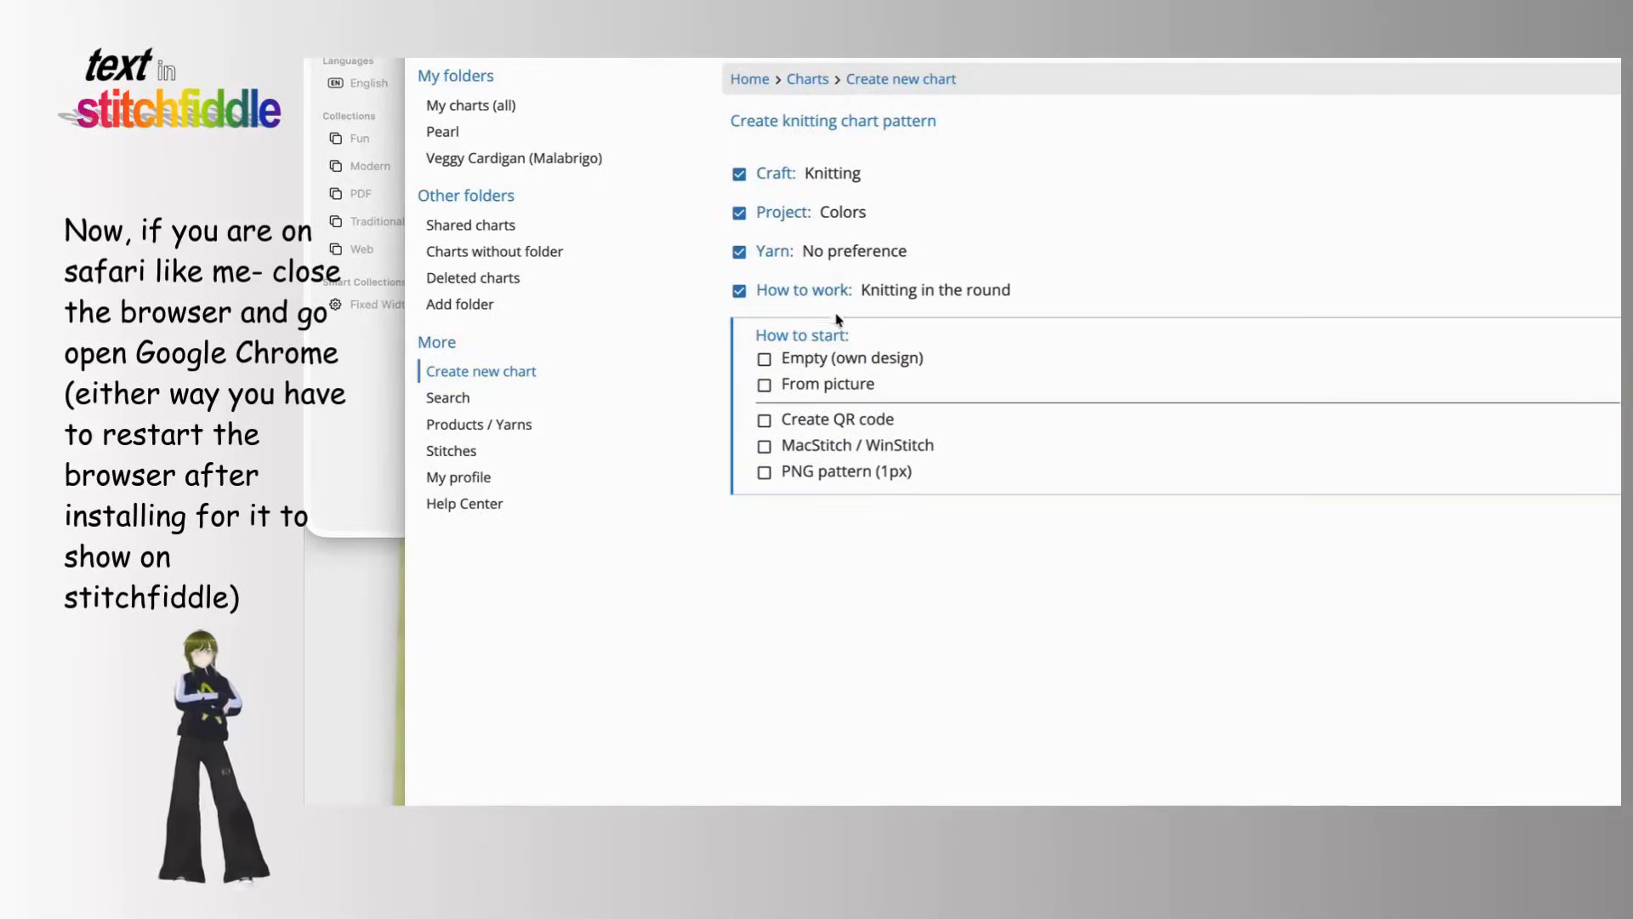
pyautogui.click(834, 358)
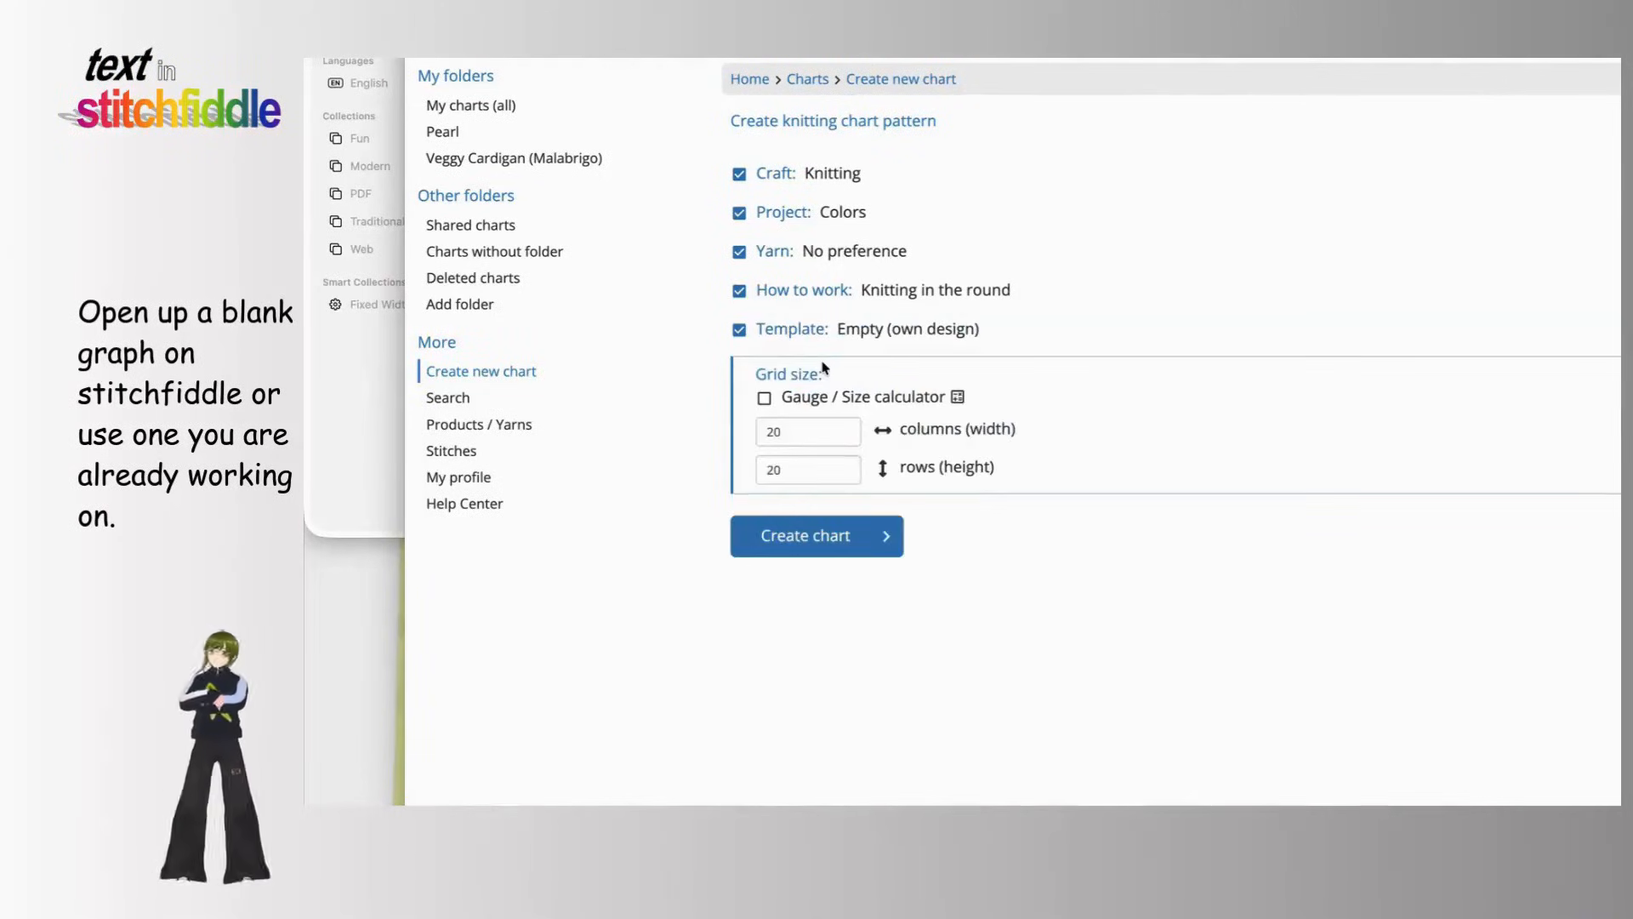
# Step: Set the grid size to 80 columns by 80 rows and create the chart
pyautogui.doubleClick(818, 423)
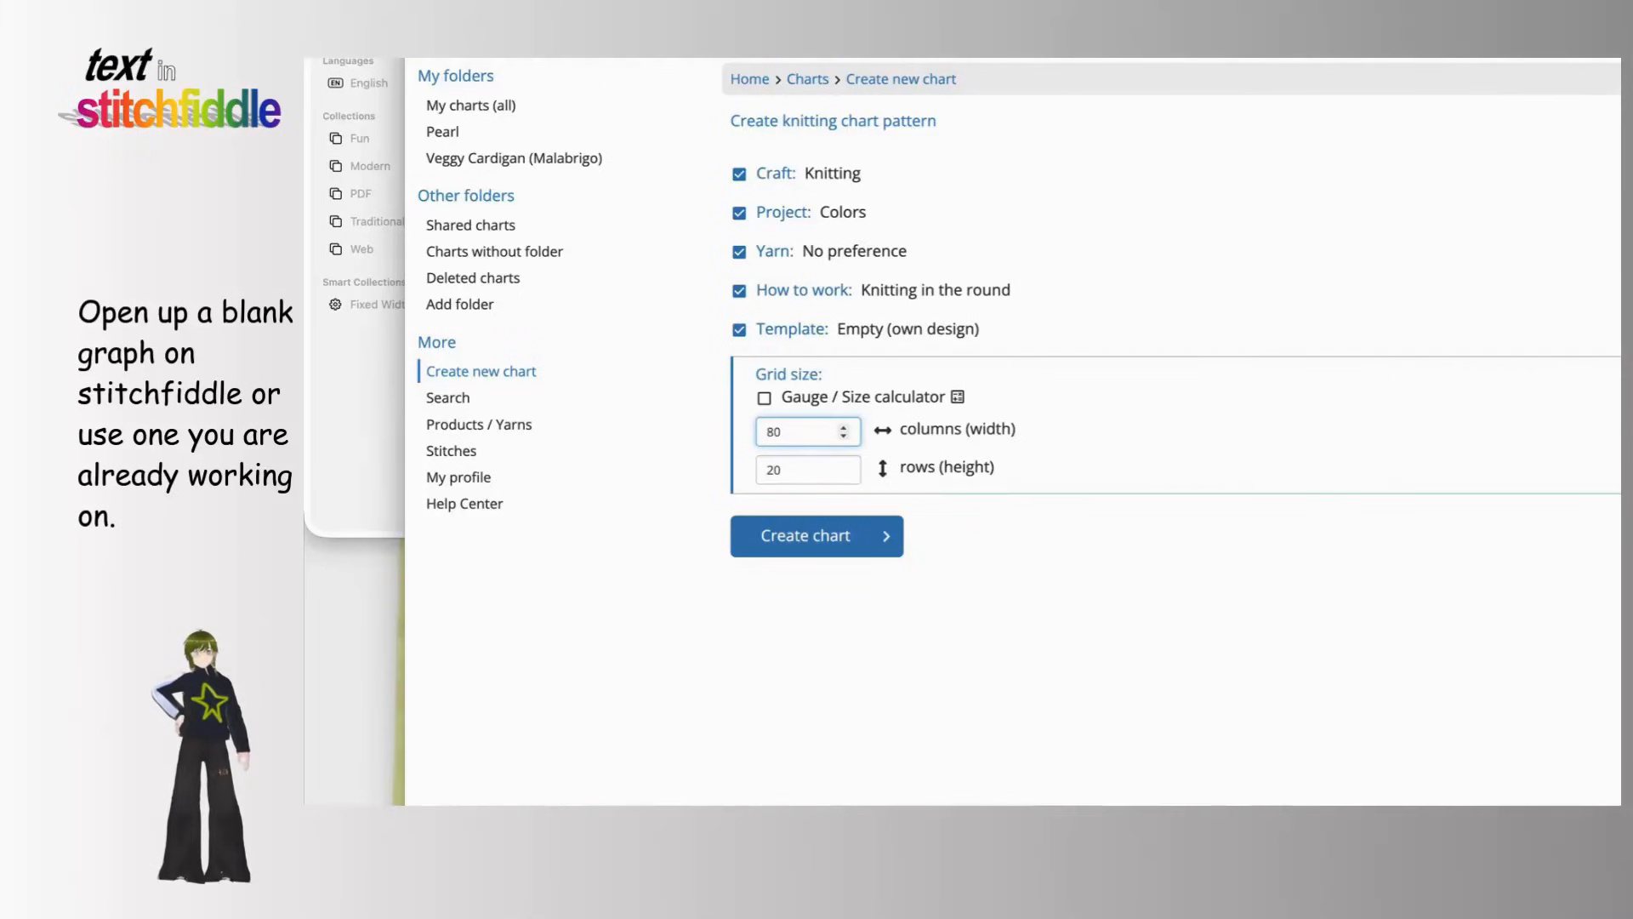
pyautogui.doubleClick(820, 464)
pyautogui.write('80')
pyautogui.click(953, 616)
pyautogui.click(833, 541)
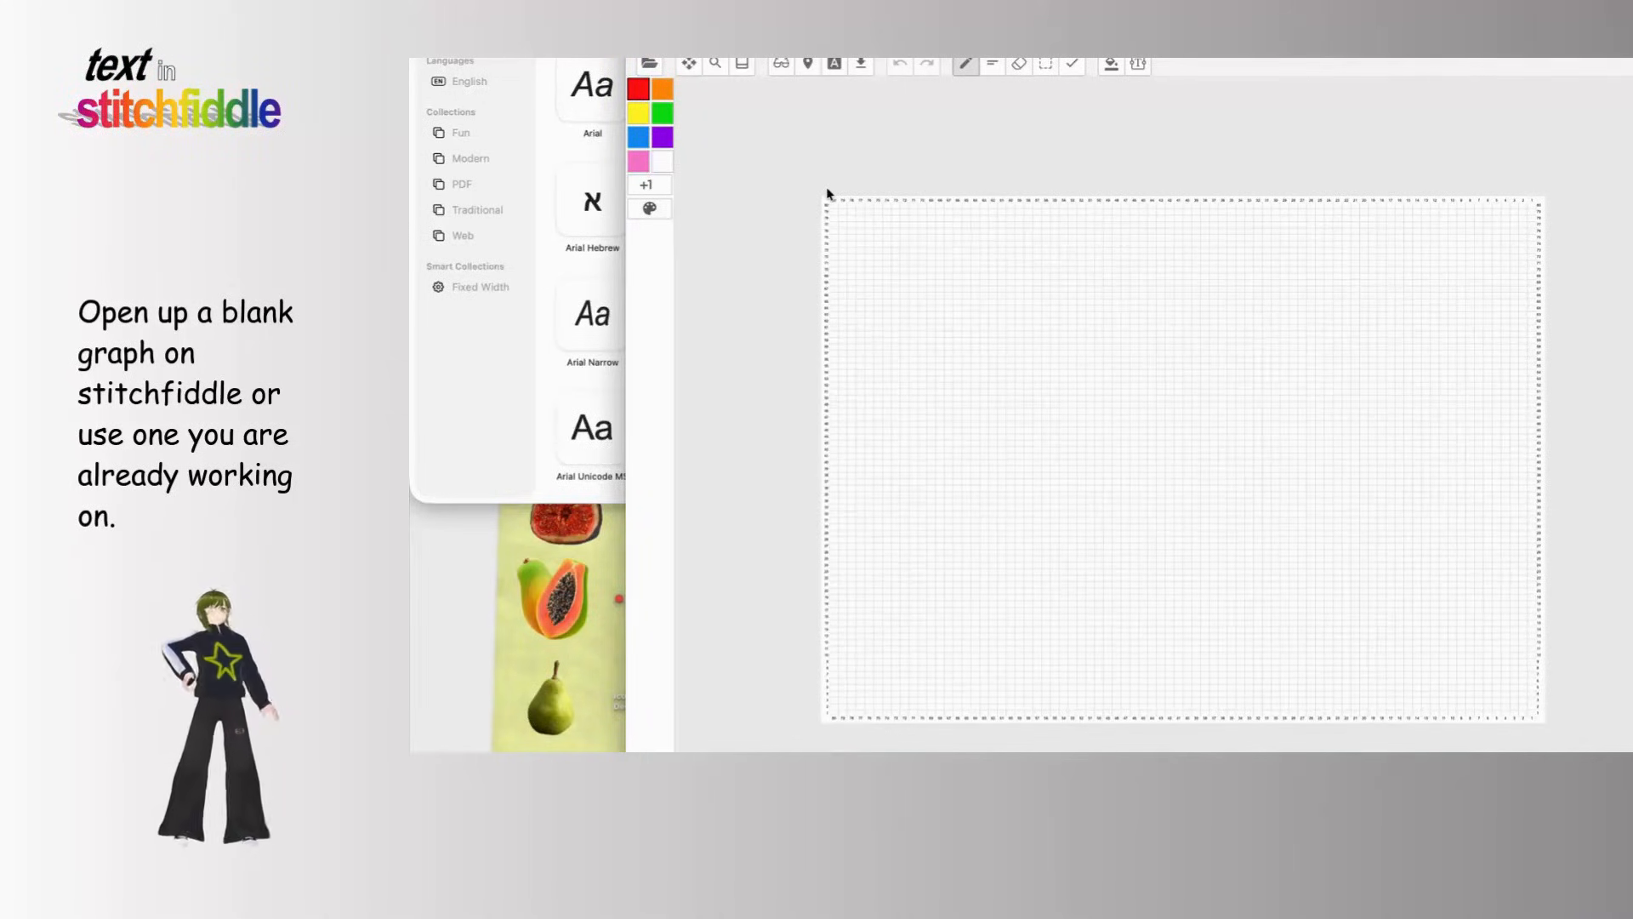
# Step: Add the text "tutorial" to the chart with the text tool and set its font to IMPACTED
pyautogui.click(1138, 66)
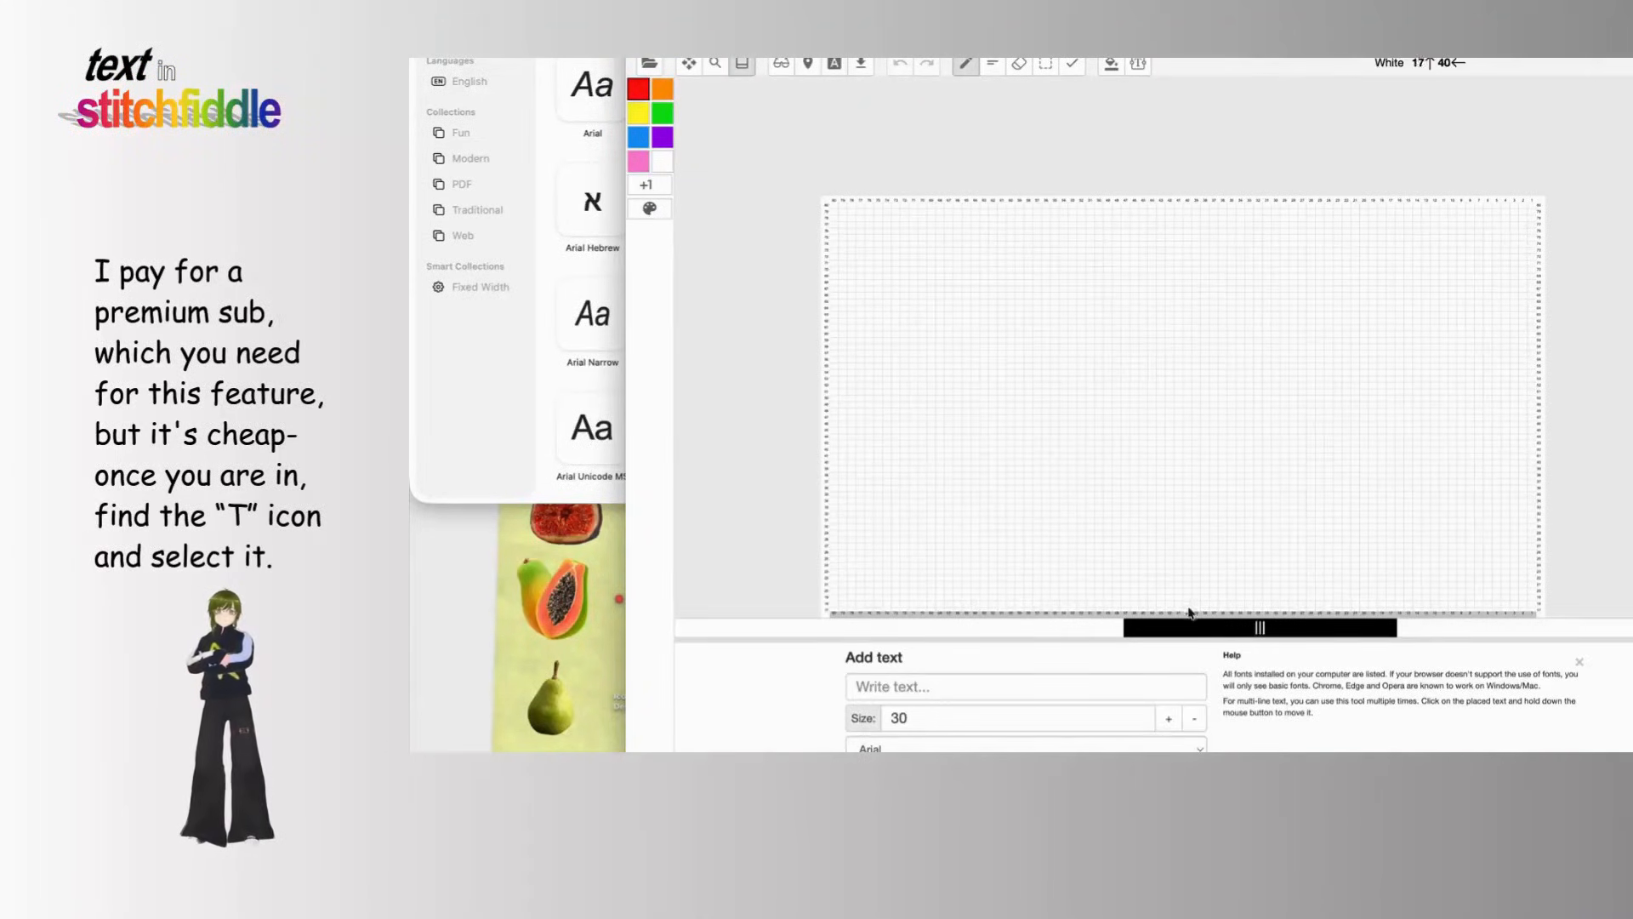
pyautogui.moveTo(1189, 626); pyautogui.dragTo(1199, 539)
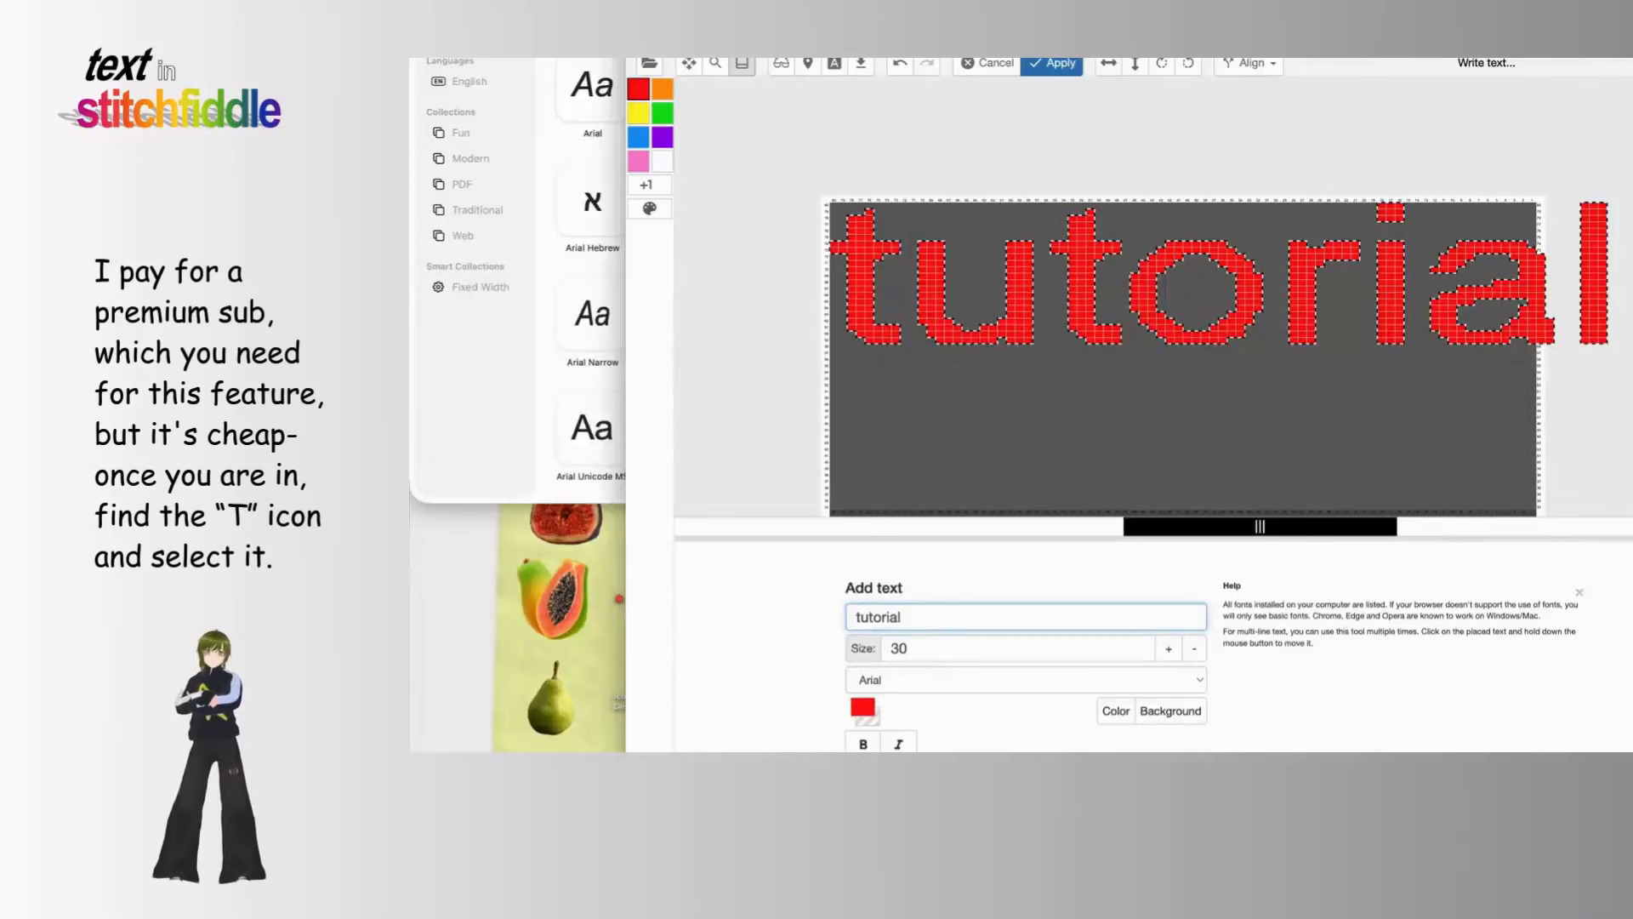
pyautogui.click(950, 678)
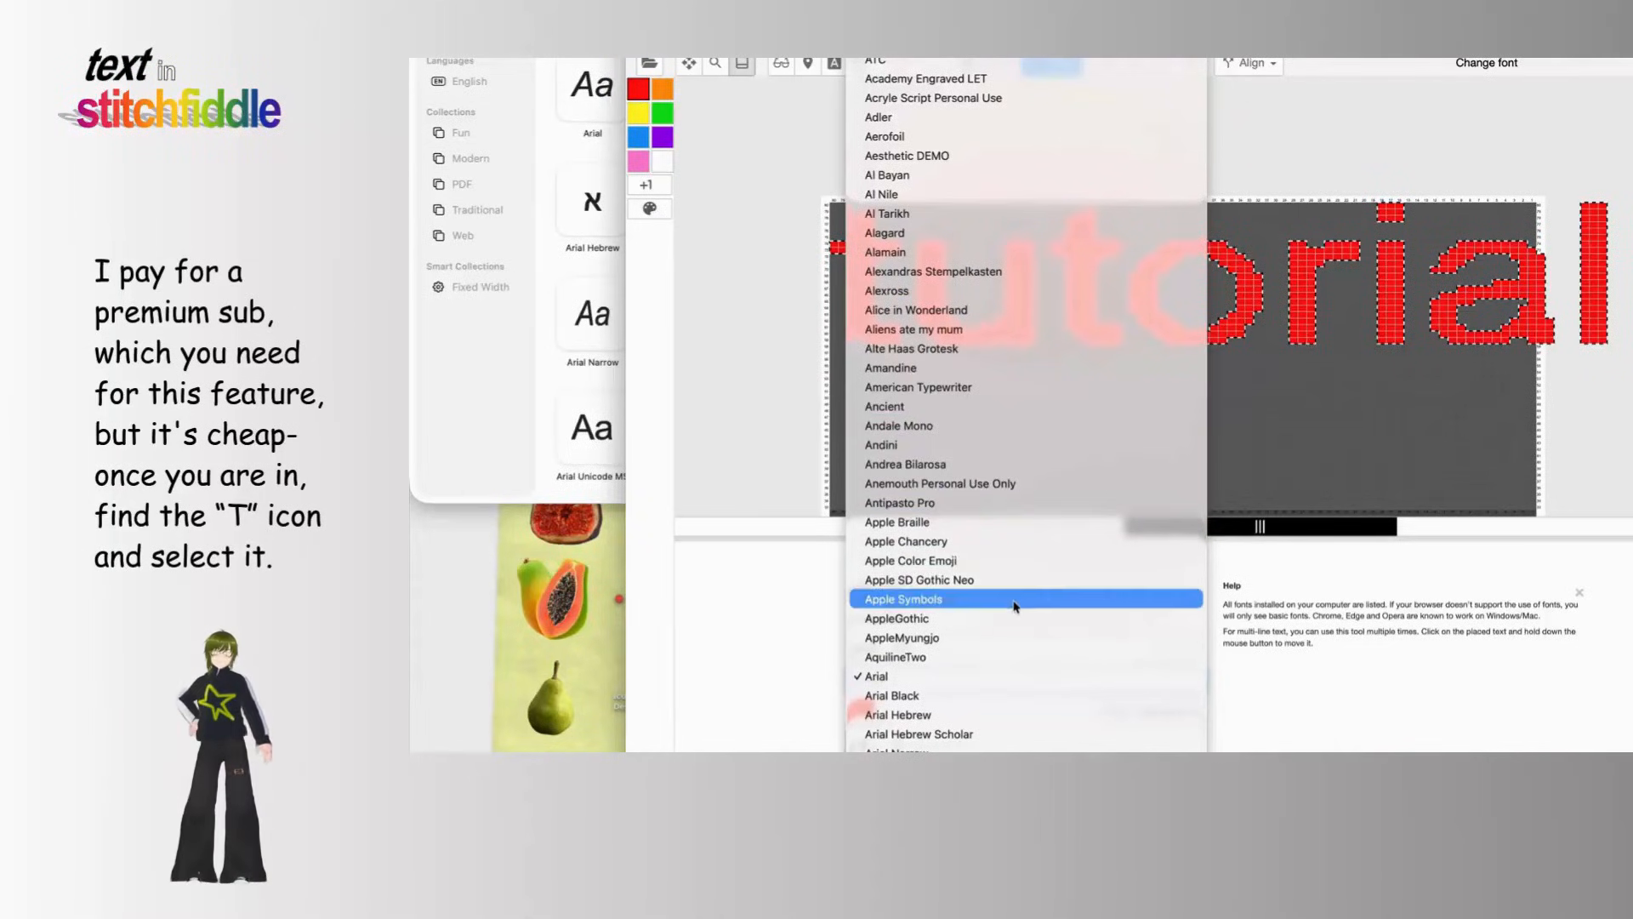
pyautogui.click(492, 378)
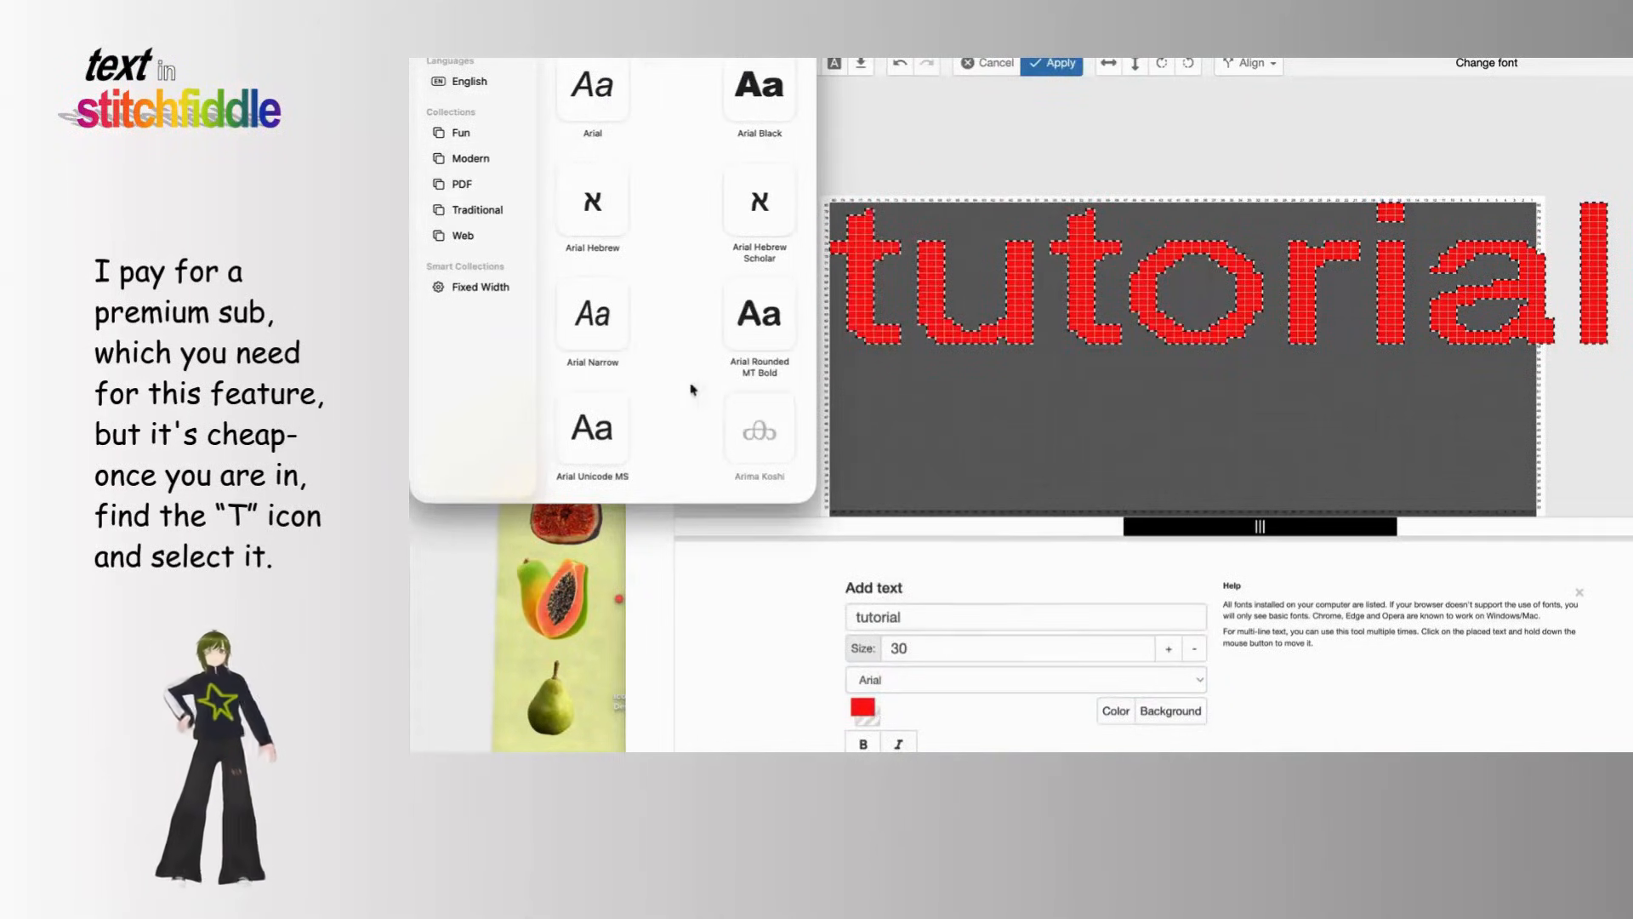
pyautogui.click(893, 678)
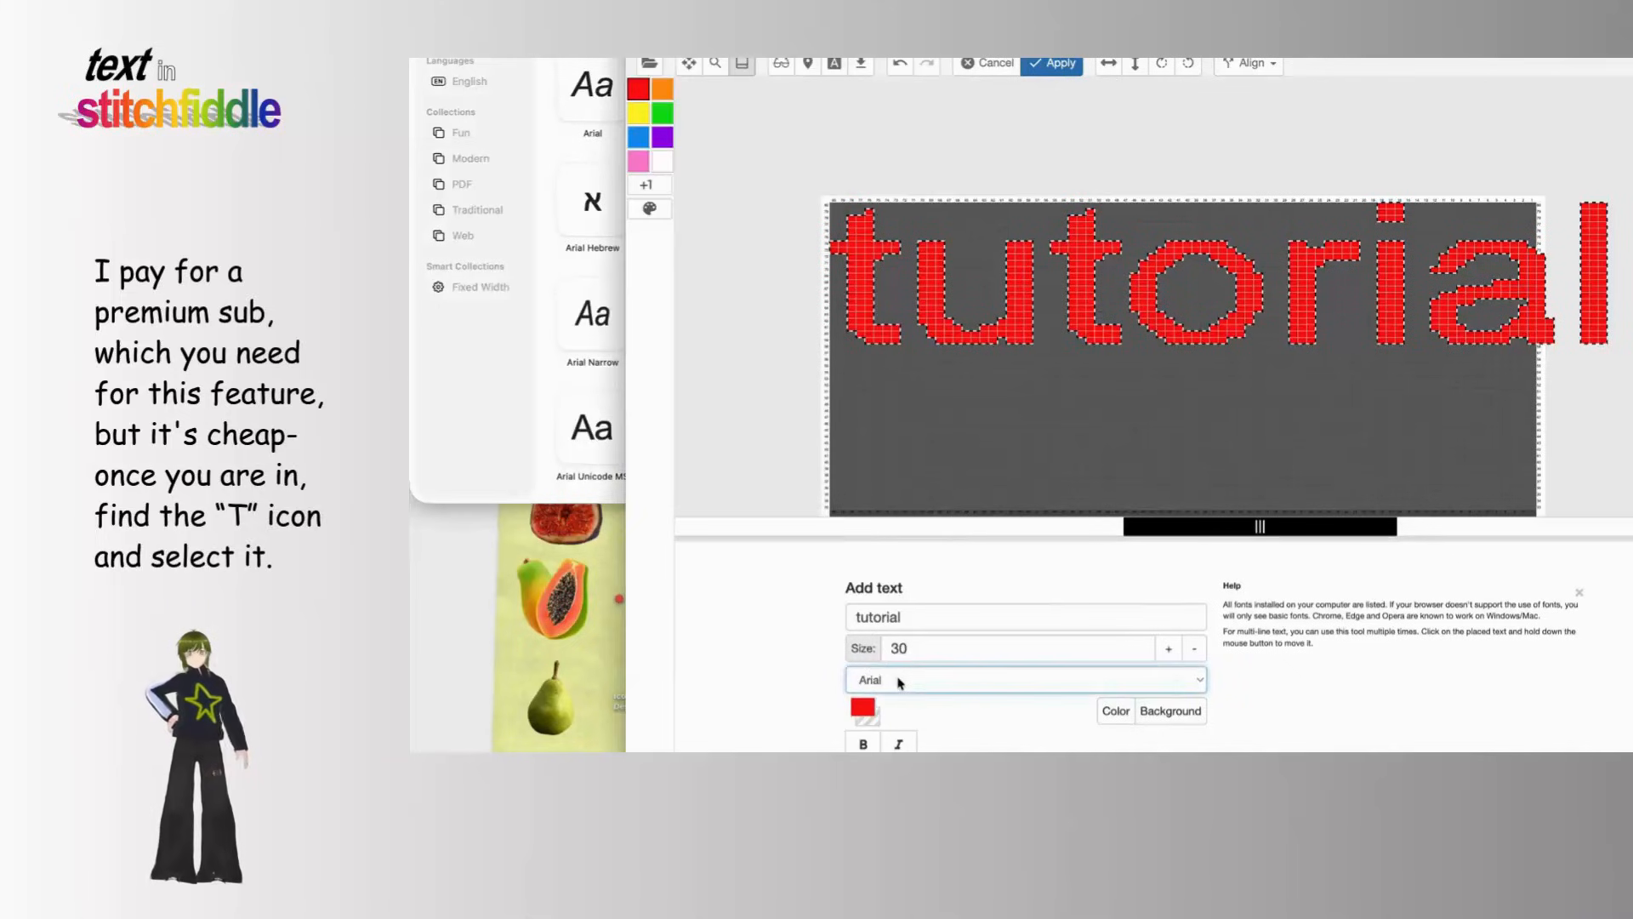
pyautogui.scroll(-10, 899, 680)
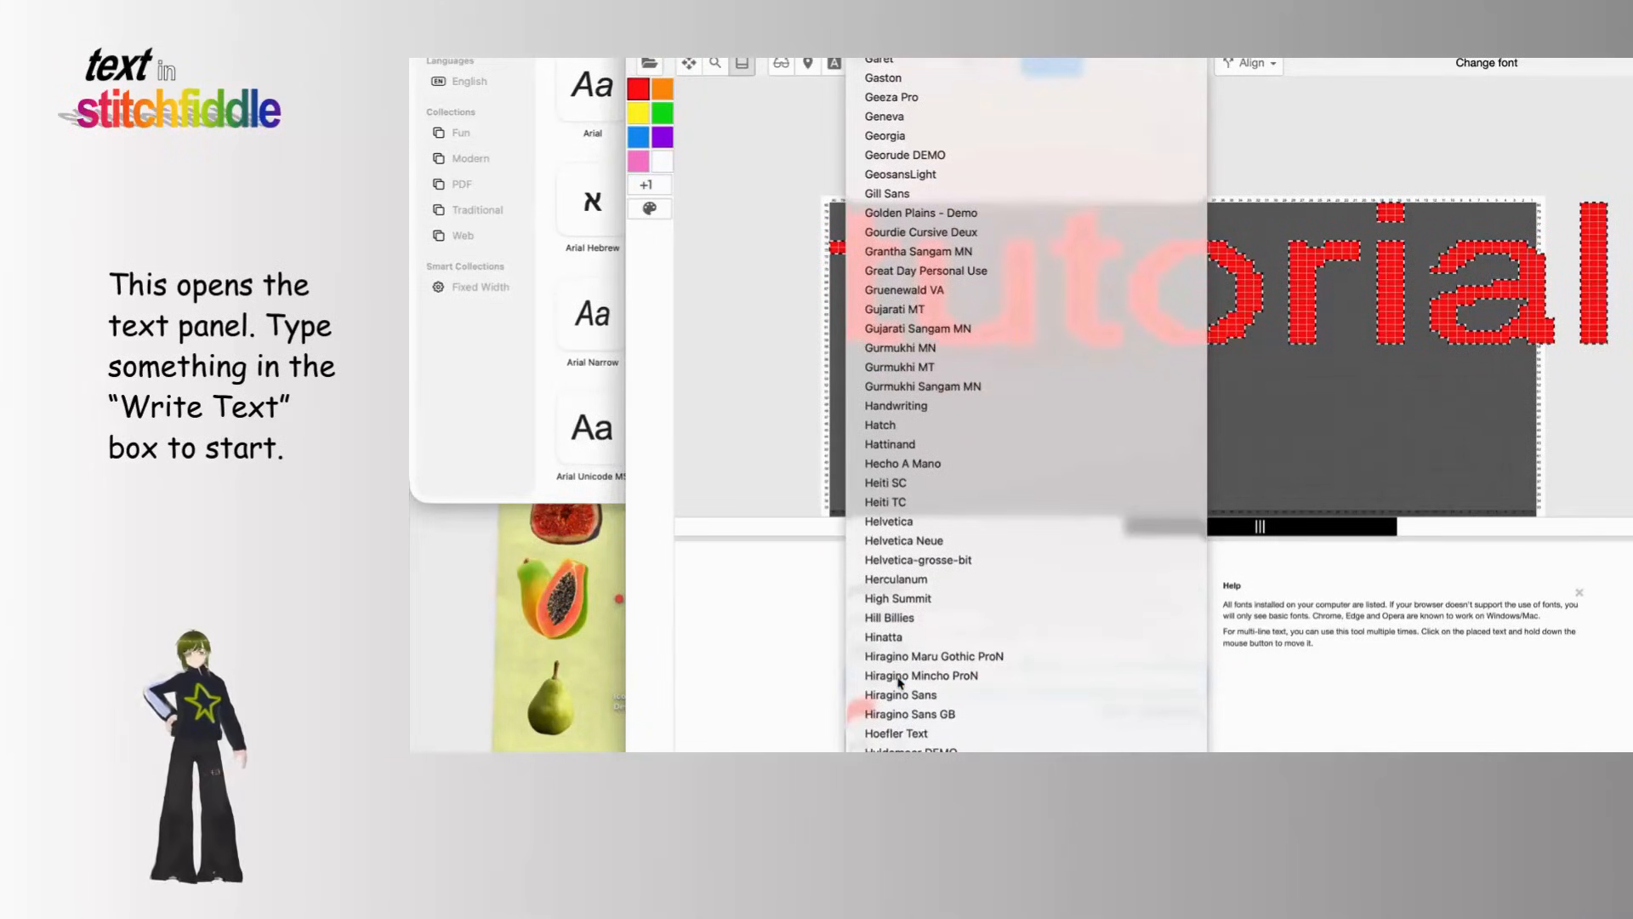
pyautogui.scroll(-3, 1020, 426)
pyautogui.click(902, 748)
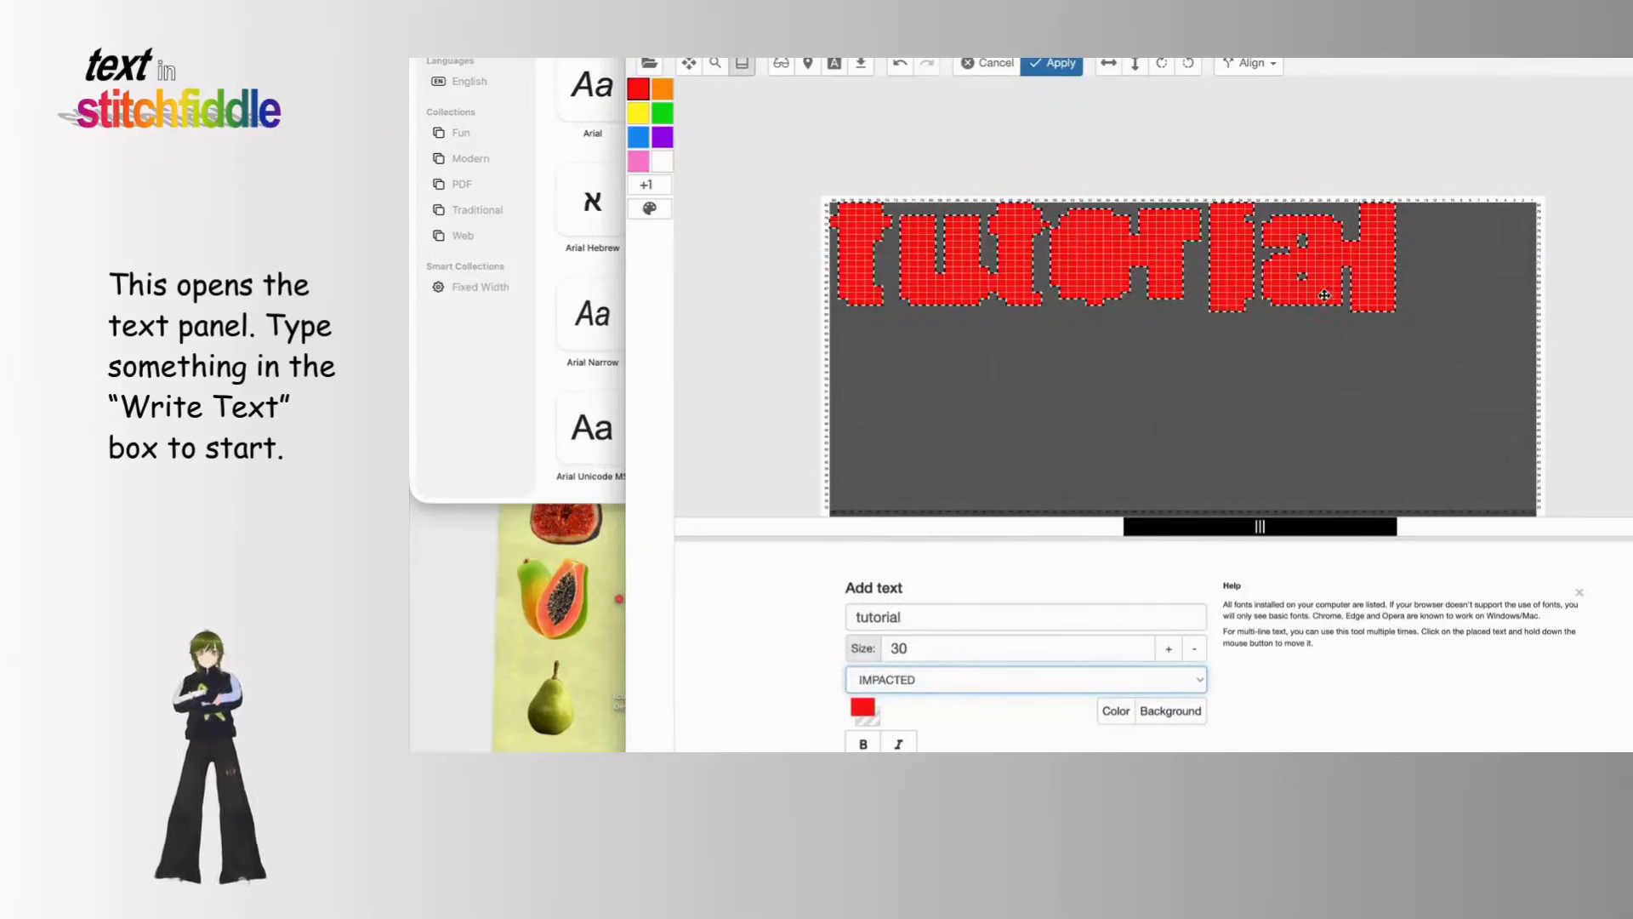
pyautogui.moveTo(1328, 292); pyautogui.dragTo(1397, 393)
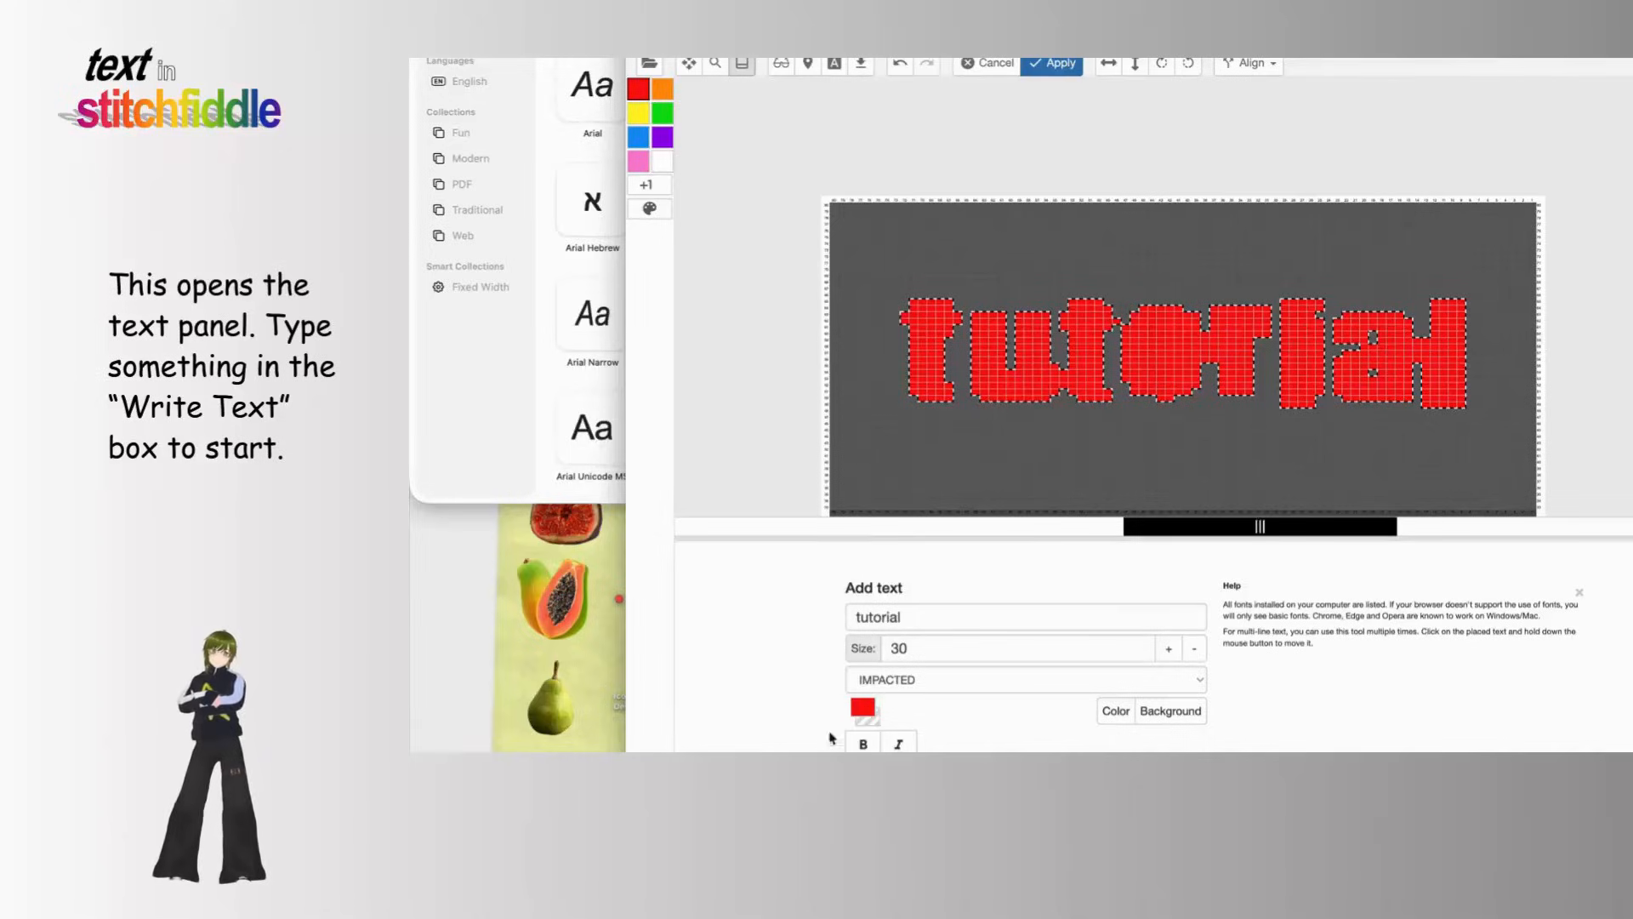
pyautogui.click(867, 713)
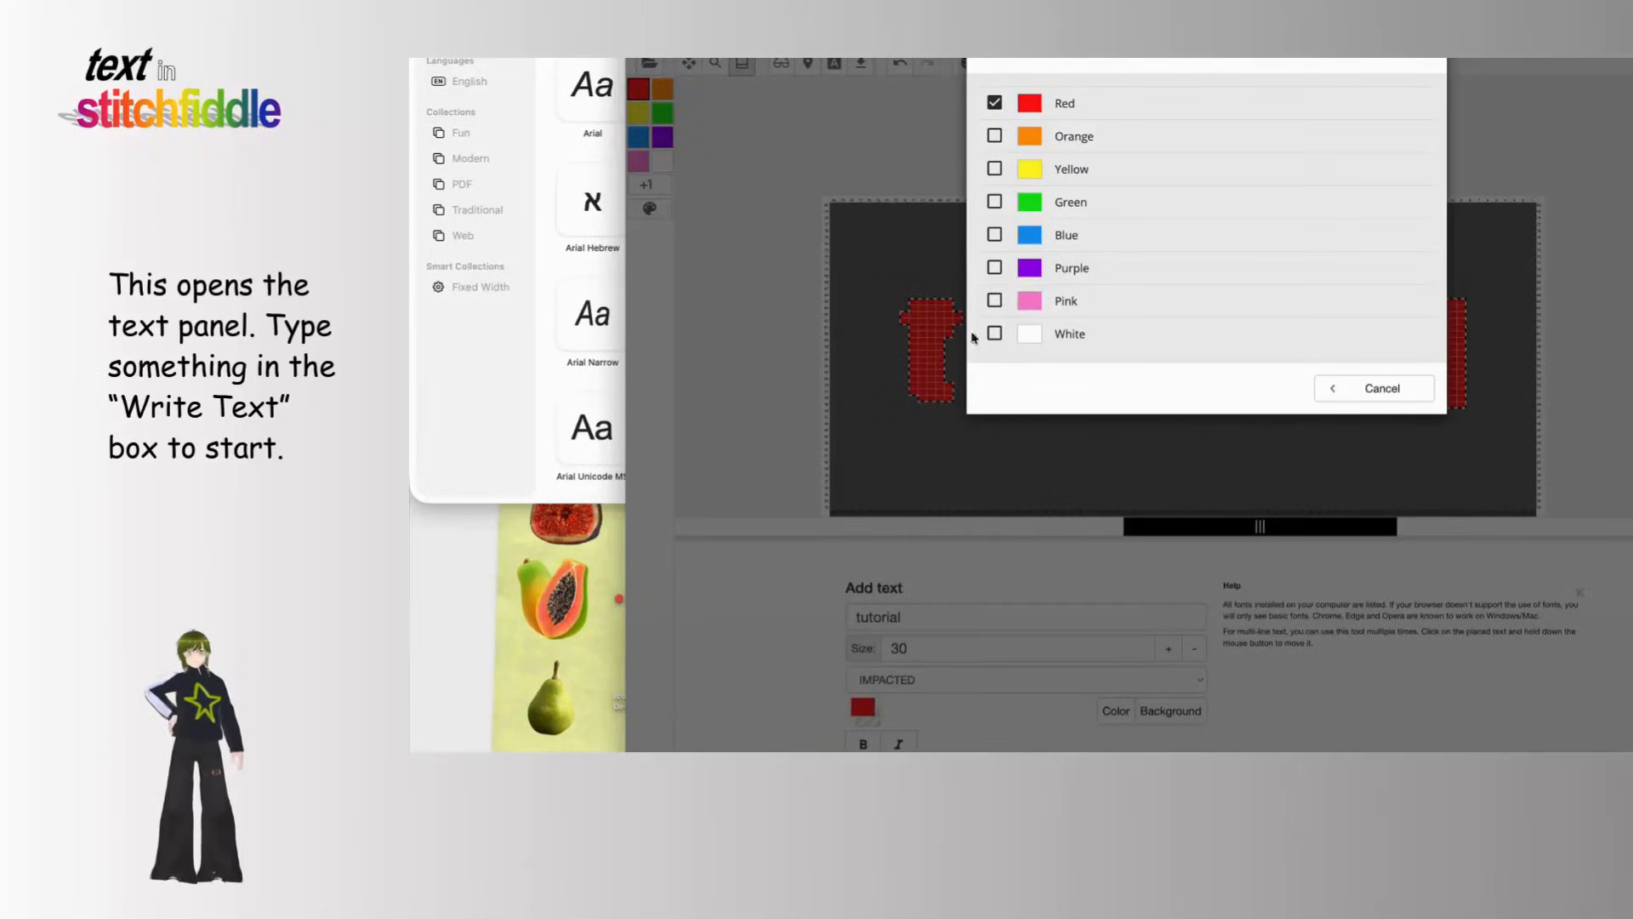
pyautogui.click(996, 235)
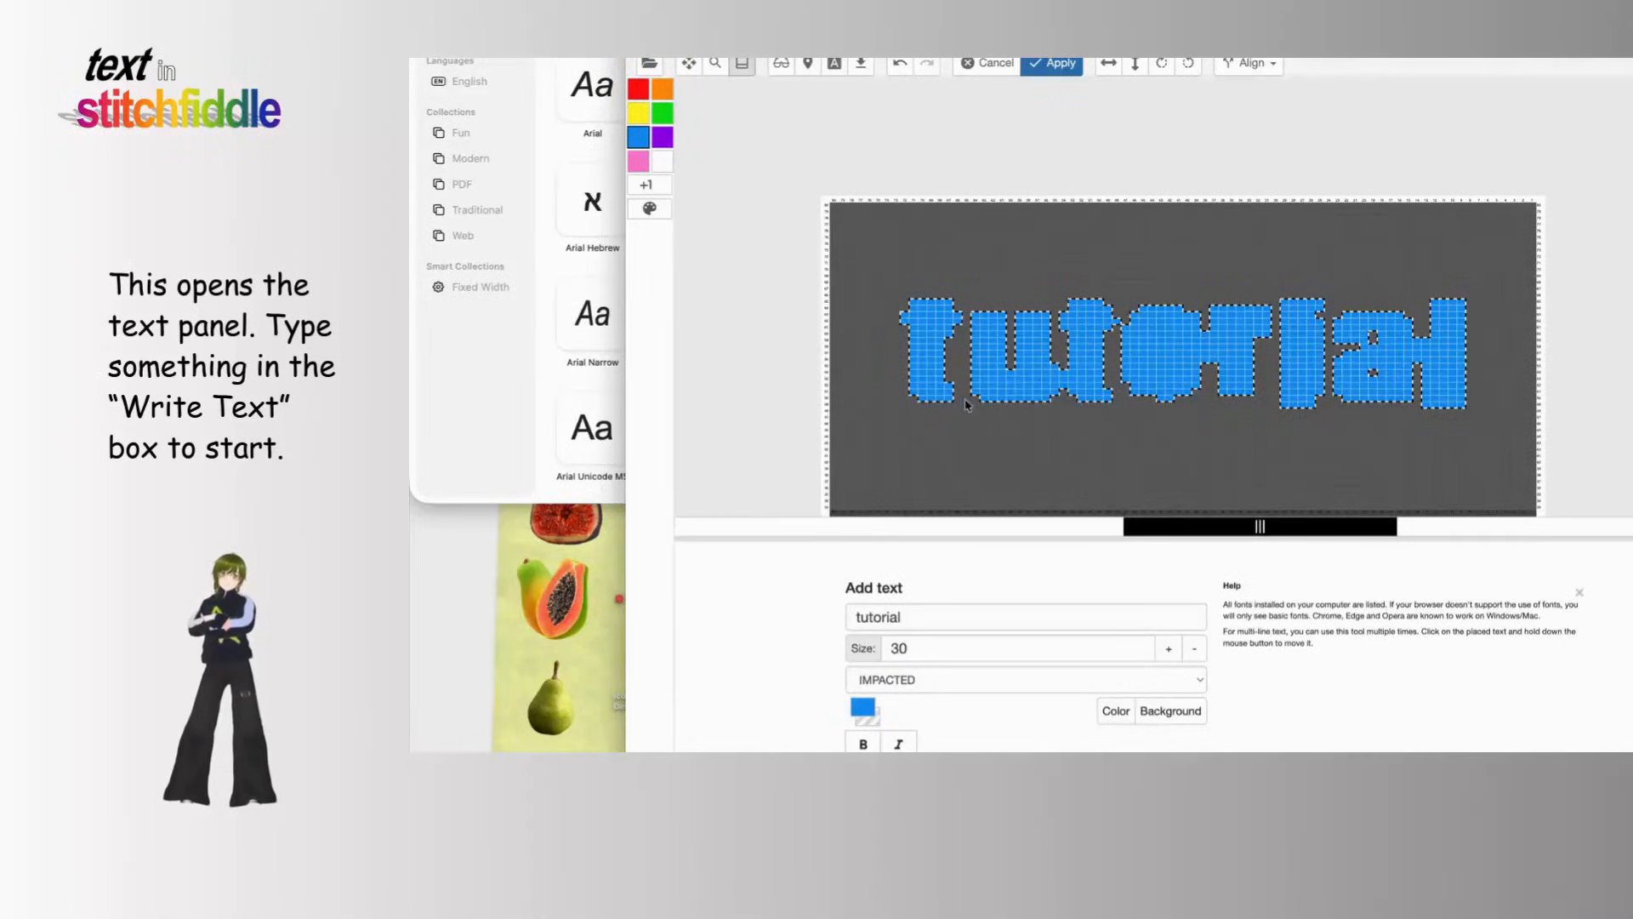
pyautogui.click(988, 63)
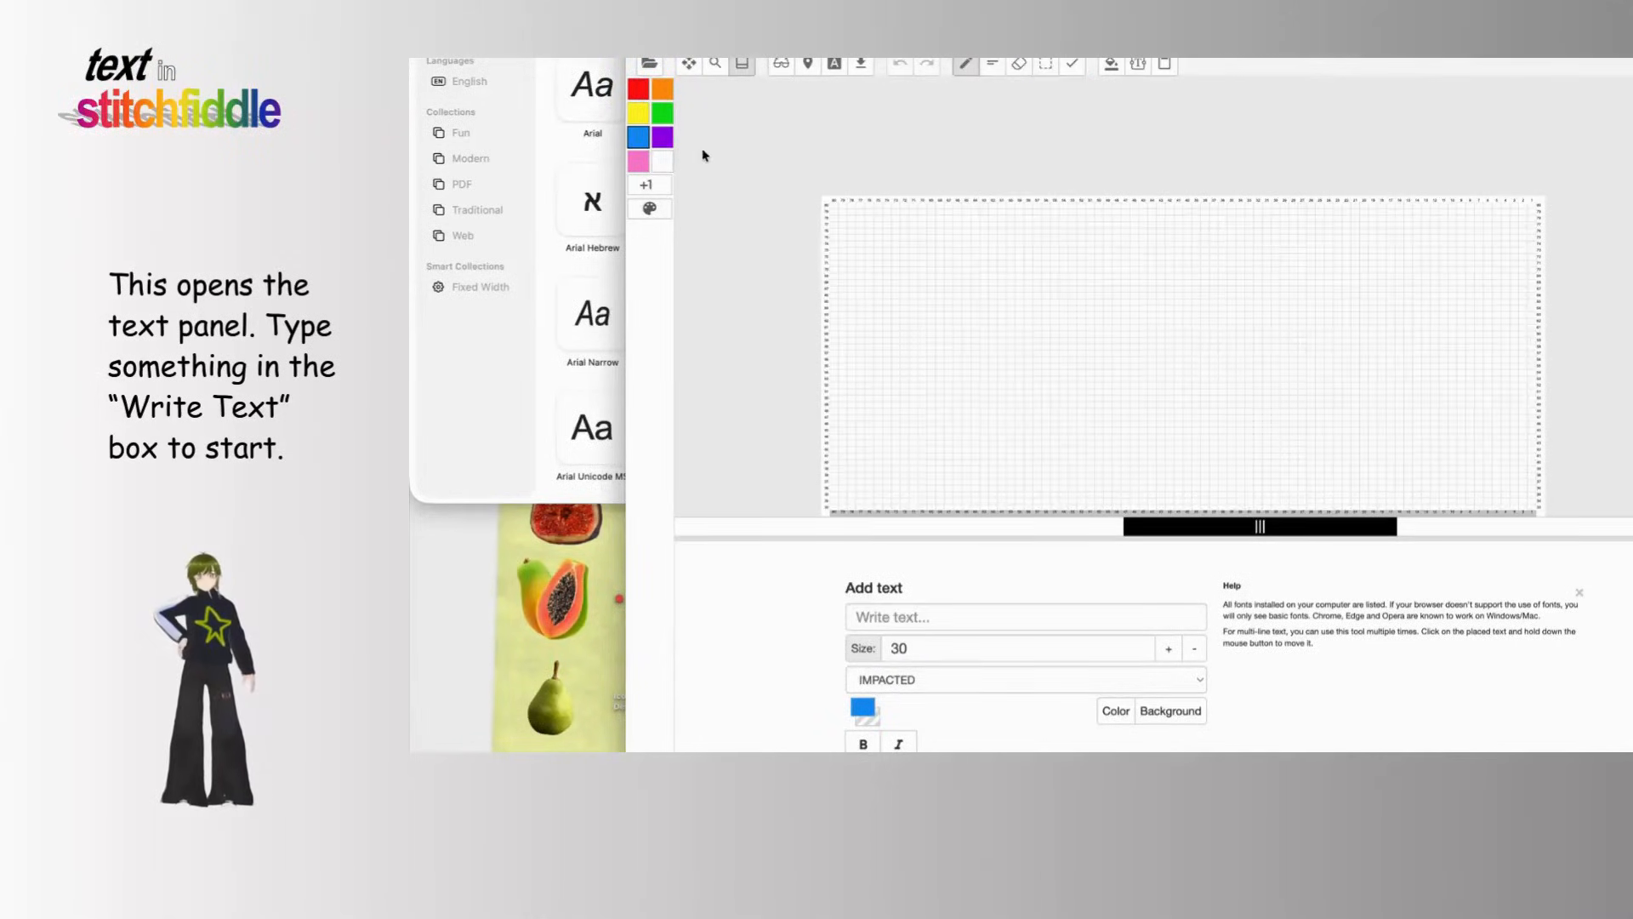
# Step: Add black (#000000) as a new color to the chart's palette
pyautogui.click(646, 185)
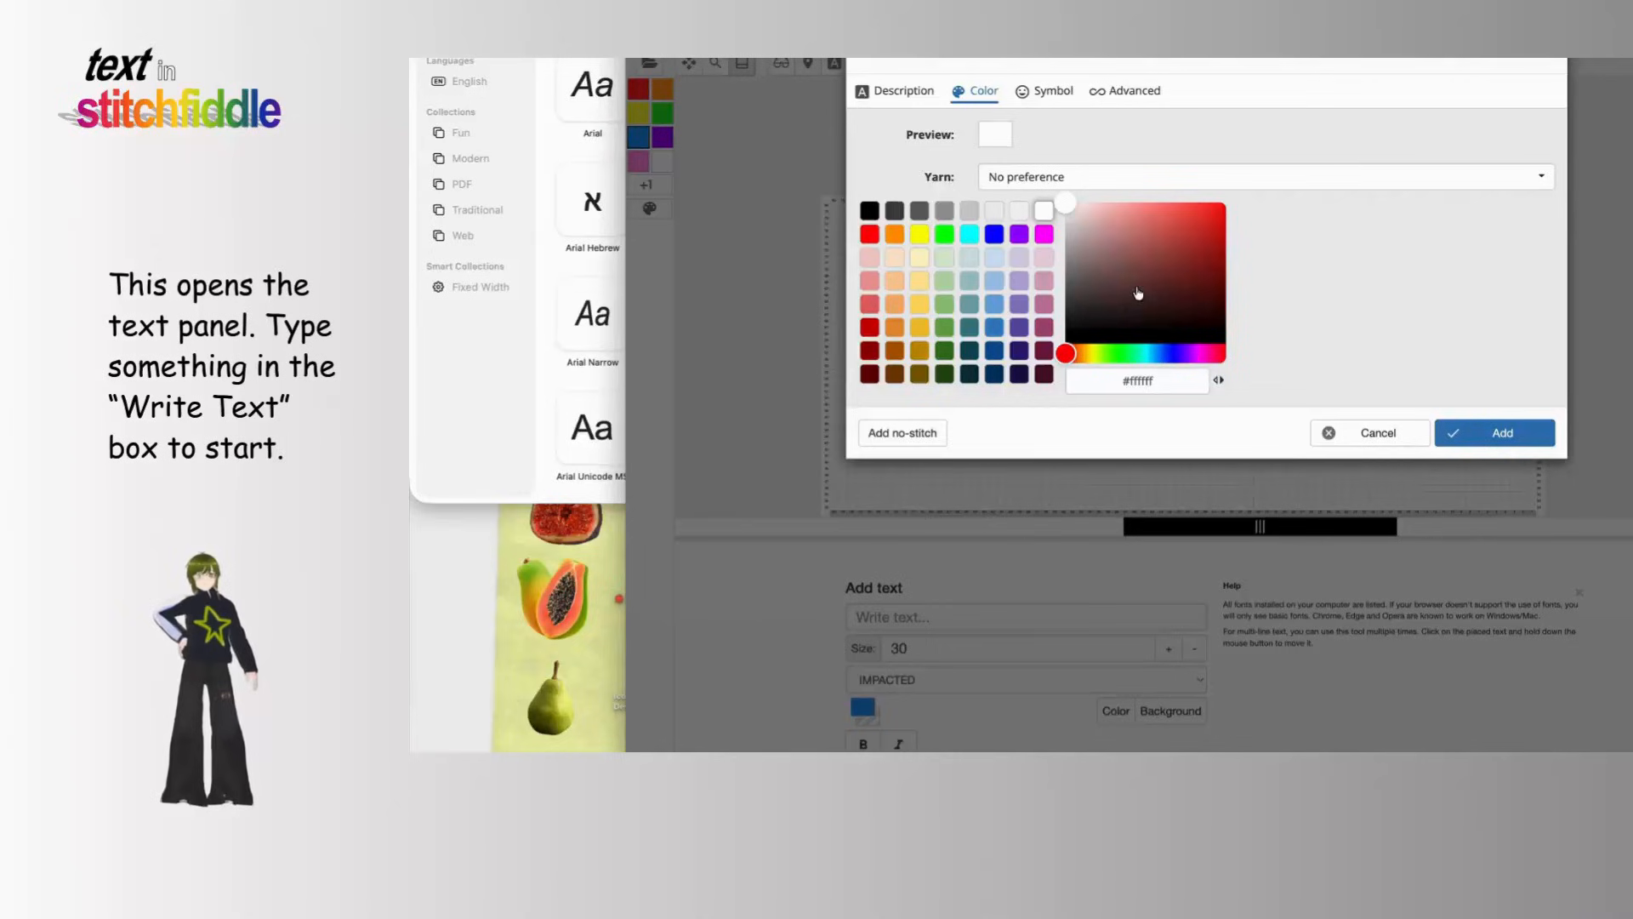
pyautogui.click(869, 210)
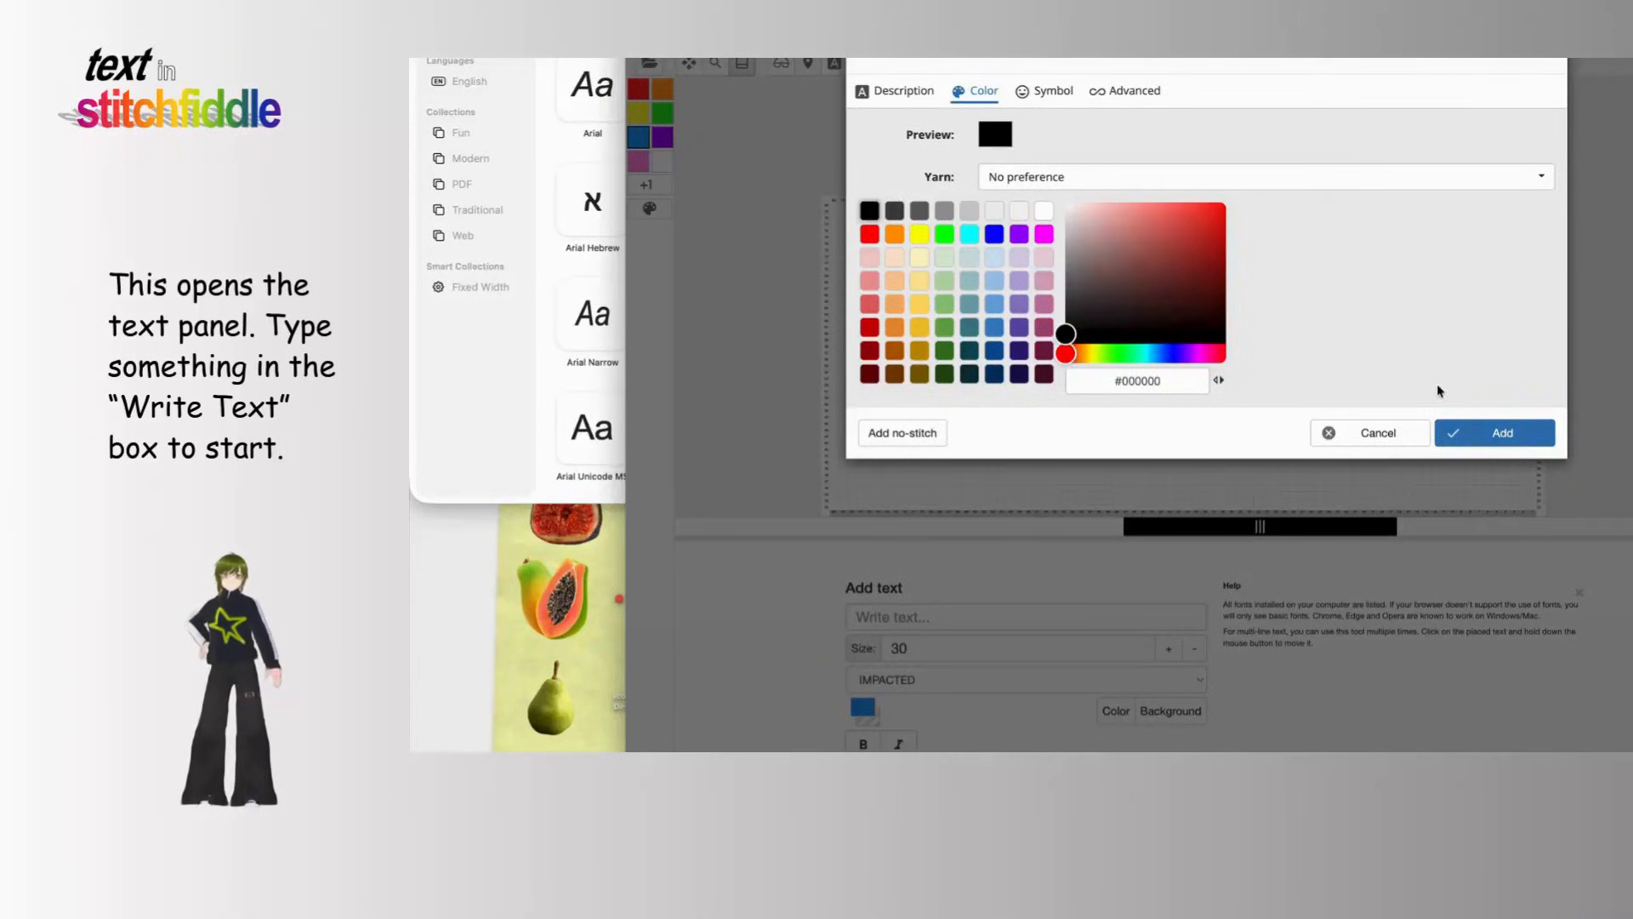
pyautogui.click(1471, 442)
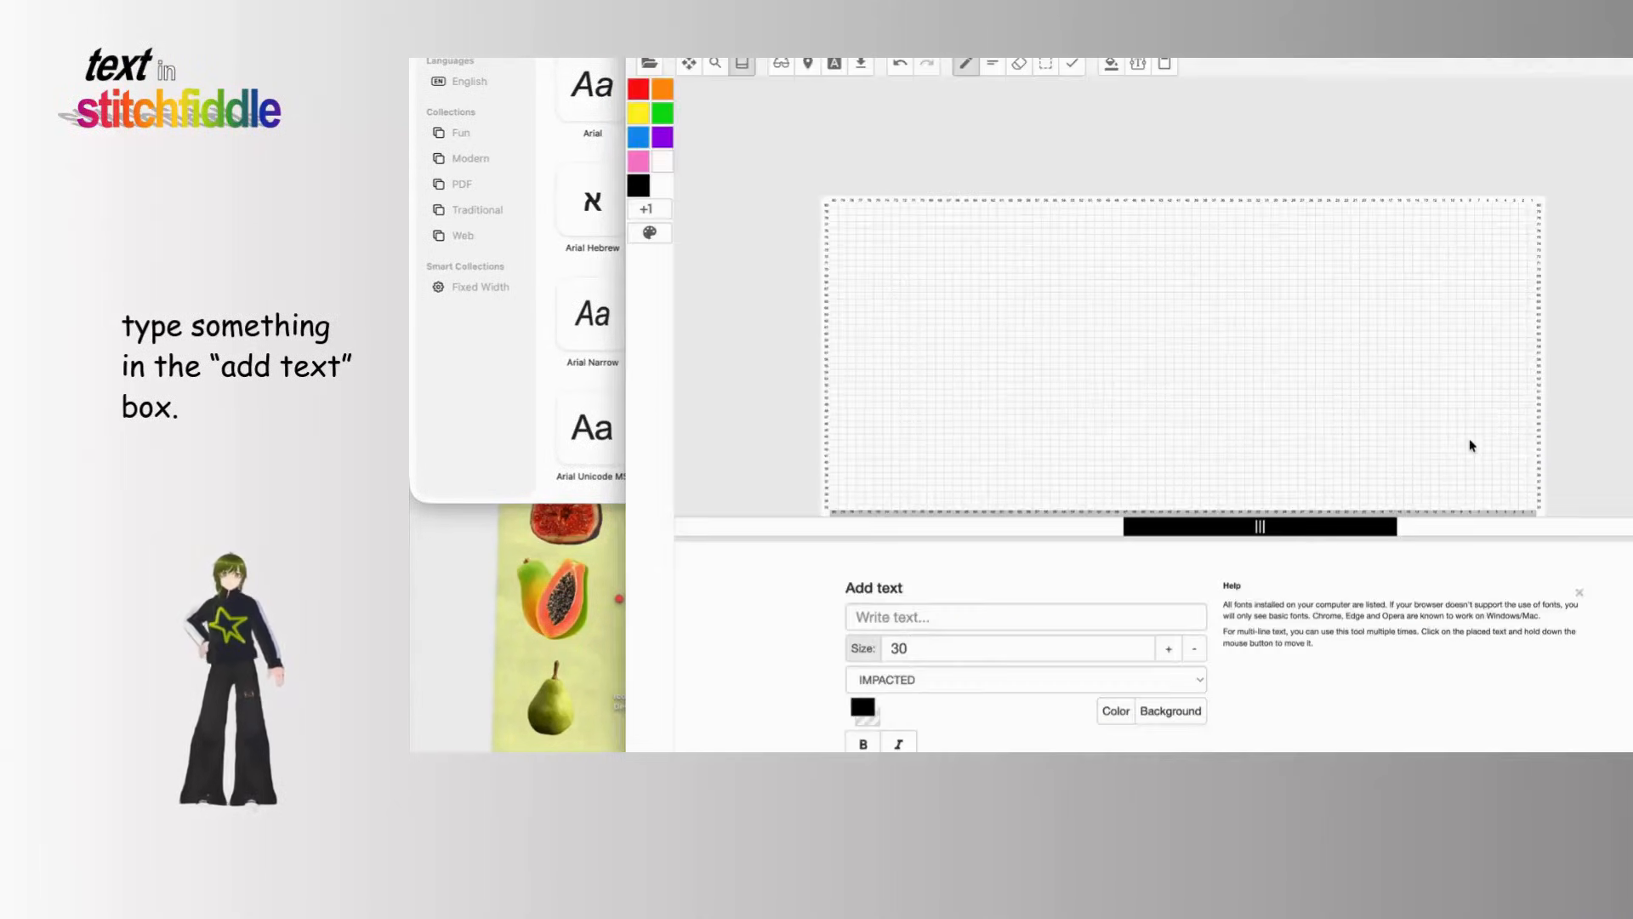
# Step: Enter "tutorial" as new text in black and move it toward the middle of the chart
pyautogui.click(1166, 614)
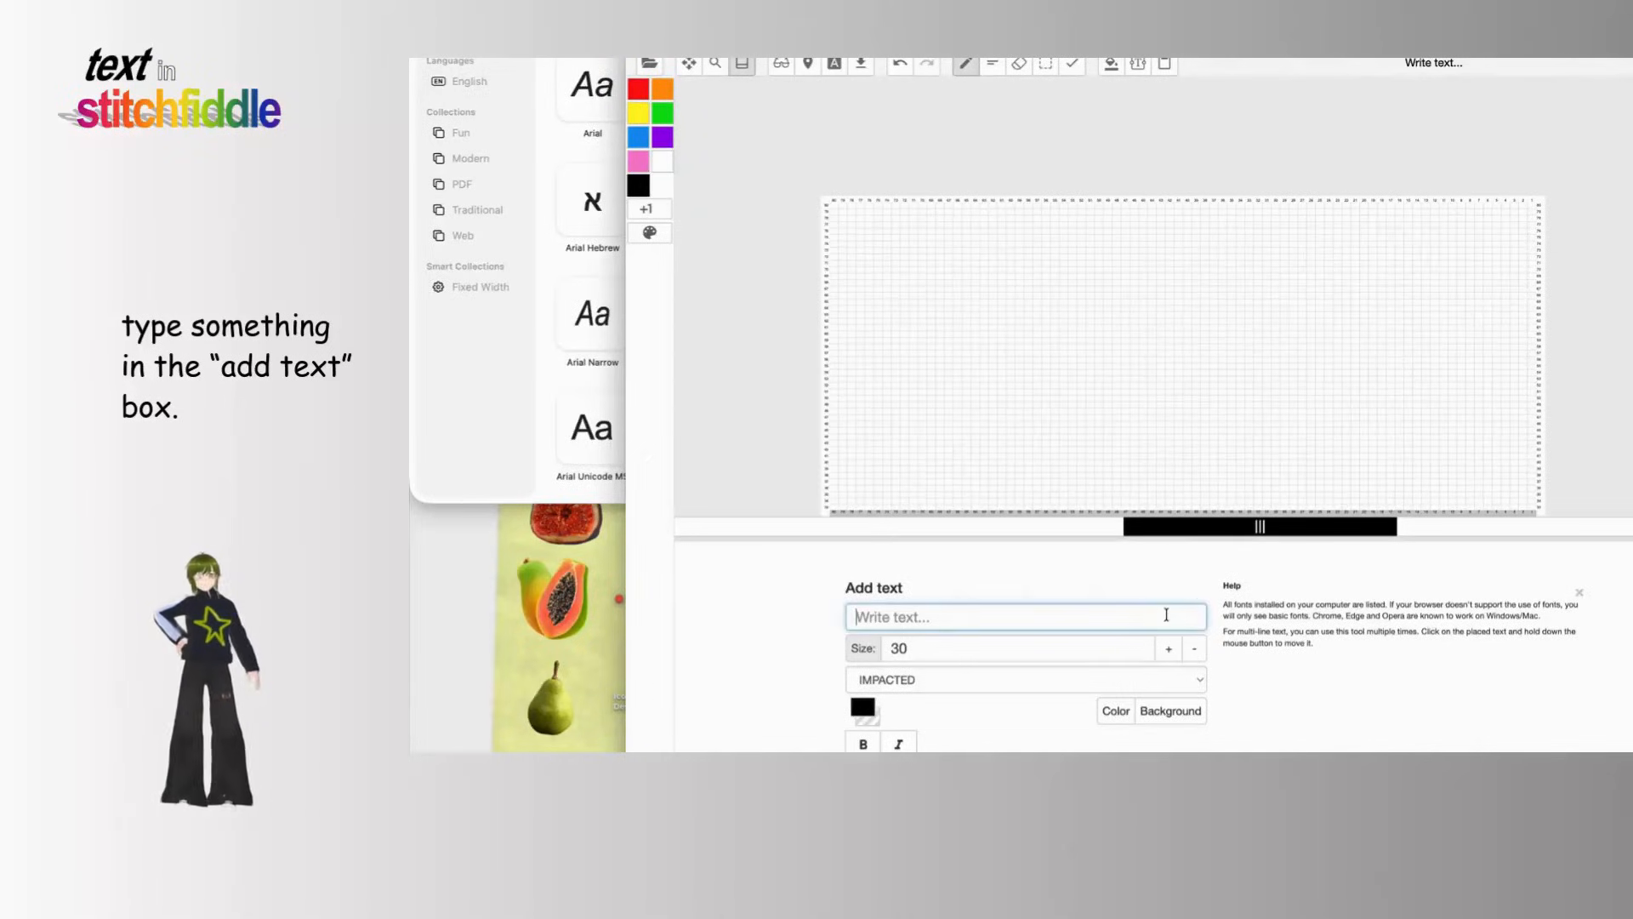
pyautogui.write('tutorial')
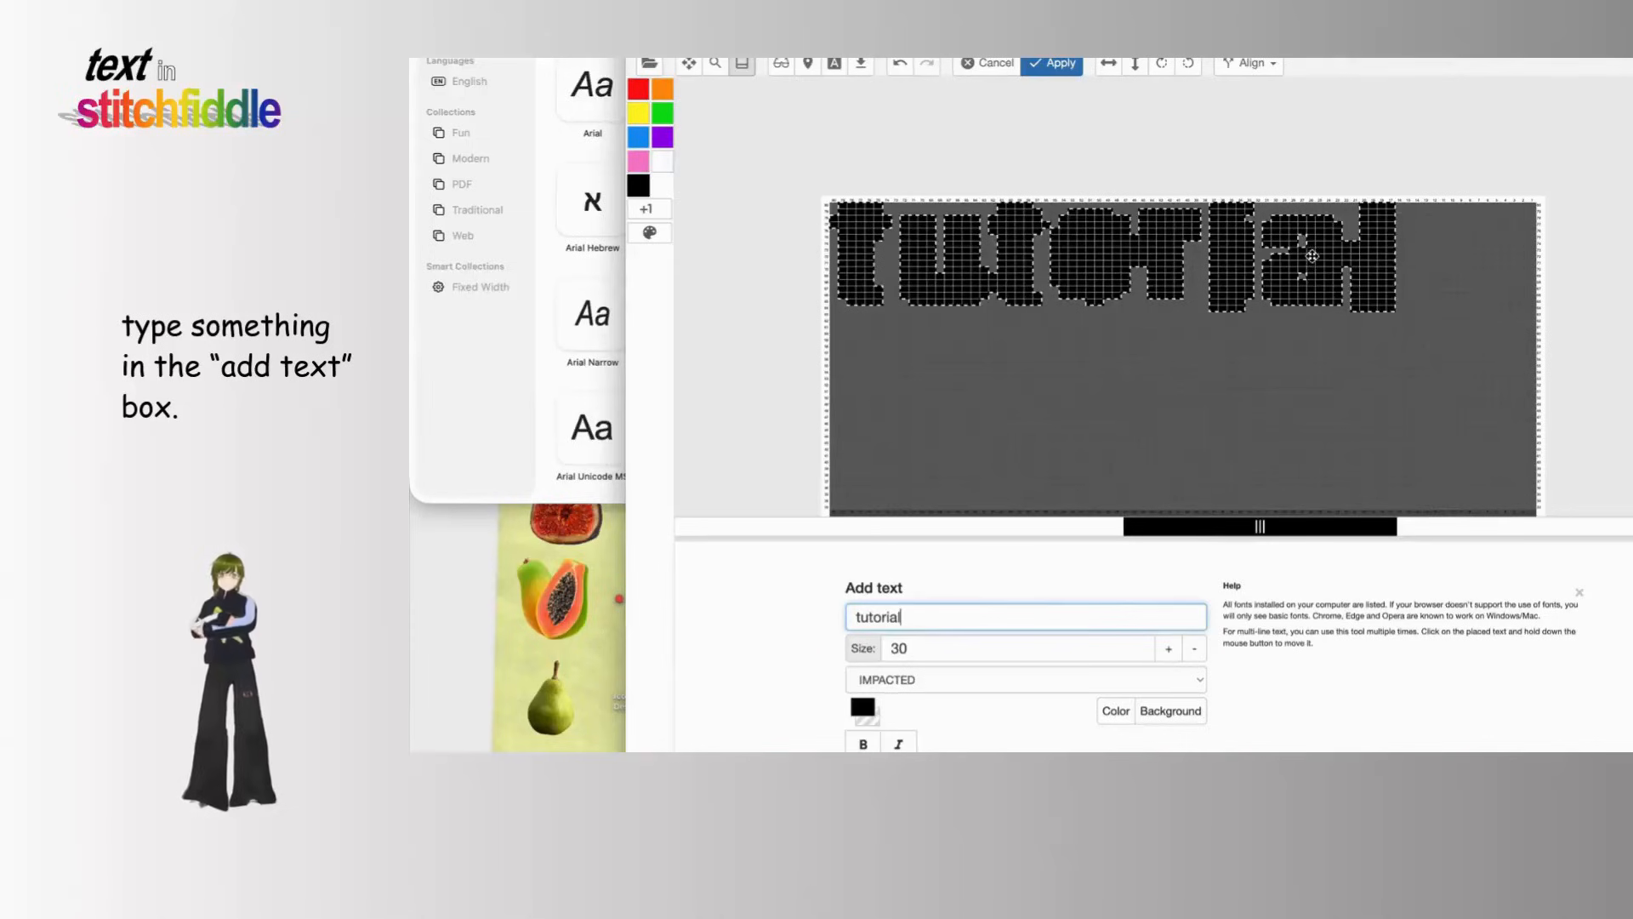
pyautogui.moveTo(1266, 269); pyautogui.dragTo(1292, 334)
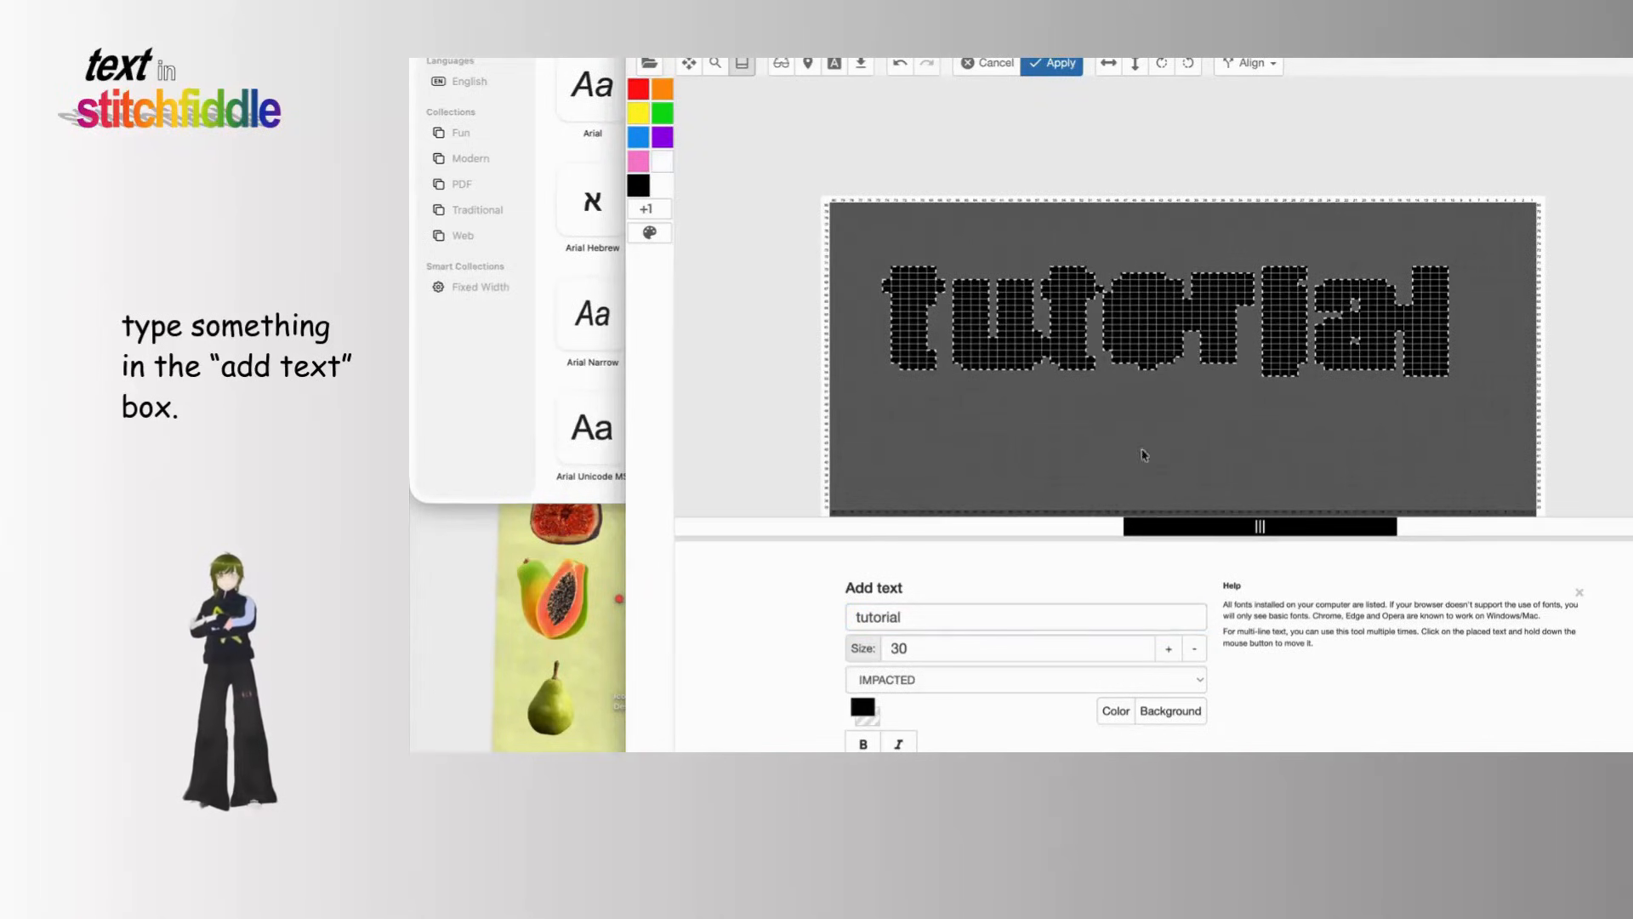
# Step: Set the "tutorial" text's font size to 32 and reposition it near the middle of the visible chart
pyautogui.click(918, 651)
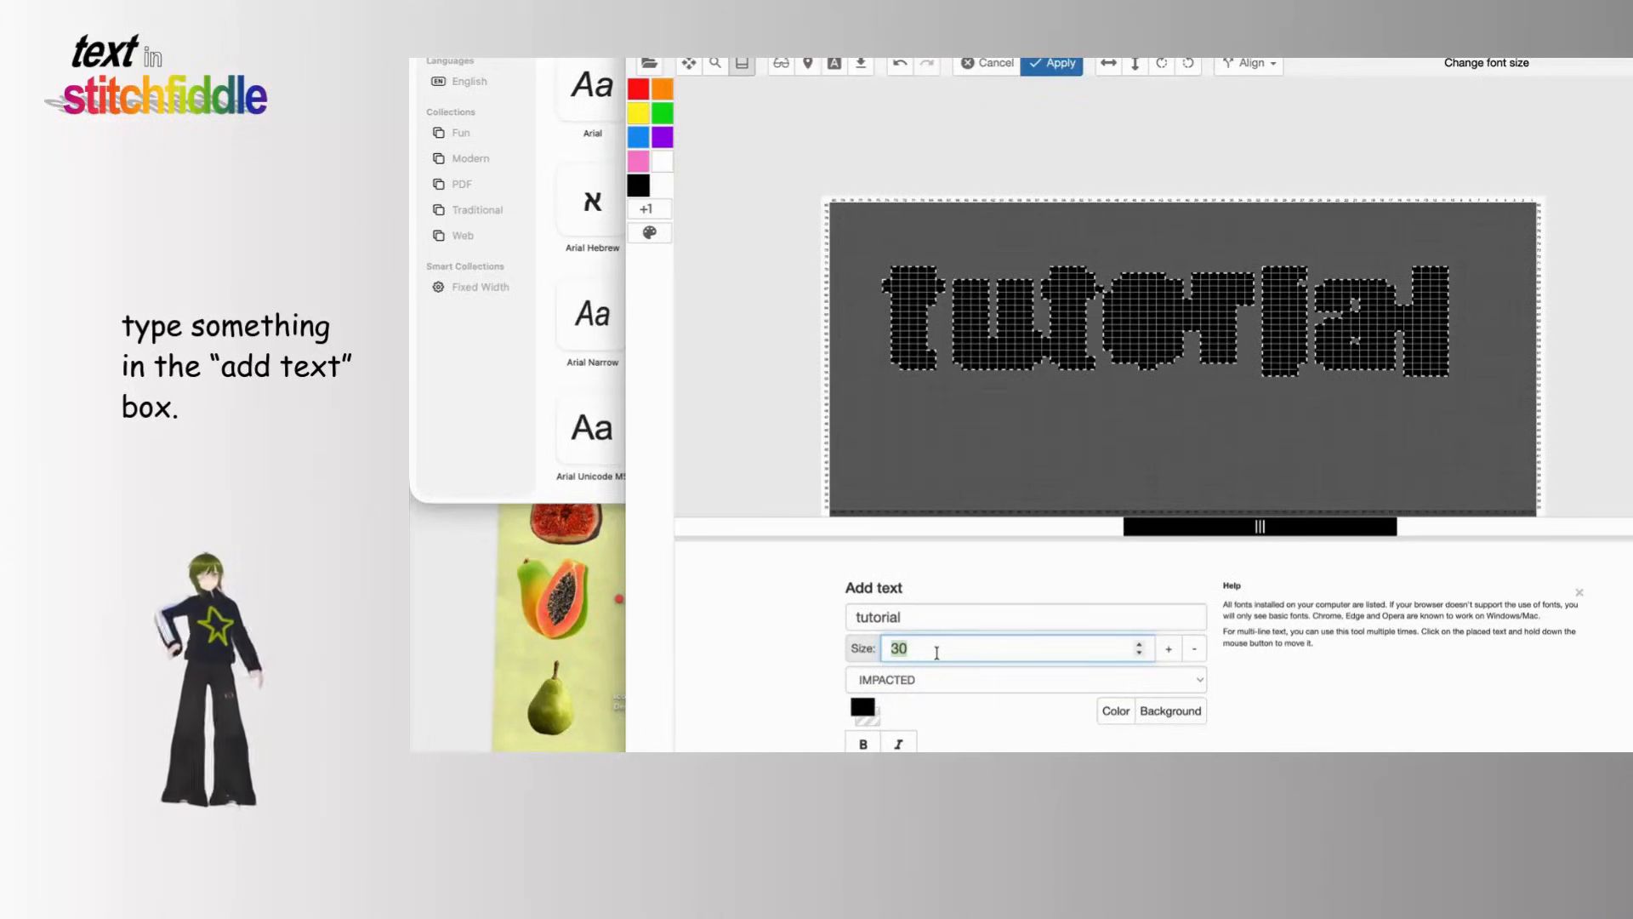
pyautogui.click(1169, 648)
pyautogui.click(1168, 648)
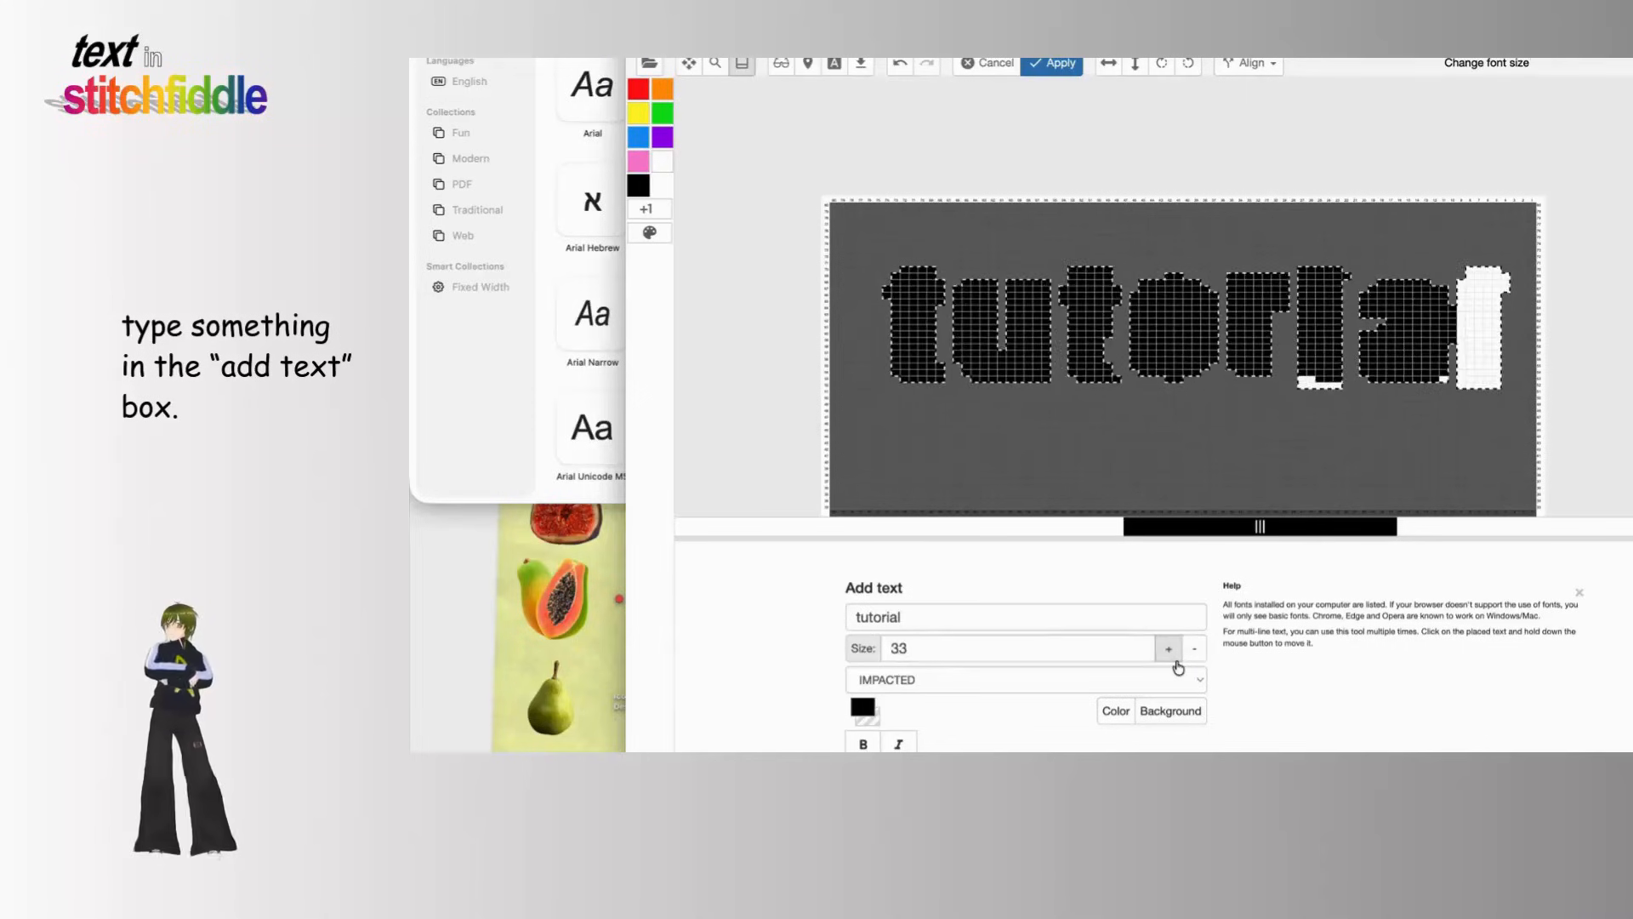
pyautogui.click(1168, 648)
pyautogui.click(1169, 648)
pyautogui.click(1168, 648)
pyautogui.click(1169, 648)
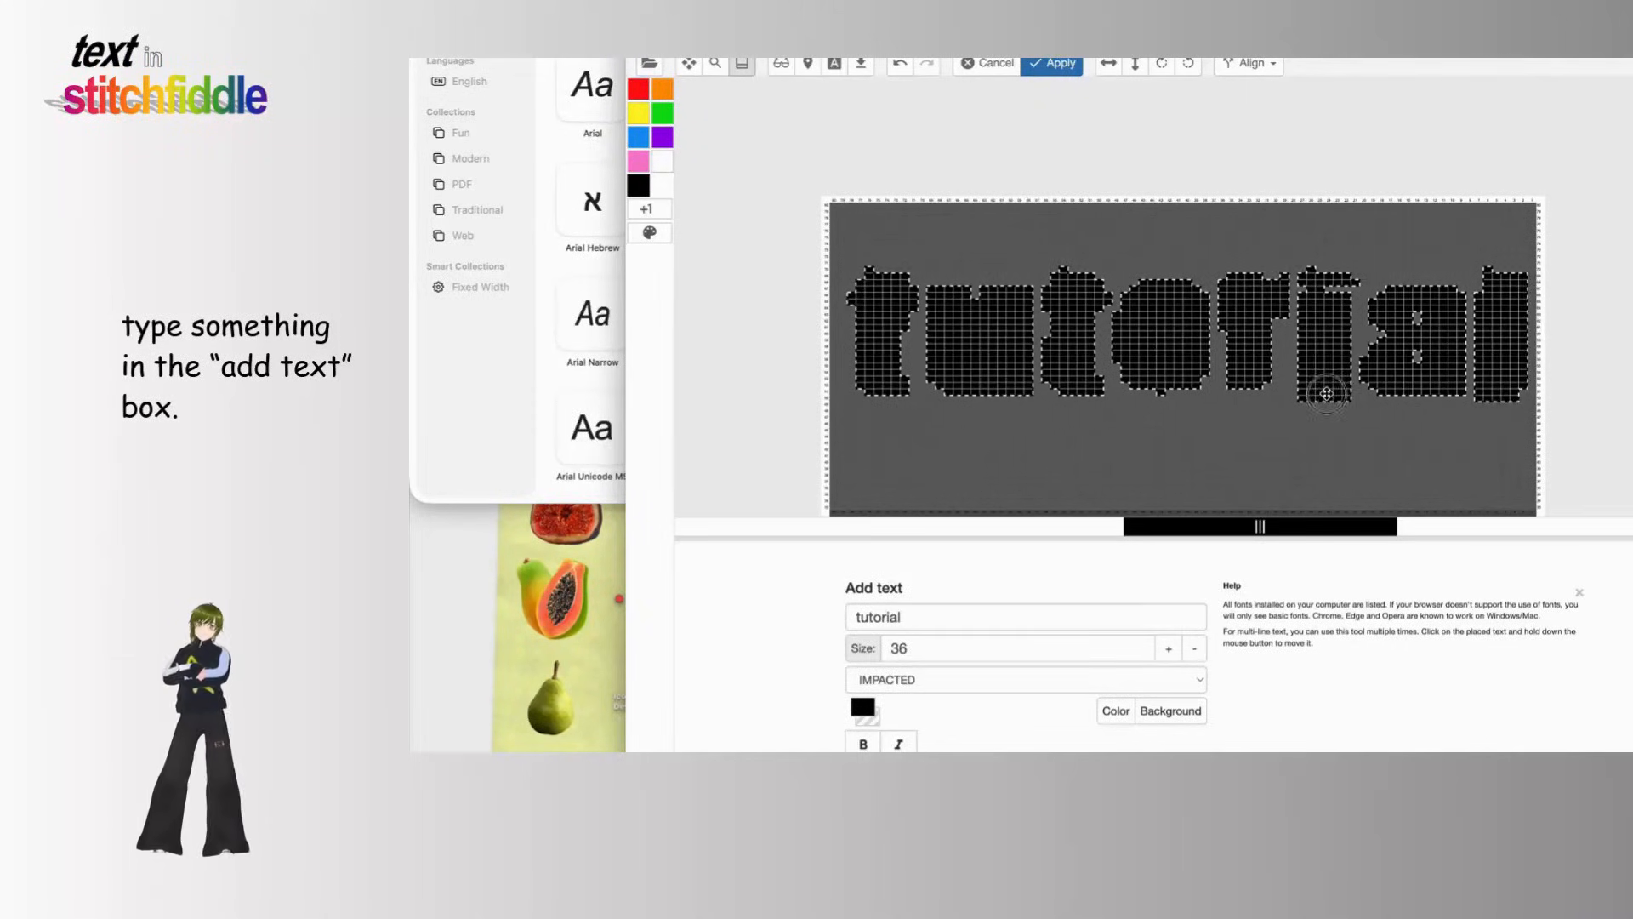
pyautogui.click(1194, 648)
pyautogui.click(1194, 649)
pyautogui.click(1195, 648)
pyautogui.click(1194, 648)
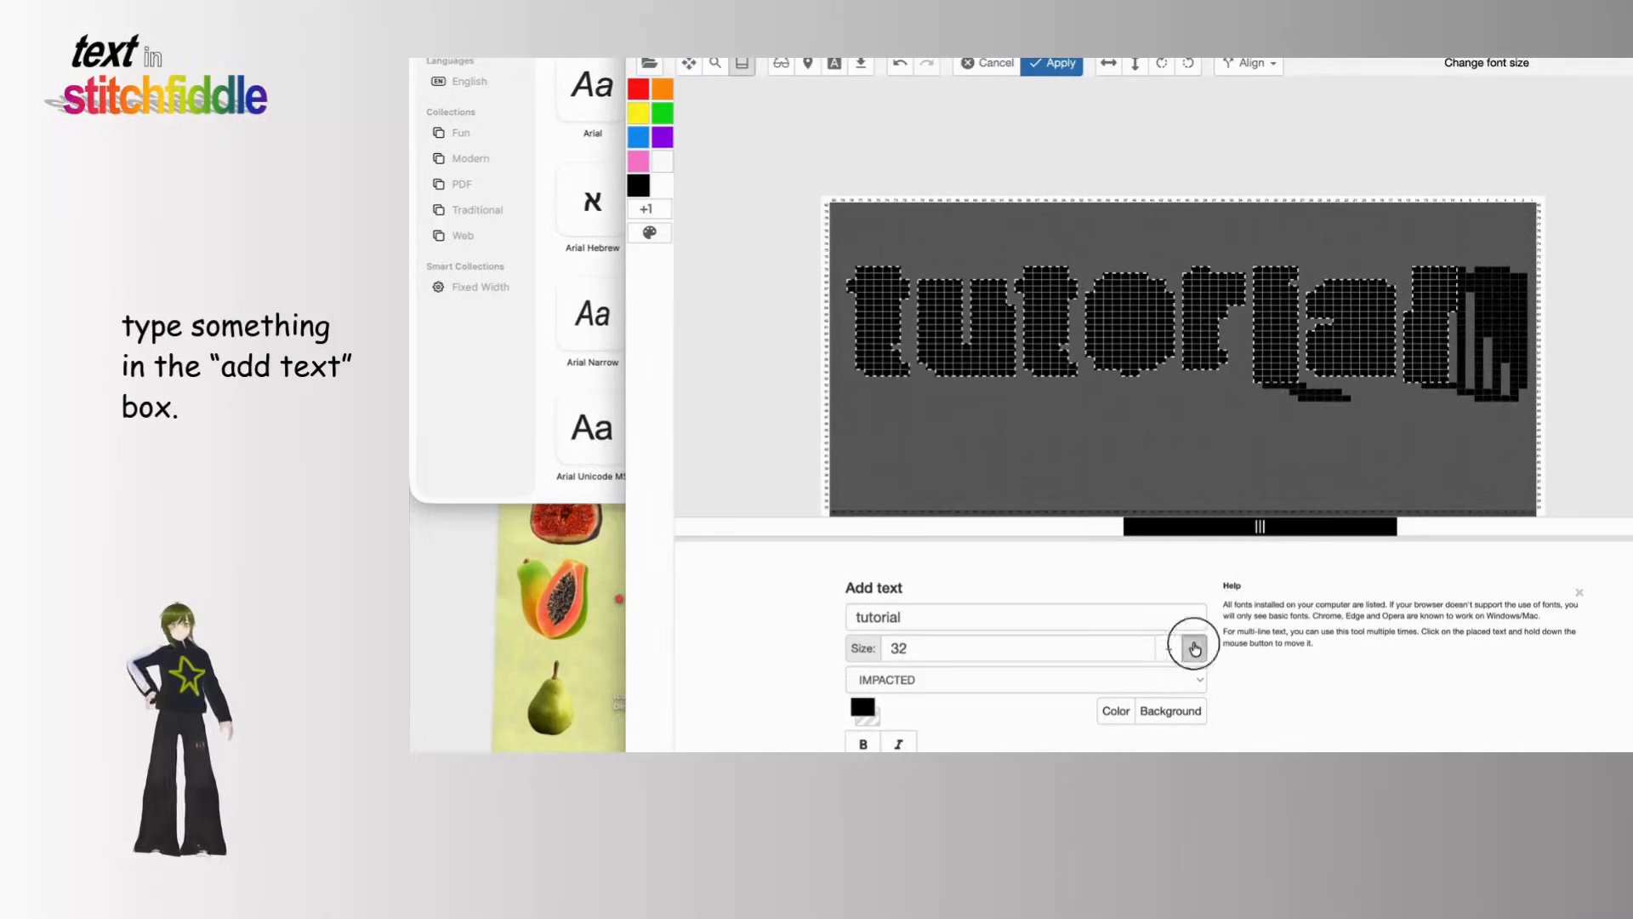
pyautogui.moveTo(1139, 367); pyautogui.dragTo(1150, 406)
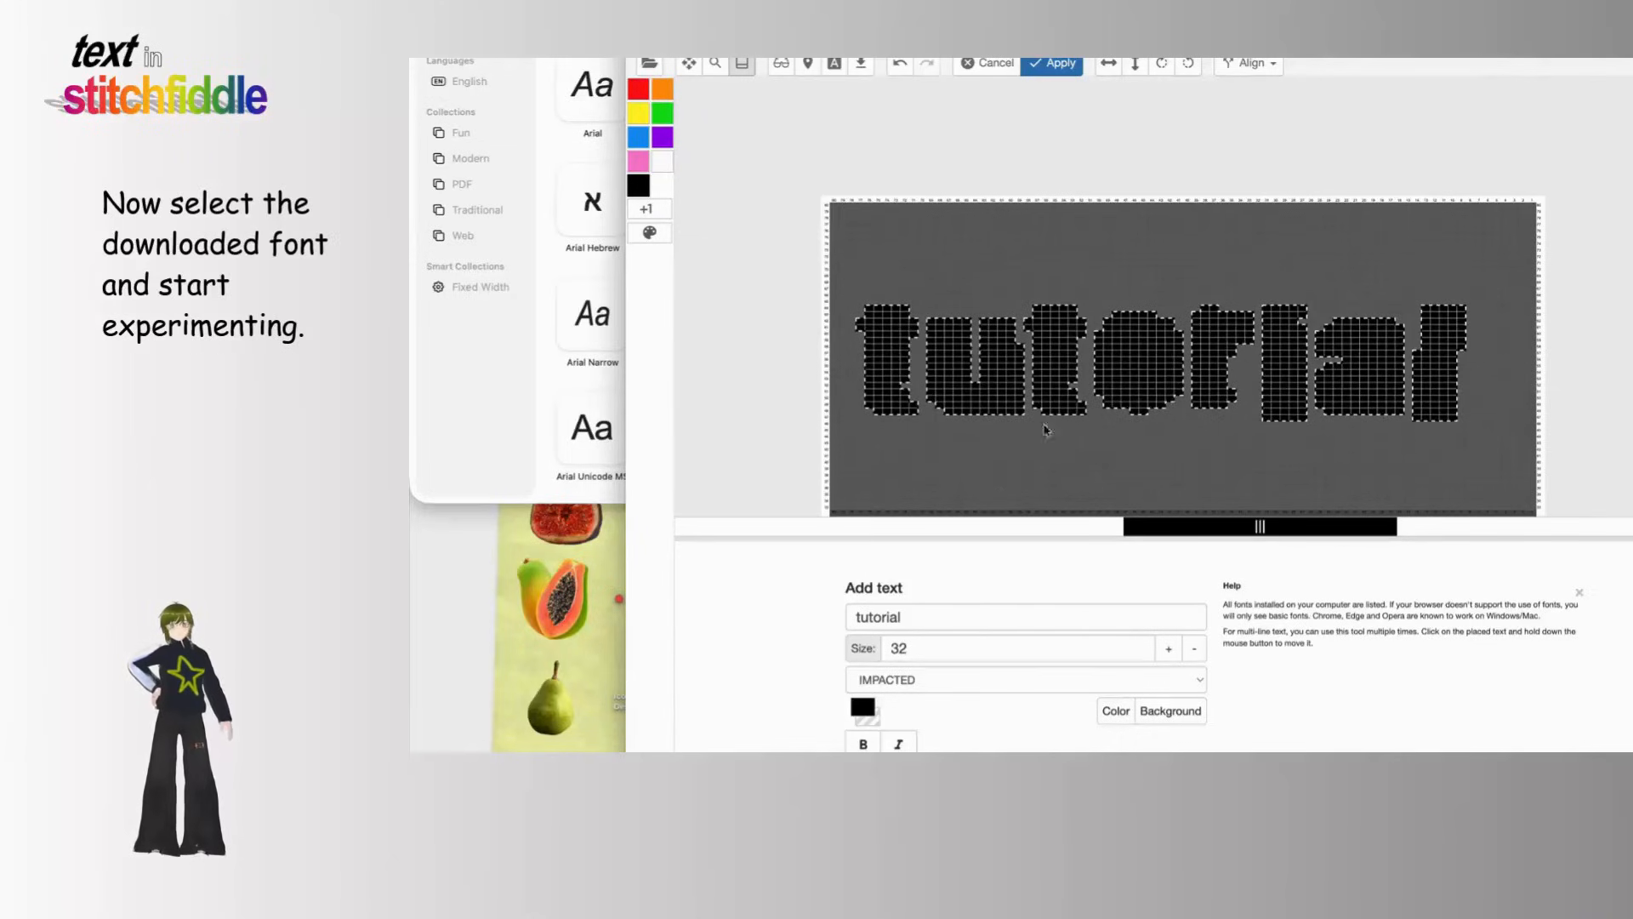
# Step: Look for another typeface in Font Book, set the "tutorial" text's font to Arsenale White and reposition the text on the chart
pyautogui.click(1033, 679)
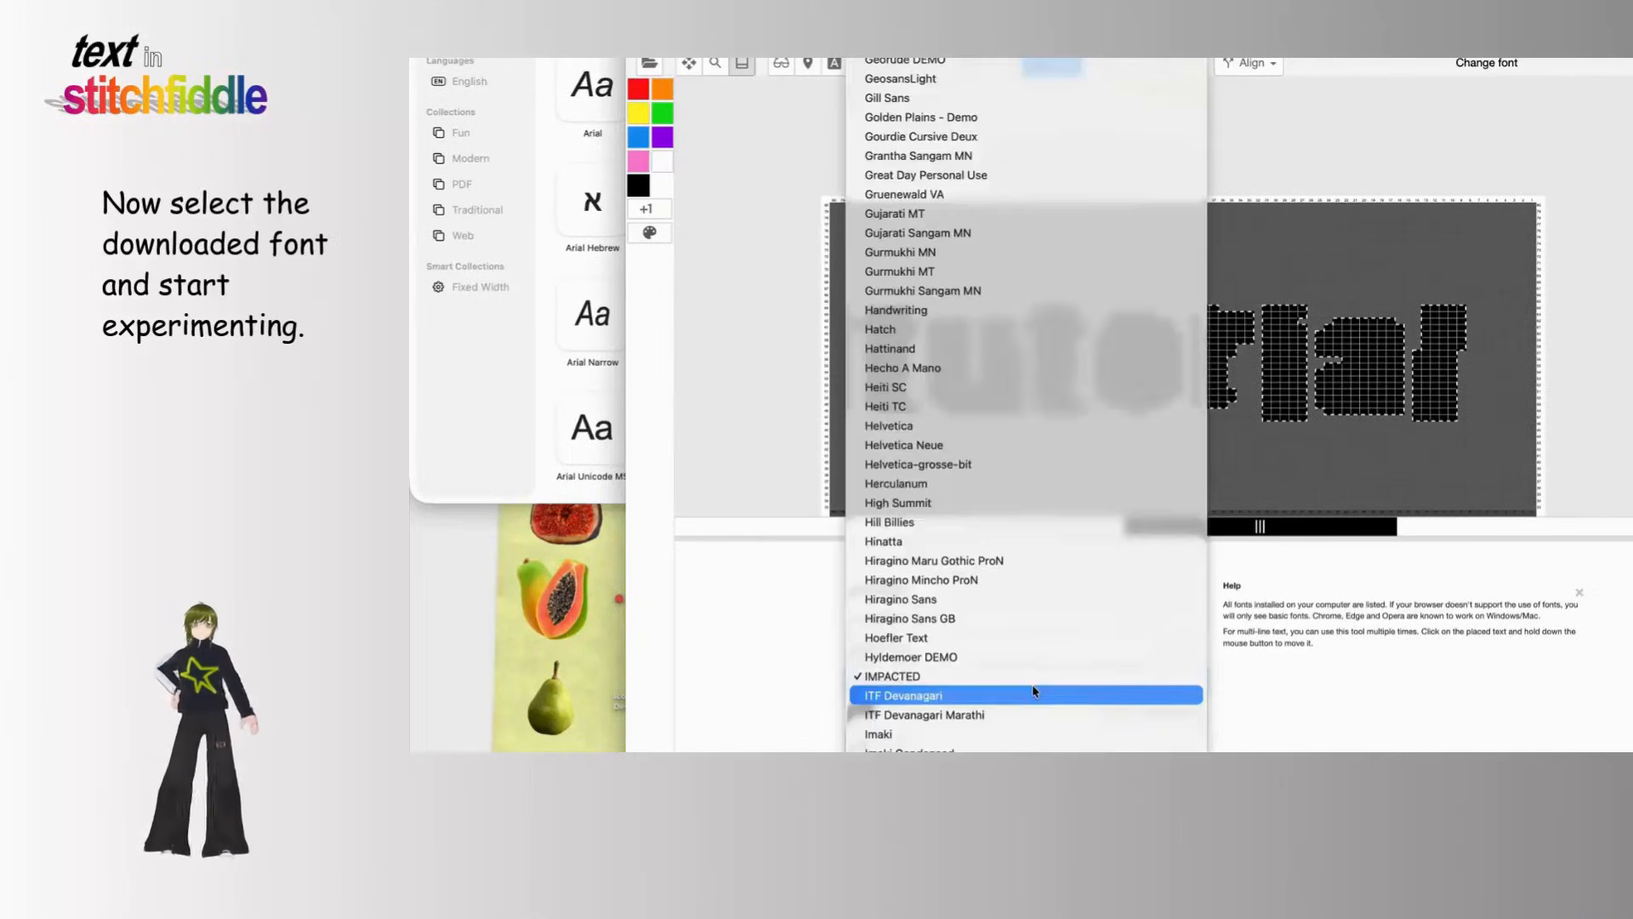
pyautogui.click(566, 469)
pyautogui.scroll(-5, 566, 455)
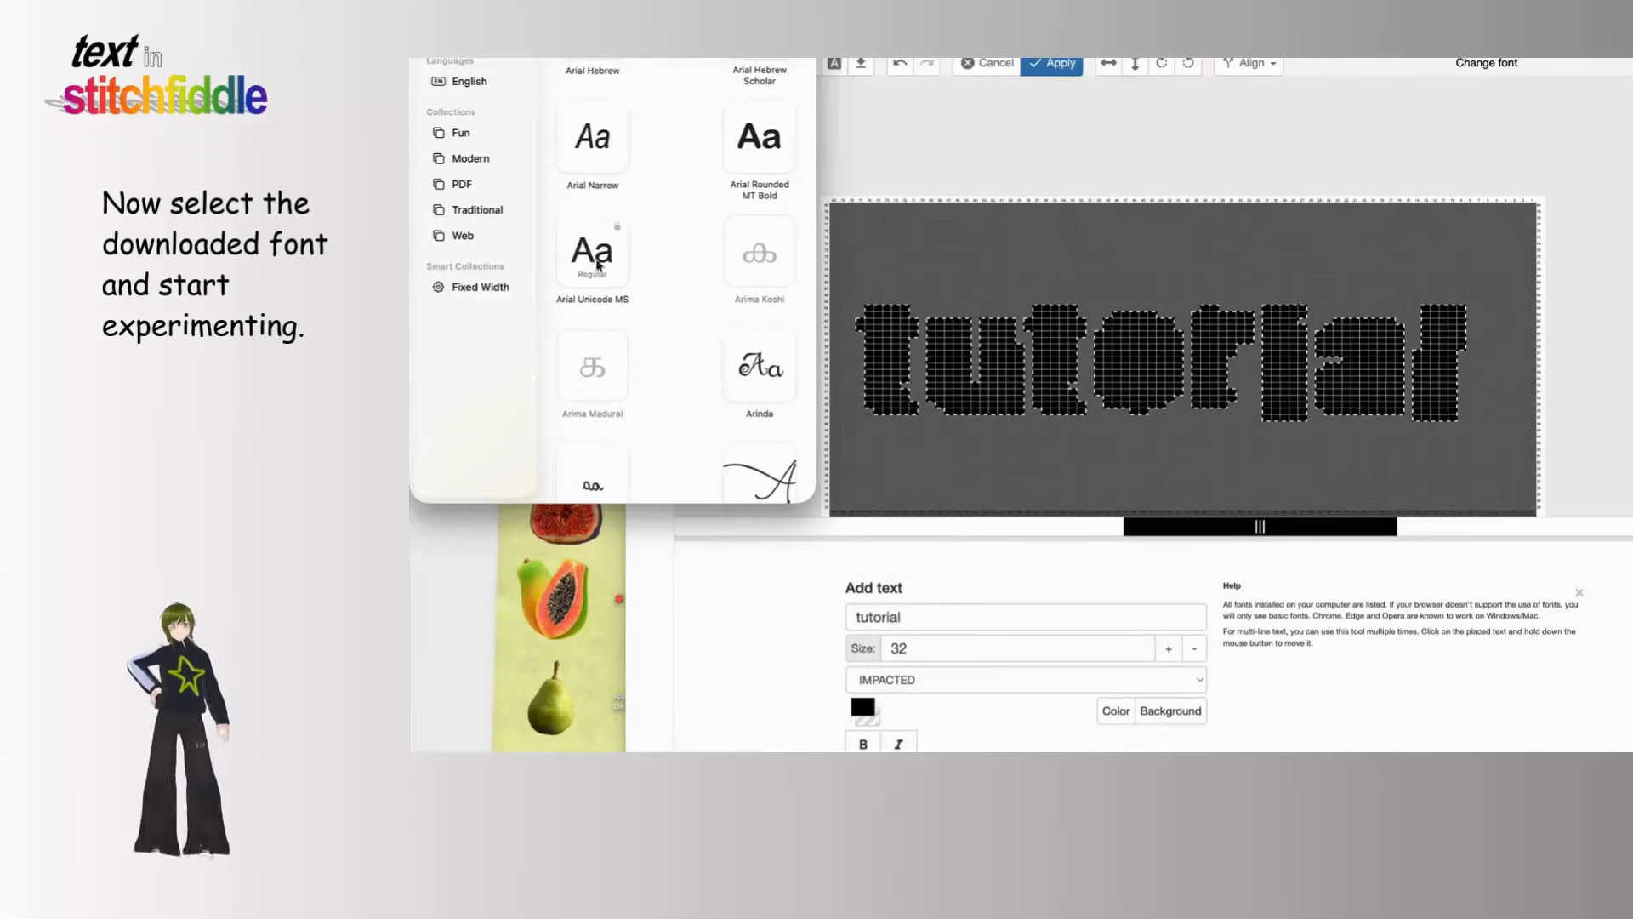
pyautogui.scroll(-5, 586, 272)
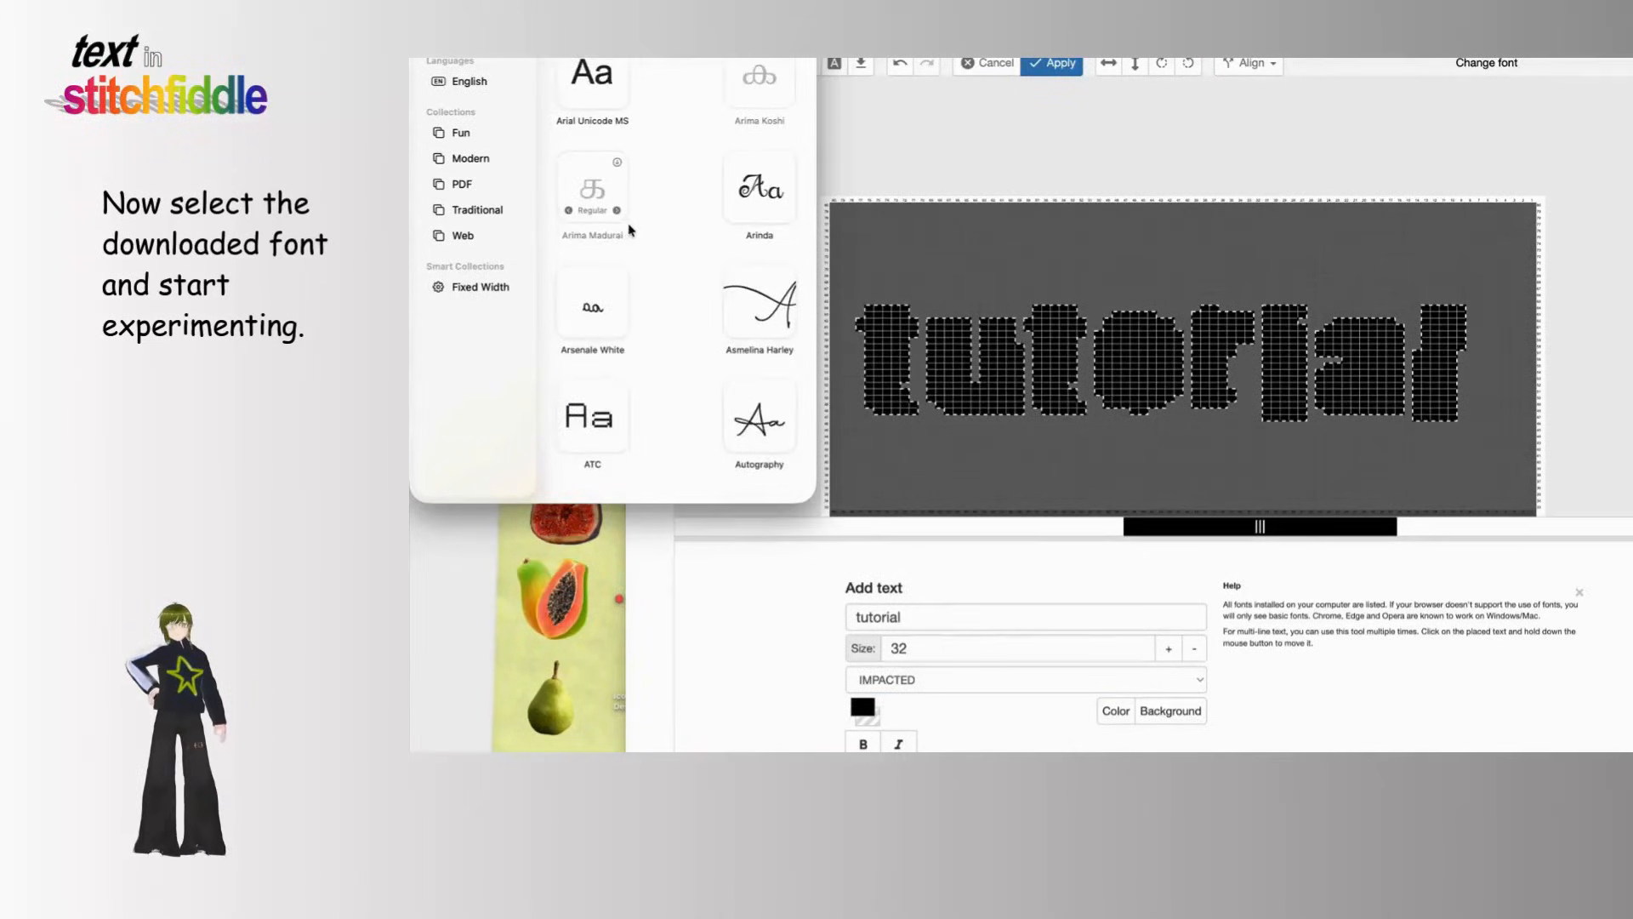
pyautogui.scroll(-1, 630, 229)
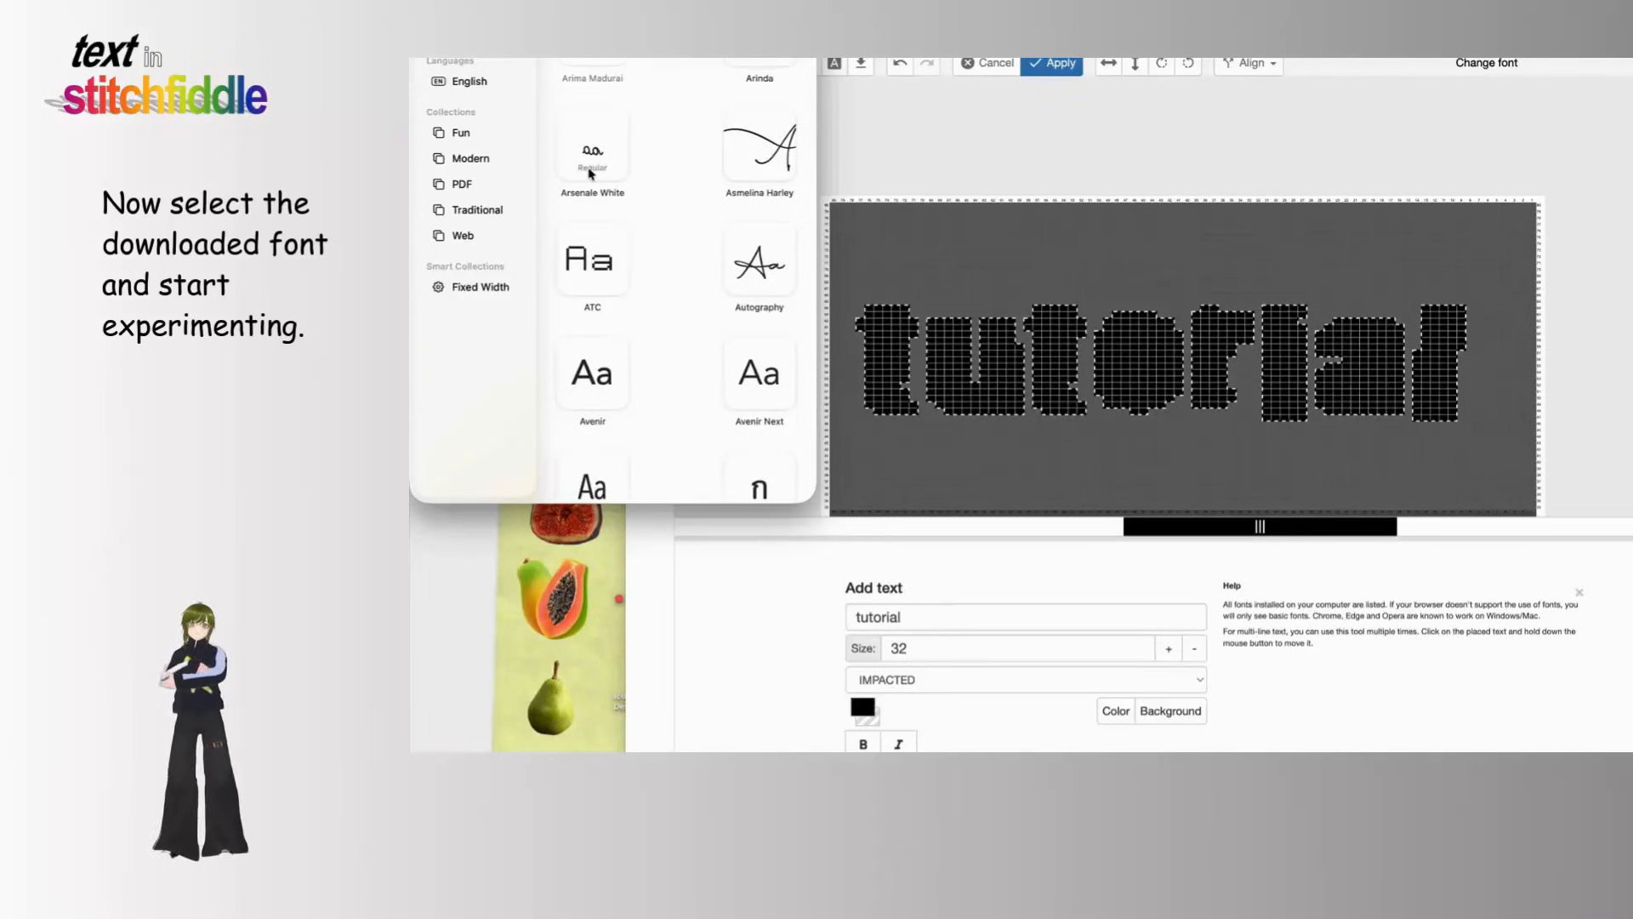
pyautogui.click(1000, 688)
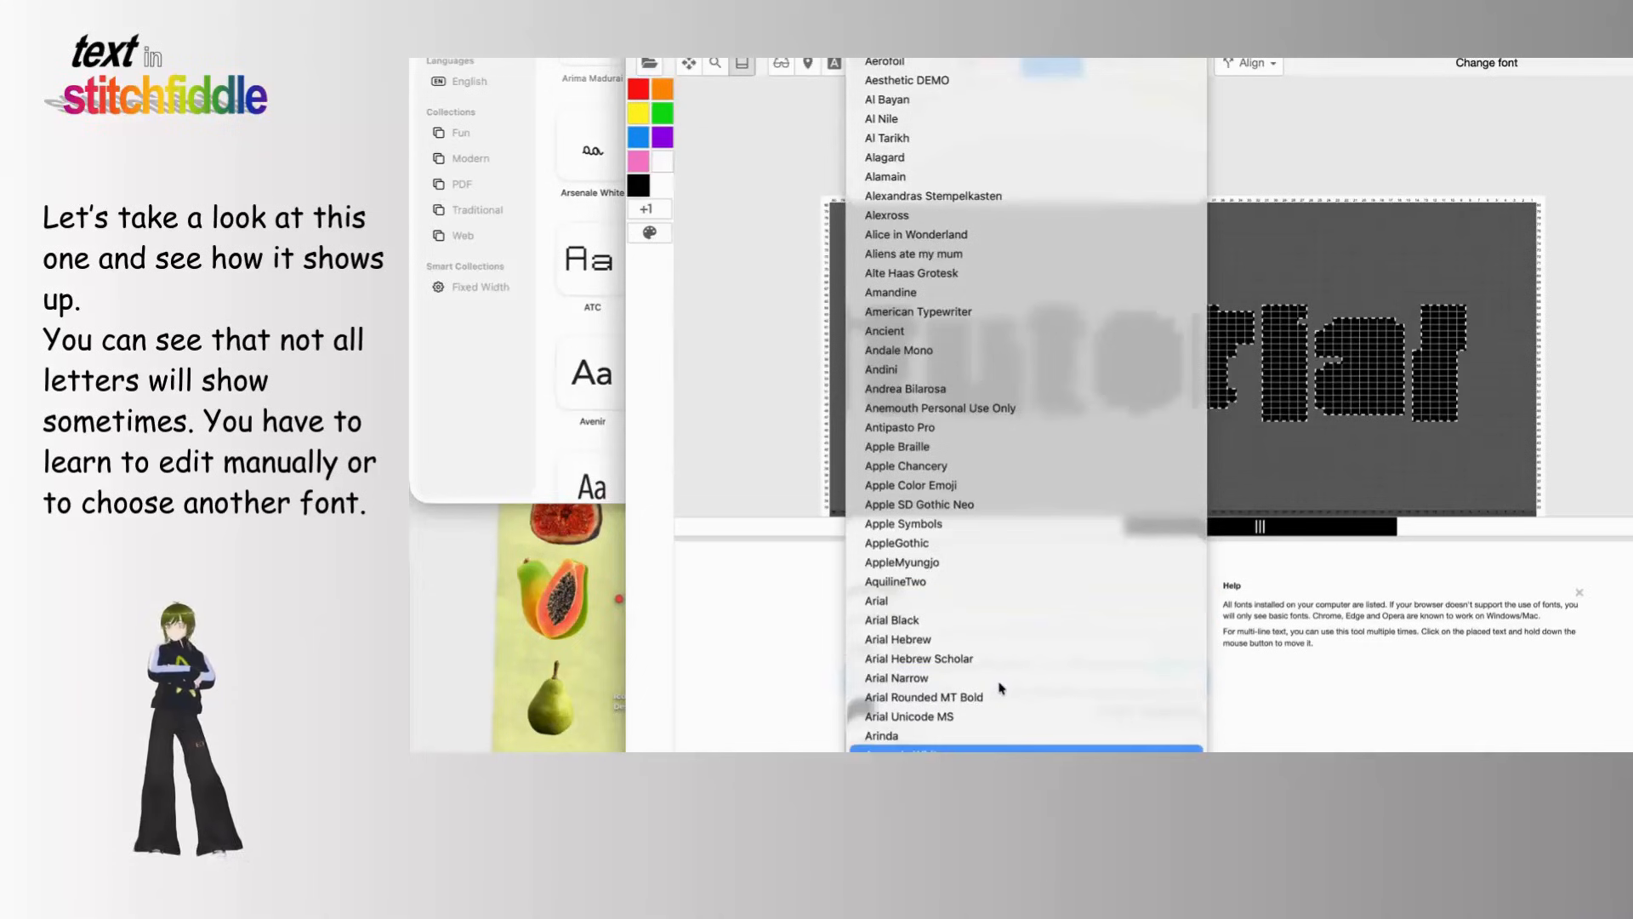
pyautogui.click(995, 680)
pyautogui.moveTo(1006, 487); pyautogui.dragTo(1078, 482)
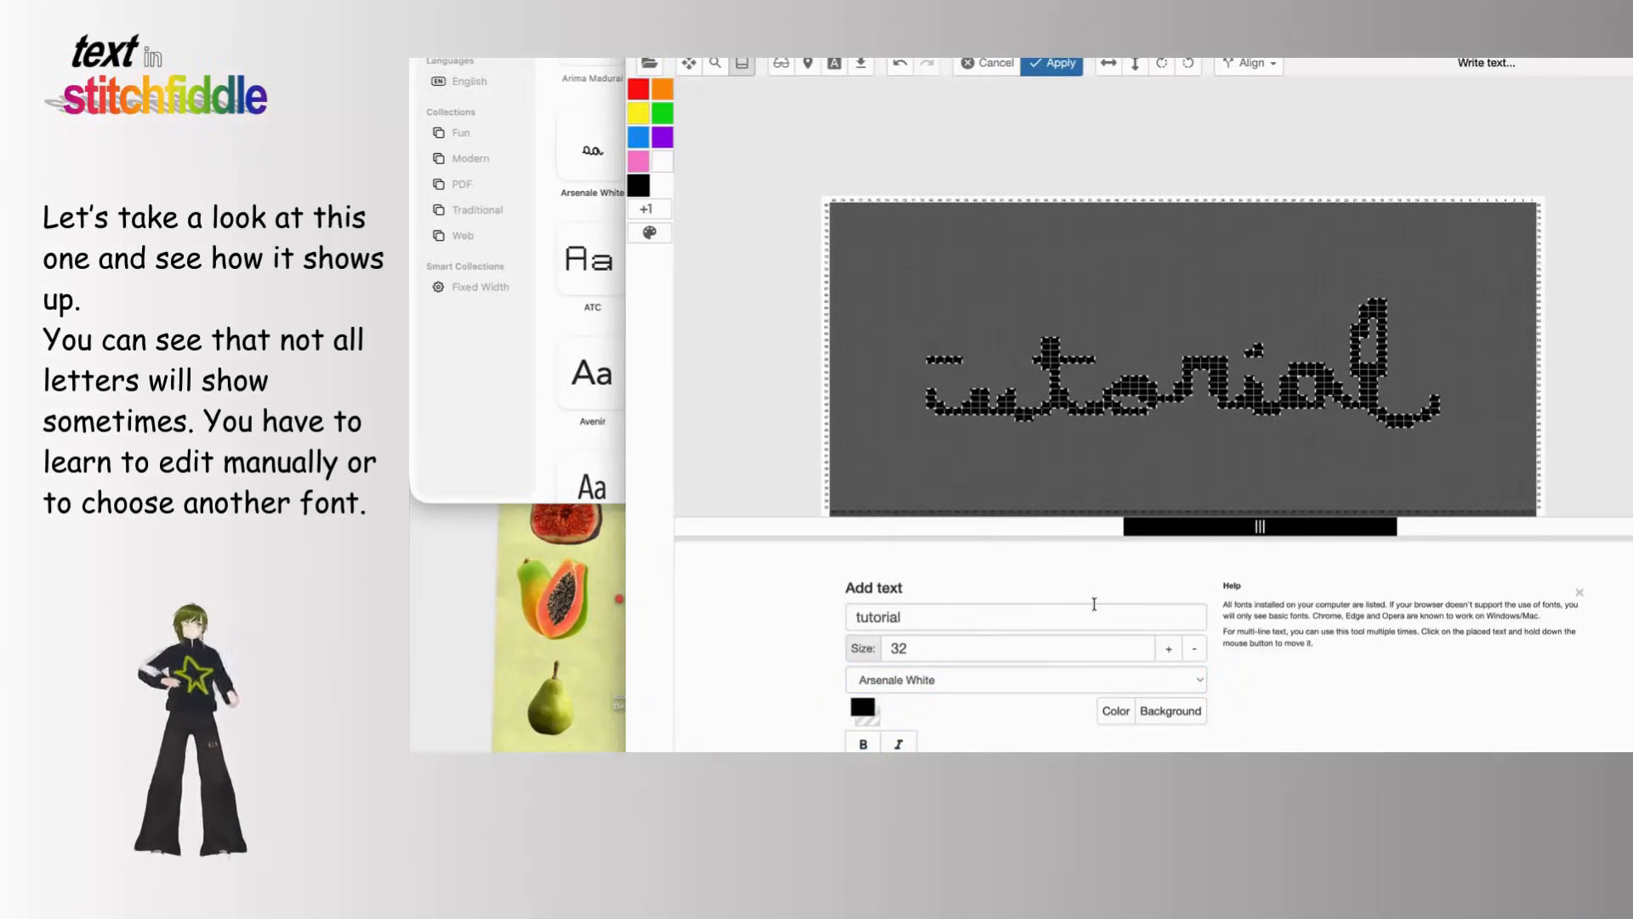
# Step: Increase the "tutorial" text's font size to 38 and shift it so the whole word fits on the chart
pyautogui.click(1167, 650)
pyautogui.click(1167, 650)
pyautogui.click(1167, 650)
pyautogui.click(1167, 650)
pyautogui.click(1167, 650)
pyautogui.click(1167, 650)
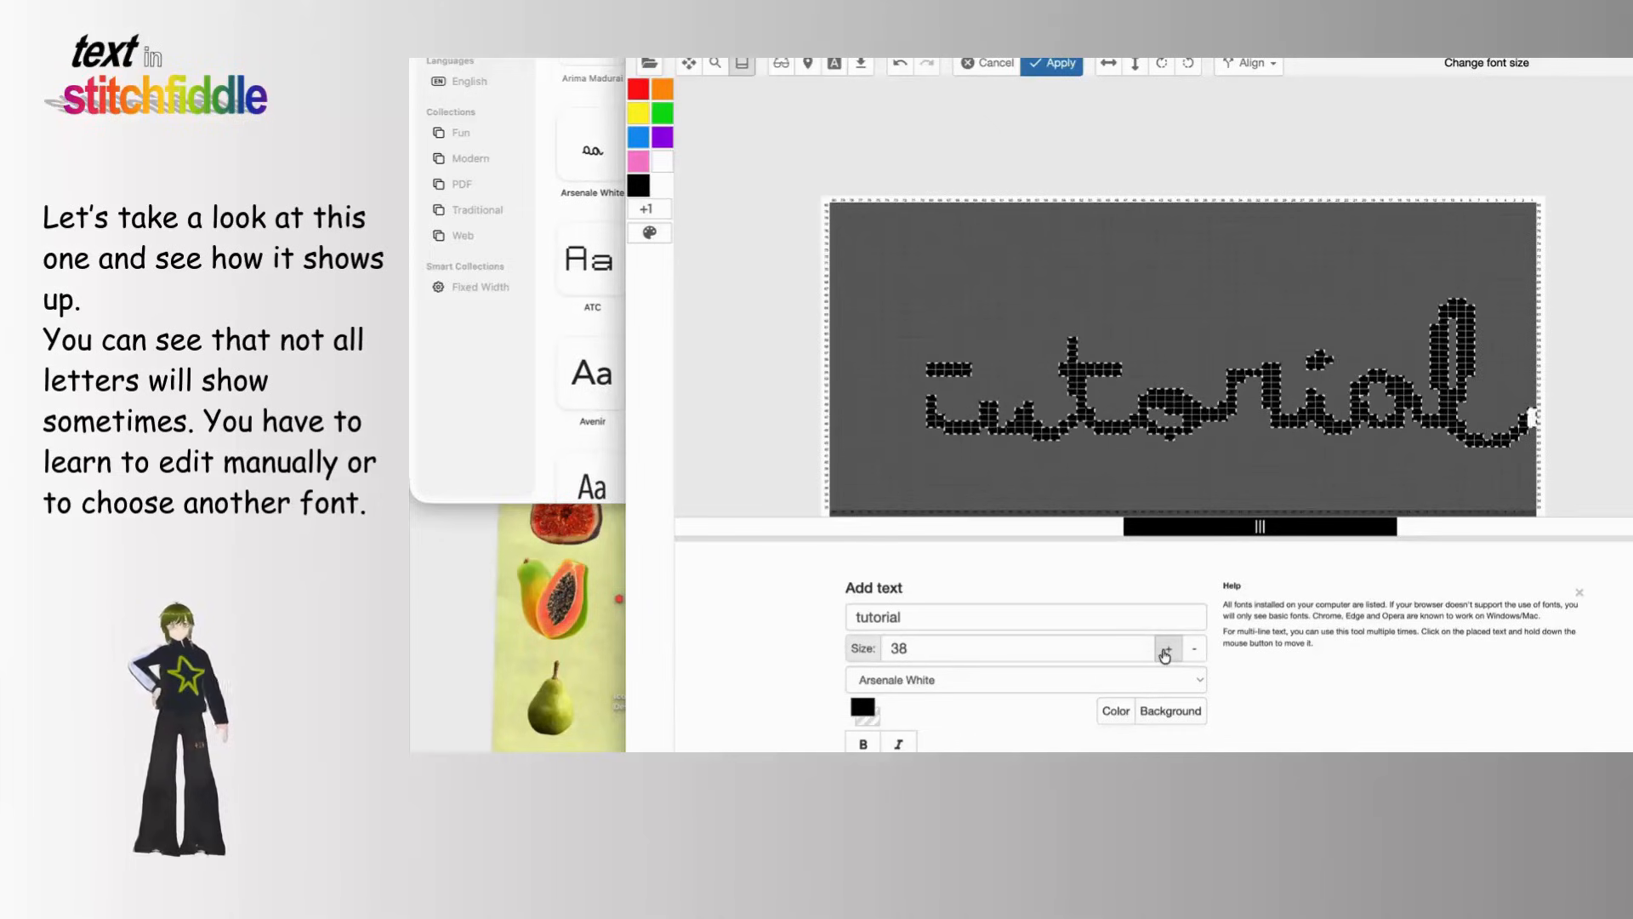
pyautogui.moveTo(1280, 420); pyautogui.dragTo(1263, 420)
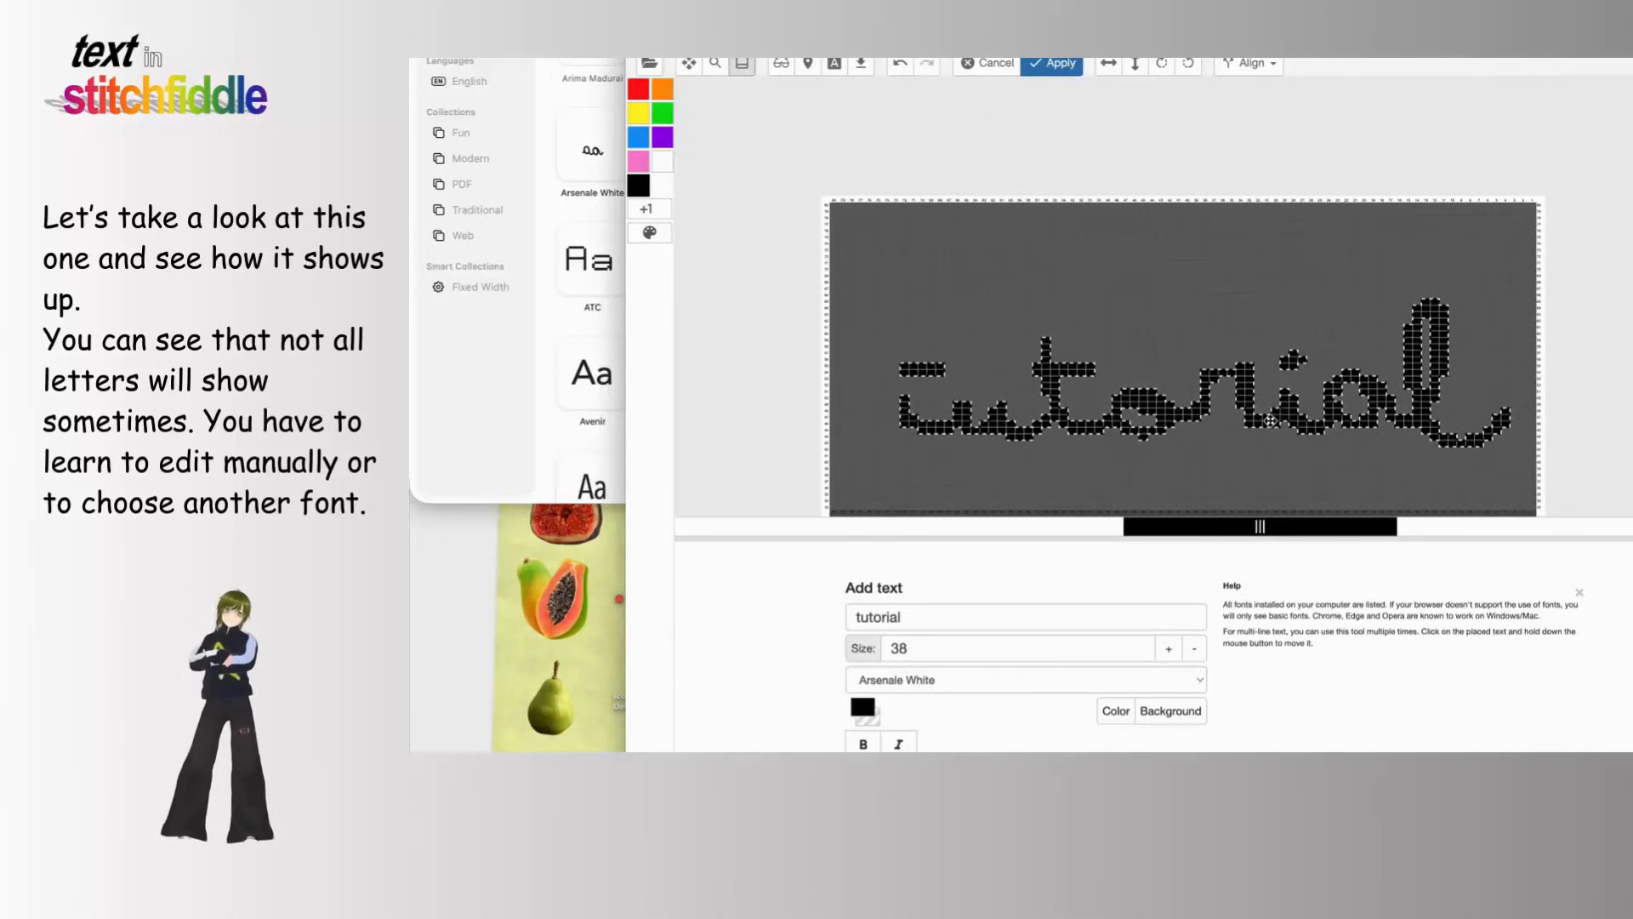
# Step: Replace the "tutorial" text with "hello" and reposition it nearer the middle of the chart
pyautogui.doubleClick(1041, 619)
pyautogui.write('hello')
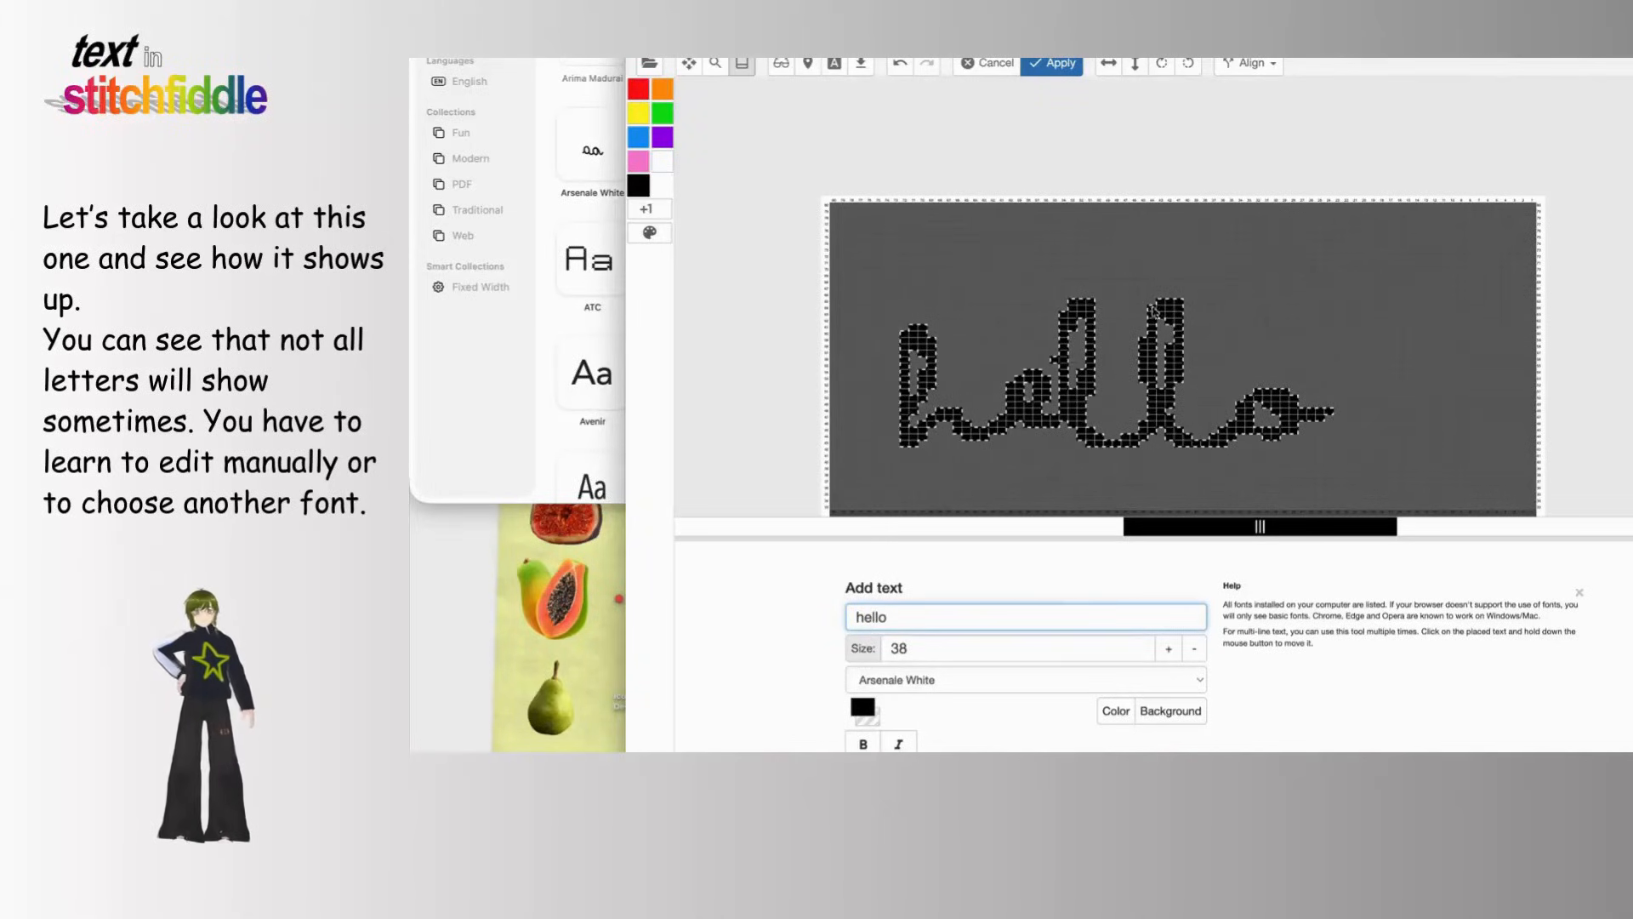
pyautogui.moveTo(1170, 313); pyautogui.dragTo(1220, 326)
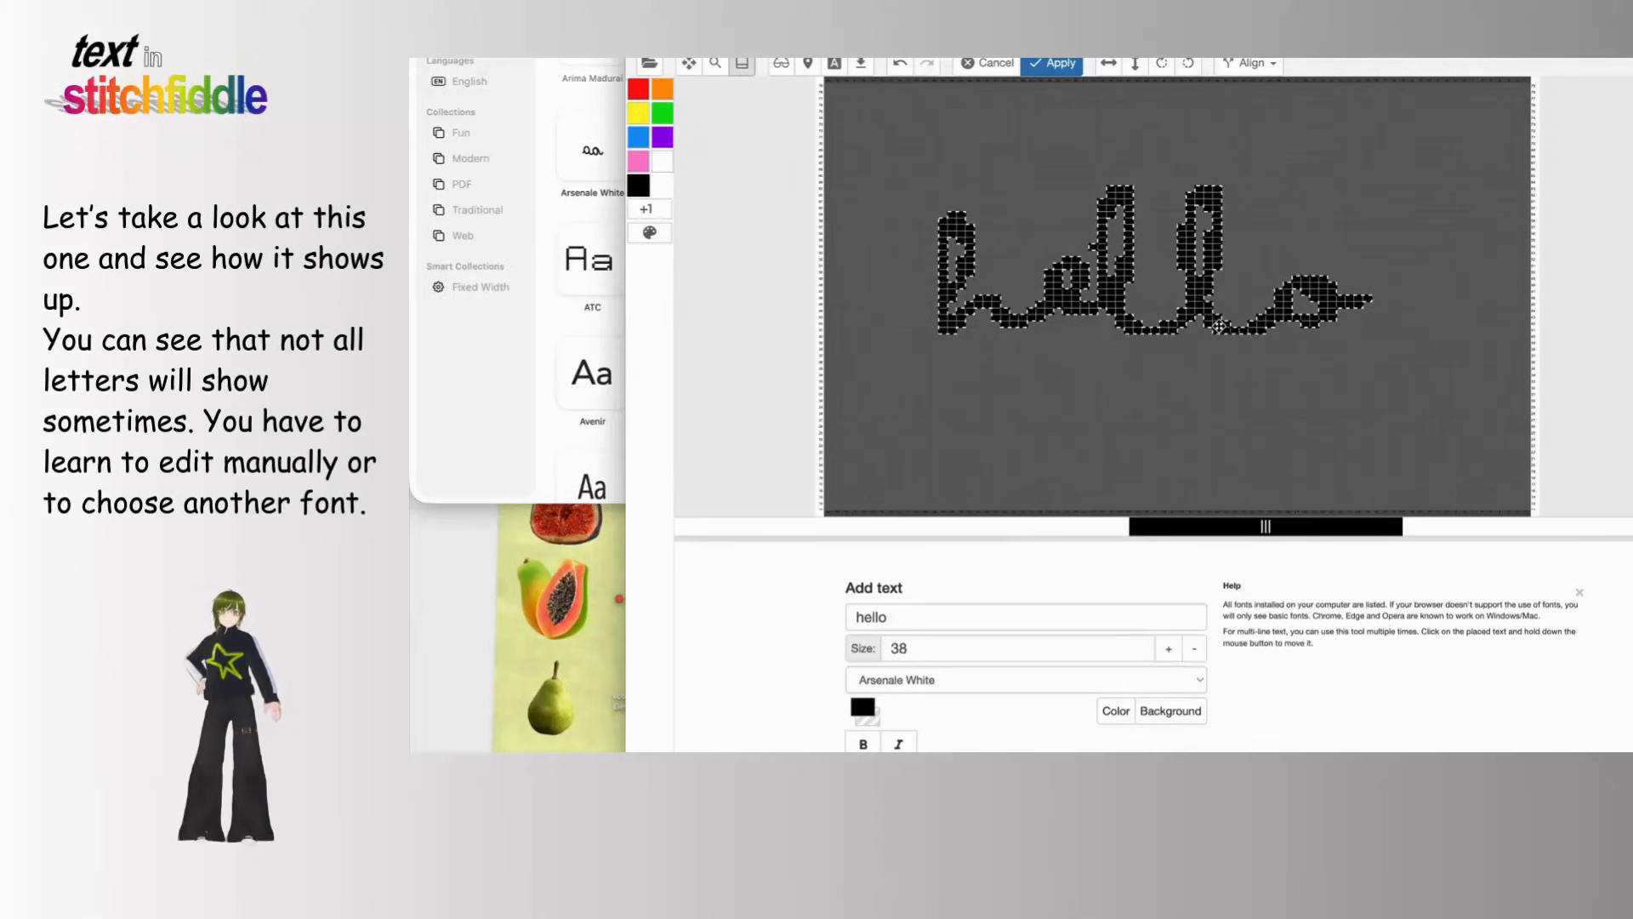
# Step: Replace the whole text with the single letter "H" and move it into the chart's upper-left area
pyautogui.click(918, 608)
pyautogui.hotkey('ctrl', 'a')
pyautogui.press('BackSpace')
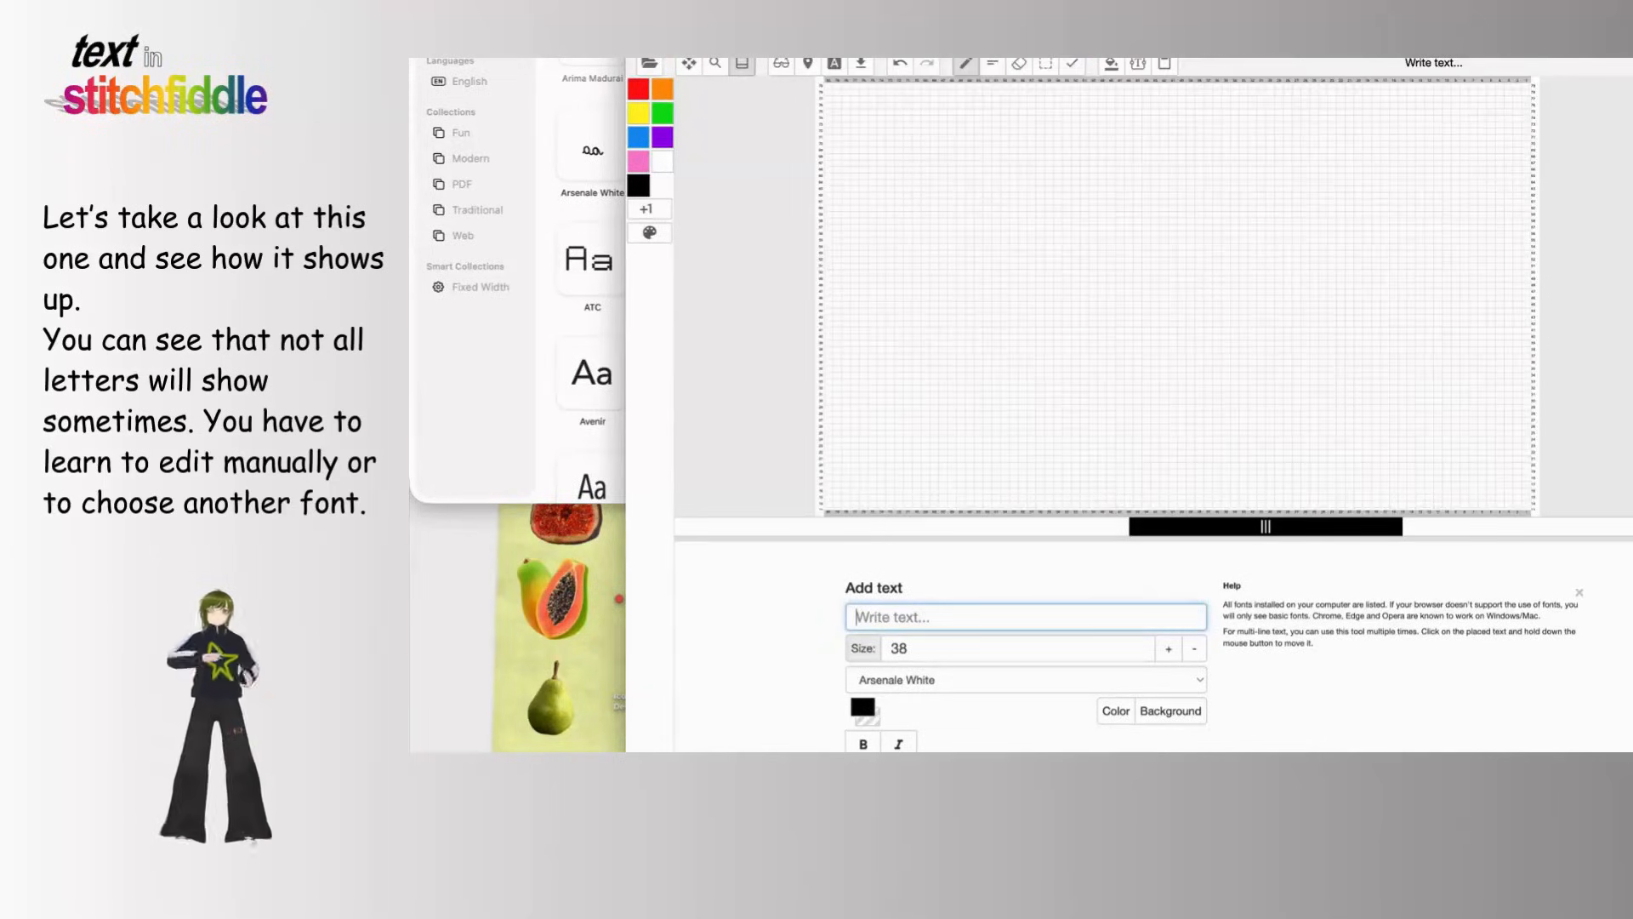
pyautogui.write('H')
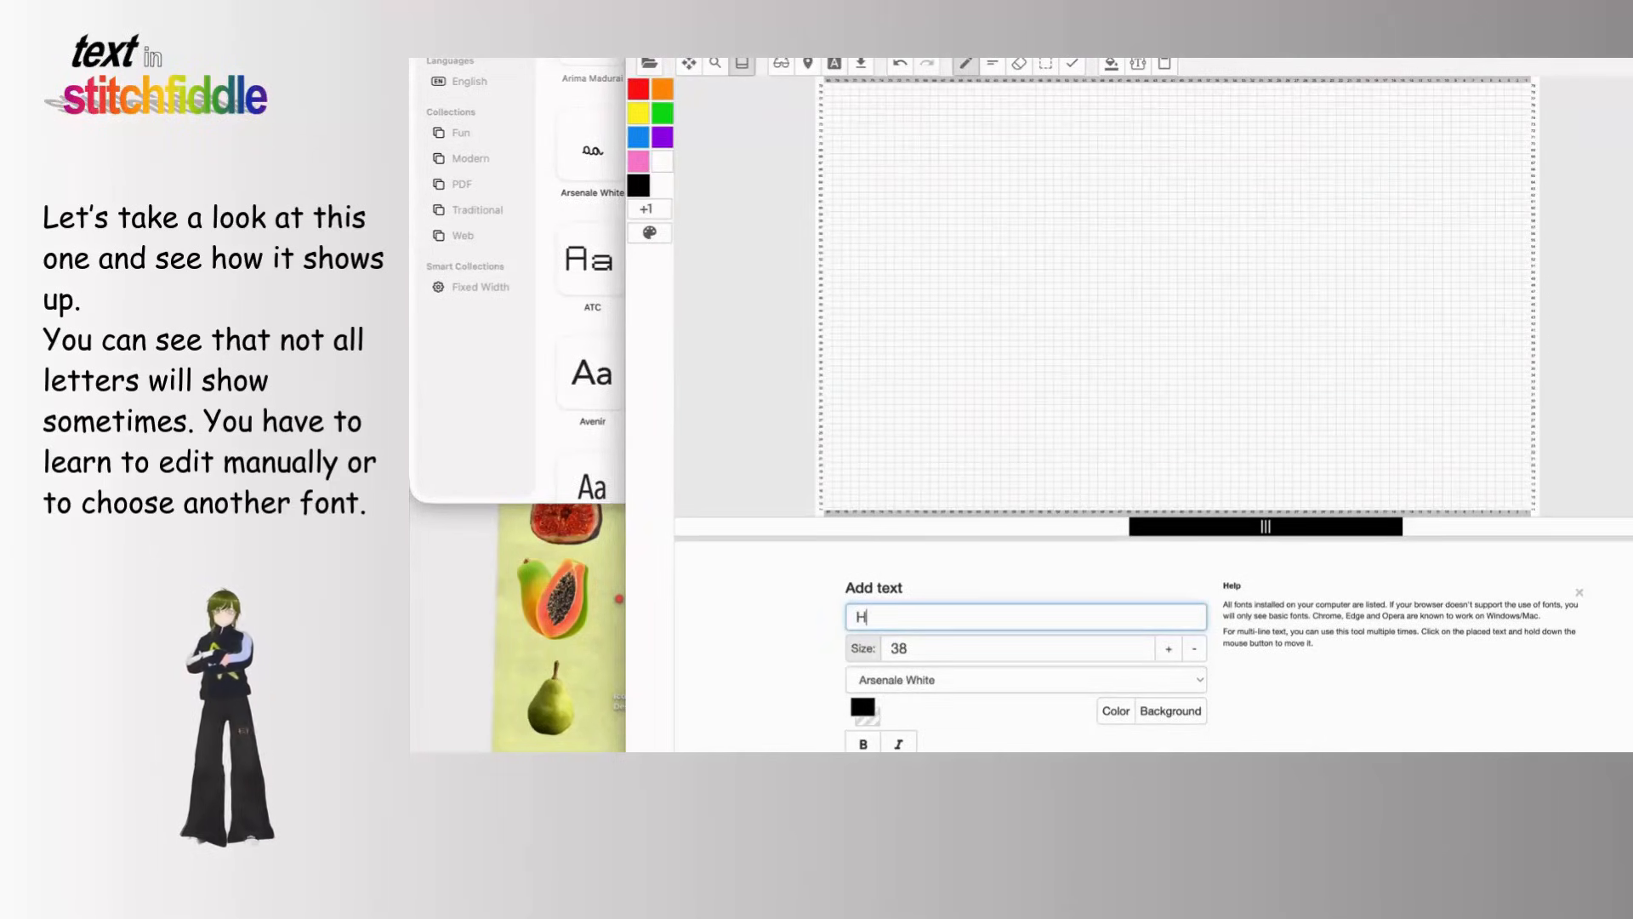
pyautogui.moveTo(849, 138); pyautogui.dragTo(953, 246)
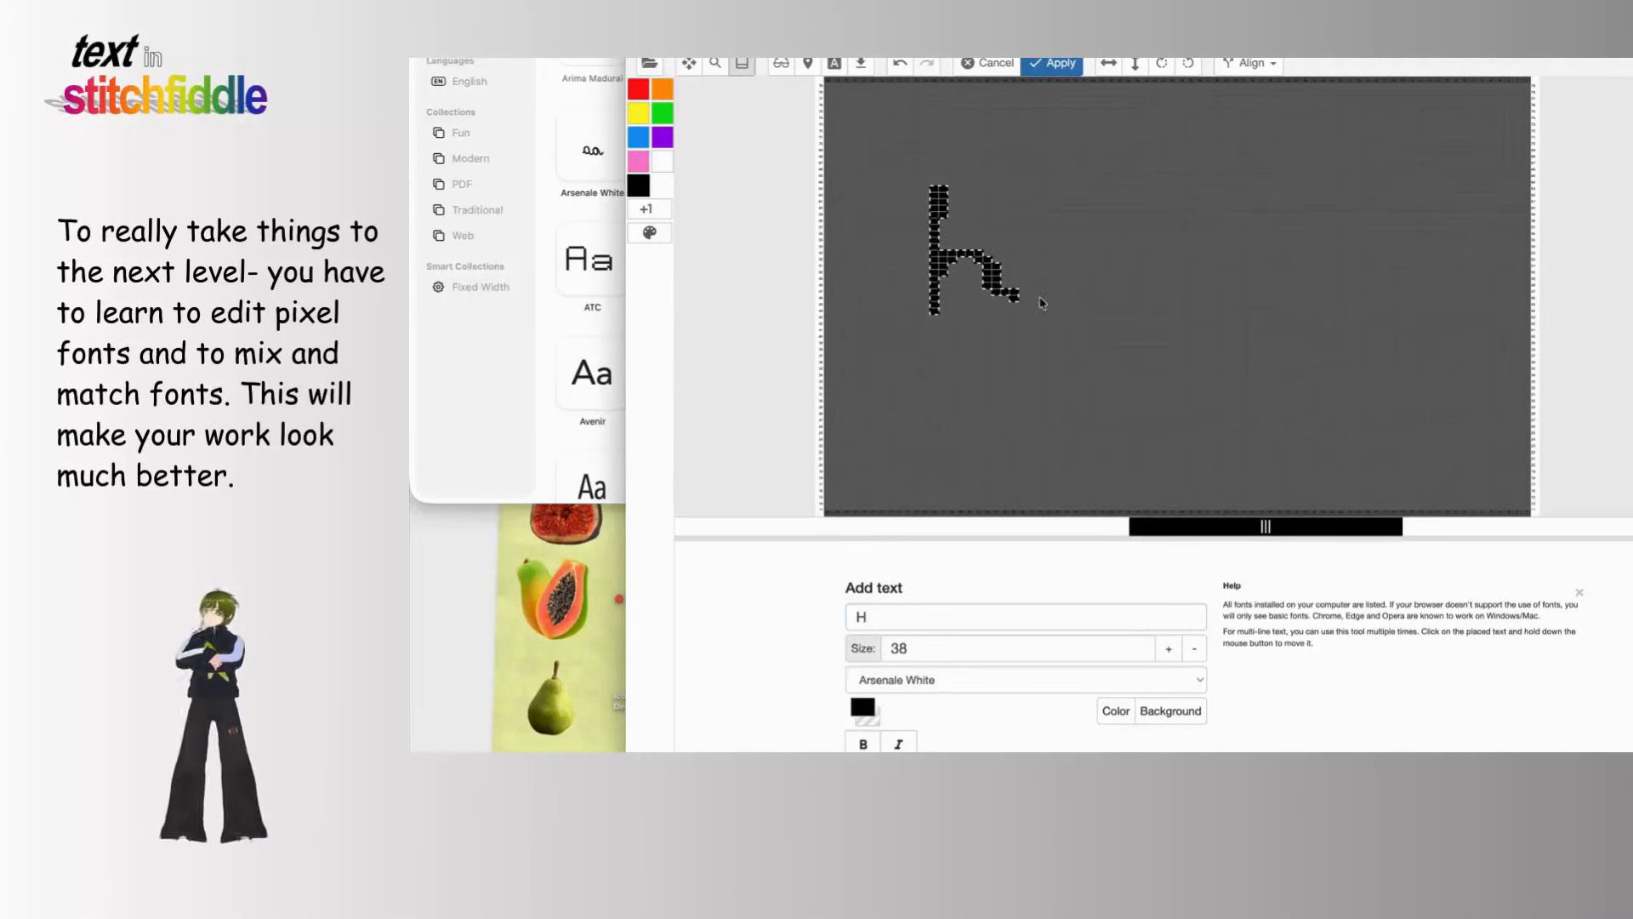
# Step: Set the "H" letter's font size to 40, adjust its position slightly and apply it to the chart
pyautogui.click(1168, 648)
pyautogui.click(1168, 648)
pyautogui.moveTo(994, 276); pyautogui.dragTo(984, 289)
pyautogui.press('Return')
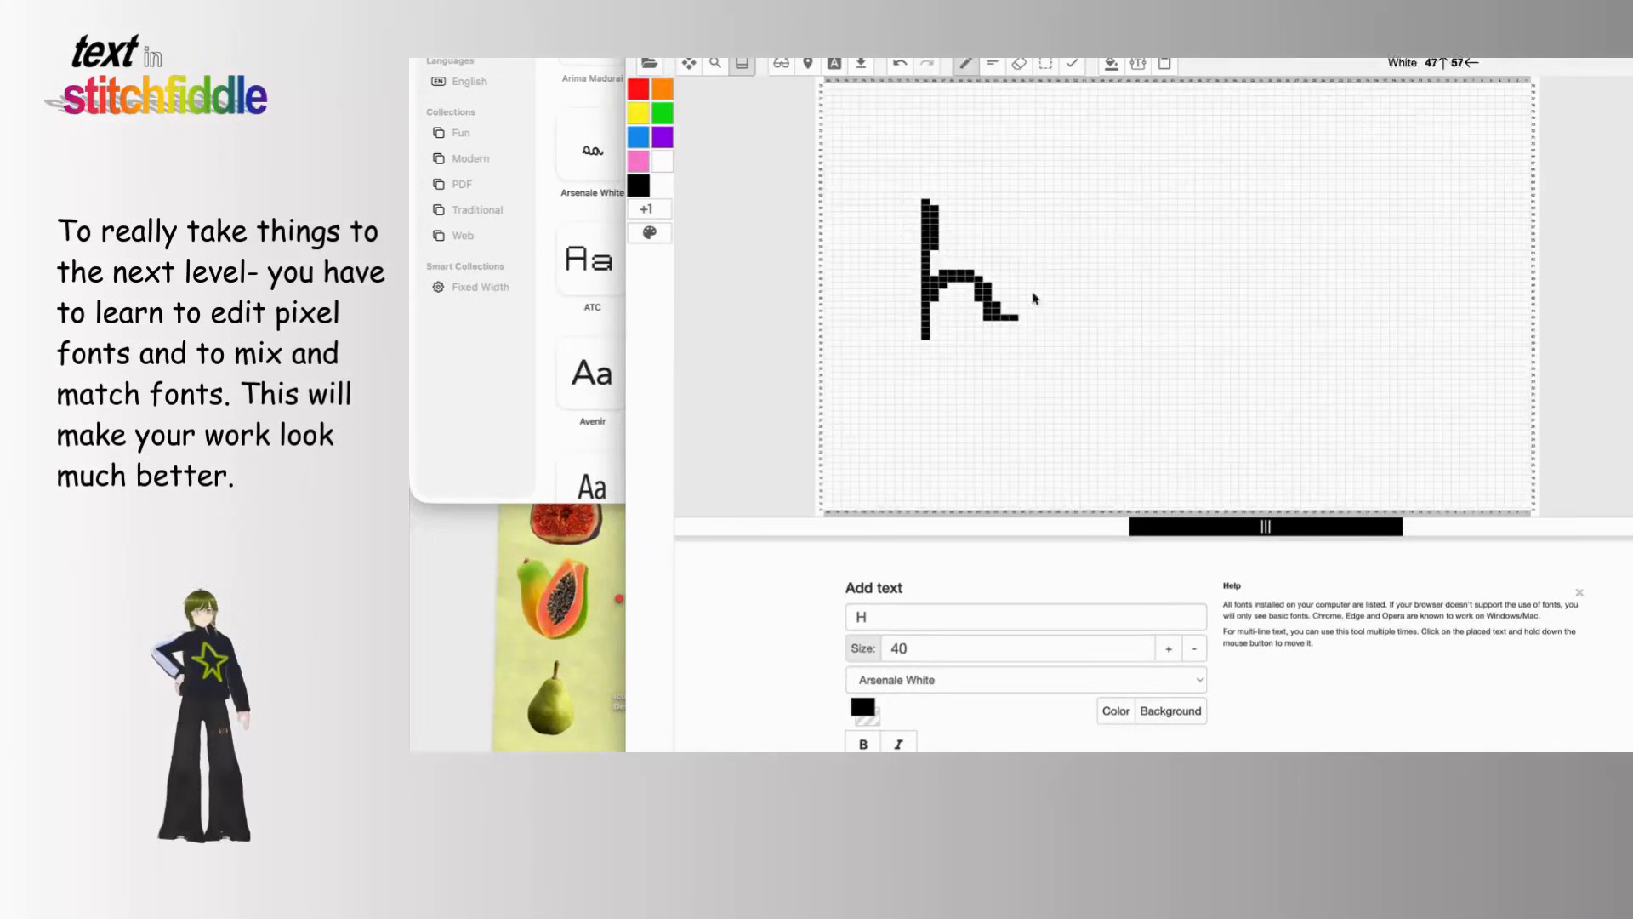
pyautogui.click(1039, 298)
pyautogui.click(903, 69)
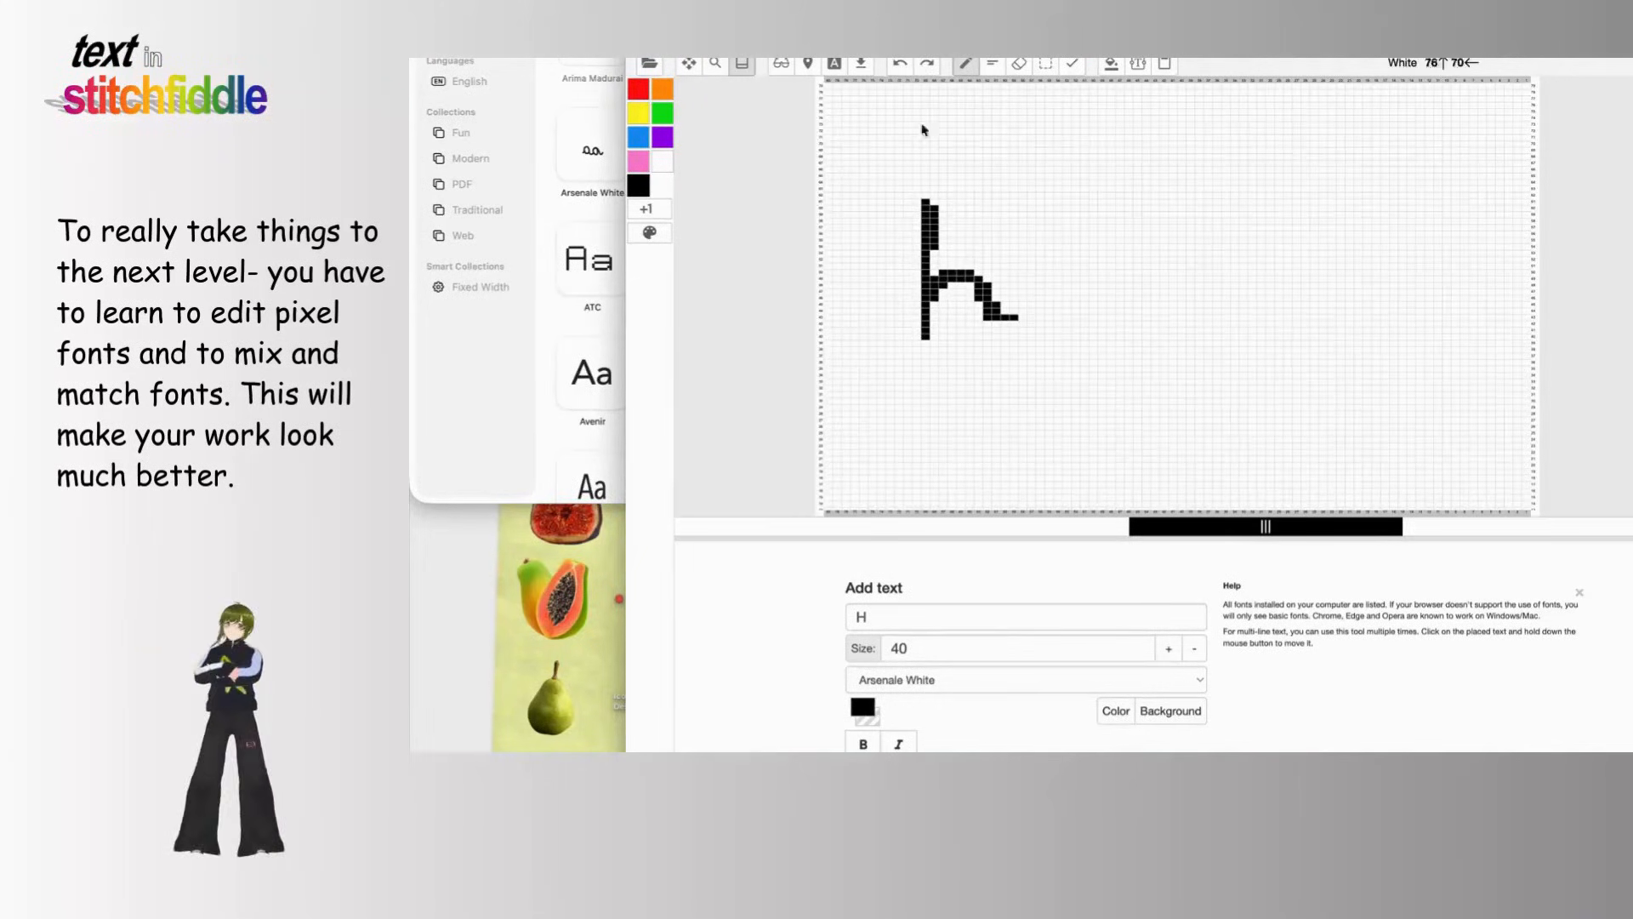
# Step: Look for another typeface in Font Book, replace the chart text with "e" and set its font to ATC
pyautogui.click(610, 311)
pyautogui.scroll(-1, 609, 311)
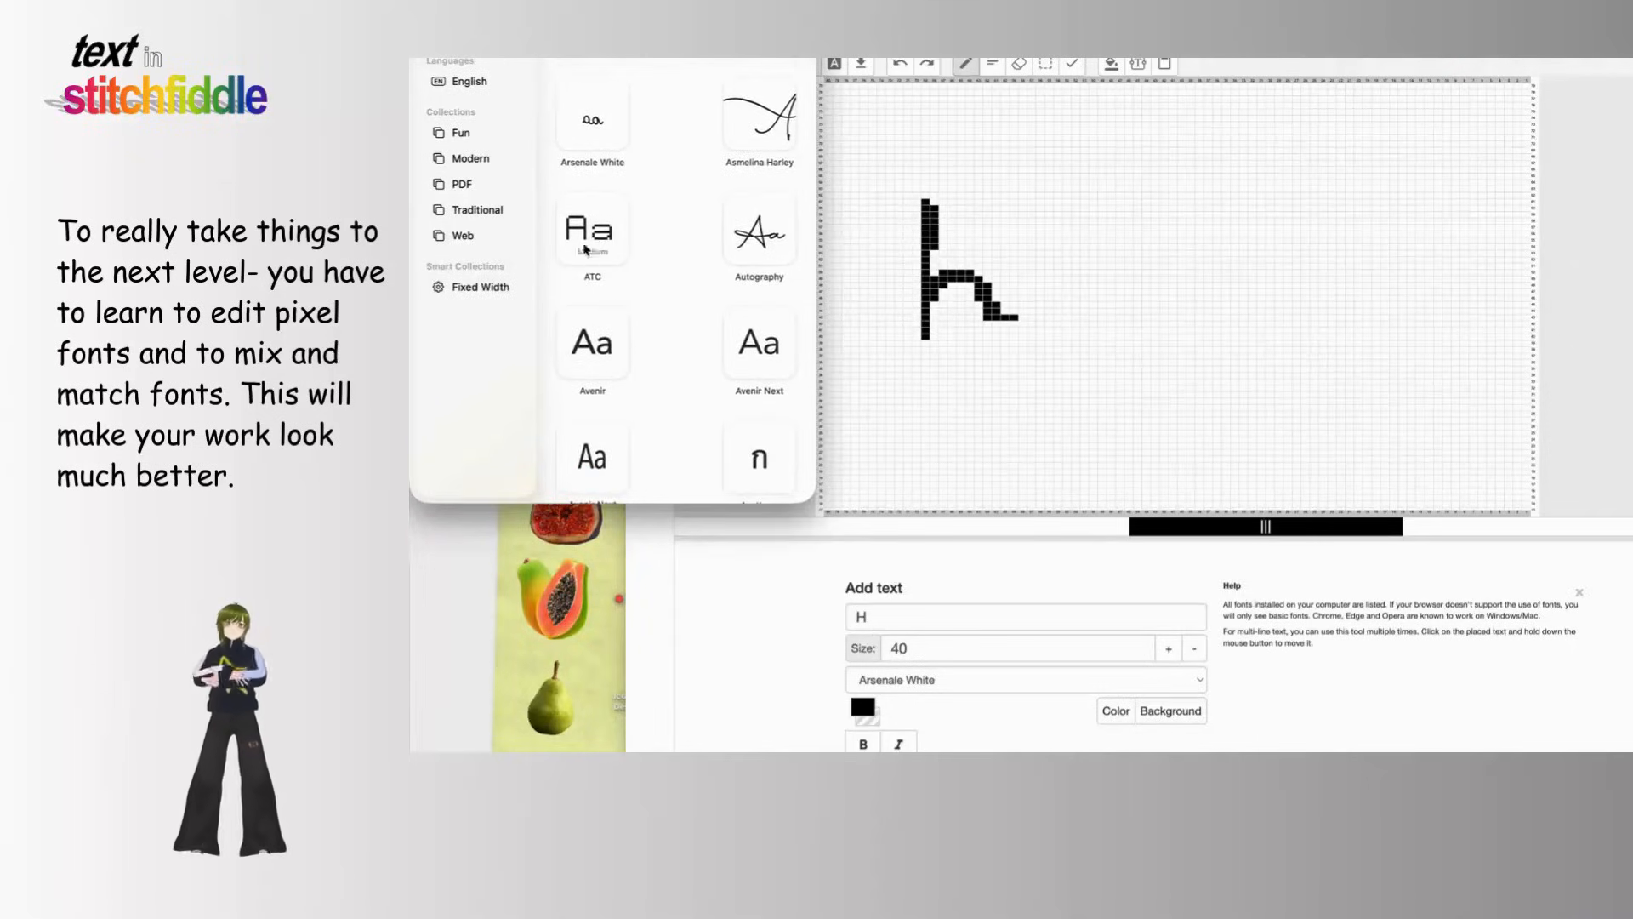
pyautogui.click(924, 693)
pyautogui.click(910, 624)
pyautogui.doubleClick(910, 624)
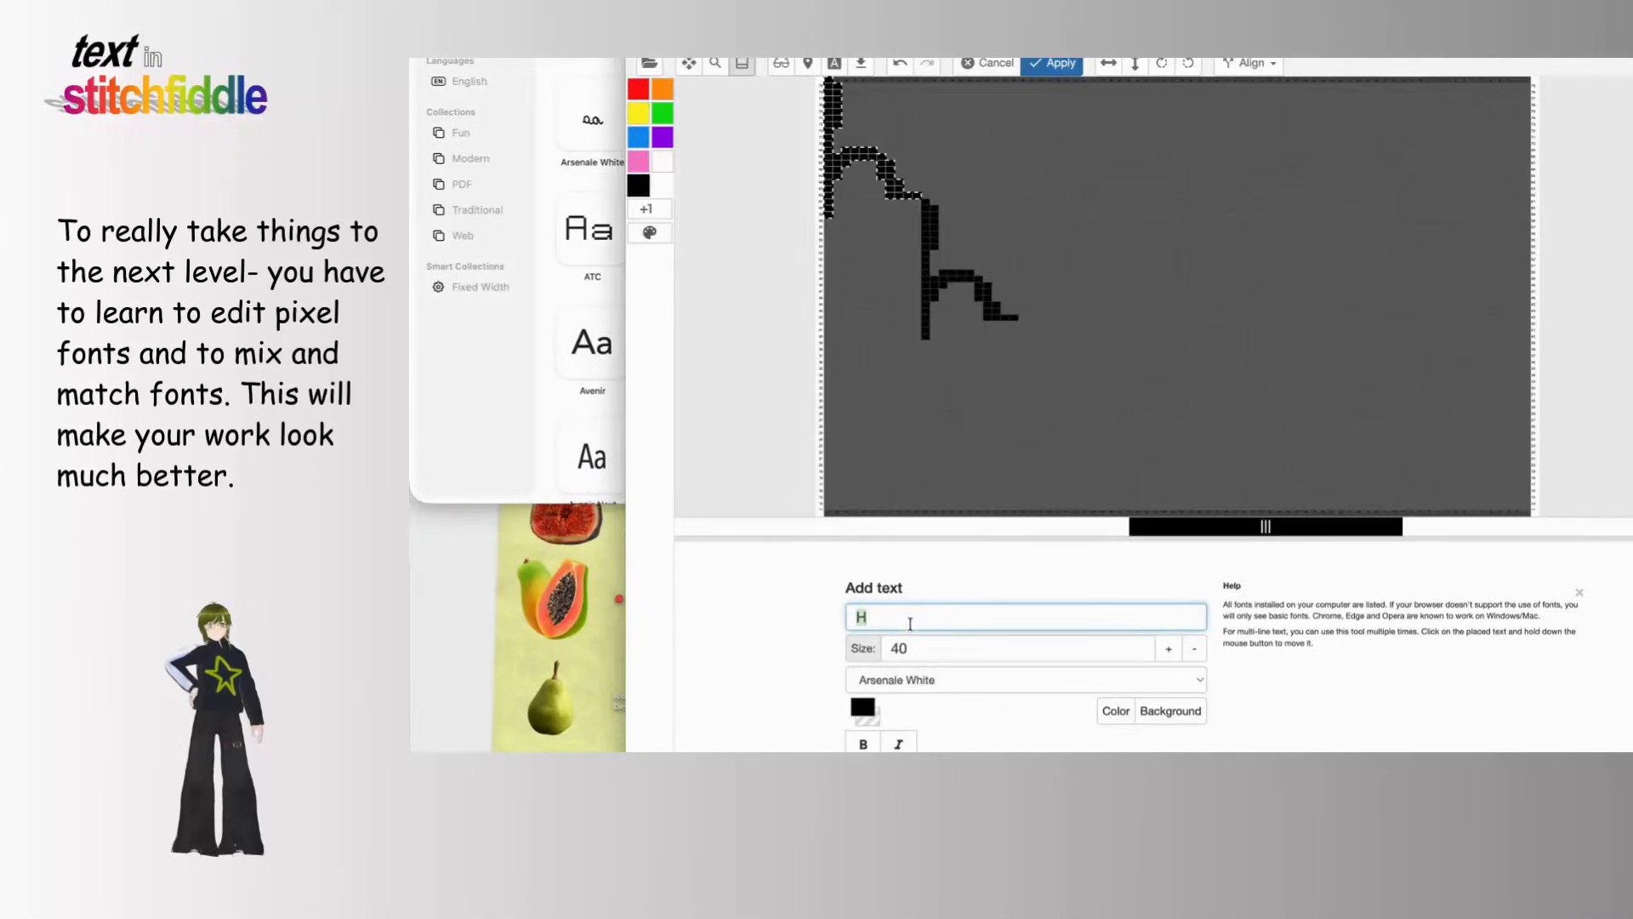
pyautogui.write('e')
pyautogui.click(922, 679)
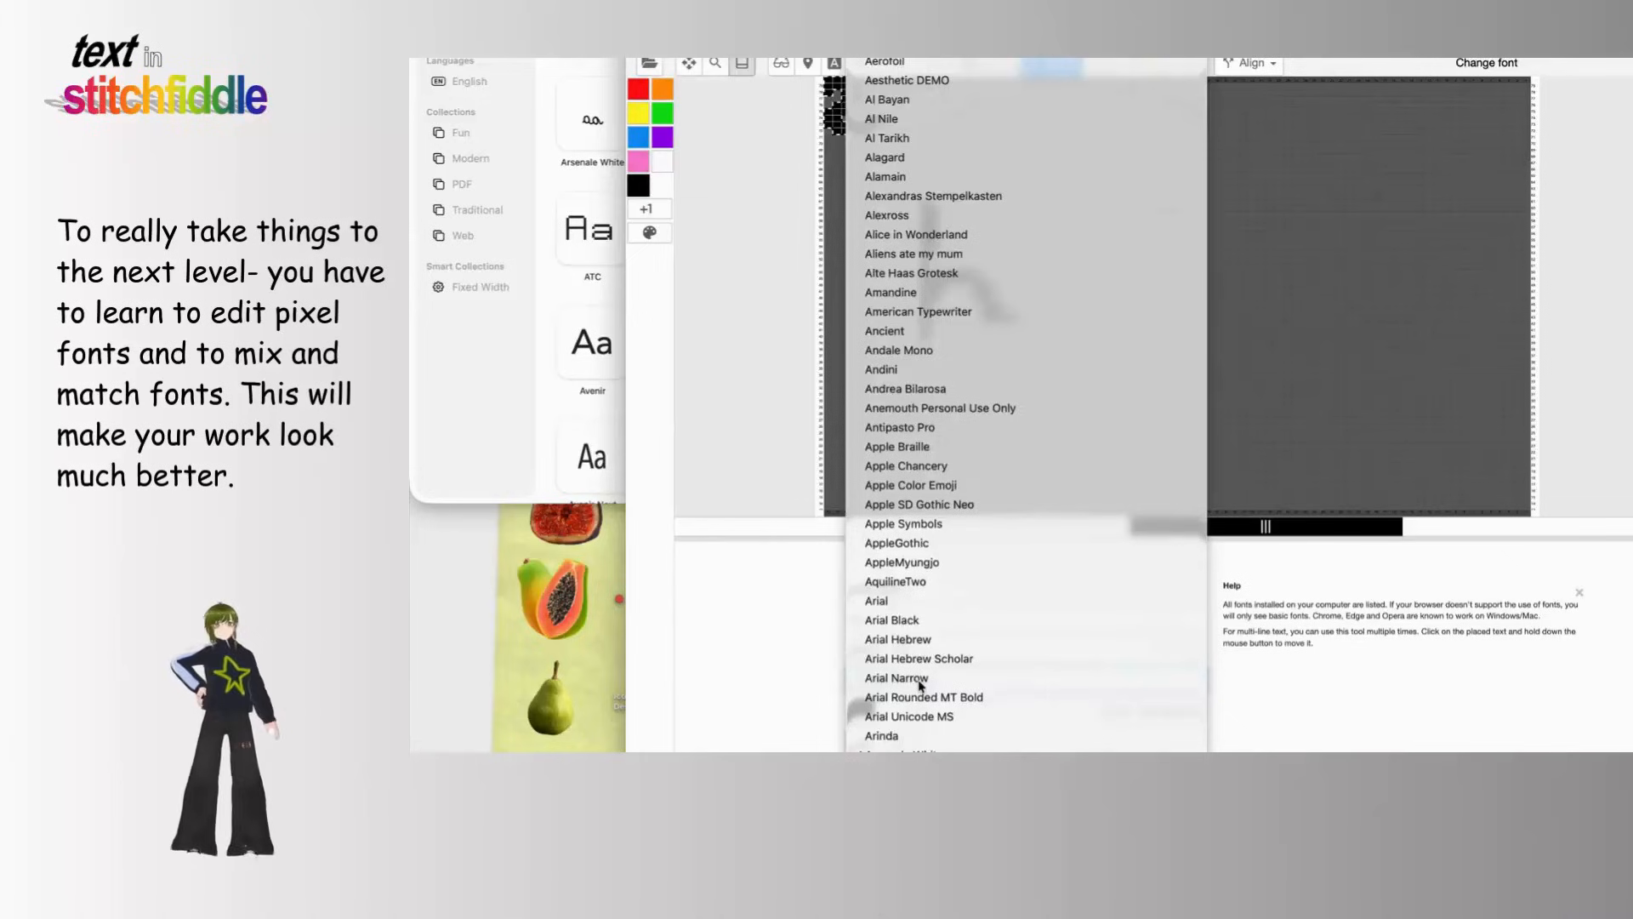
pyautogui.click(919, 682)
# Step: Move the "e" next to the placed h, reduce its font size to 29 and make it italic
pyautogui.moveTo(878, 130); pyautogui.dragTo(1051, 240)
pyautogui.click(1194, 649)
pyautogui.click(1194, 650)
pyautogui.click(1194, 650)
pyautogui.click(1194, 650)
pyautogui.click(1194, 650)
pyautogui.click(1194, 650)
pyautogui.click(1195, 649)
pyautogui.click(1194, 650)
pyautogui.click(1194, 649)
pyautogui.click(1194, 650)
pyautogui.click(1194, 650)
pyautogui.click(898, 744)
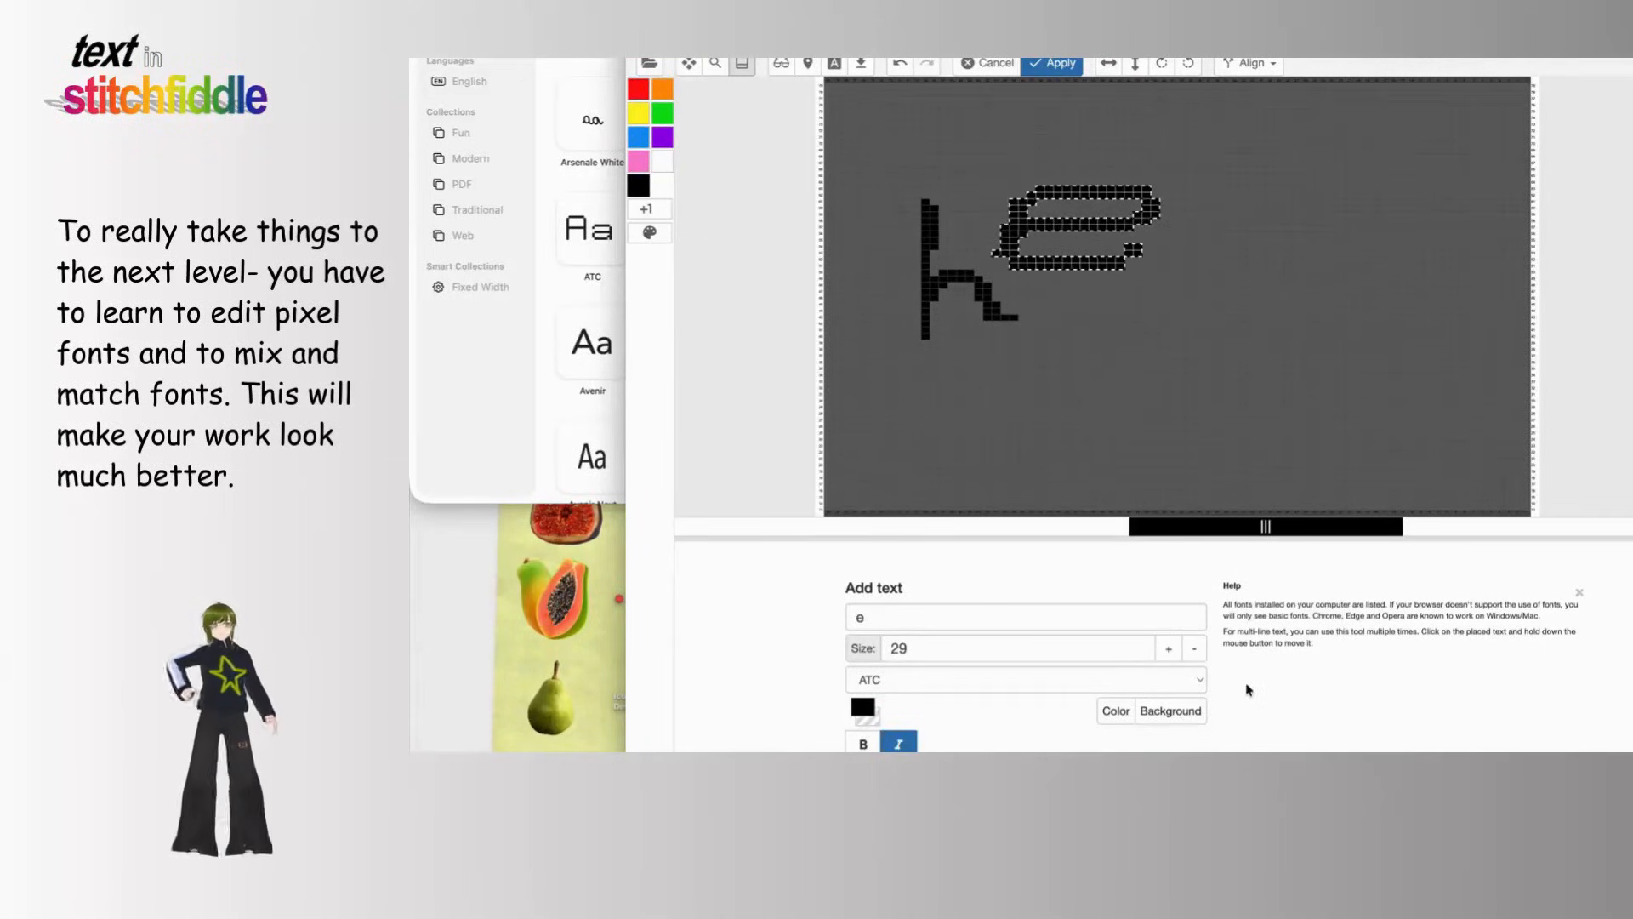
# Step: Reduce the "e" to font size 26, position it beside the lower end of the h and apply it
pyautogui.click(1194, 649)
pyautogui.click(1194, 649)
pyautogui.click(1194, 649)
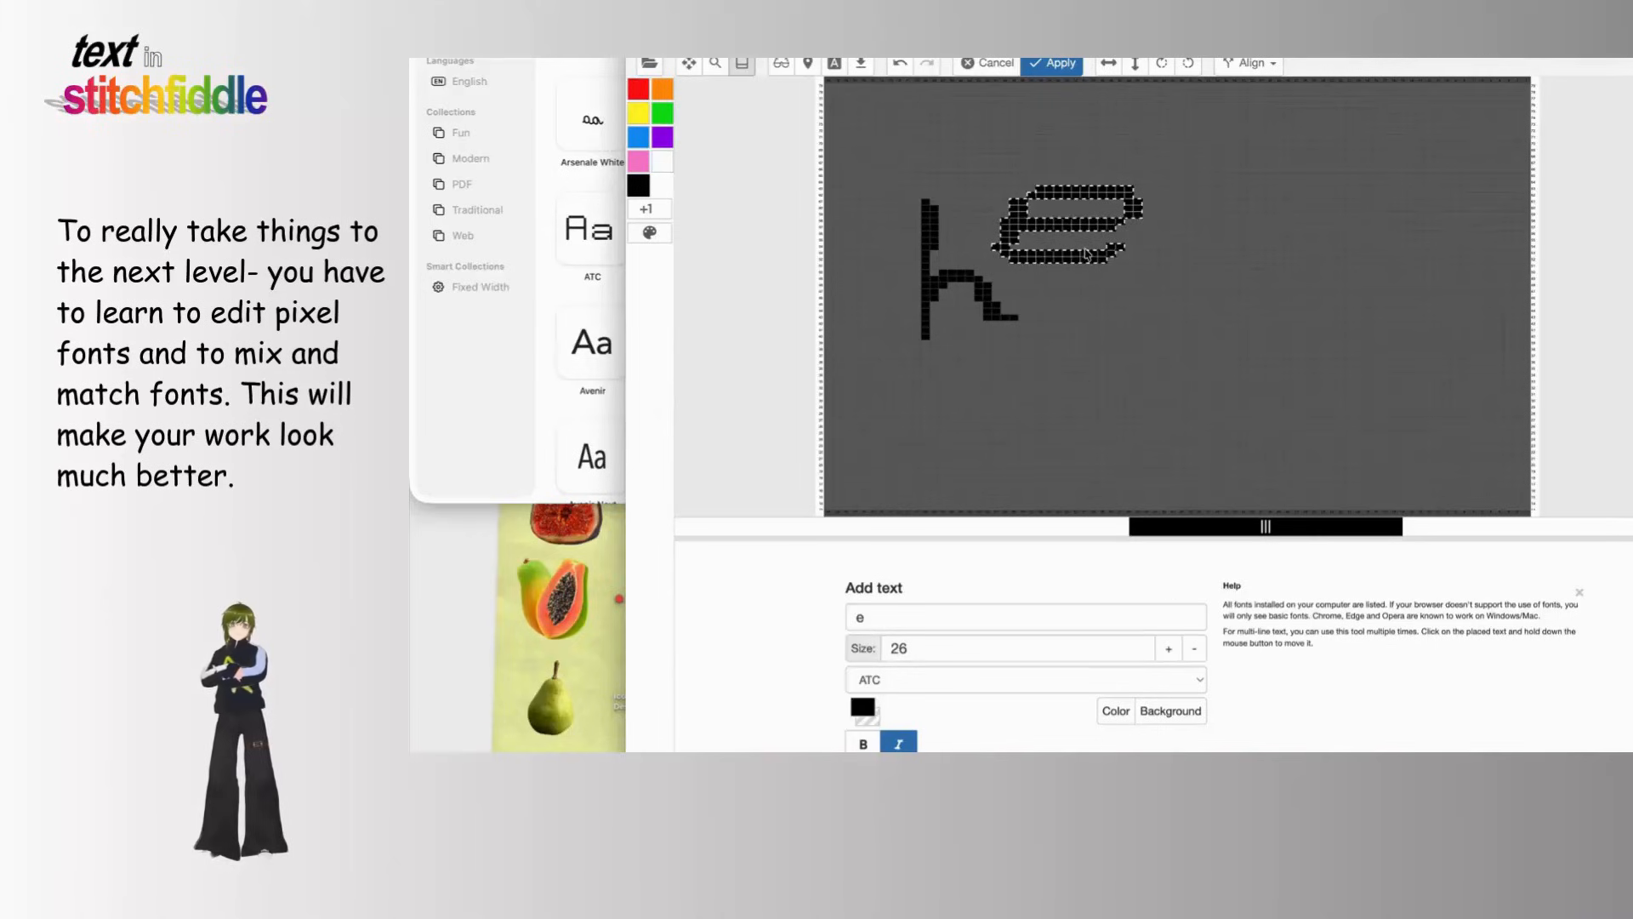
pyautogui.moveTo(1084, 255); pyautogui.dragTo(1097, 326)
pyautogui.press('Return')
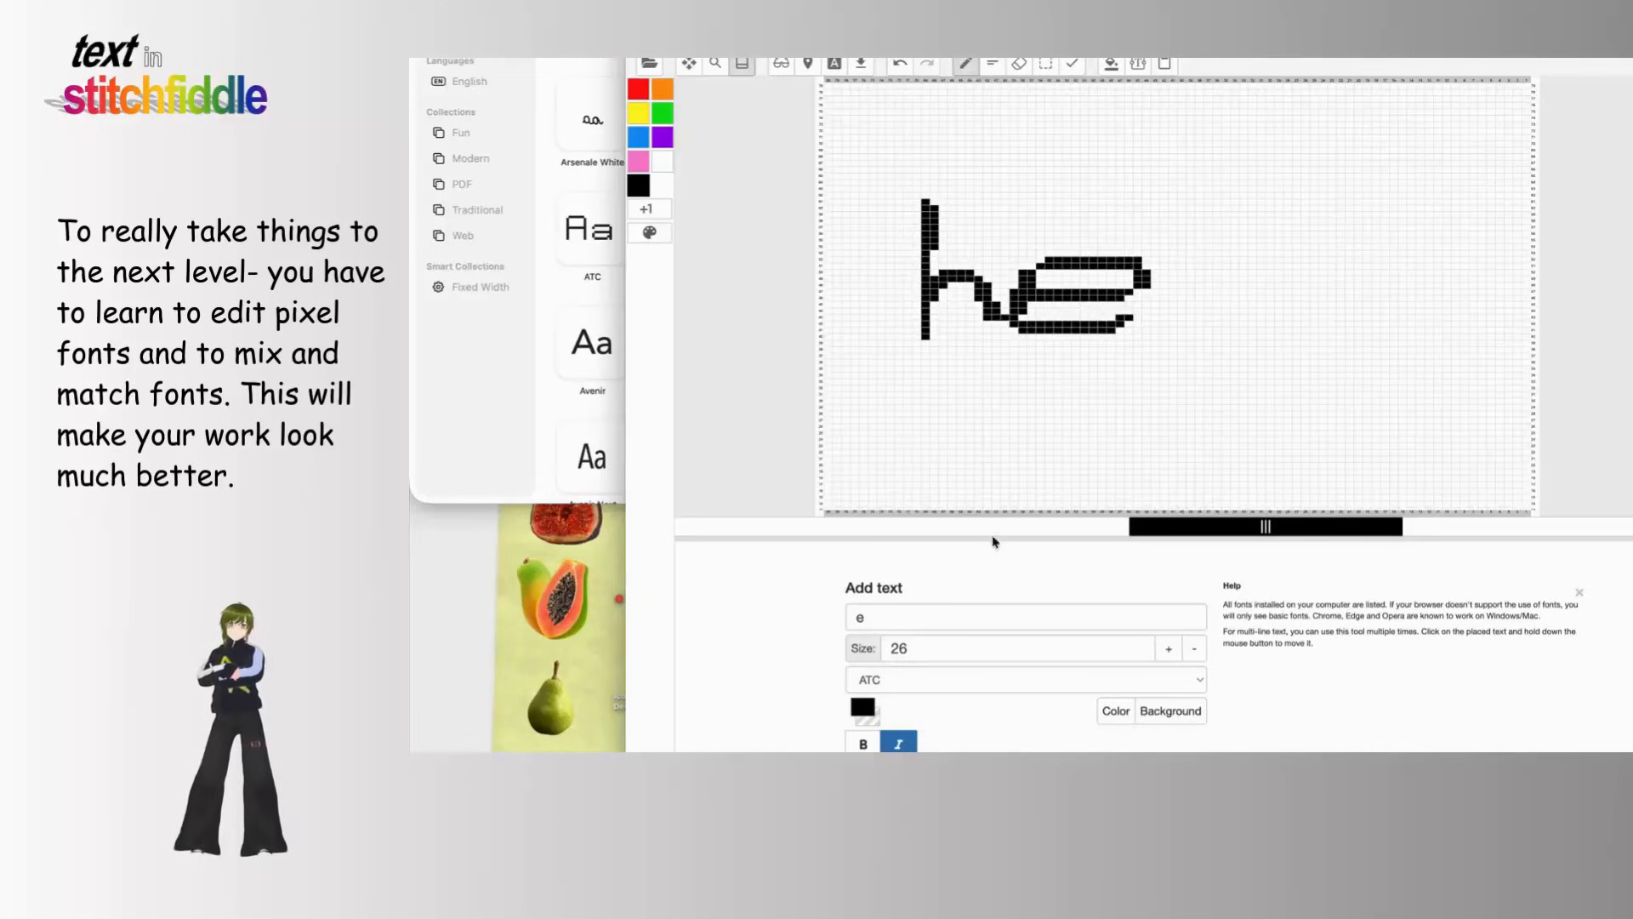
# Step: Replace the text with "ll", browse Font Book for another typeface and set the font to Bibliotheque
pyautogui.click(985, 617)
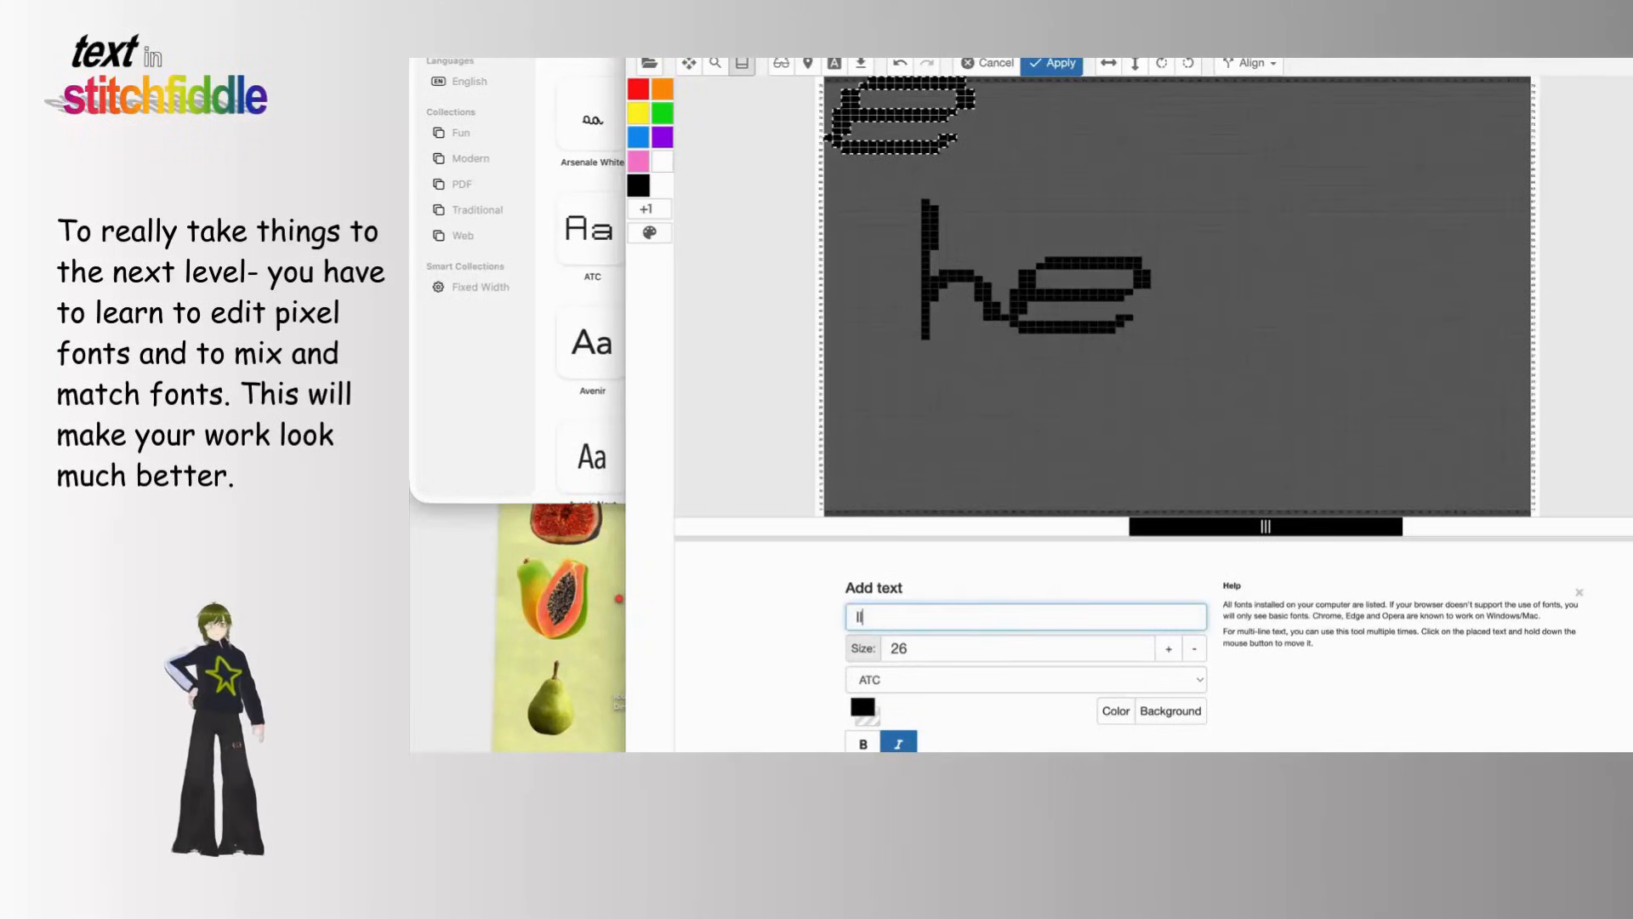
pyautogui.click(612, 310)
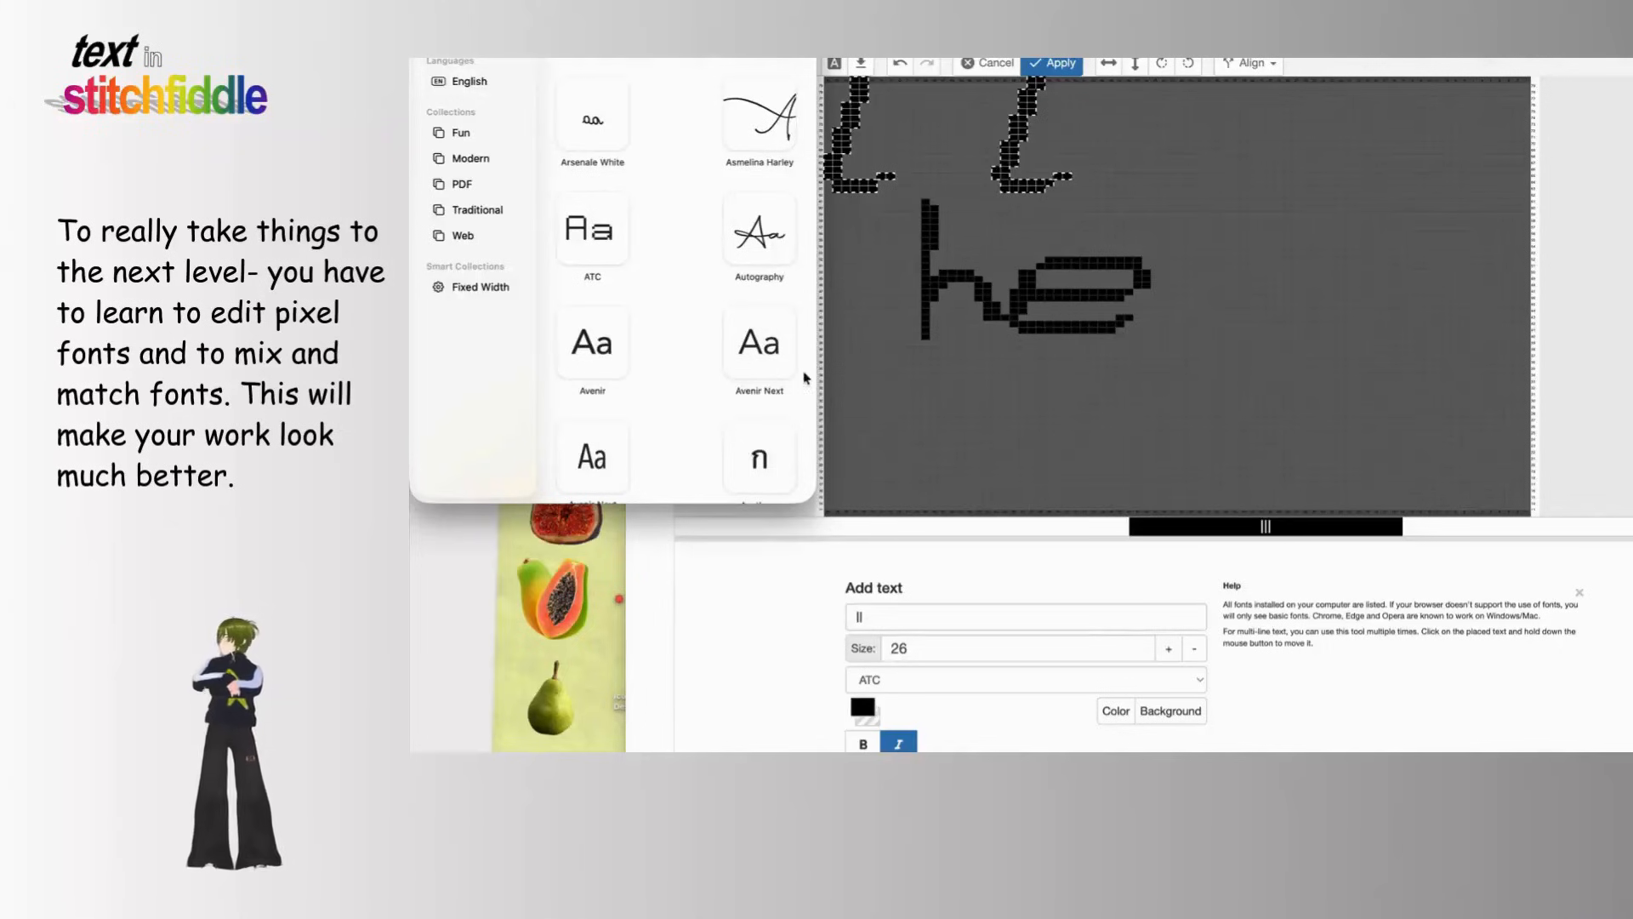
pyautogui.scroll(-5, 731, 281)
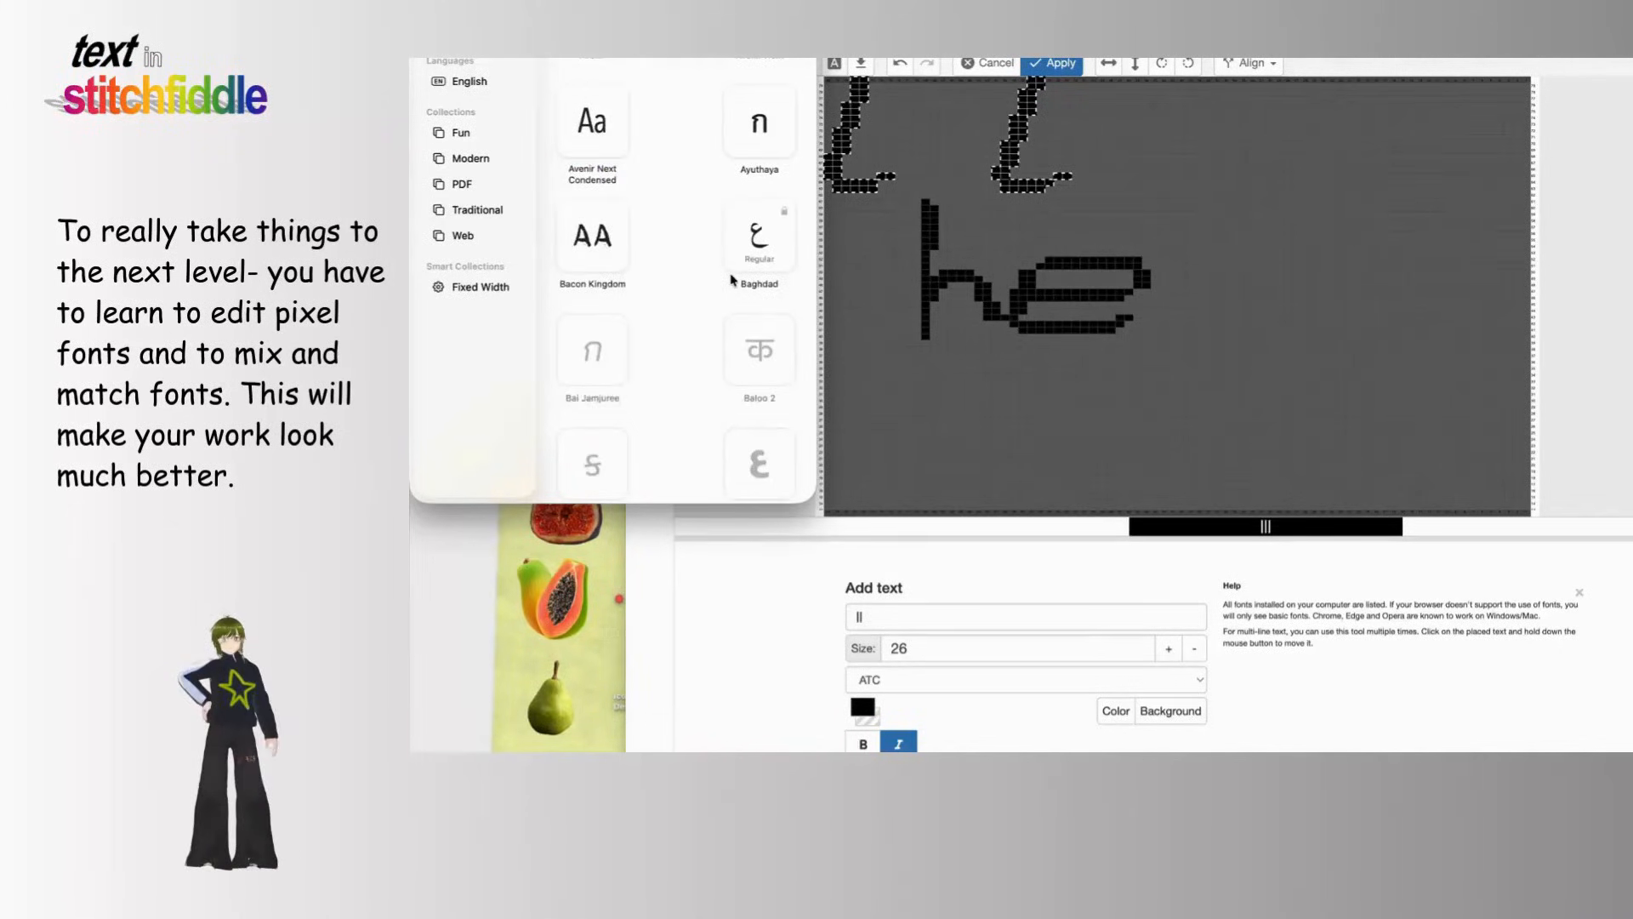
pyautogui.scroll(-3, 731, 280)
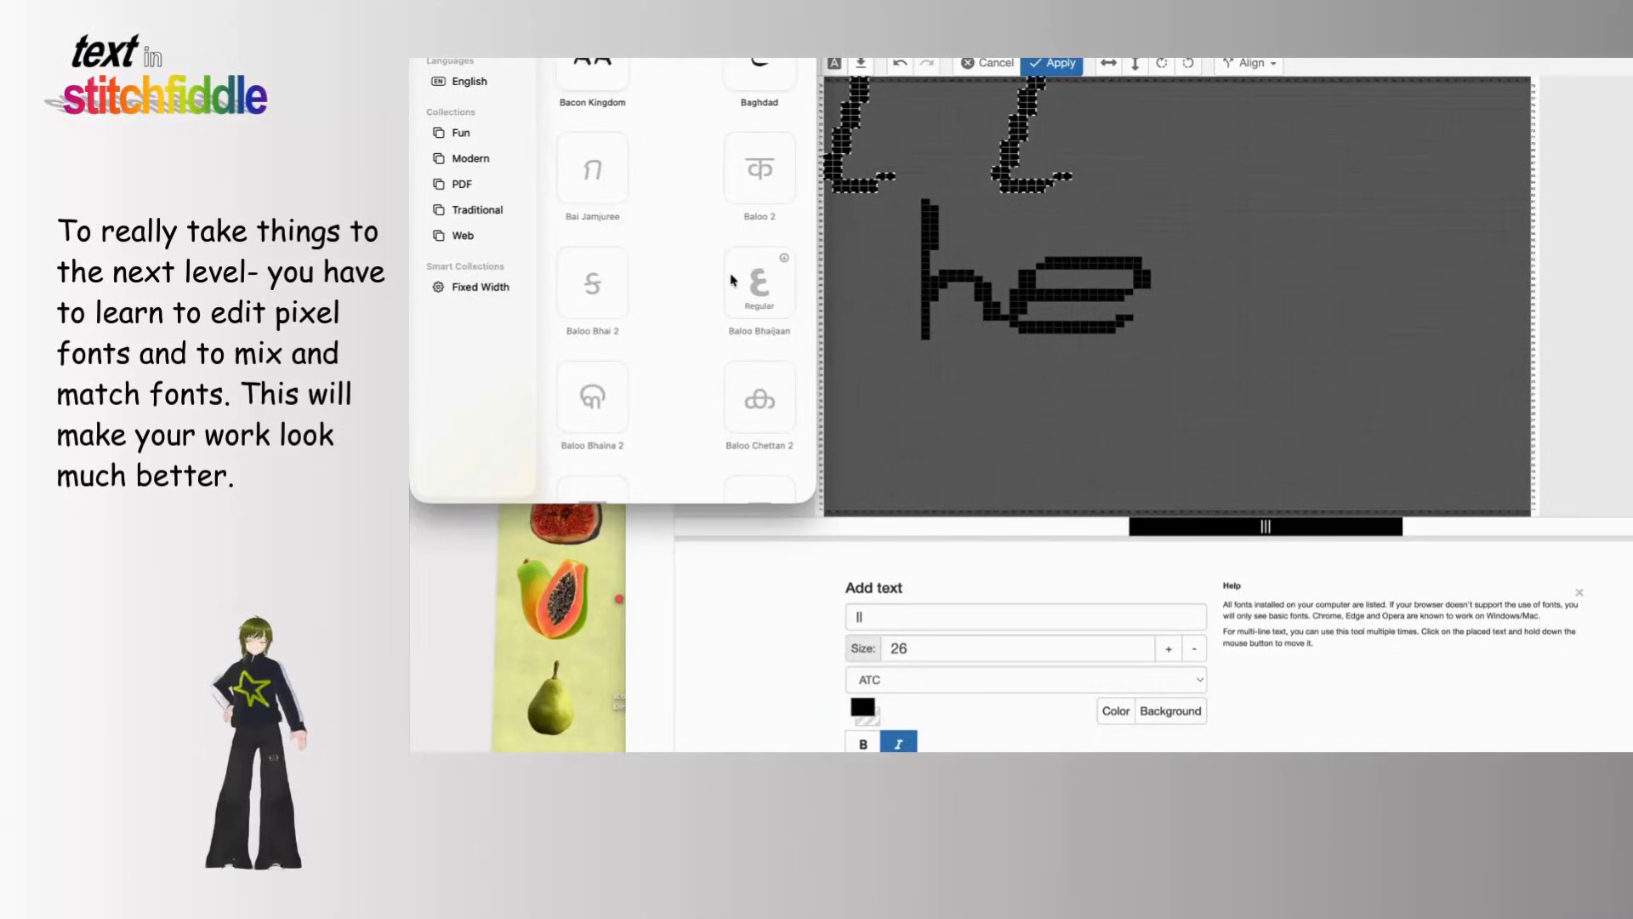
pyautogui.scroll(-2, 731, 280)
pyautogui.scroll(-10, 731, 280)
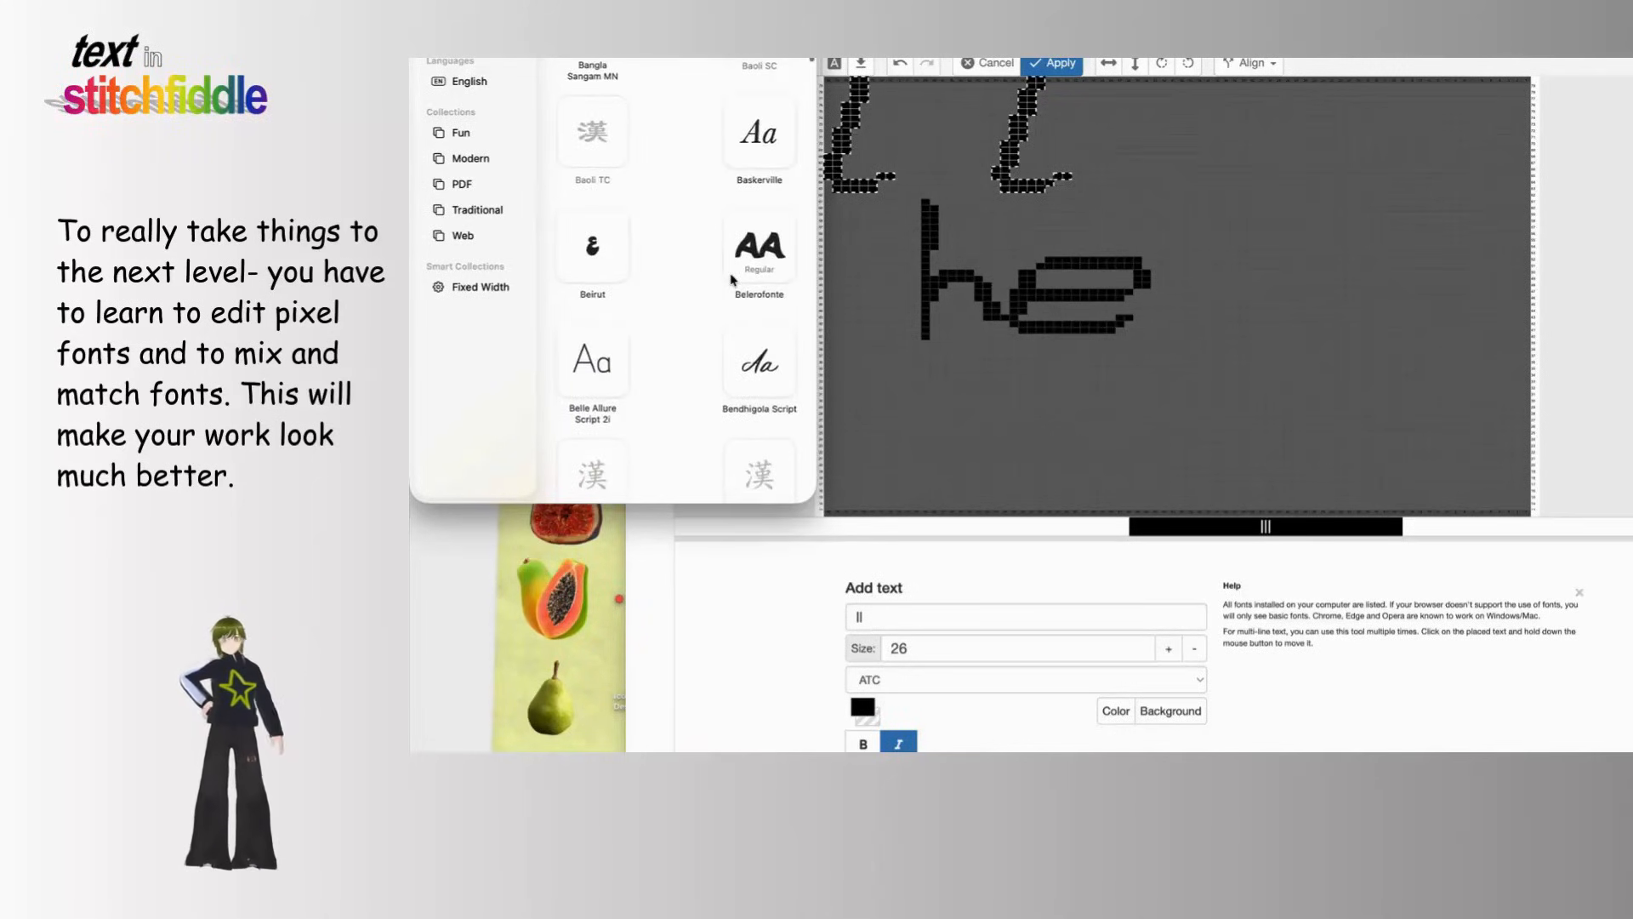
pyautogui.scroll(-5, 691, 451)
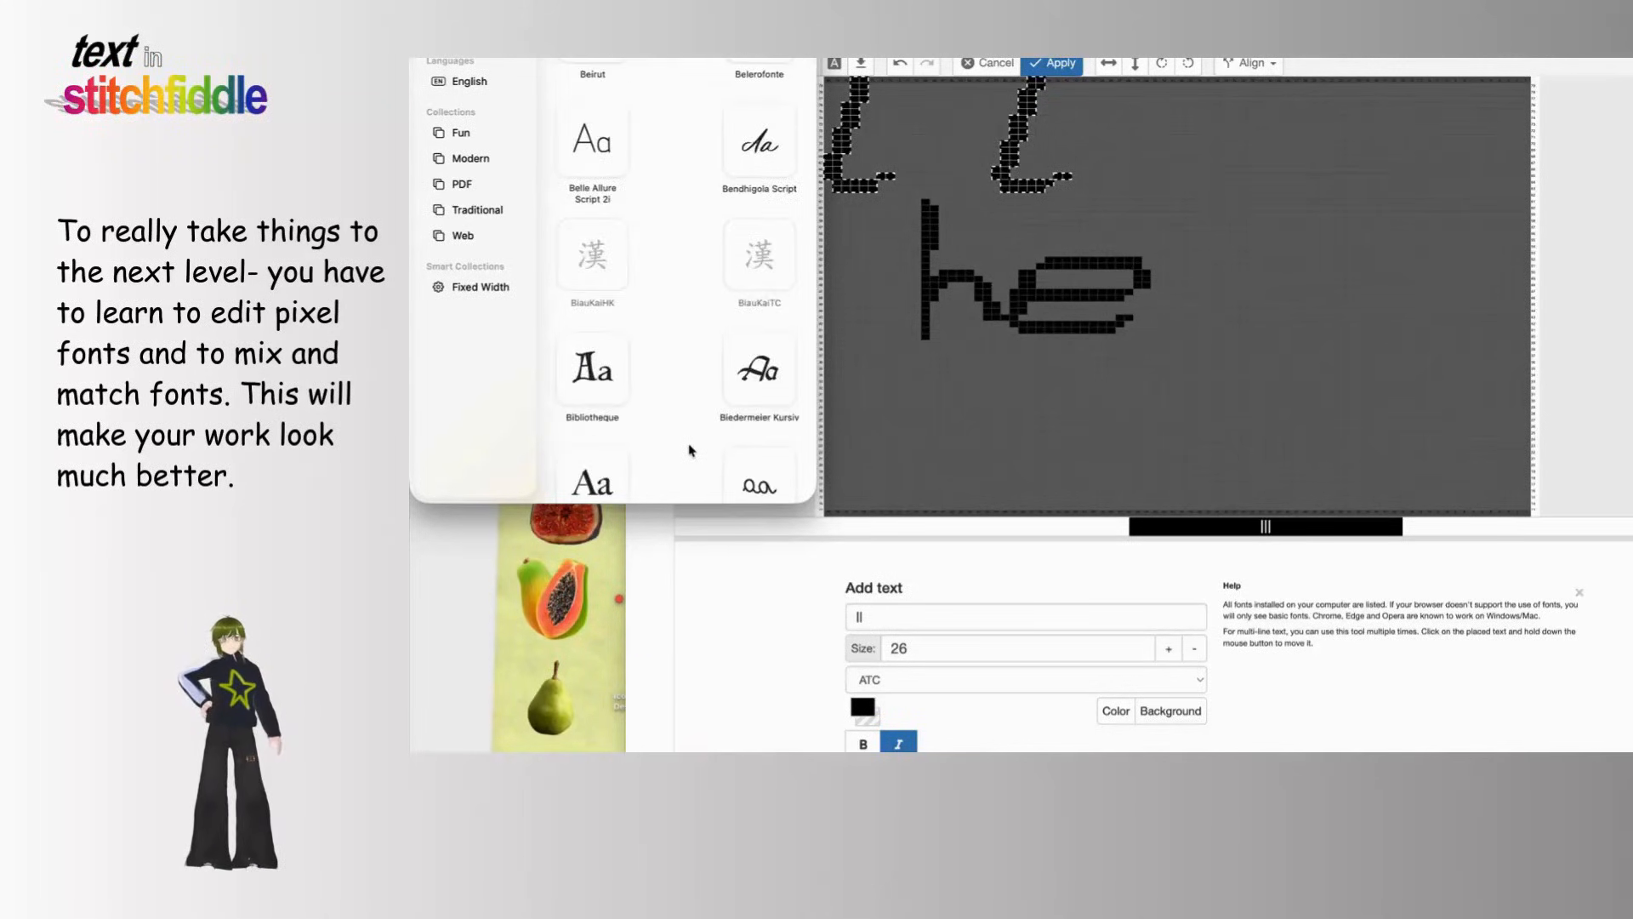
pyautogui.scroll(-2, 691, 451)
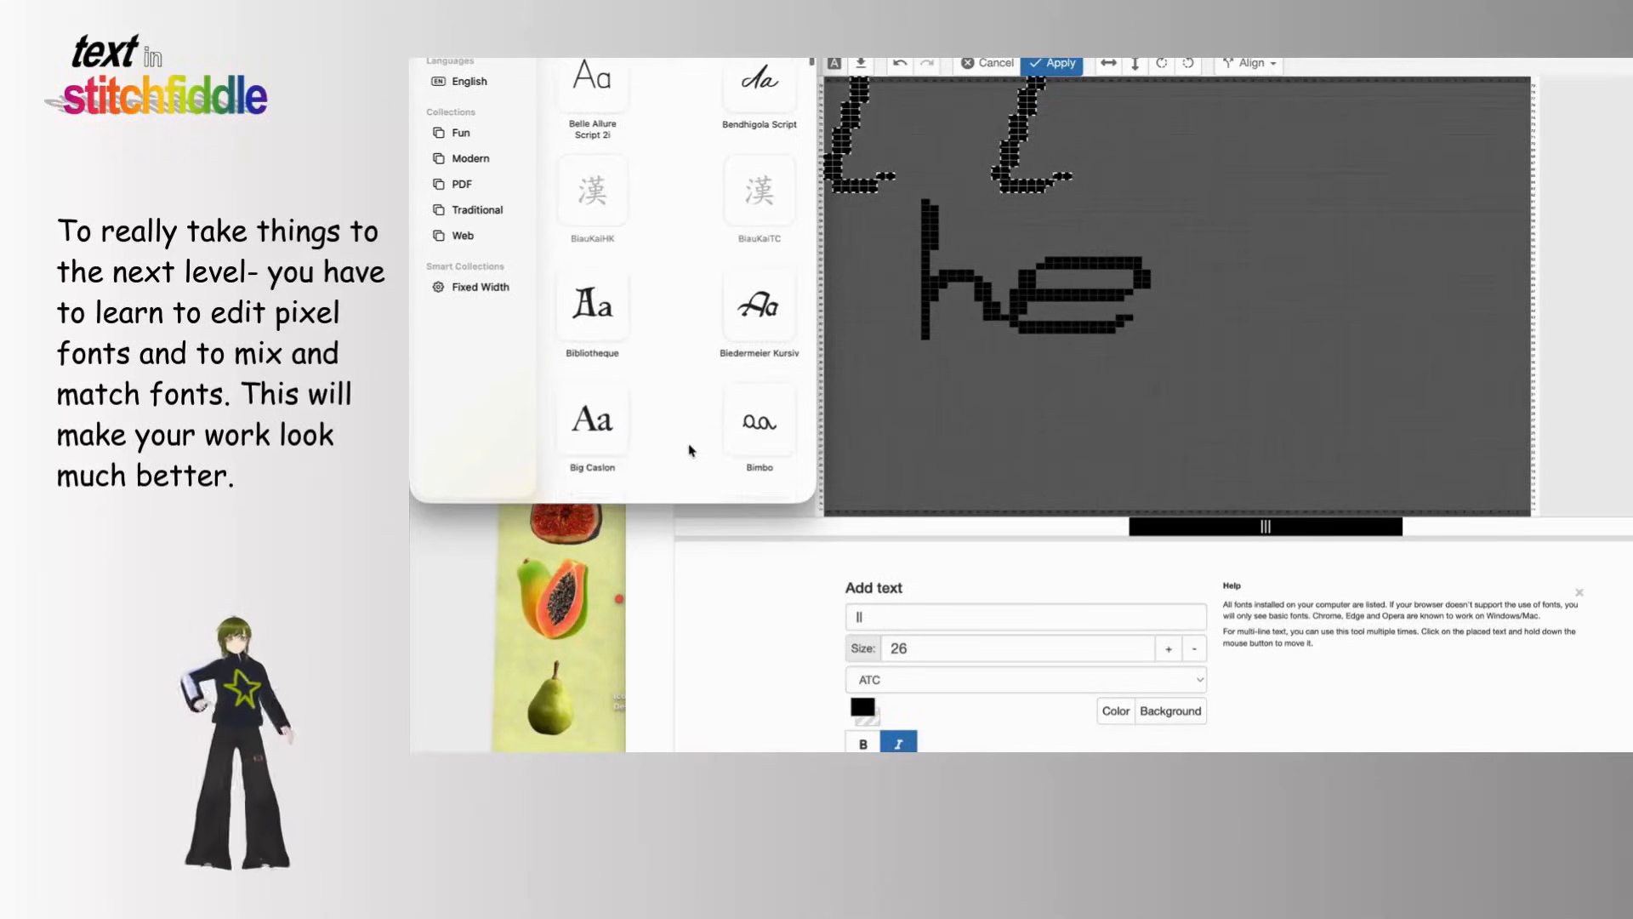
pyautogui.click(924, 680)
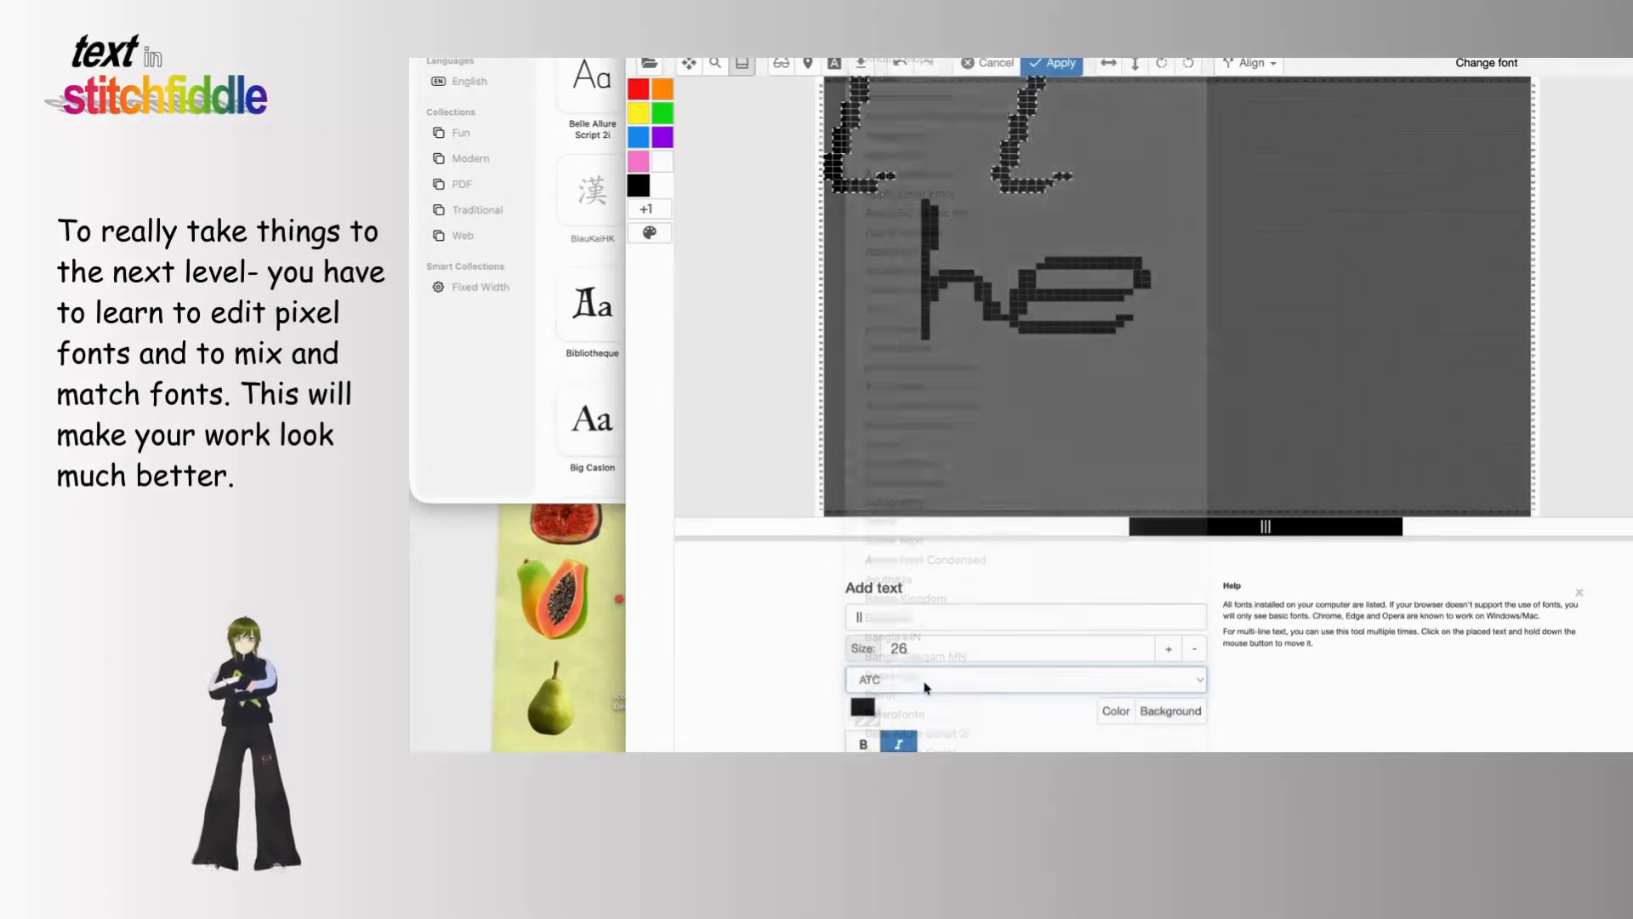
# Step: Position the "ll" right after the e, turn off italic and apply the letters to the chart
pyautogui.moveTo(950, 140); pyautogui.dragTo(1261, 255)
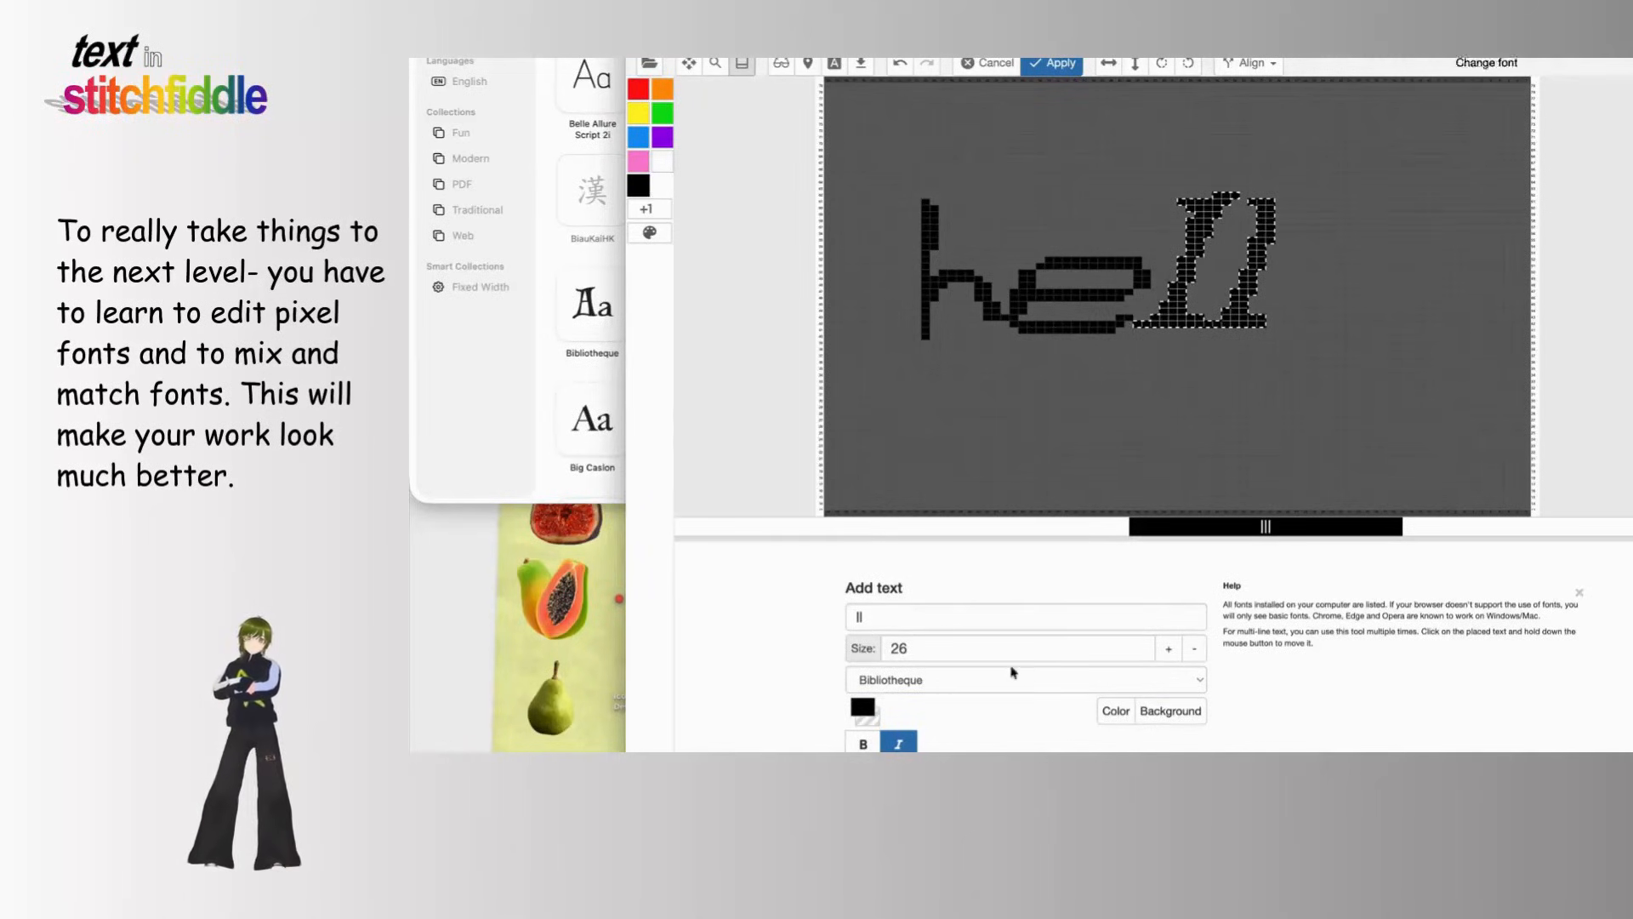
pyautogui.click(899, 743)
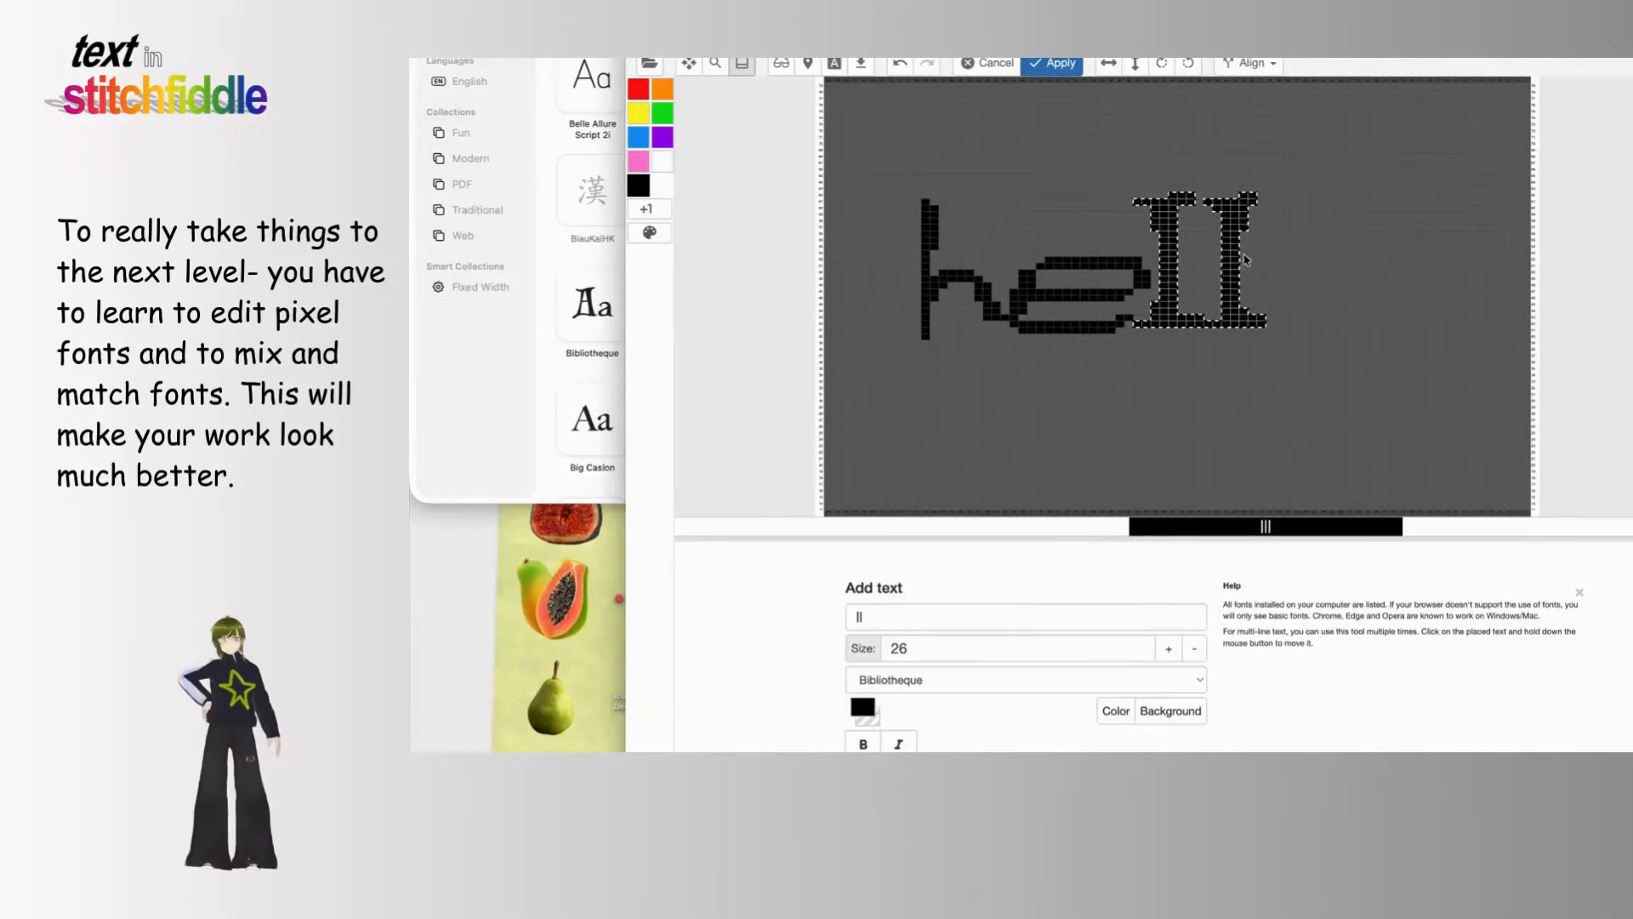
pyautogui.moveTo(1237, 256); pyautogui.dragTo(1237, 259)
pyautogui.click(1091, 442)
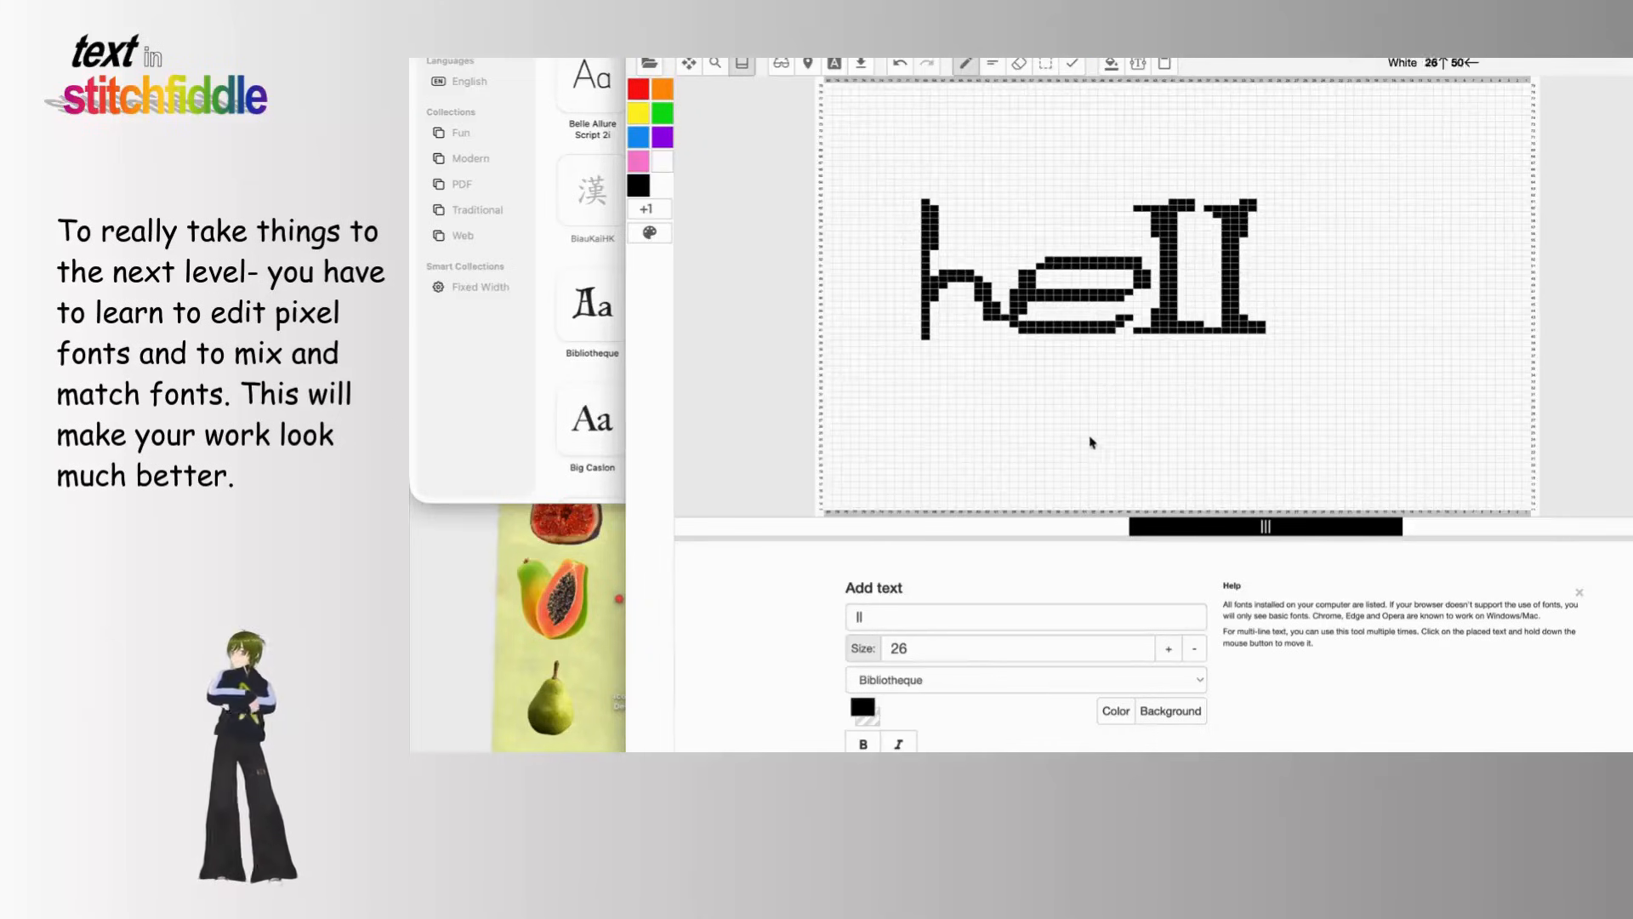
# Step: Enter "o" in italic Bibliotheque, place it right after the second l and apply it to the chart
pyautogui.click(987, 613)
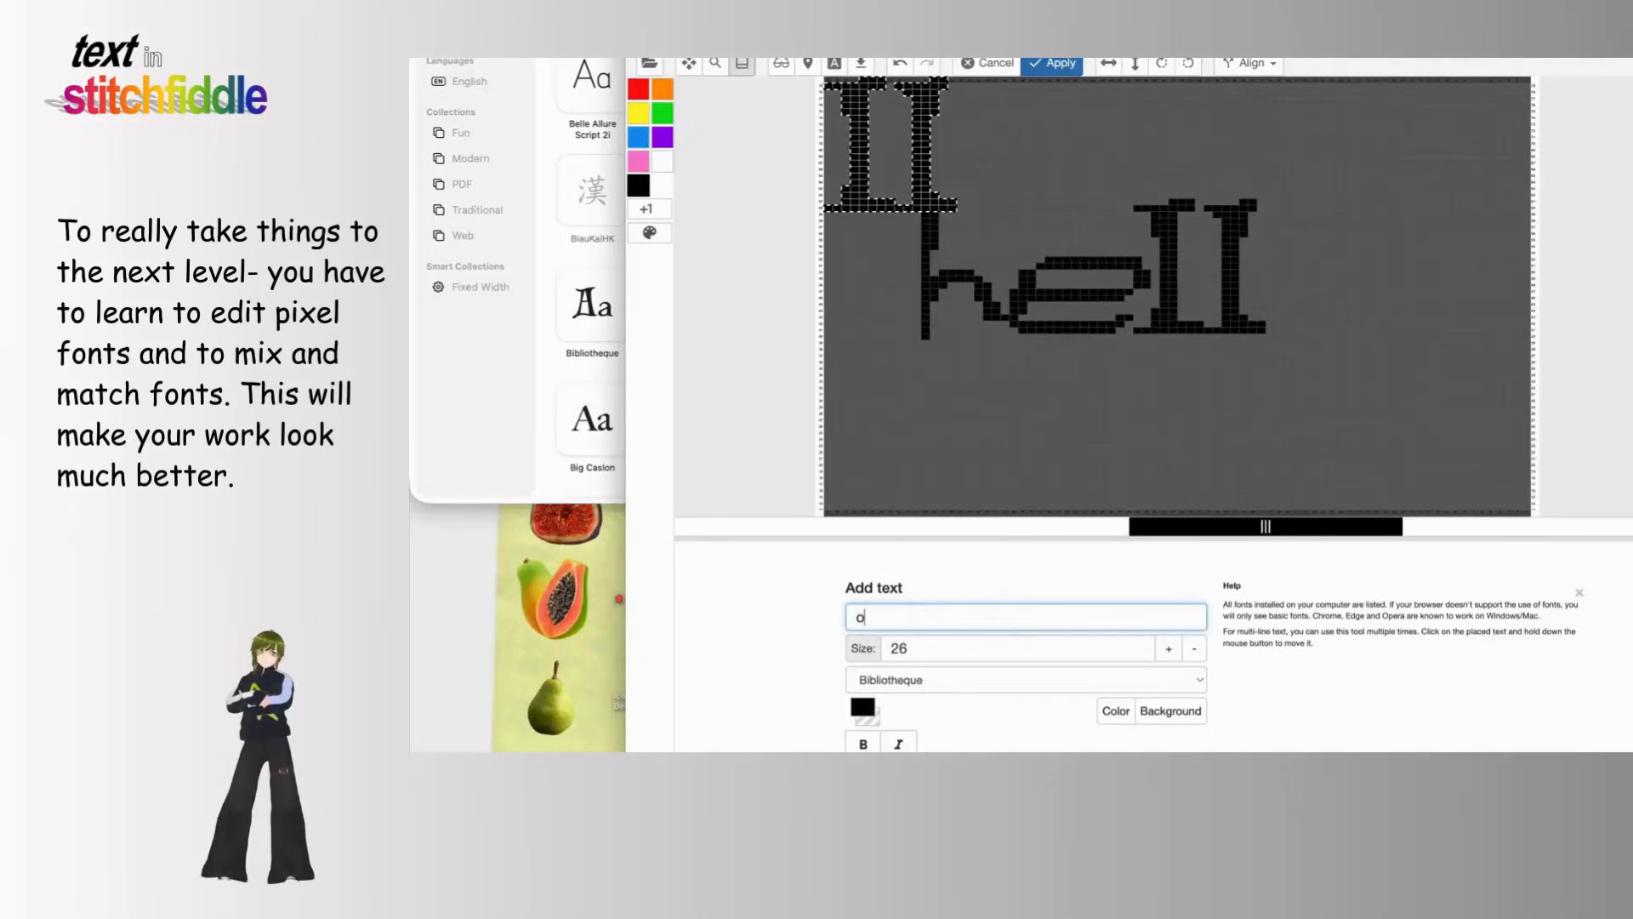
pyautogui.moveTo(896, 138); pyautogui.dragTo(1331, 316)
pyautogui.click(898, 745)
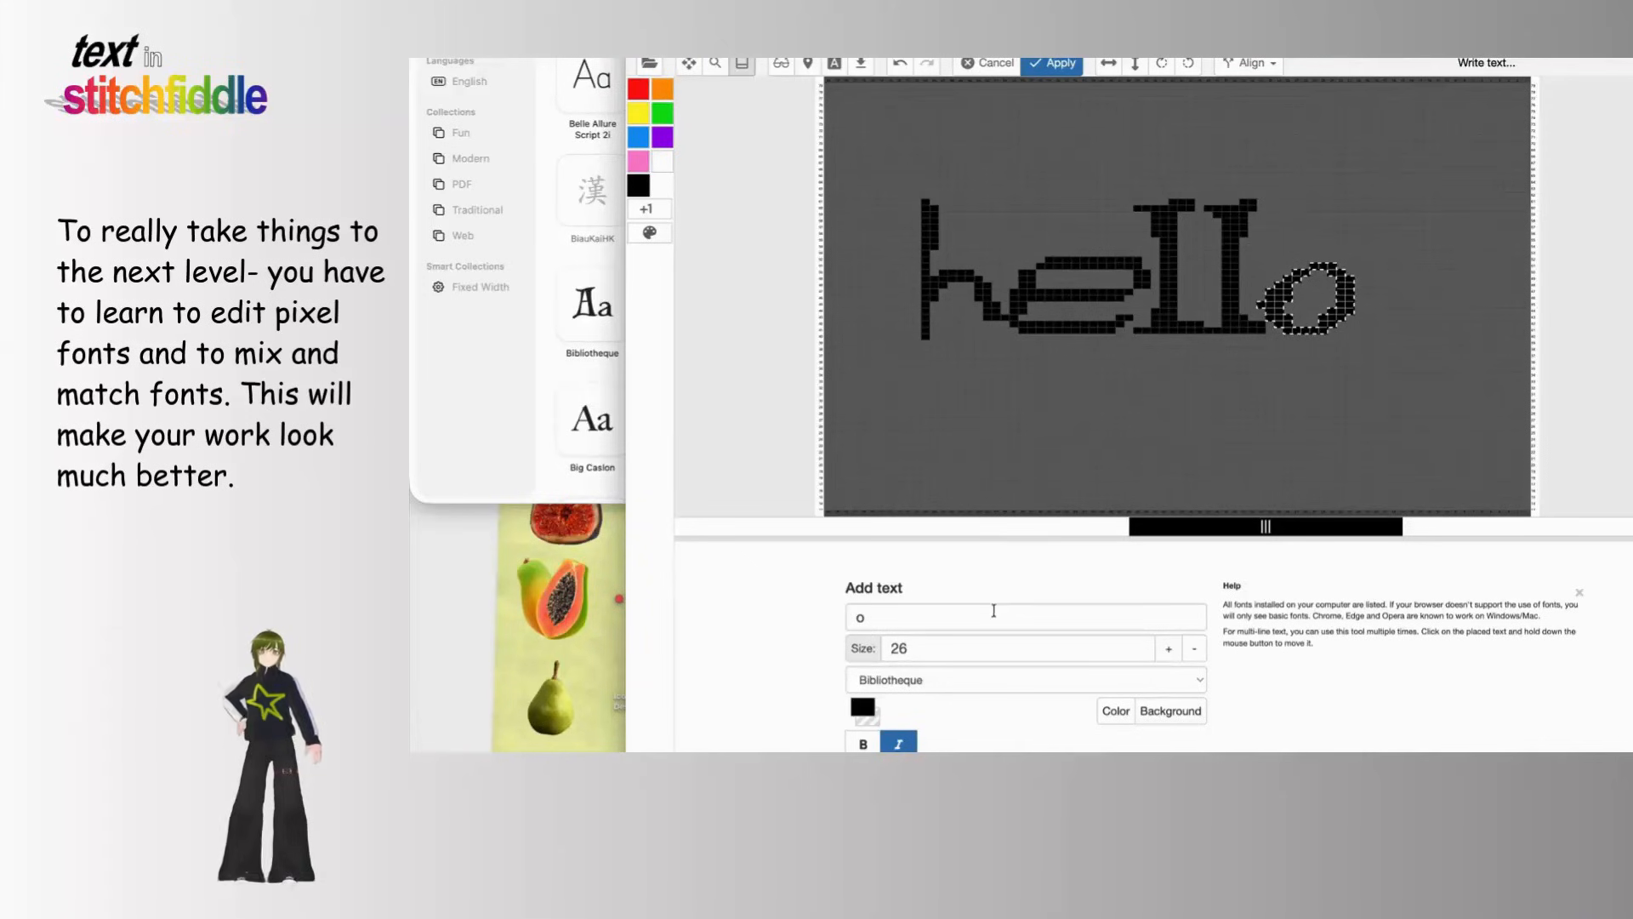
pyautogui.click(1289, 690)
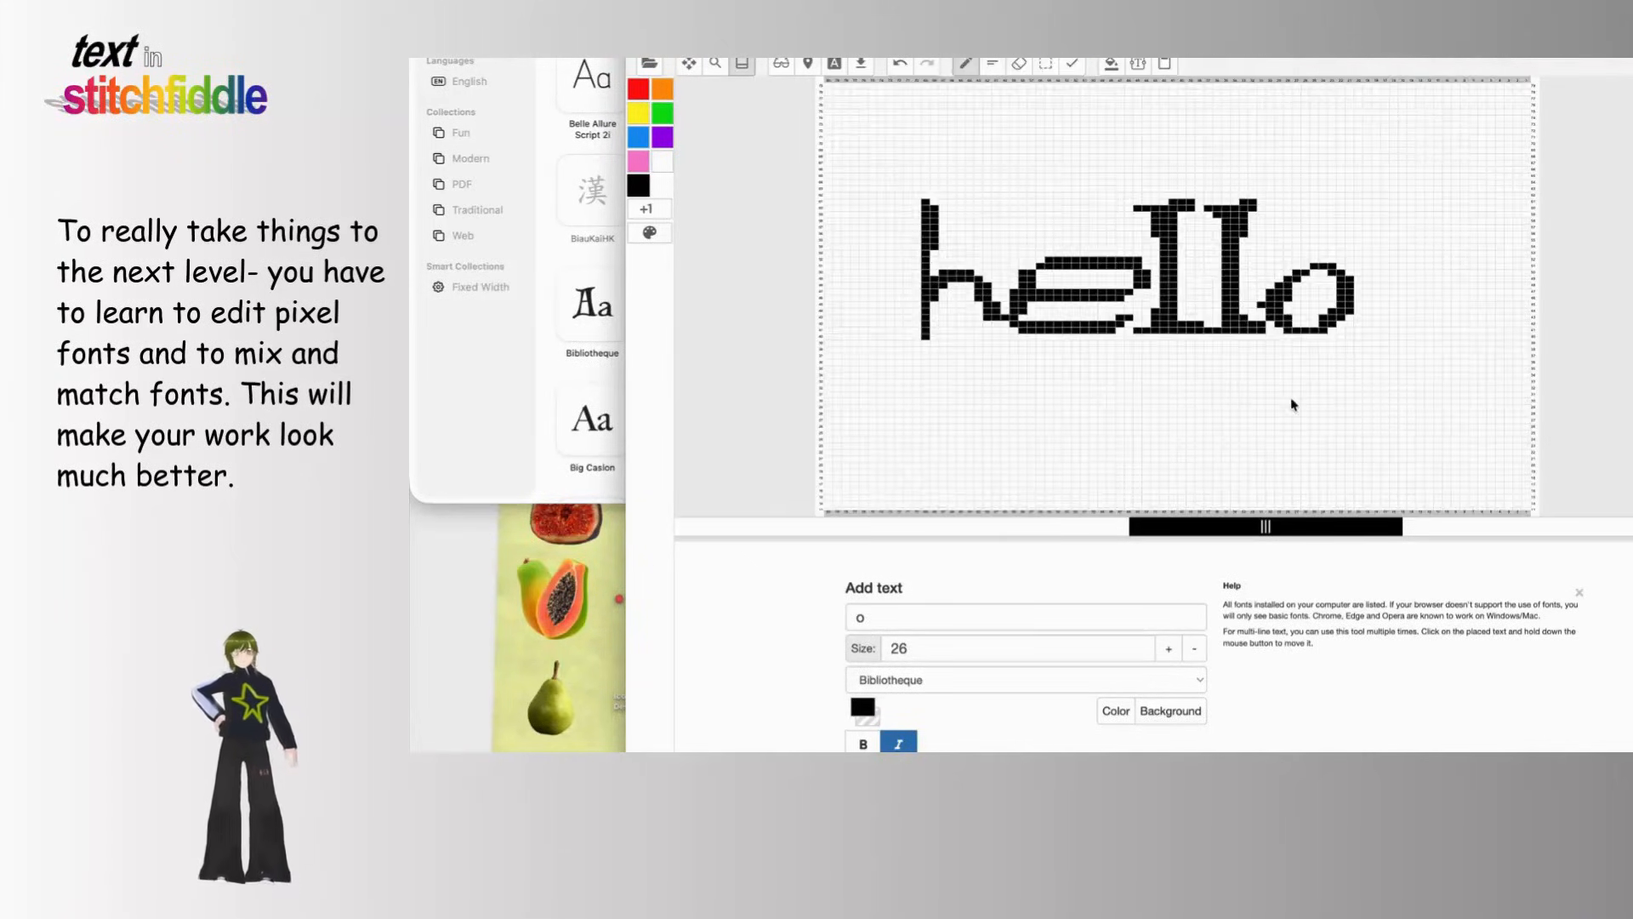
# Step: Collapse the text settings, select the area around the "hello" lettering, align it at the center of the chart and apply the move
pyautogui.moveTo(1119, 508); pyautogui.dragTo(1086, 689)
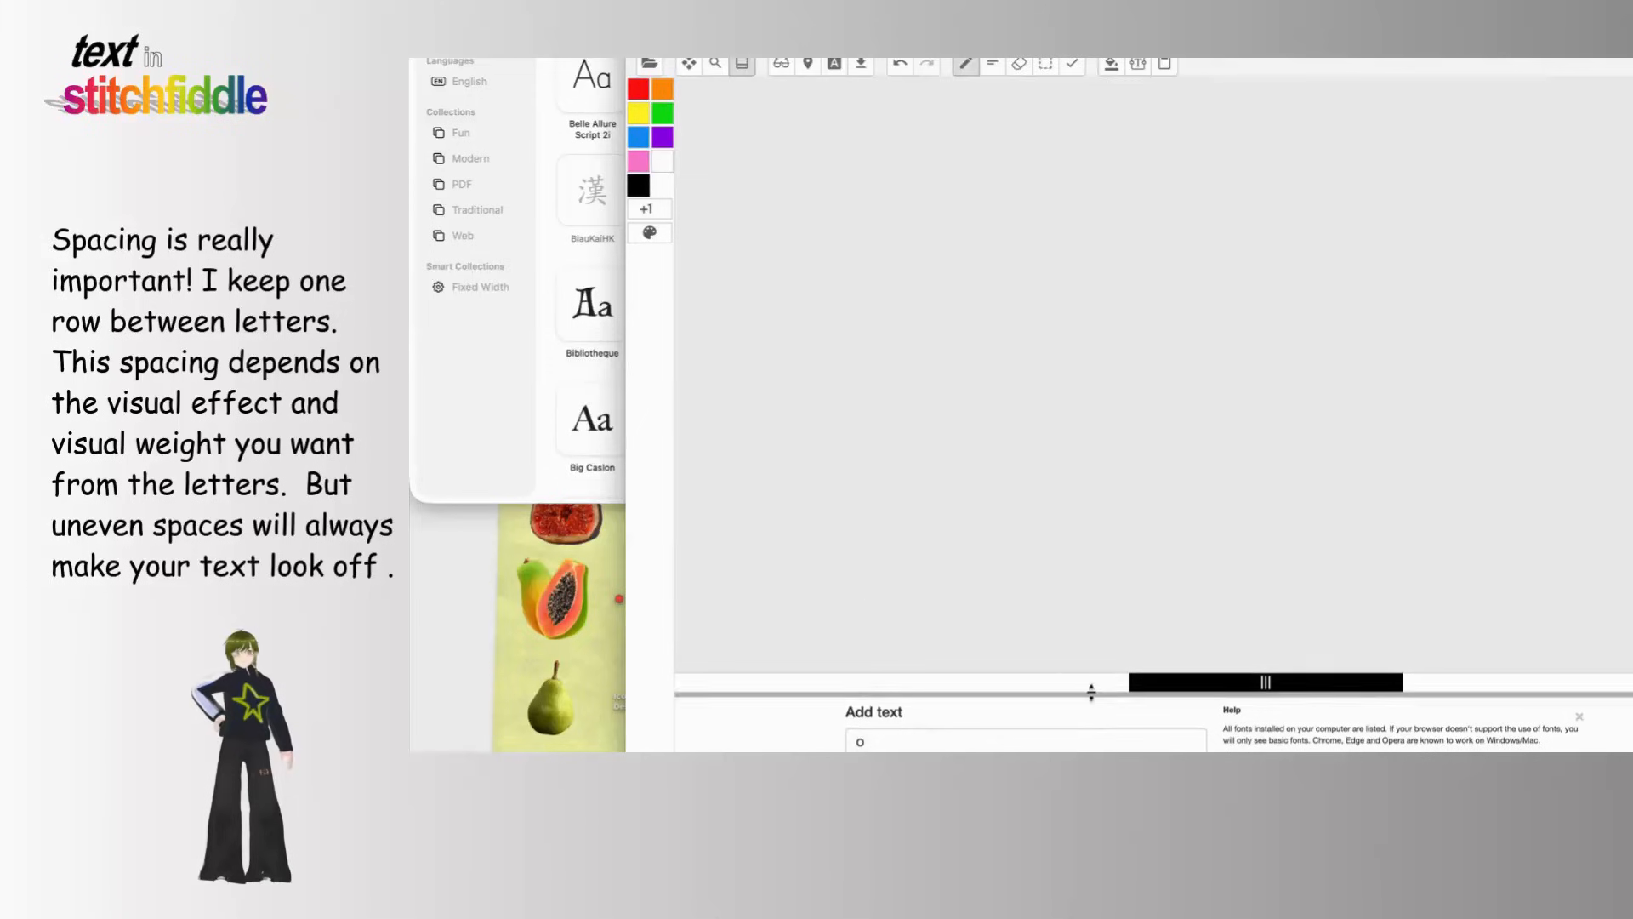
pyautogui.click(1138, 64)
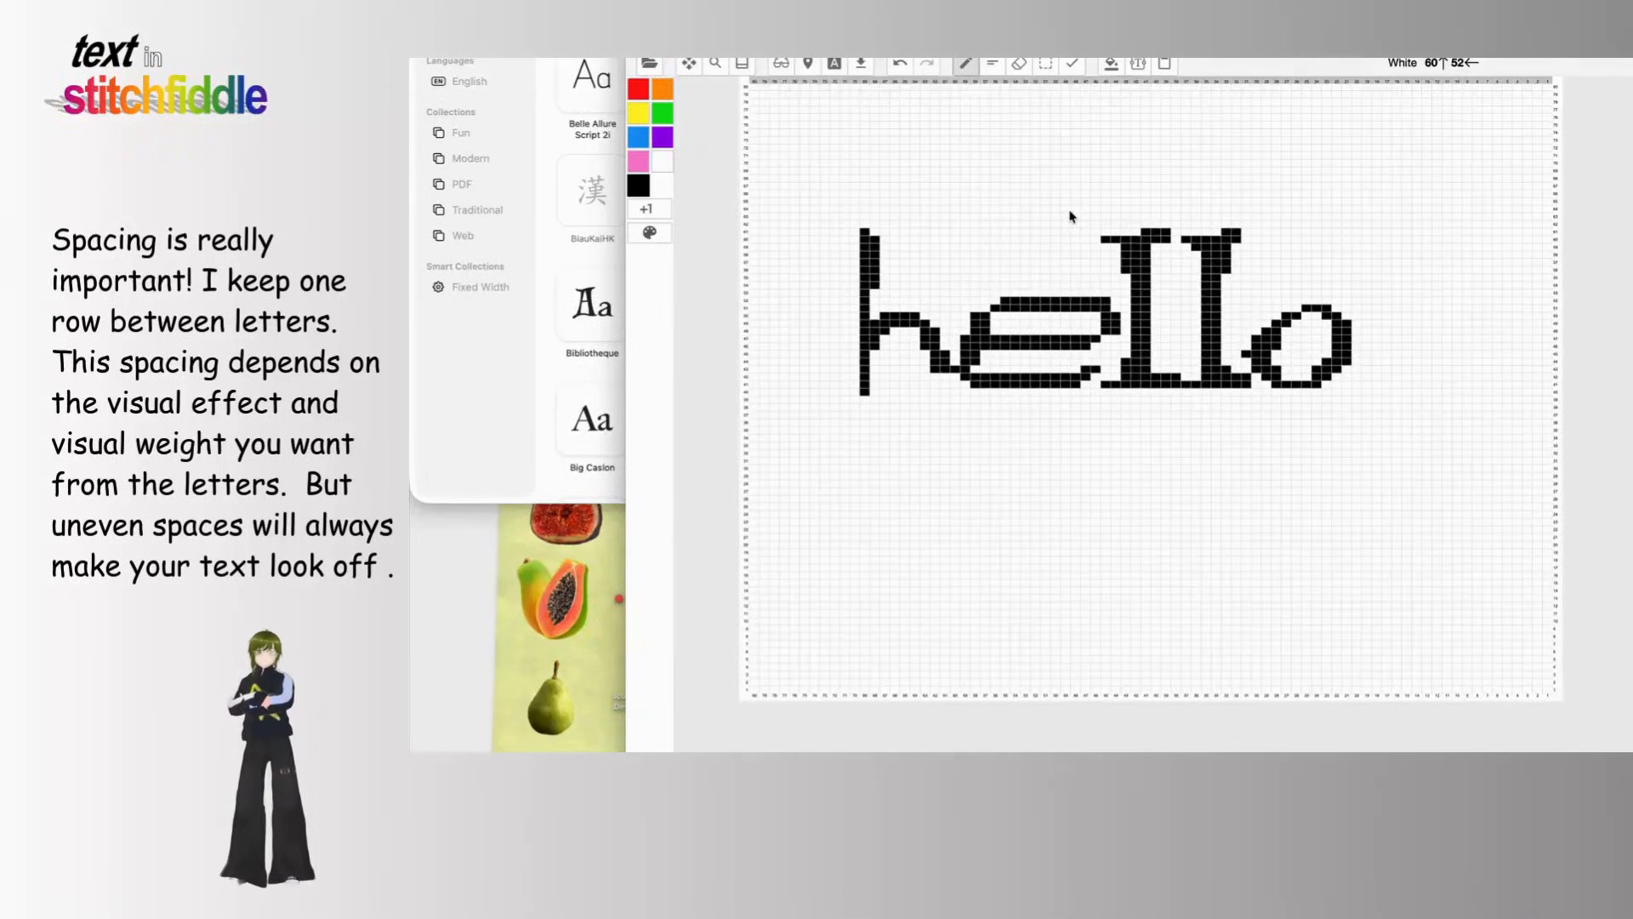
pyautogui.click(1046, 64)
pyautogui.moveTo(1399, 395); pyautogui.dragTo(821, 192)
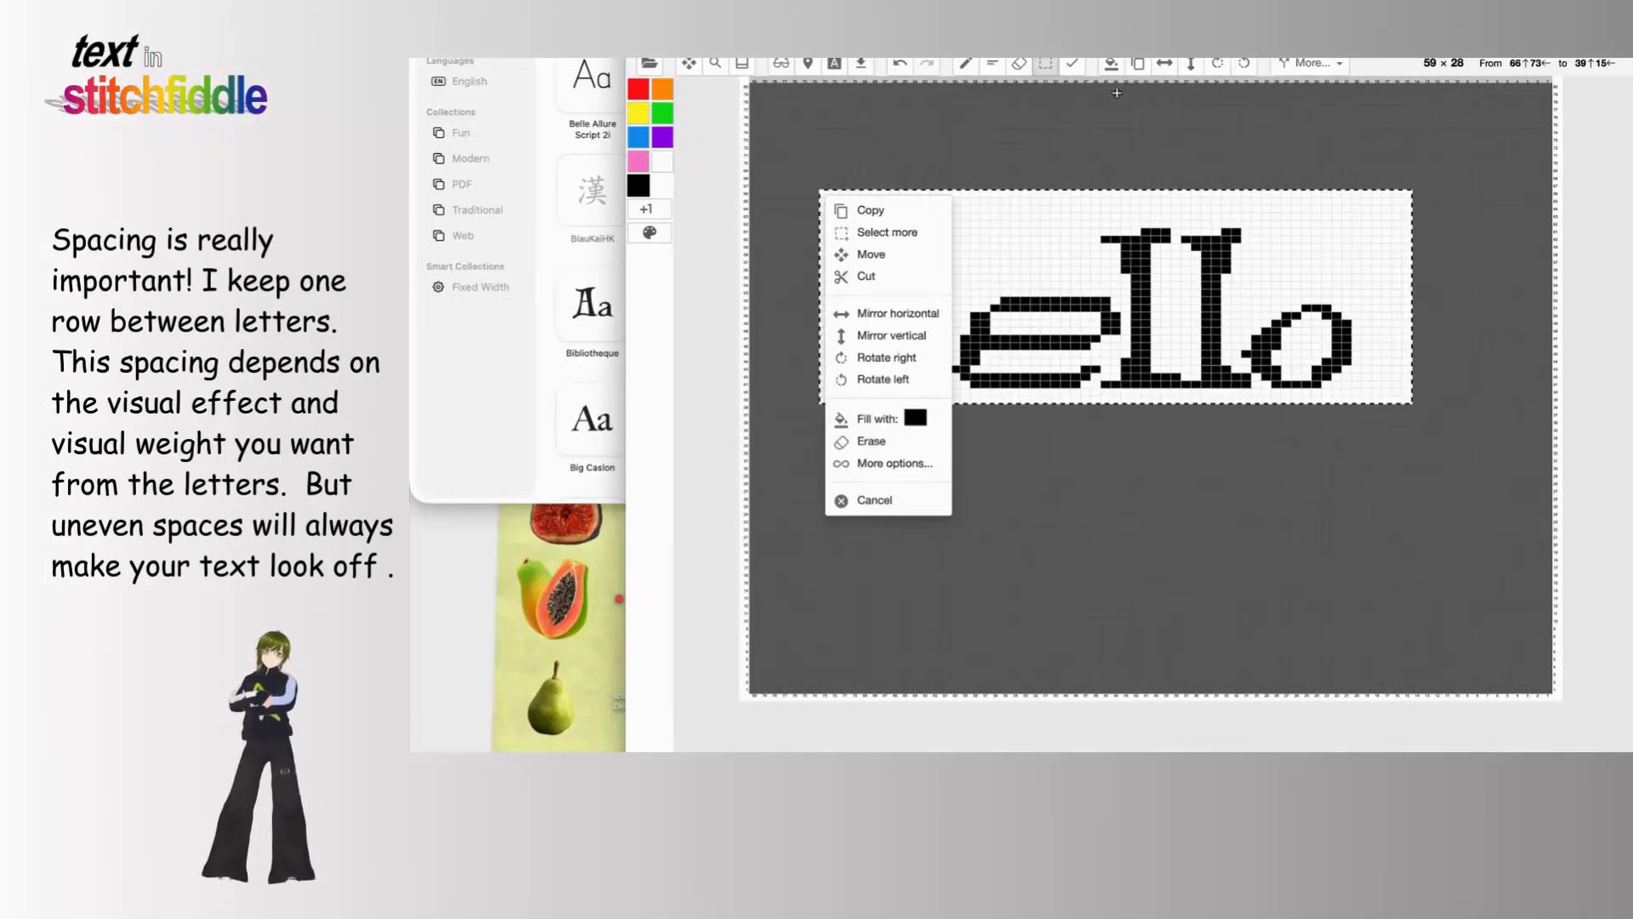
pyautogui.click(872, 254)
pyautogui.click(1249, 63)
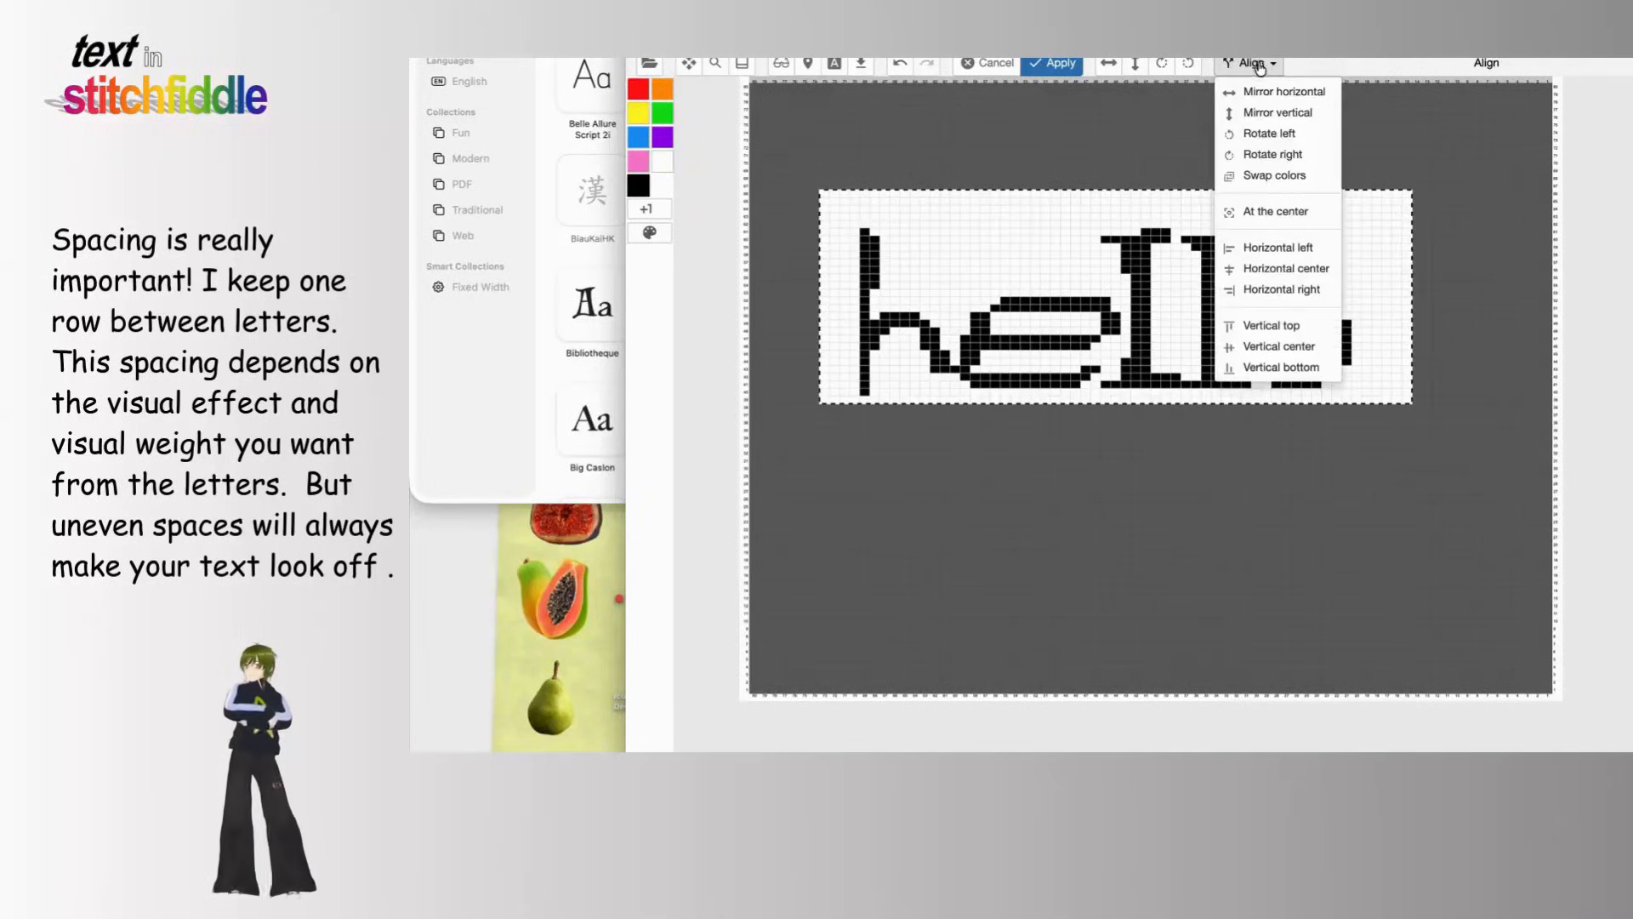
pyautogui.click(1259, 213)
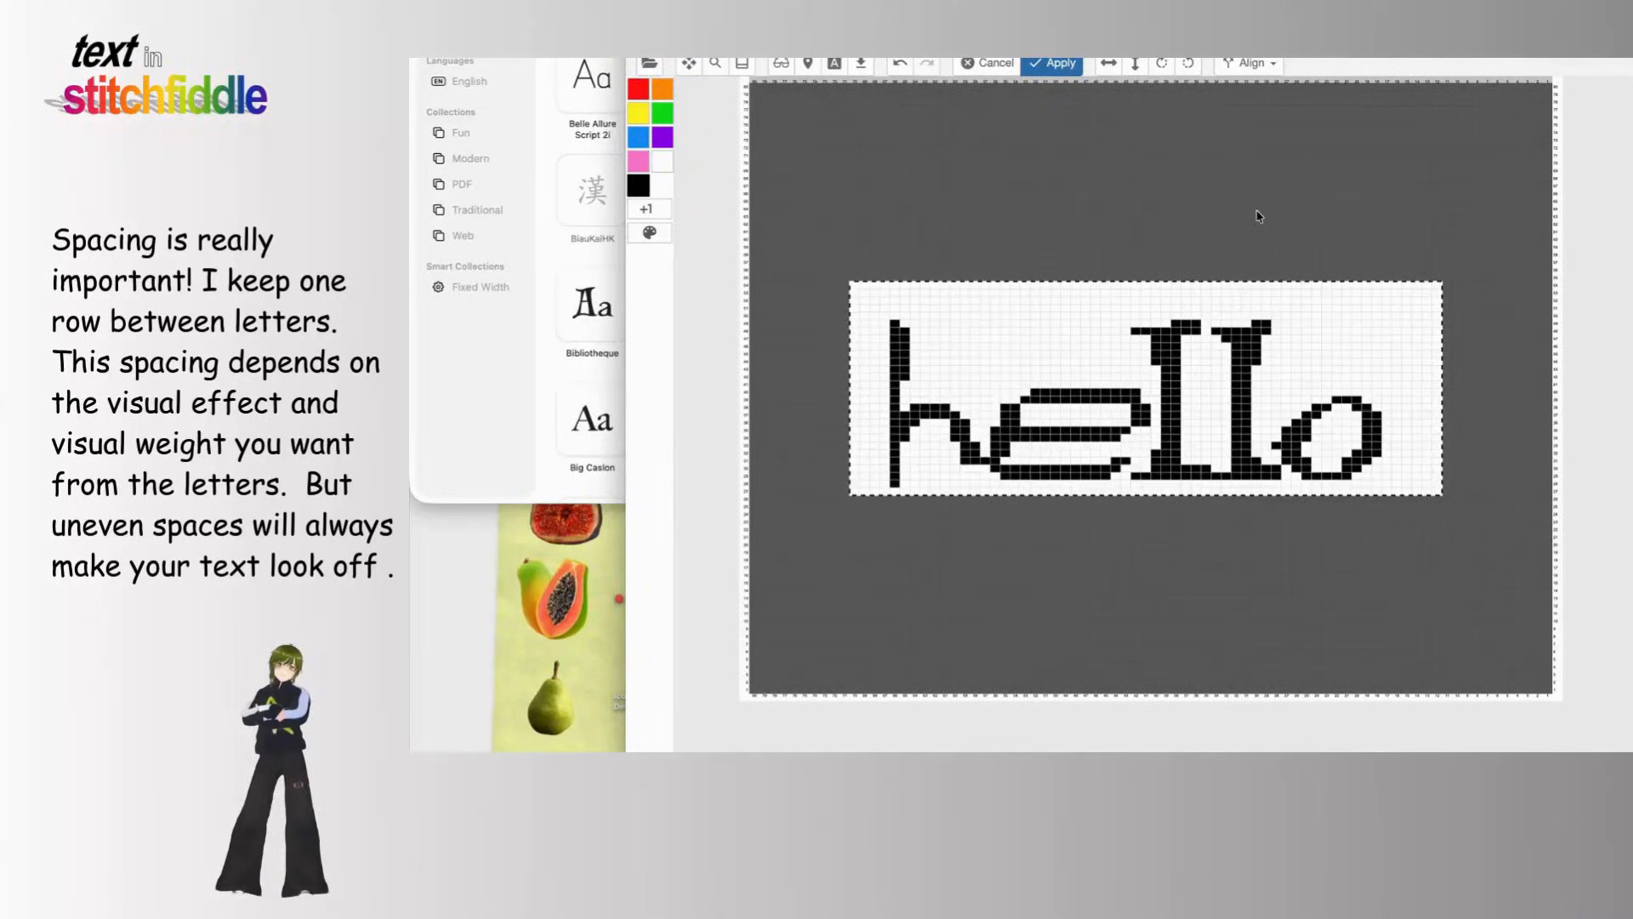
pyautogui.press('Return')
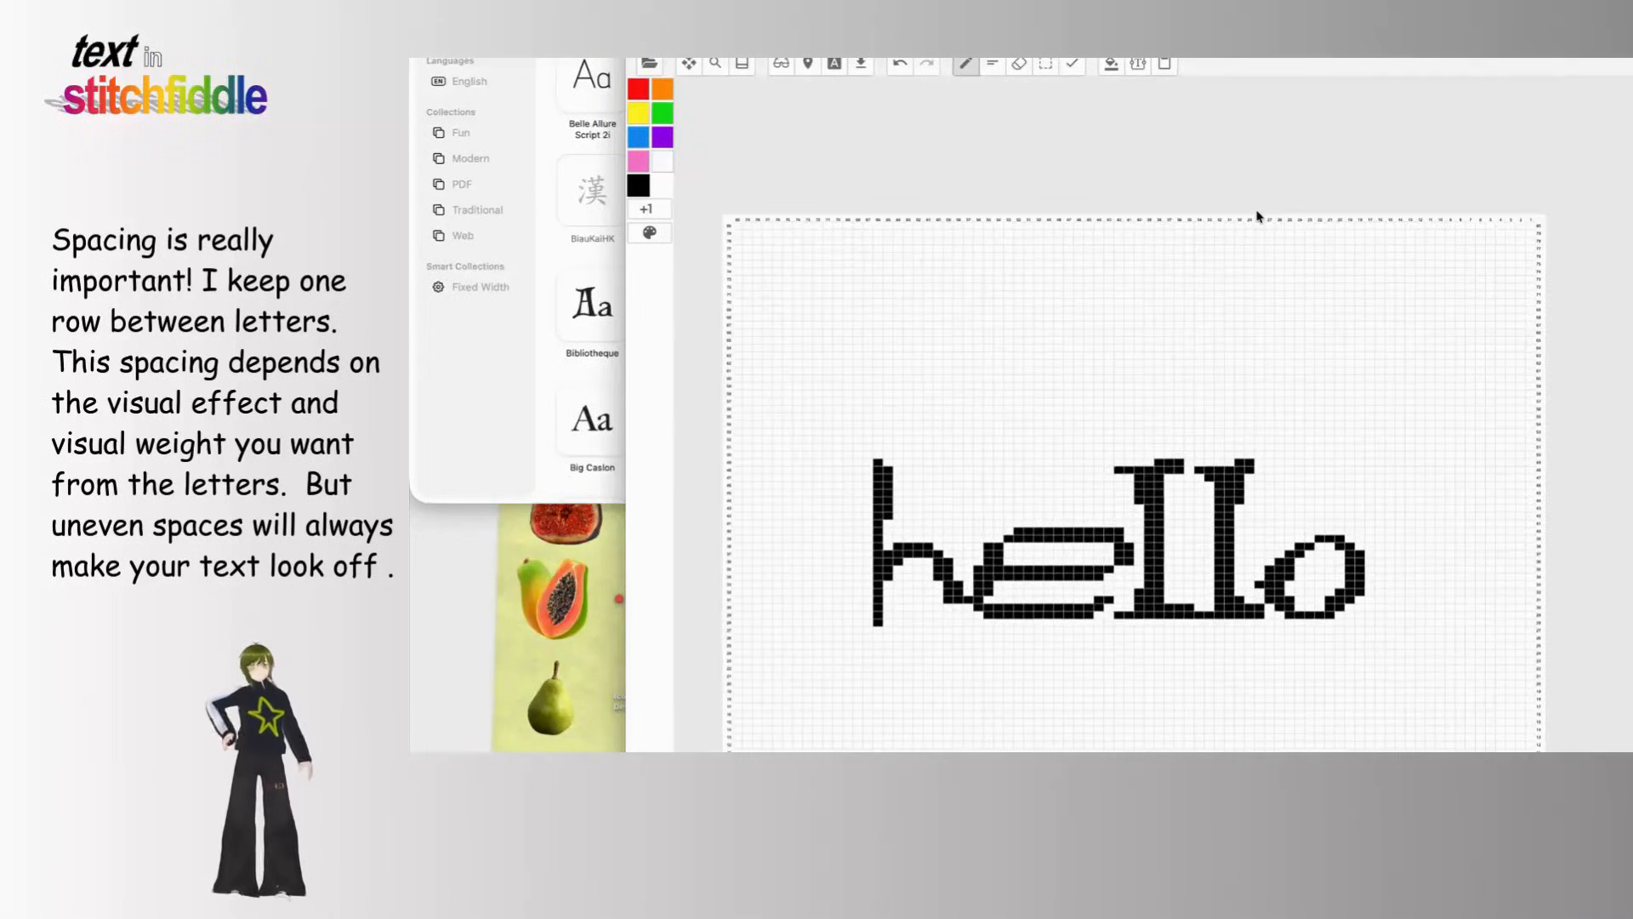
# Step: Thicken the lower part of the h's stem in black and add a two-stitch serif extending left from its top
pyautogui.scroll(5, 1257, 216)
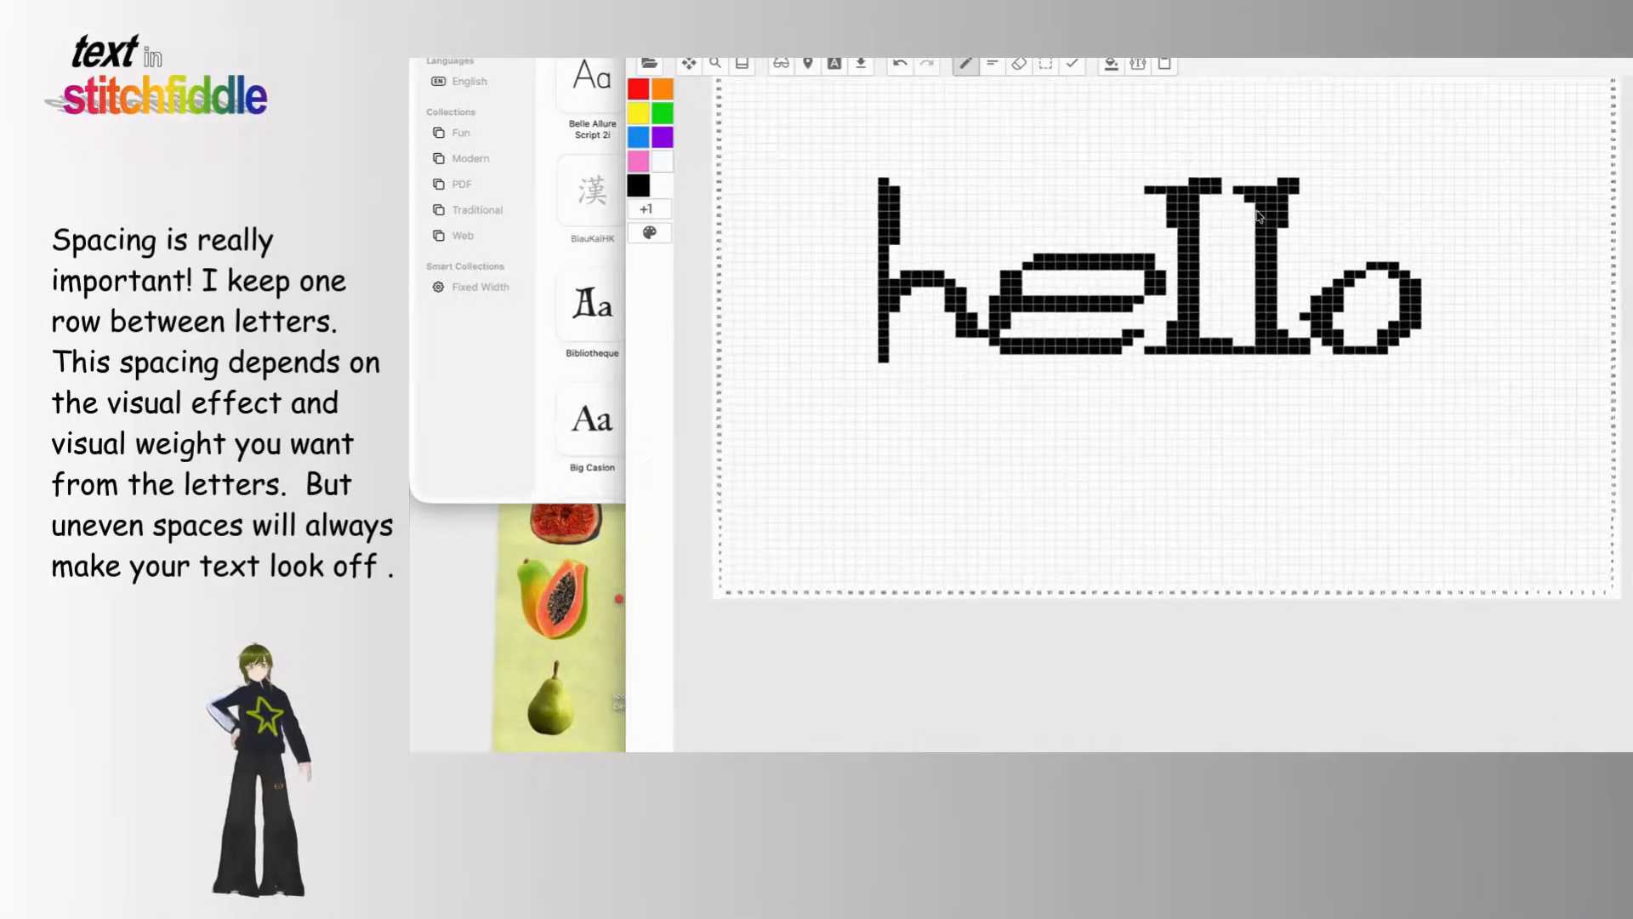
pyautogui.scroll(3, 1257, 216)
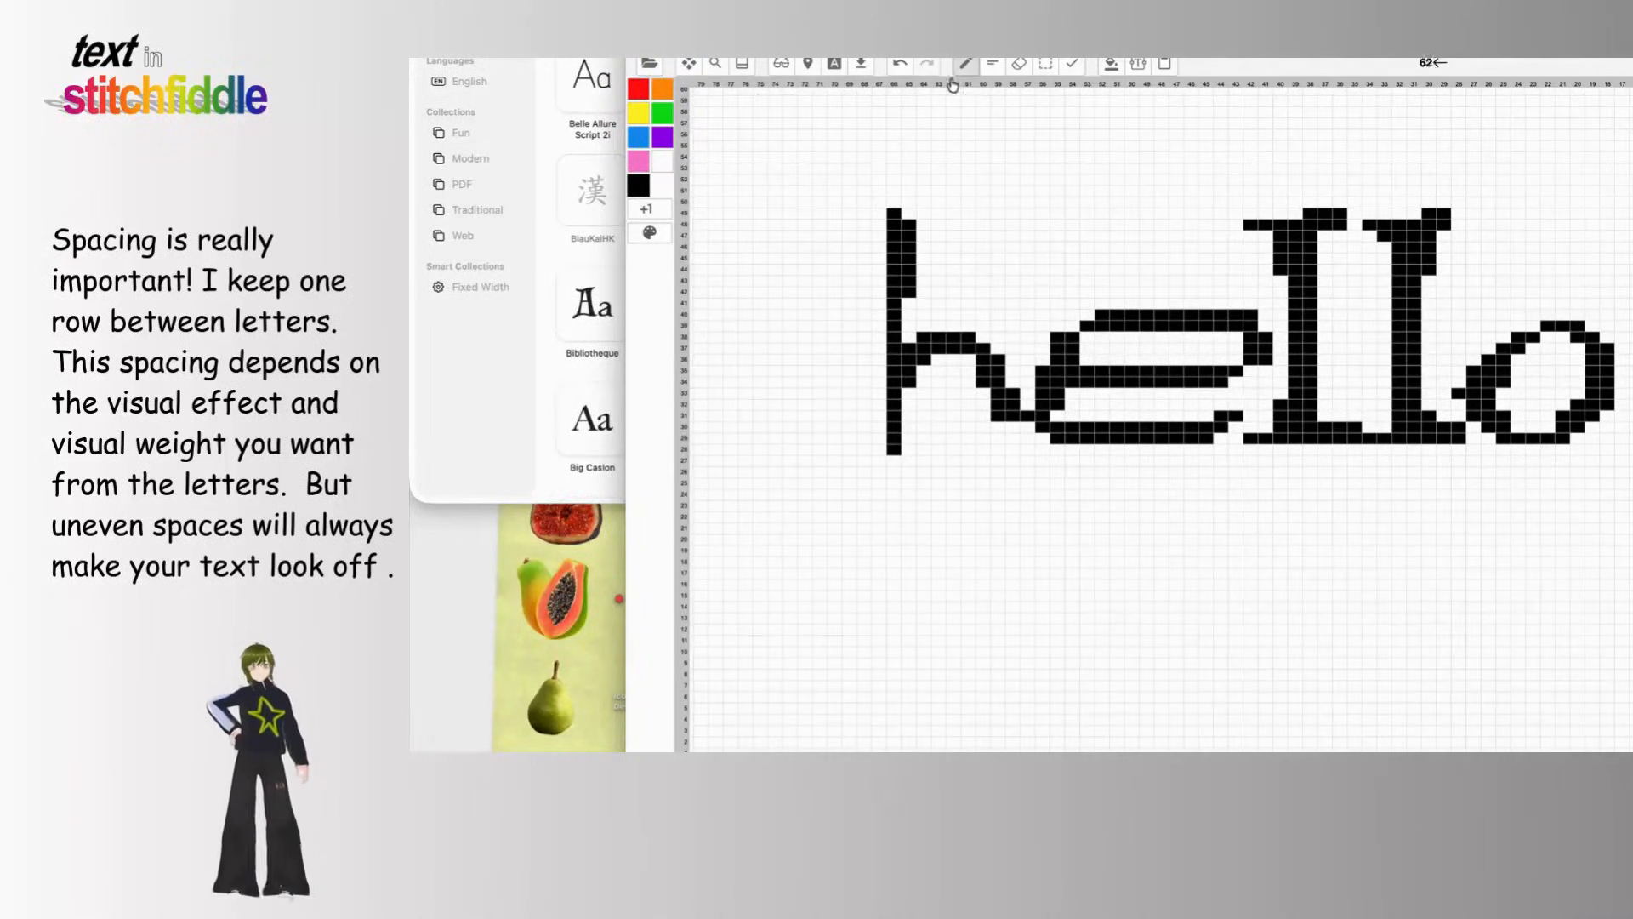
pyautogui.moveTo(907, 311); pyautogui.dragTo(911, 451)
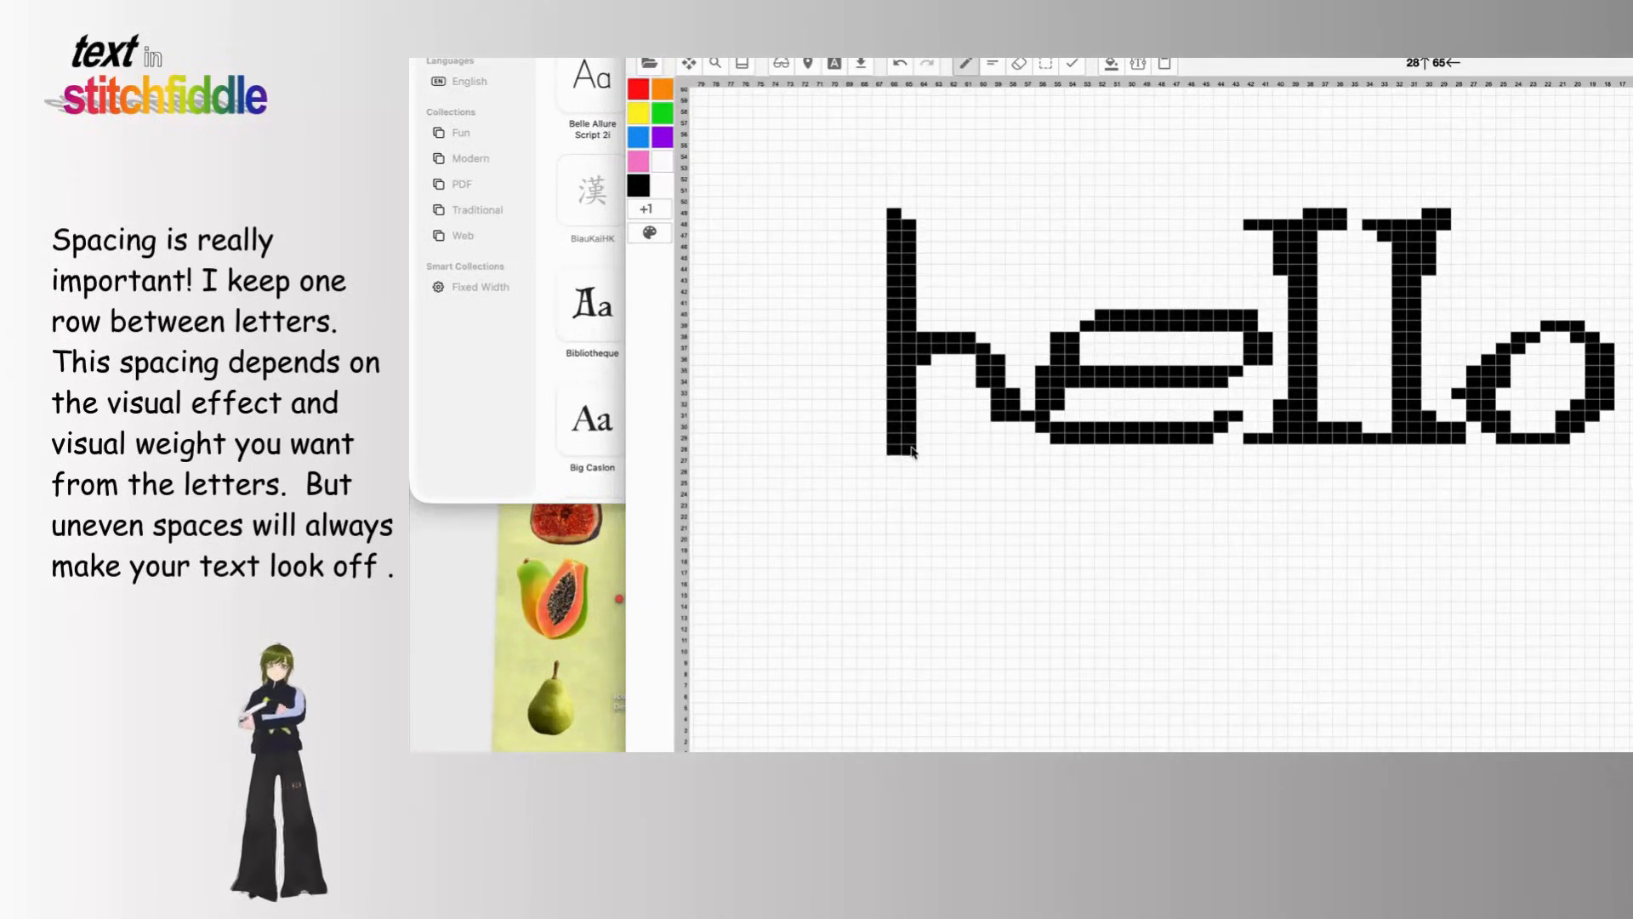
pyautogui.click(880, 202)
pyautogui.click(865, 202)
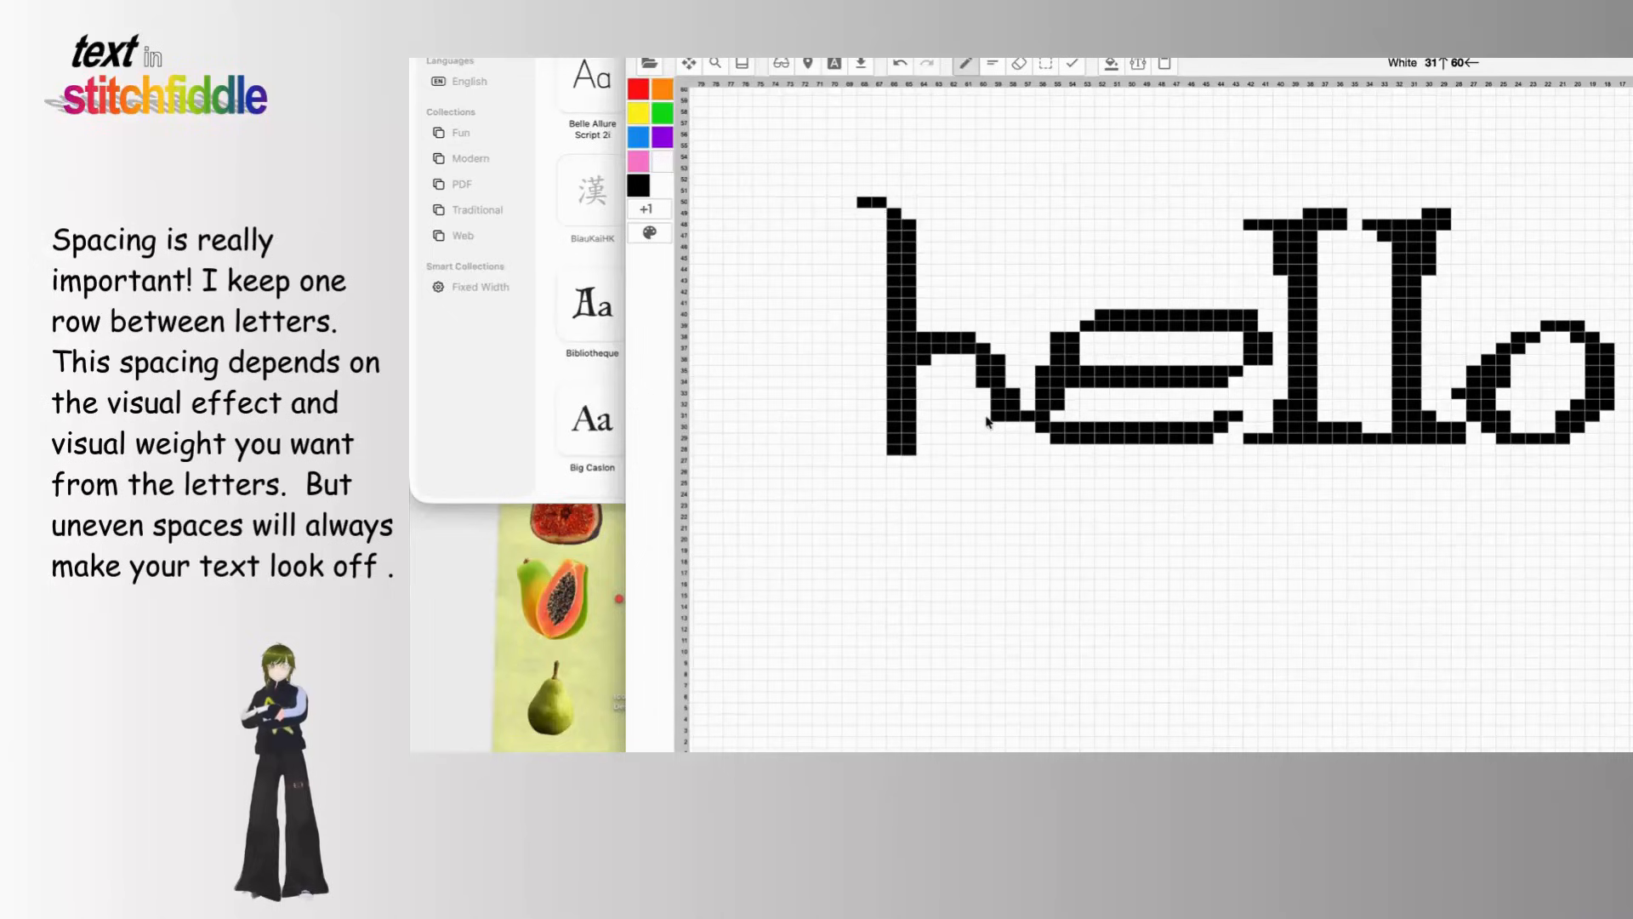
# Step: Draw a small black foot on the h's right leg, using white to leave one open stitch inside it
pyautogui.click(1012, 437)
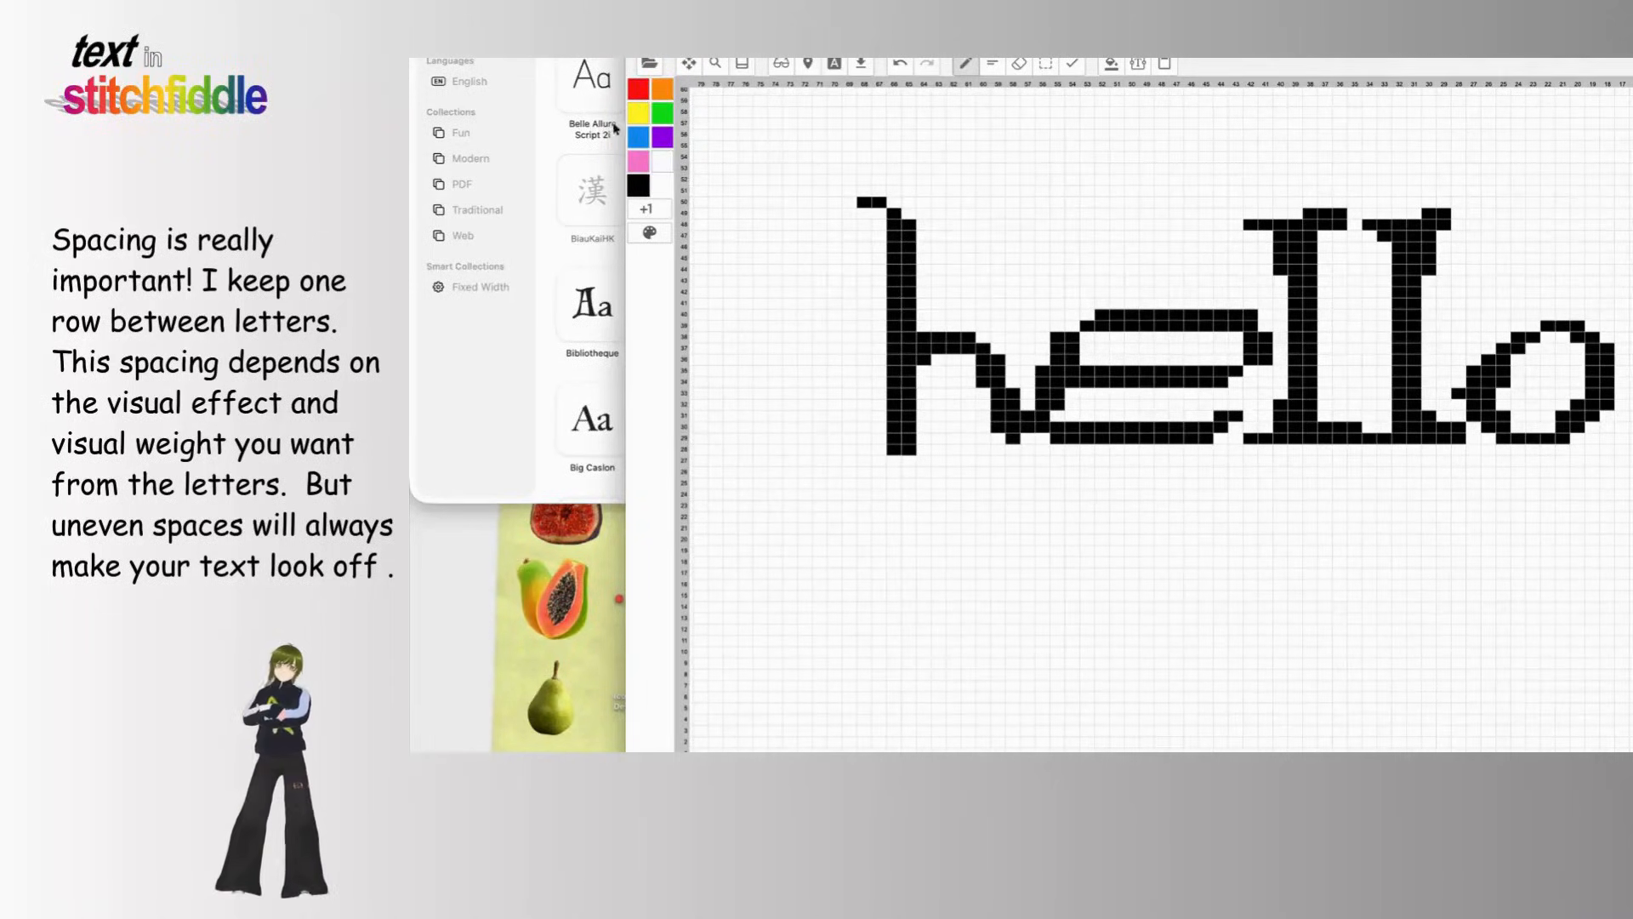
pyautogui.rightClick(683, 167)
pyautogui.click(657, 182)
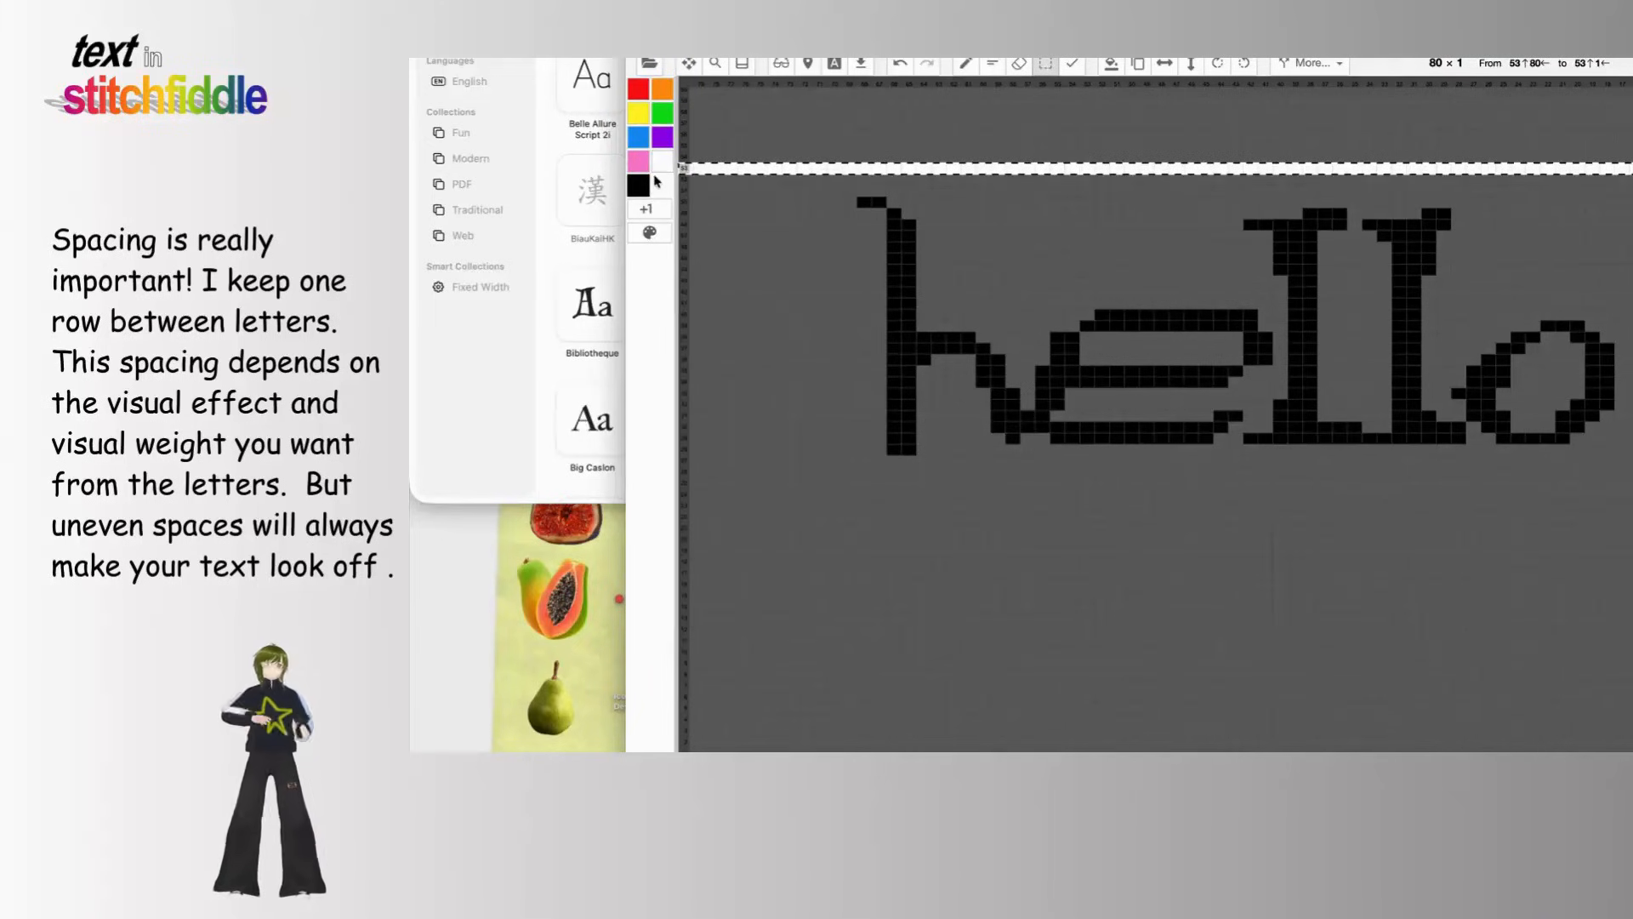
pyautogui.click(661, 164)
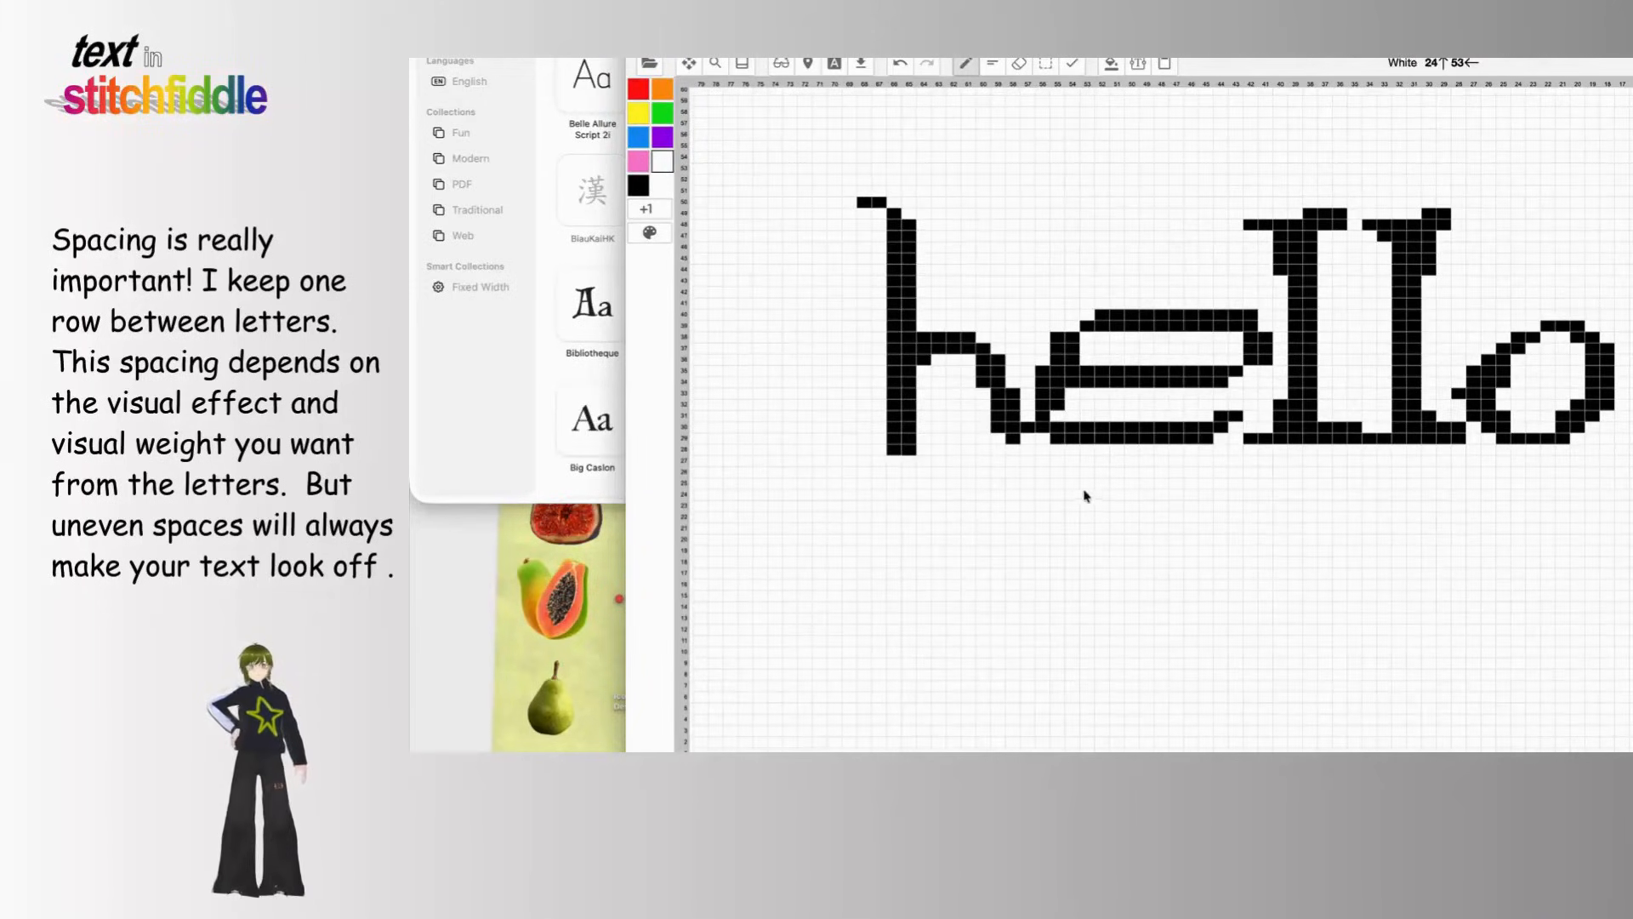
pyautogui.click(1013, 449)
pyautogui.click(1000, 438)
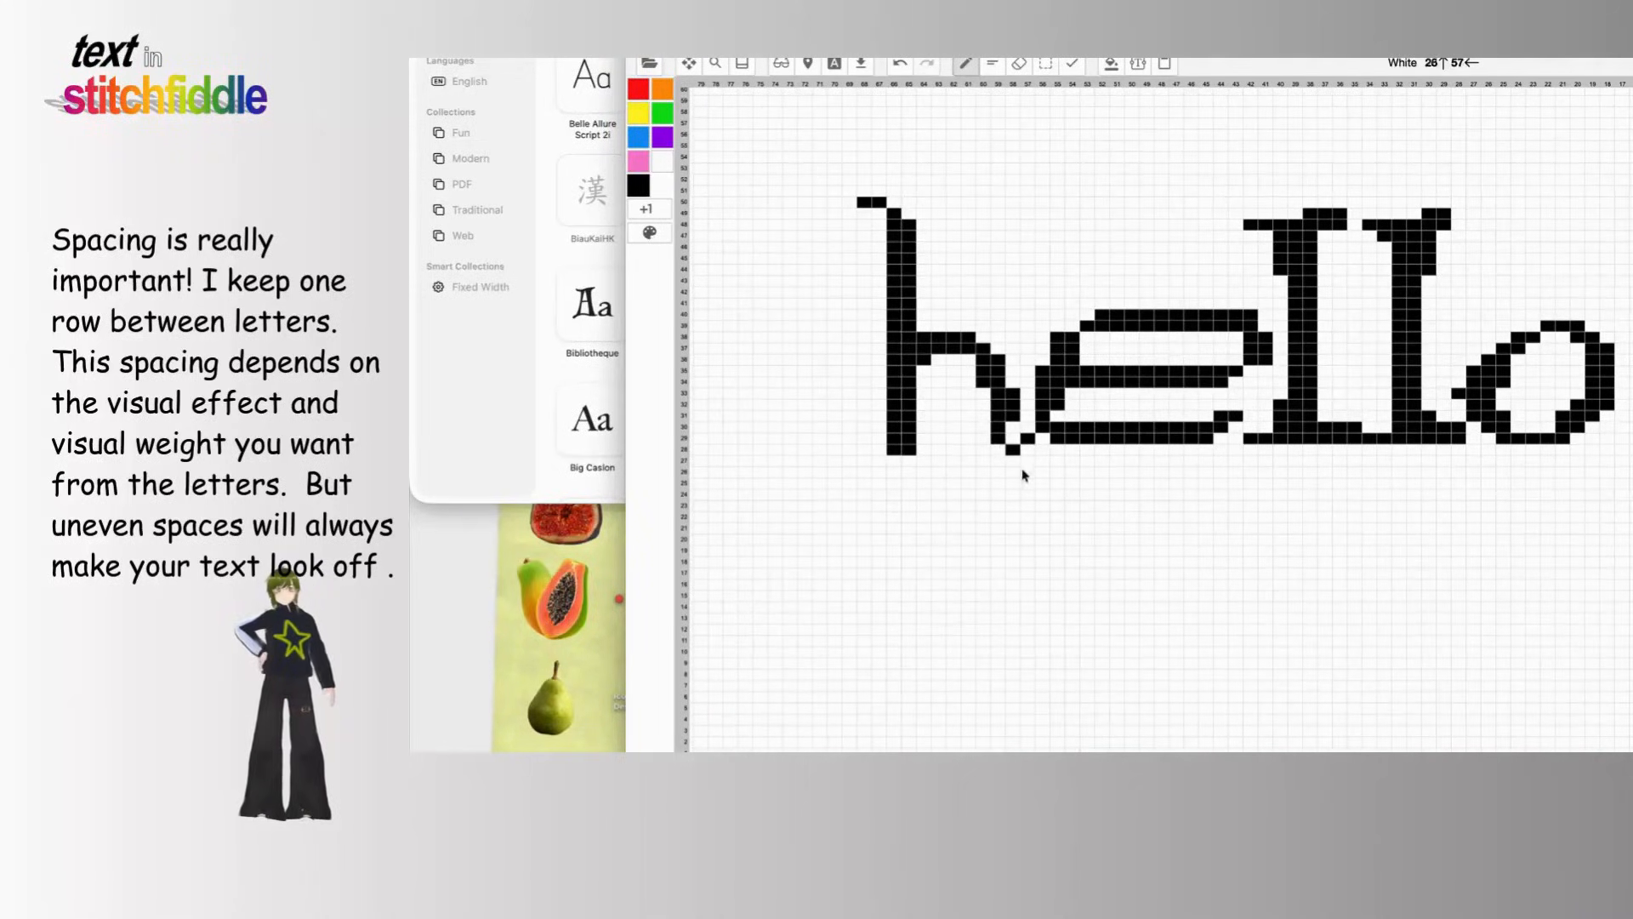
pyautogui.click(1002, 449)
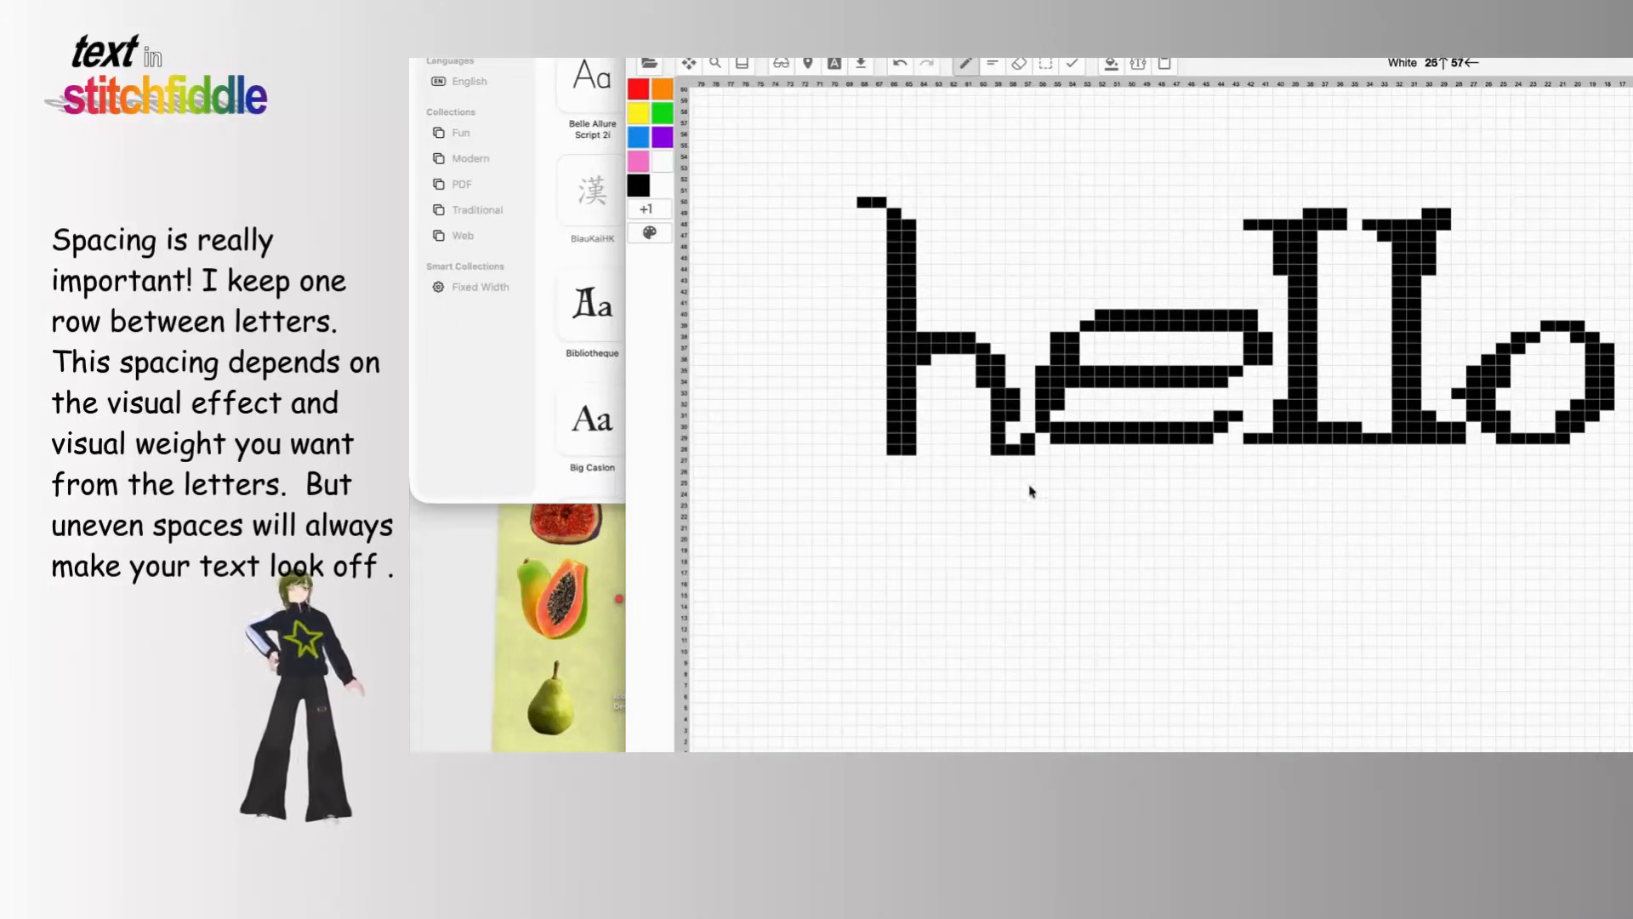
# Step: Try filling the open stitch in the h's right foot with black, and undo the fill
pyautogui.click(1013, 442)
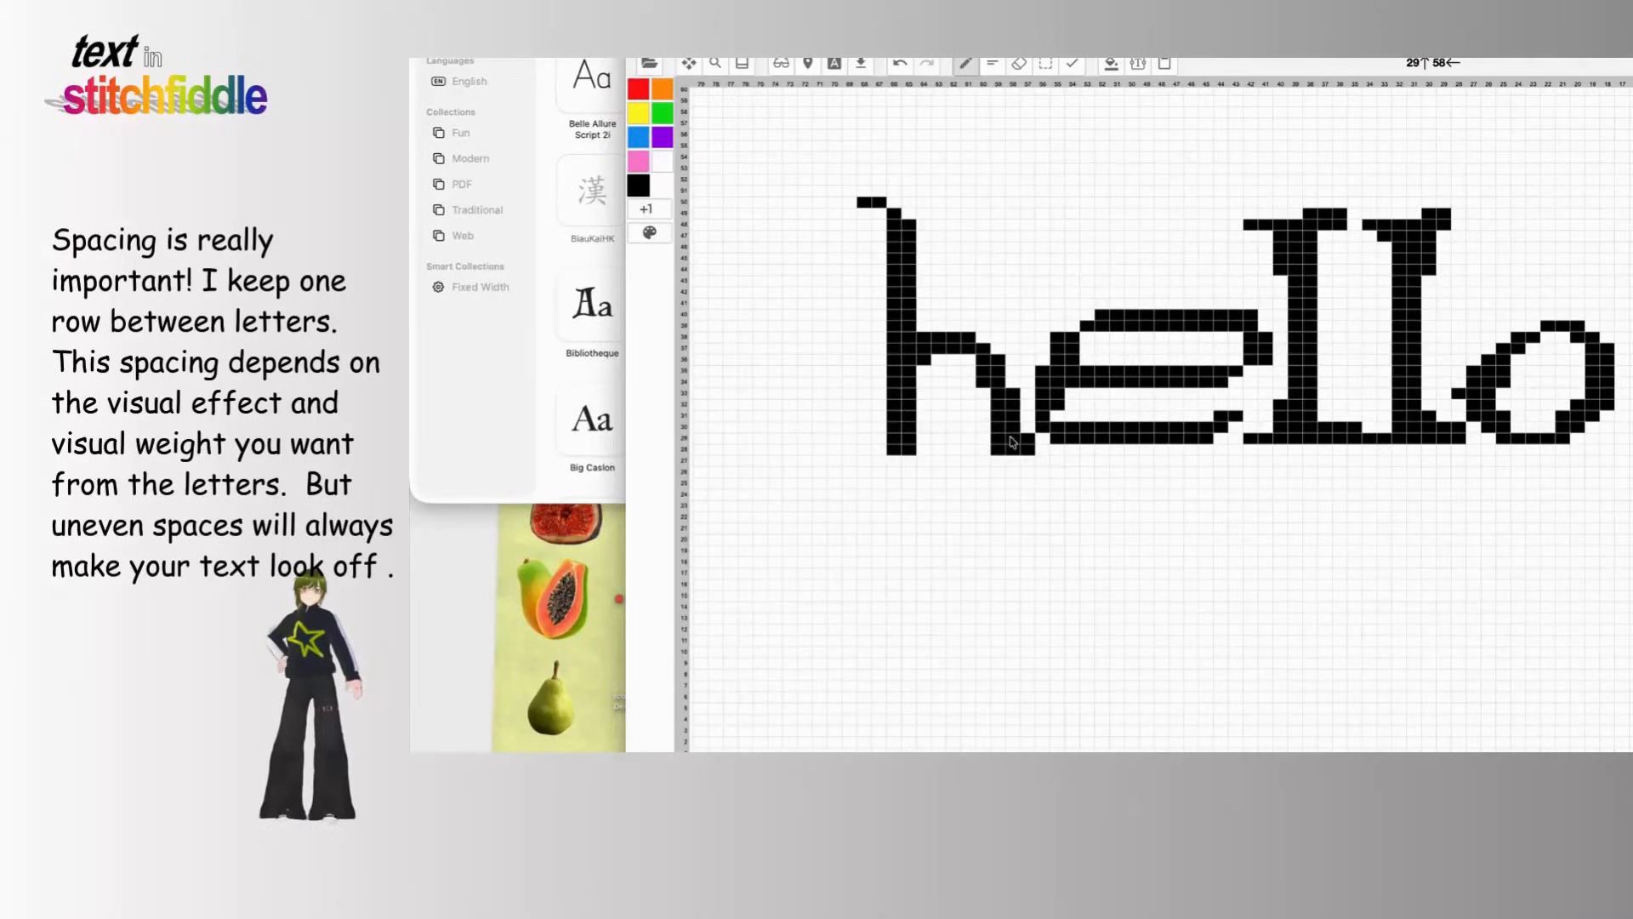
pyautogui.press('super+z')
pyautogui.press('super+z')
pyautogui.press('super+z')
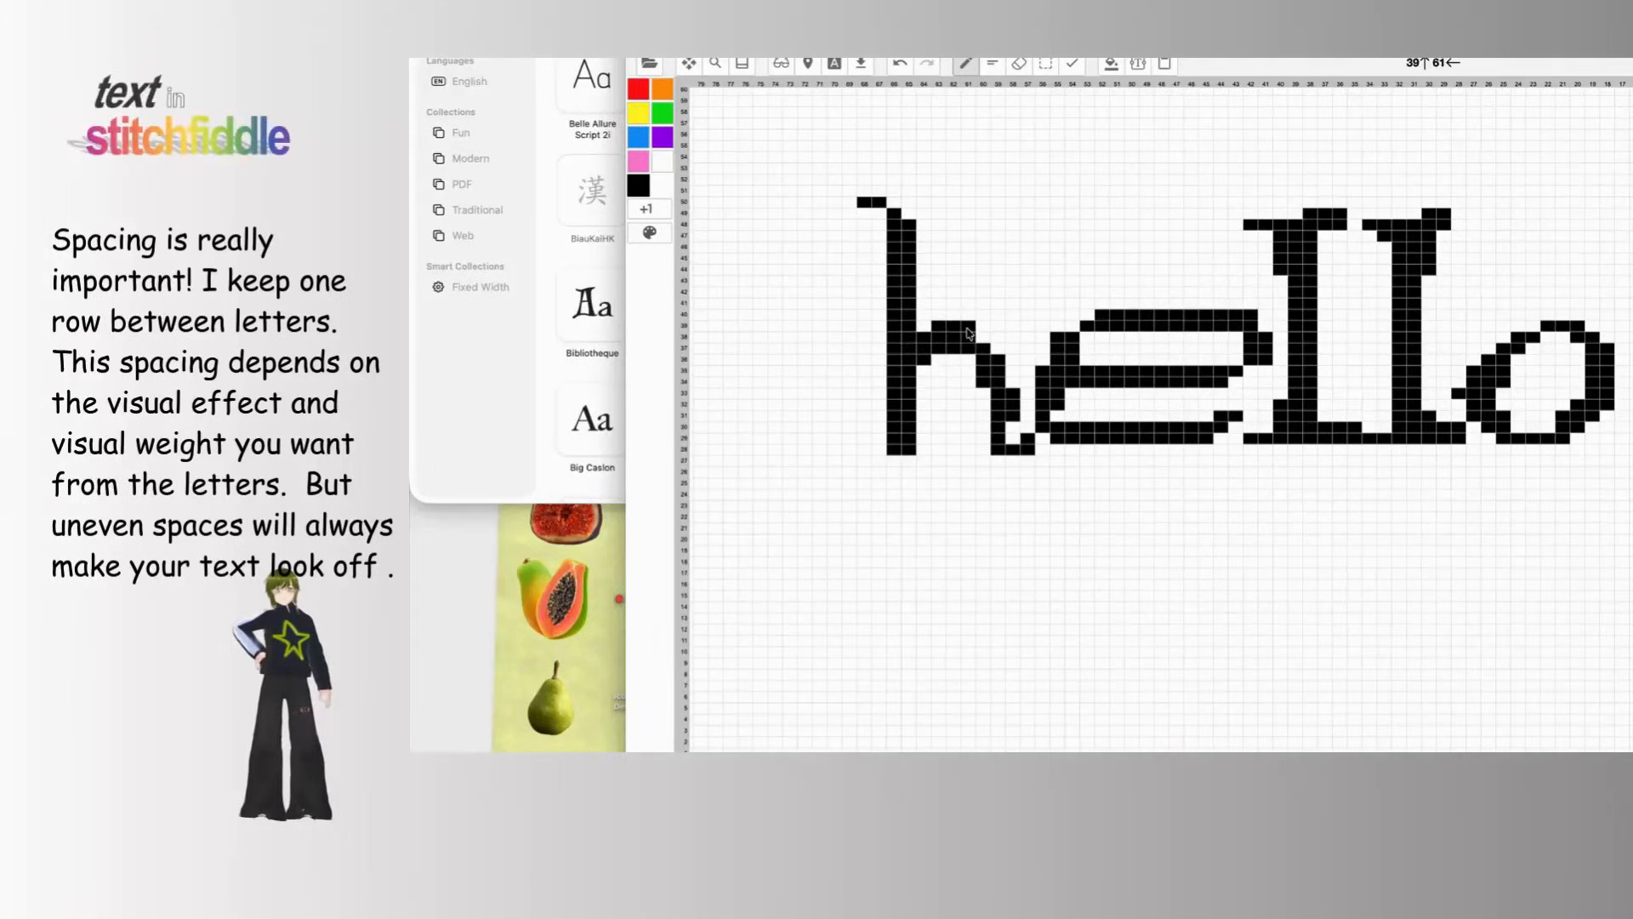
# Step: Reshape the h's arch by squaring its right shoulder in black and adjusting the stitches where it joins the stem
pyautogui.moveTo(983, 332); pyautogui.dragTo(1014, 381)
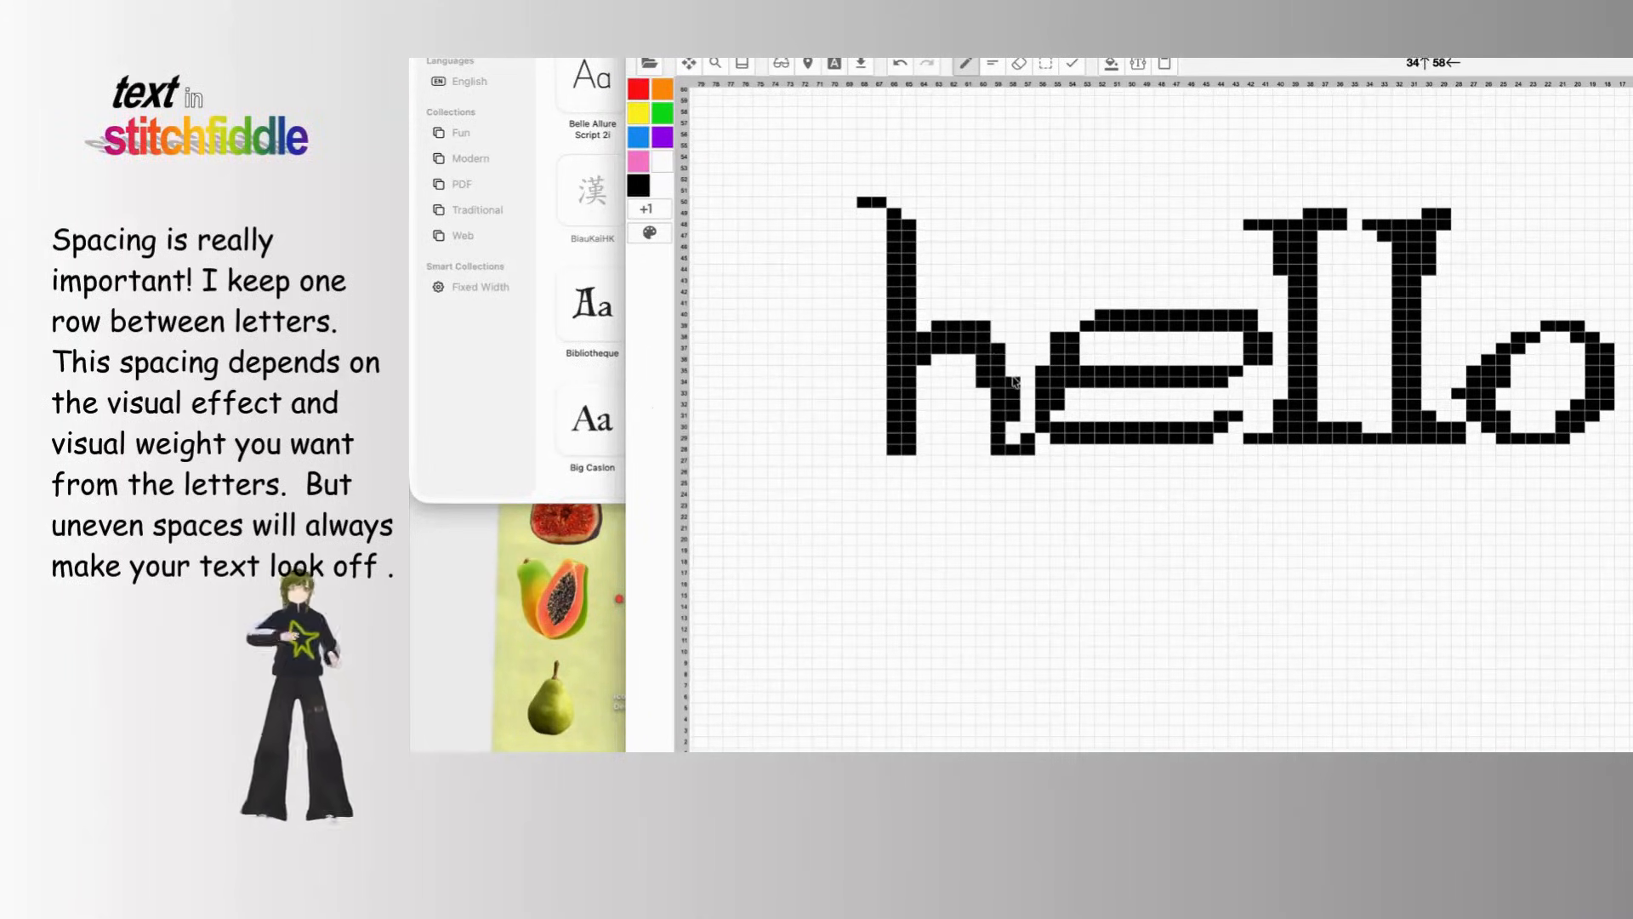
pyautogui.click(663, 161)
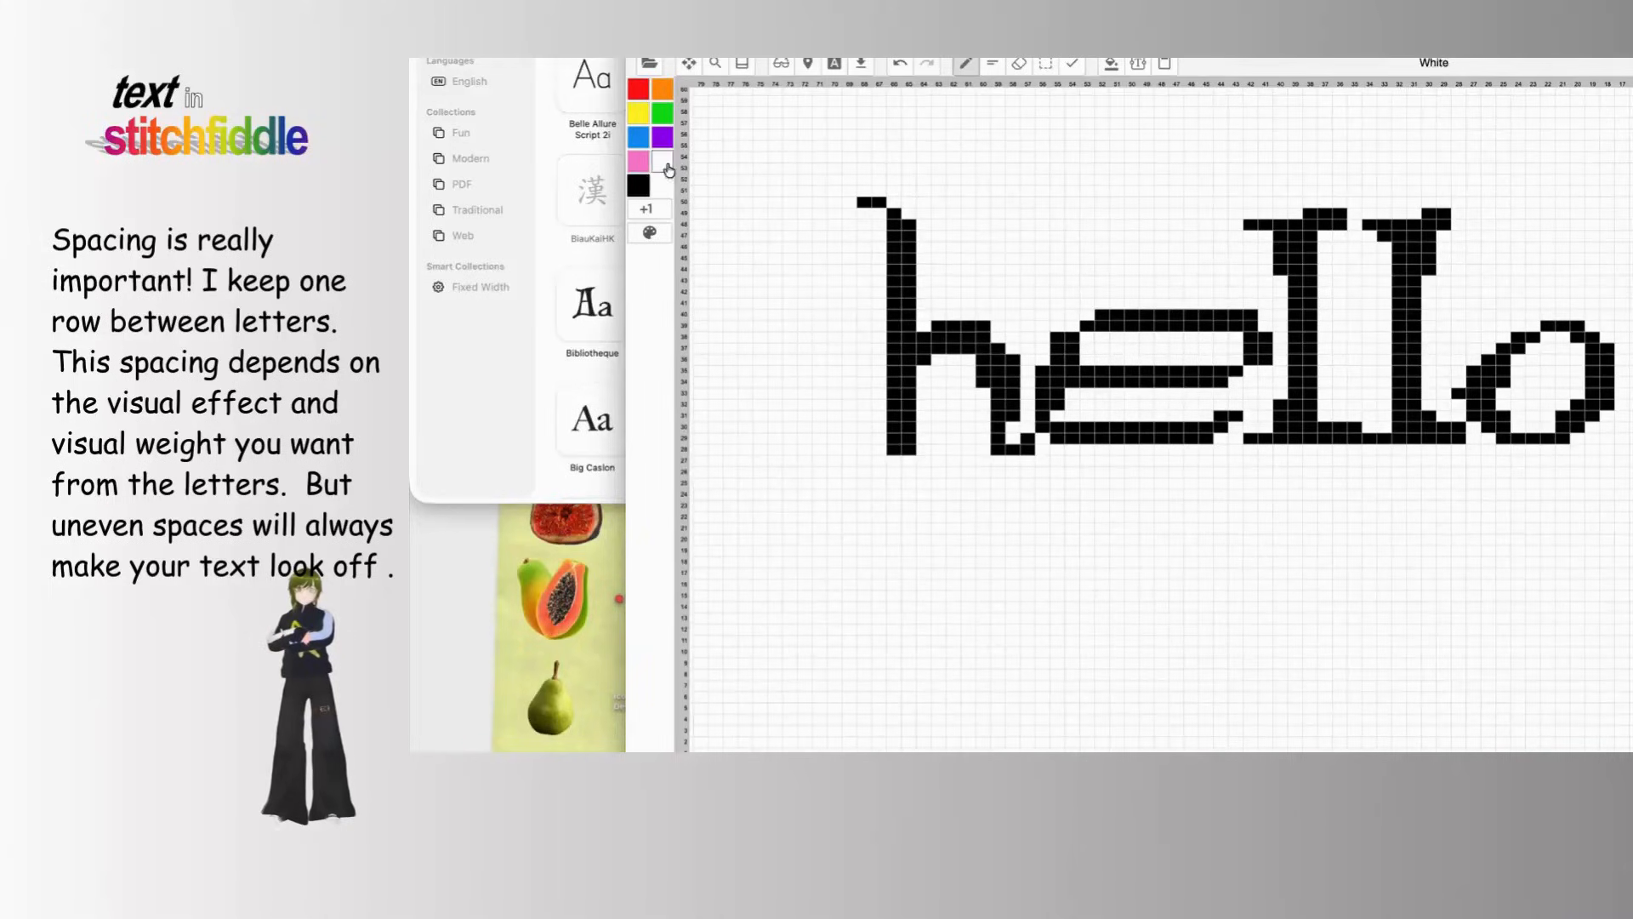
pyautogui.click(927, 342)
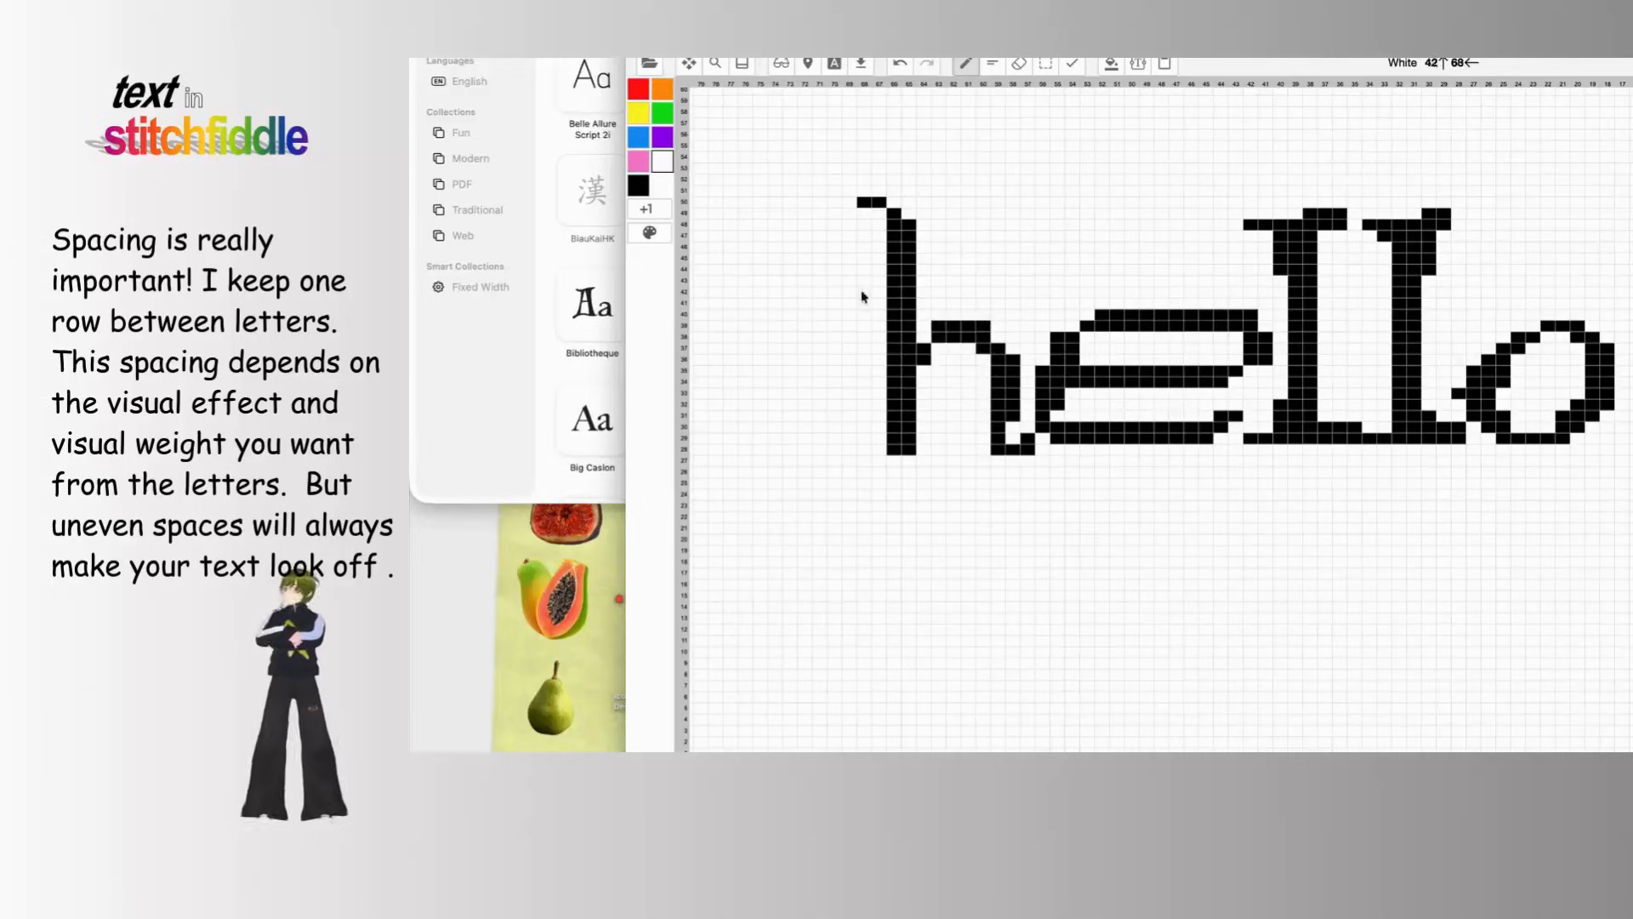
pyautogui.click(920, 336)
pyautogui.click(937, 347)
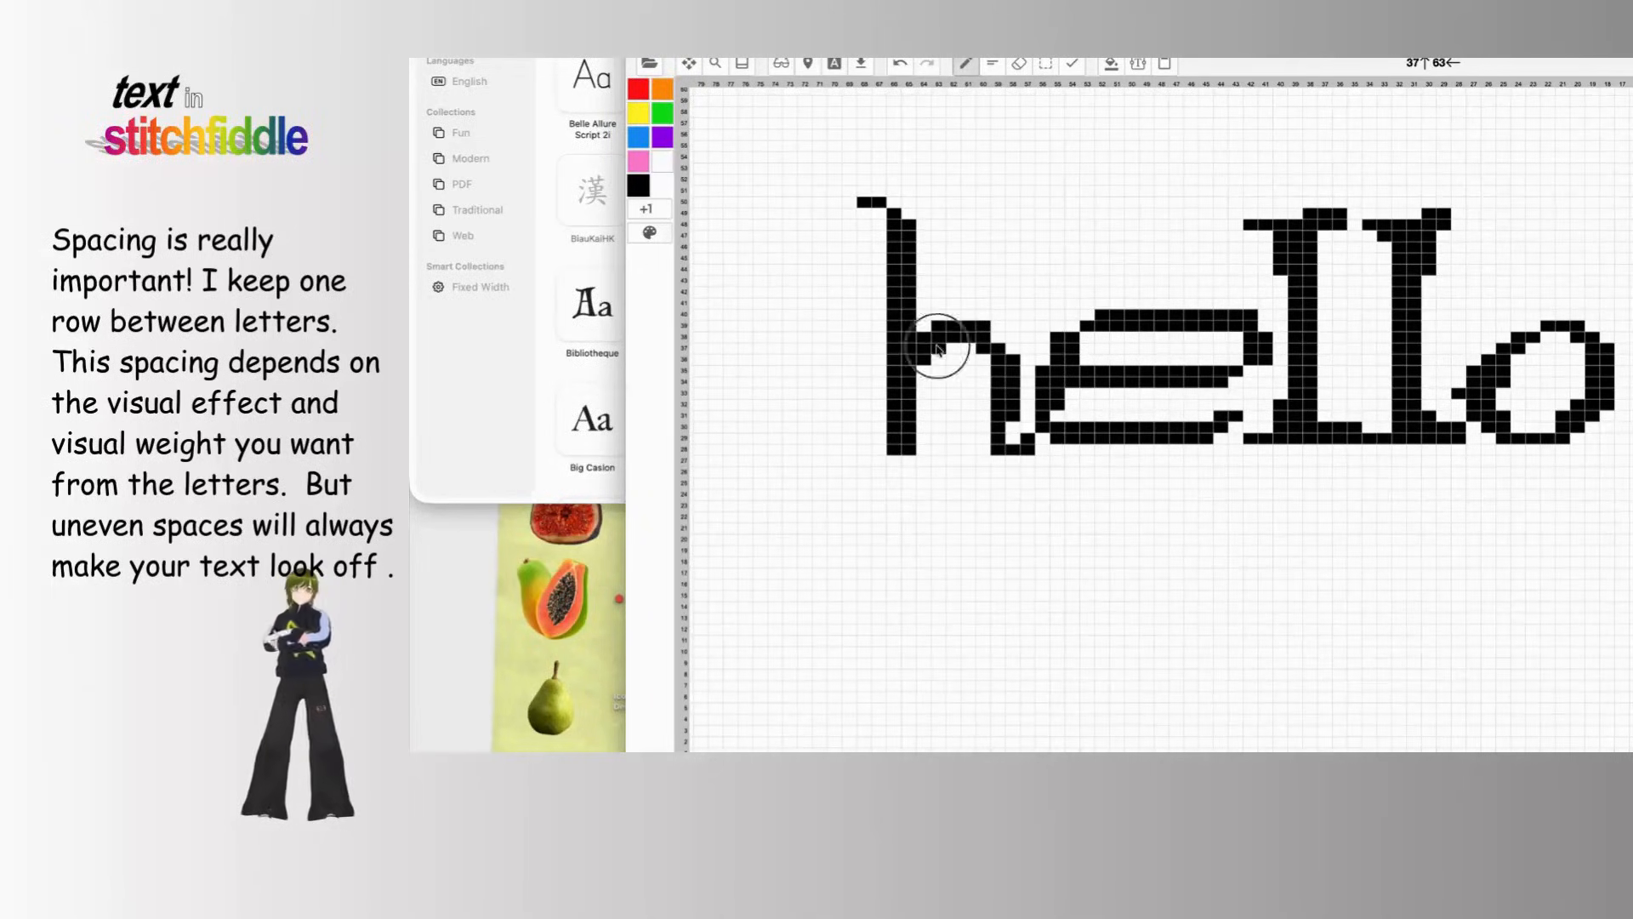
pyautogui.click(999, 349)
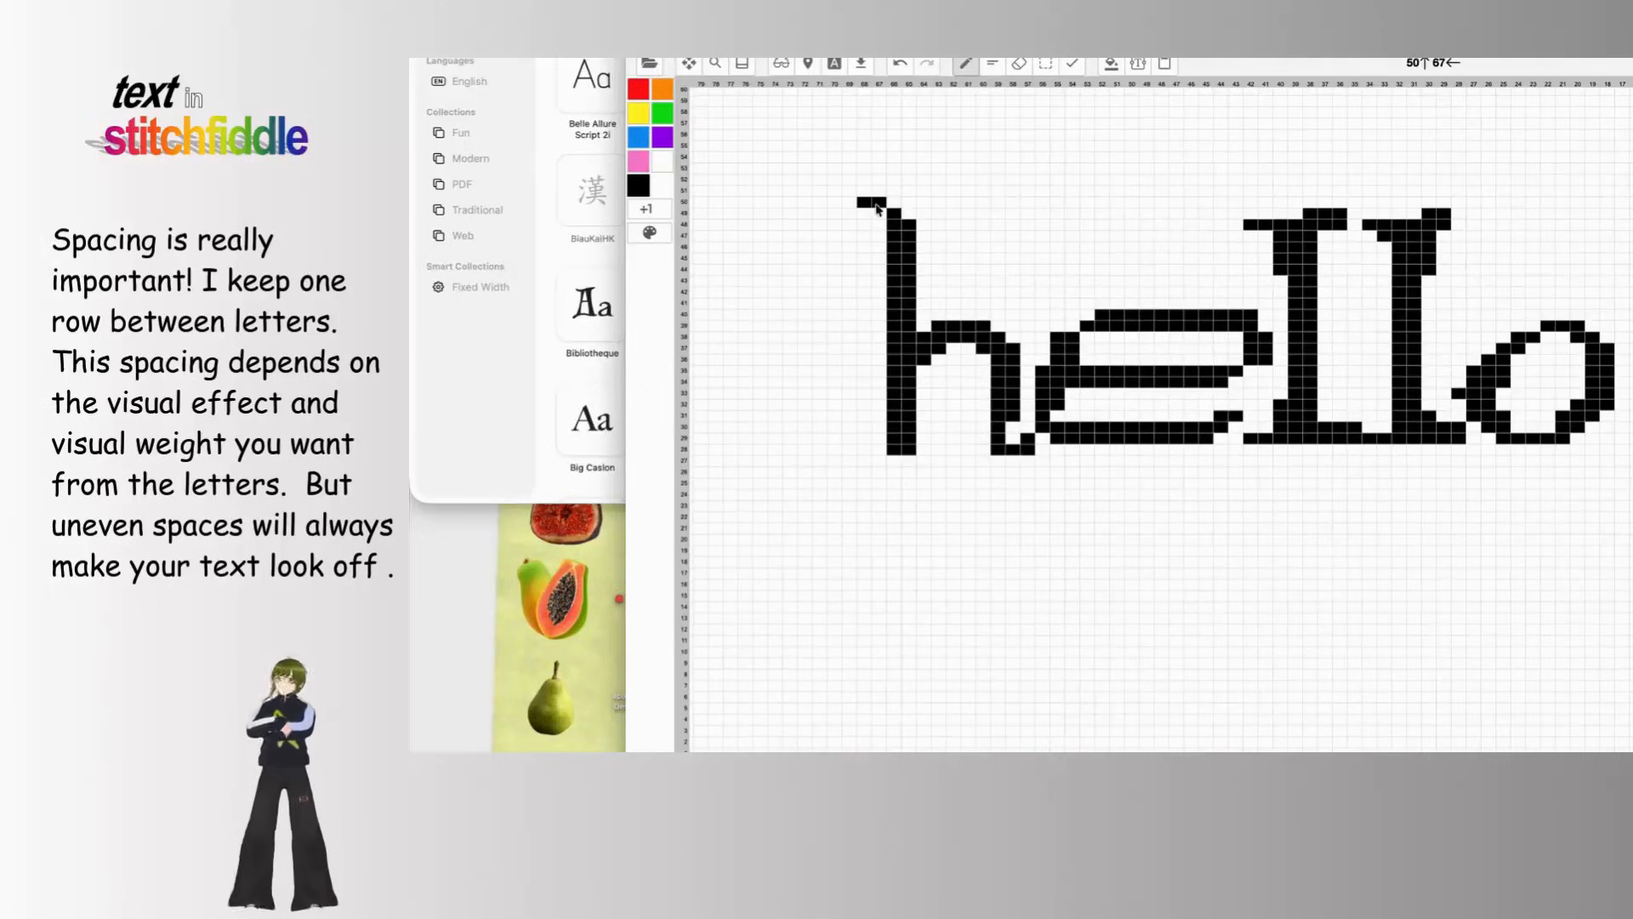
# Step: Add a black serif extending left from the h's stem base and thicken the serif at its top
pyautogui.click(888, 461)
pyautogui.click(877, 461)
pyautogui.click(866, 461)
pyautogui.hscroll(2, 978, 541)
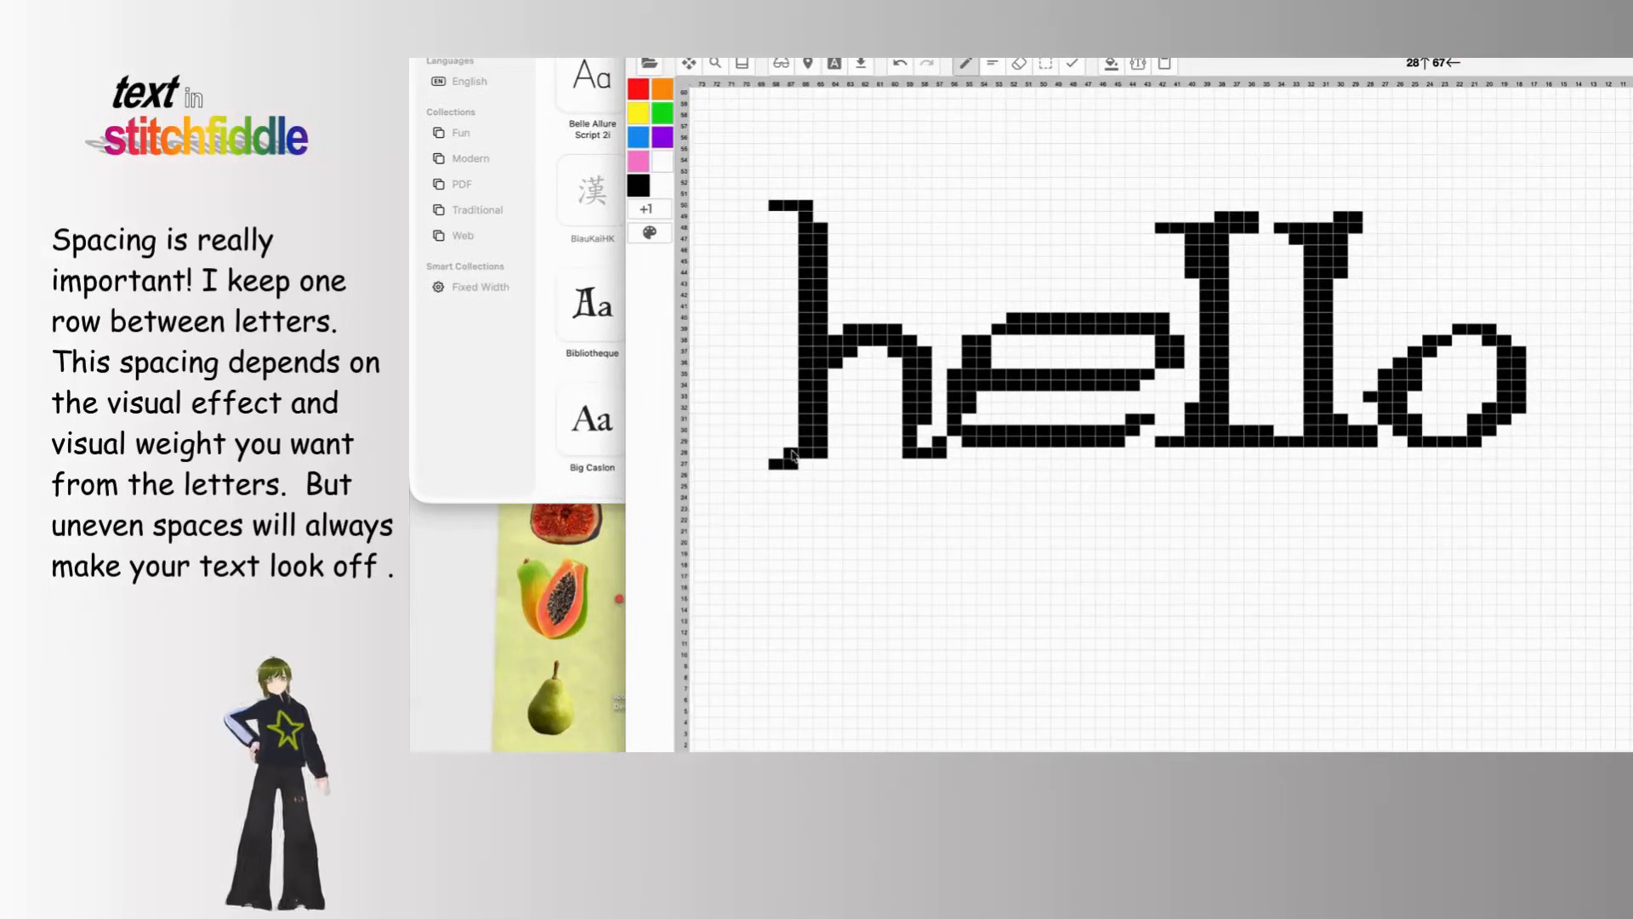
pyautogui.click(790, 218)
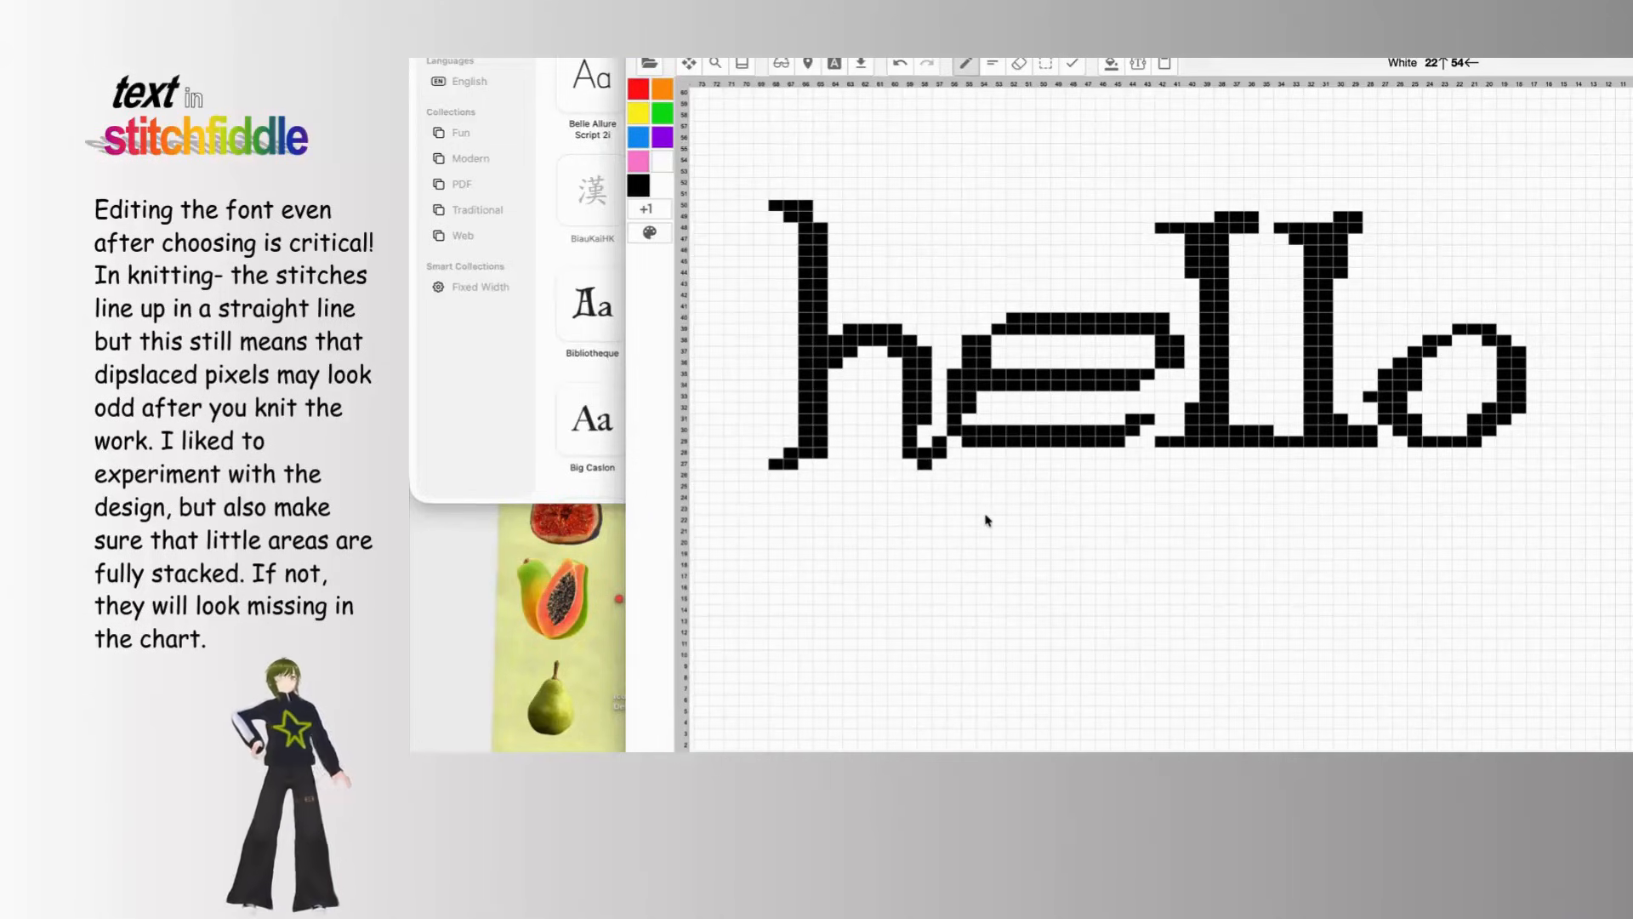
# Step: Fill black stitches around the e's upper loop to smooth its corners and the end of its crossbar
pyautogui.click(992, 328)
pyautogui.click(1000, 323)
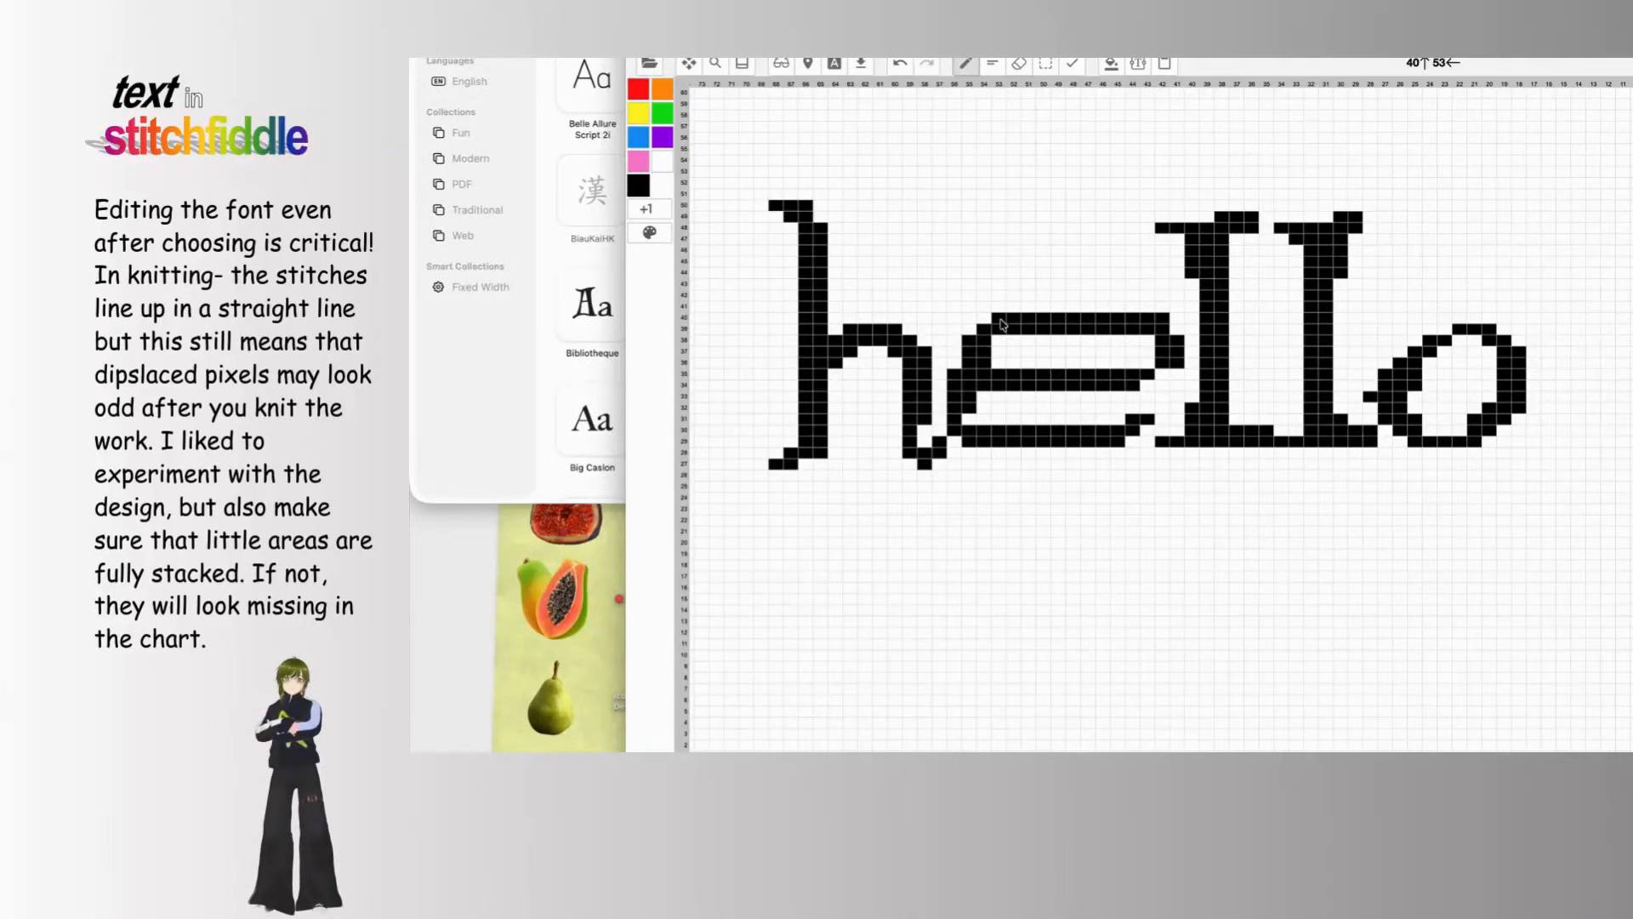
pyautogui.click(1159, 377)
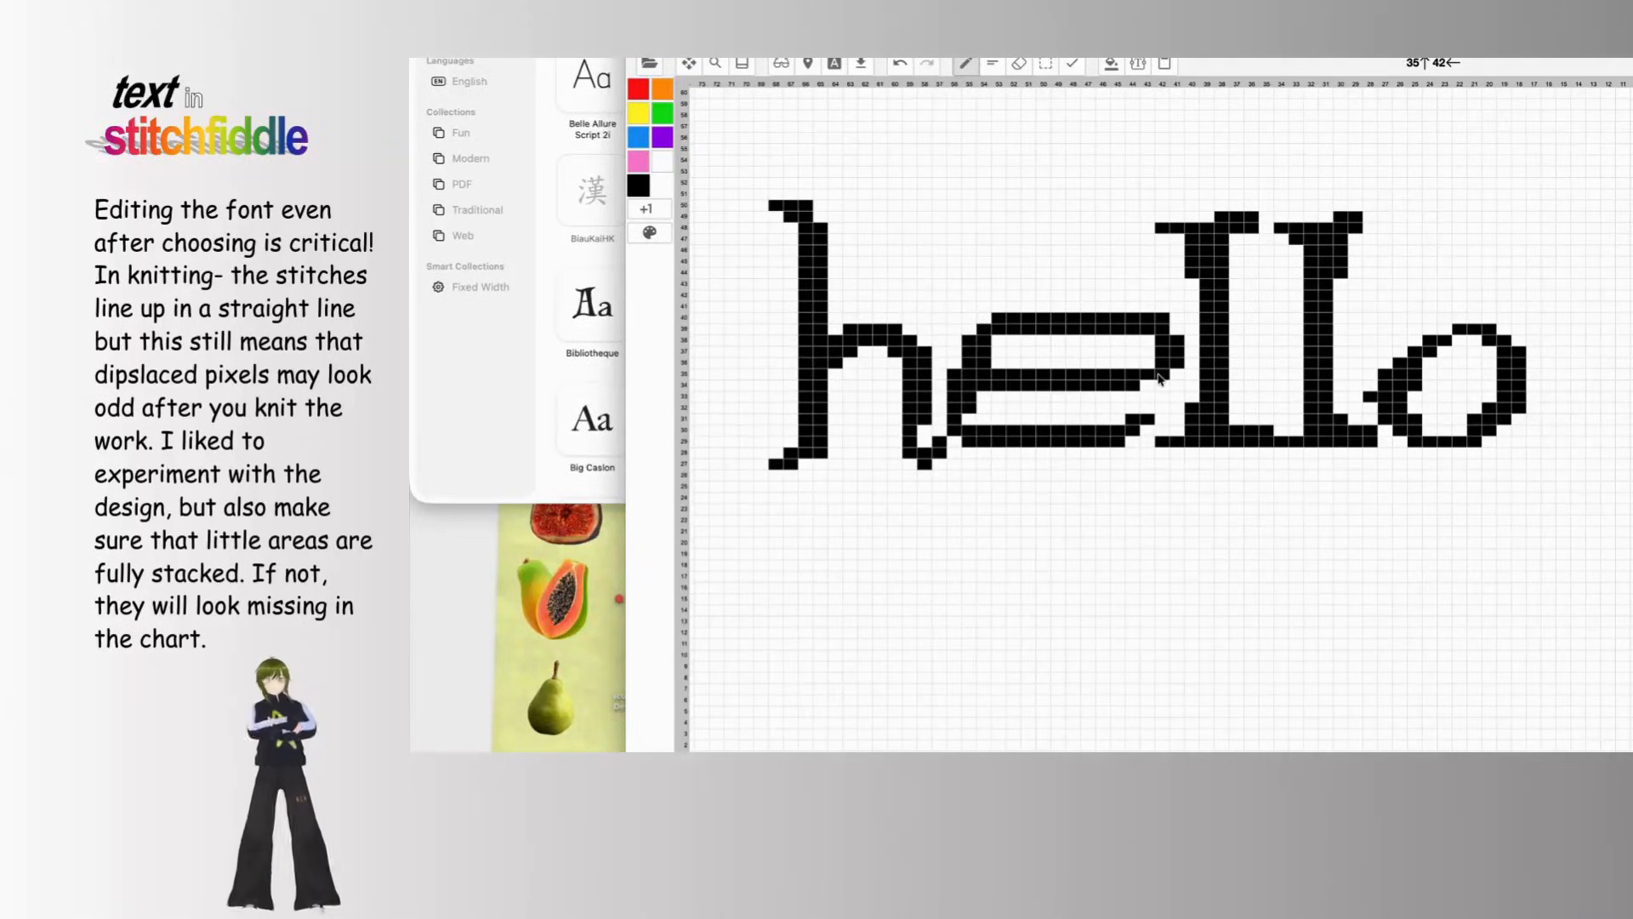
pyautogui.click(1145, 388)
pyautogui.click(1174, 331)
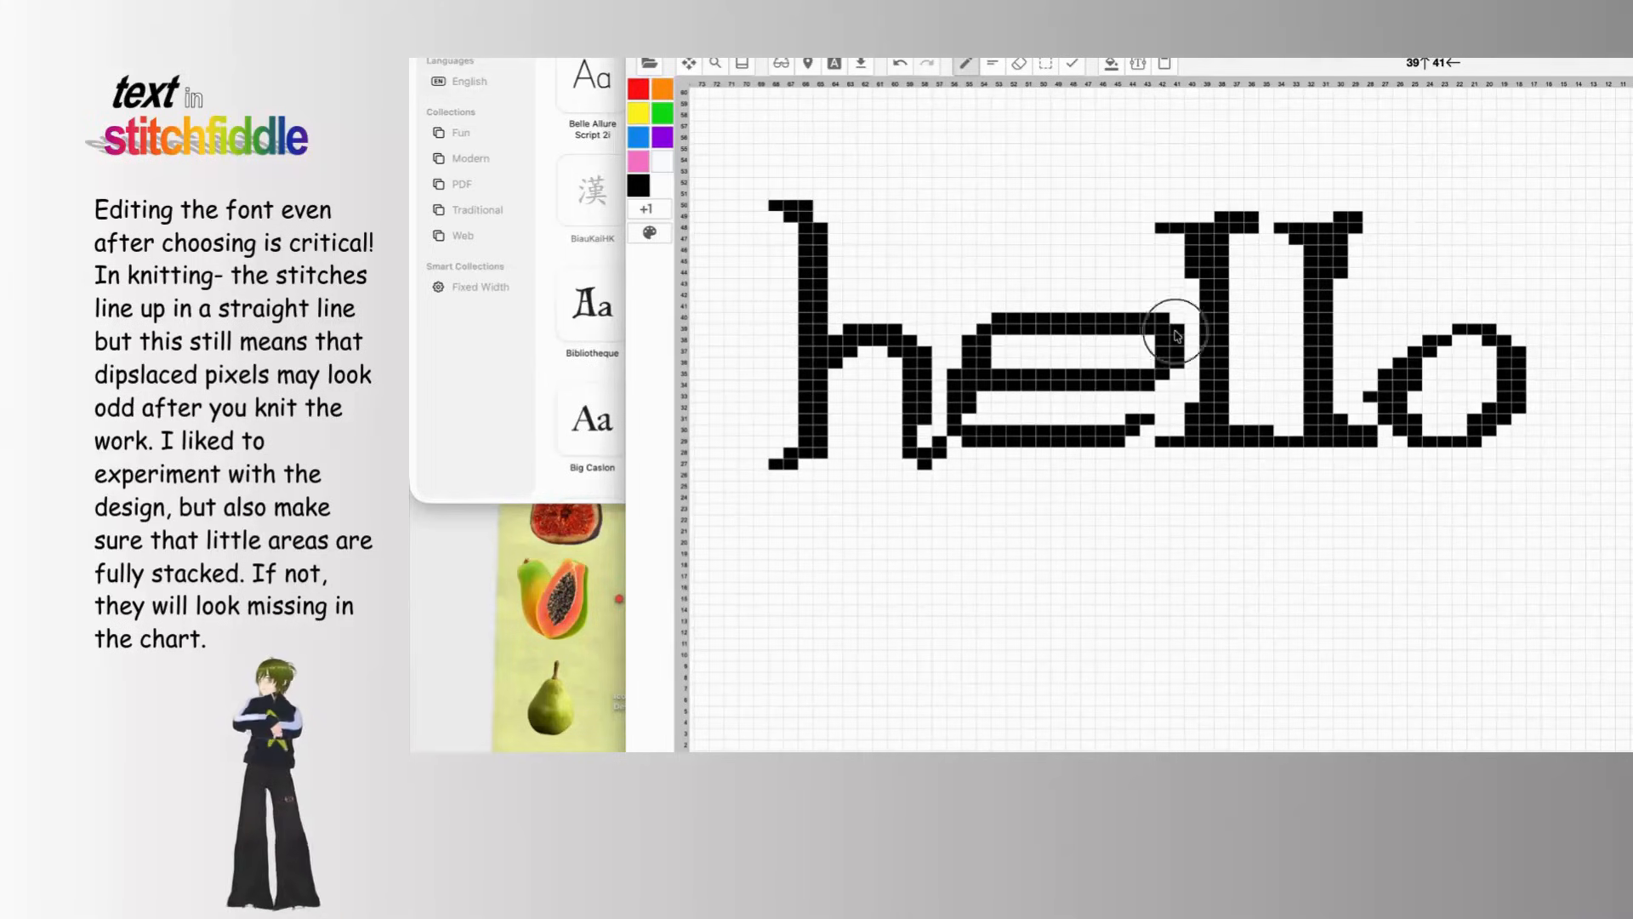
# Step: Thicken the lower curve of the e in black and extend its tail toward the first l
pyautogui.click(1132, 439)
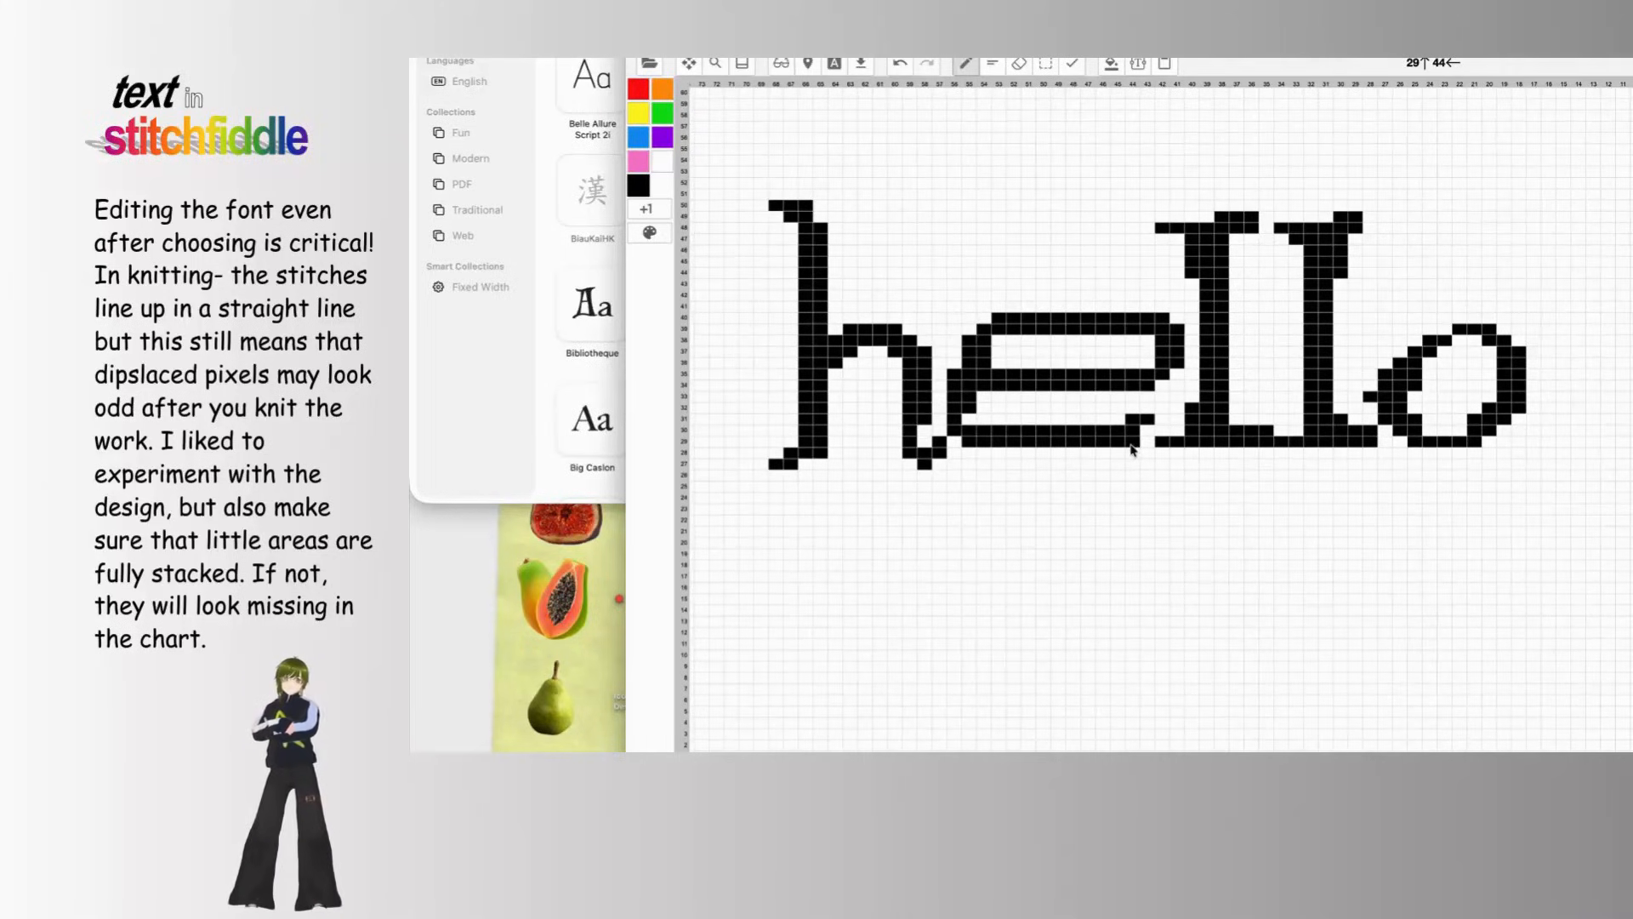
pyautogui.click(967, 422)
pyautogui.click(1117, 418)
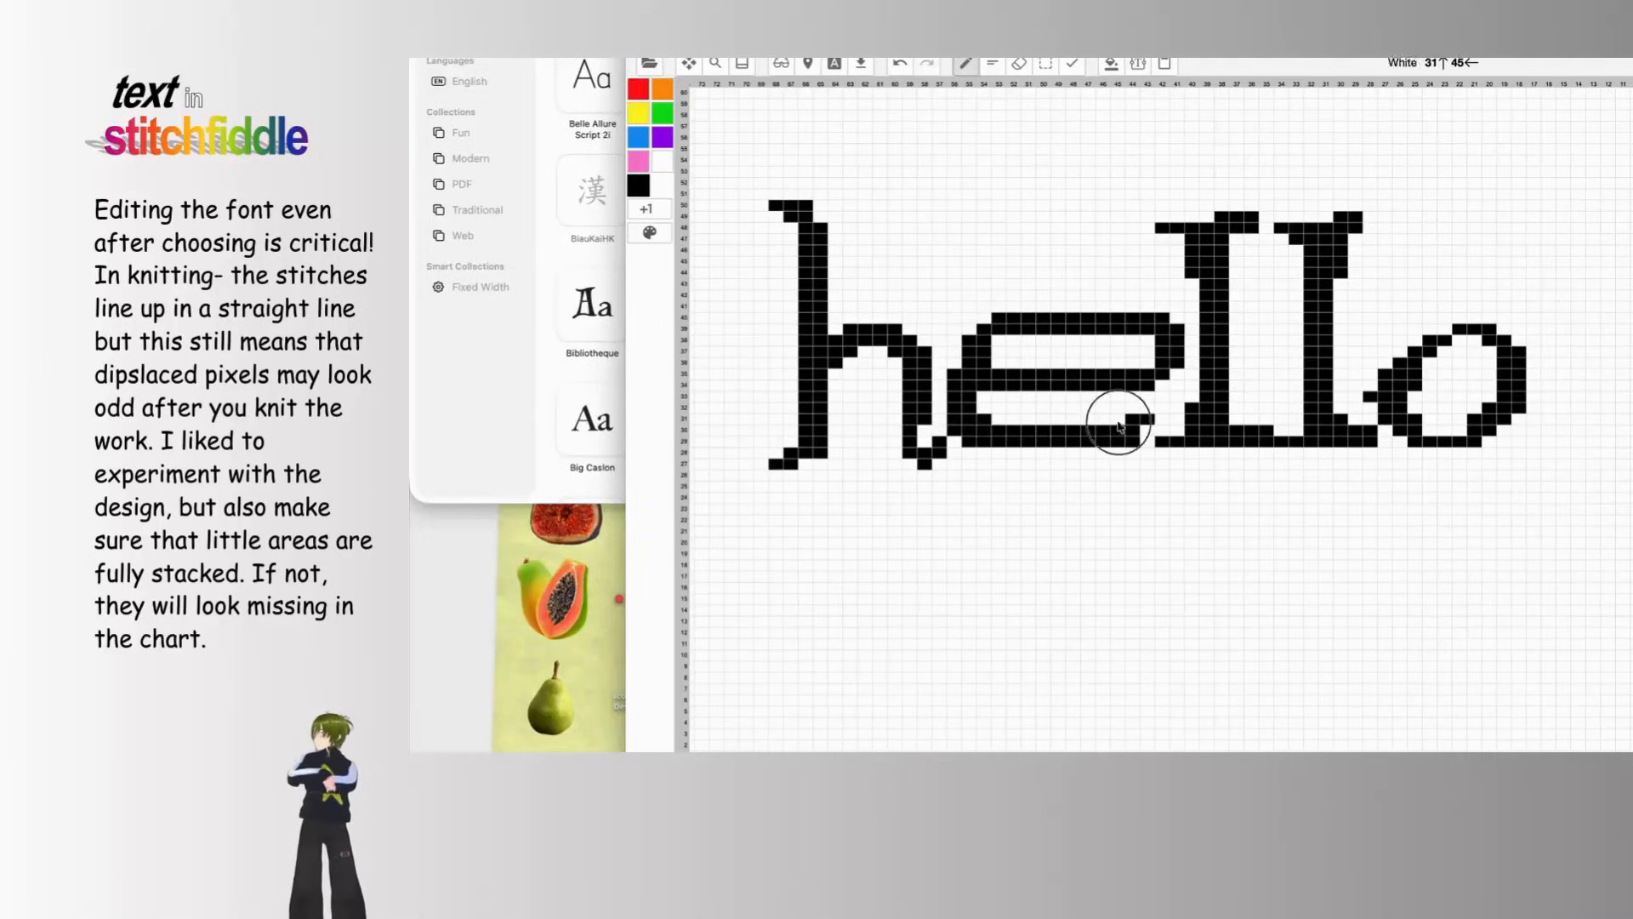
pyautogui.click(1161, 409)
pyautogui.click(1153, 414)
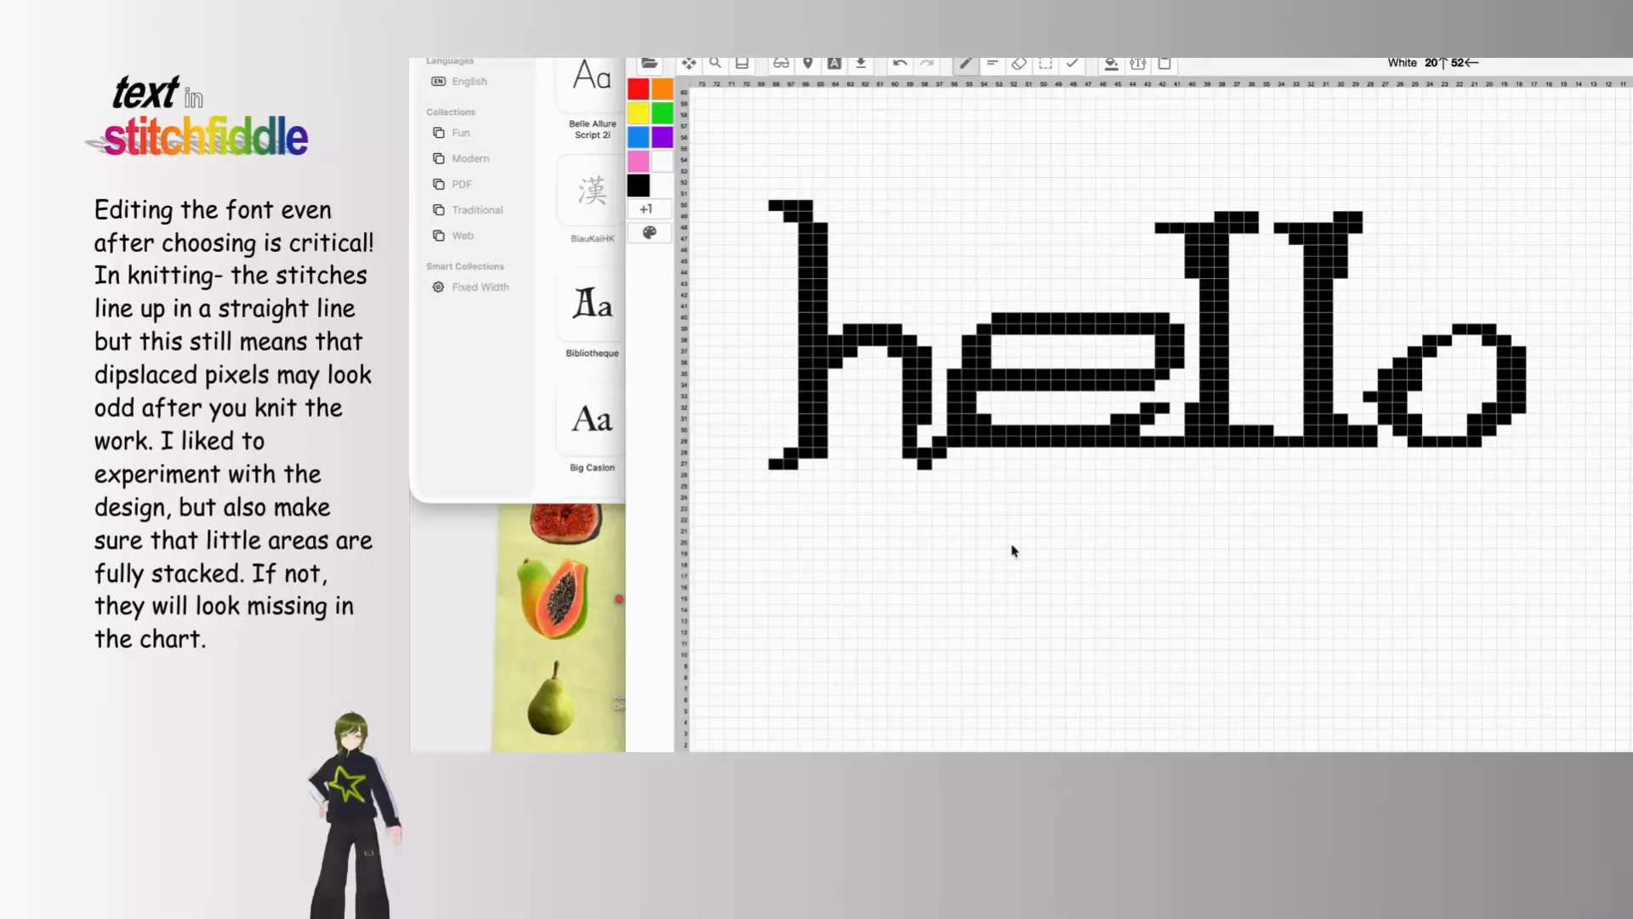
# Step: Extend the h's right foot in black to join the e and fill the open stitches between them
pyautogui.click(939, 463)
pyautogui.click(954, 450)
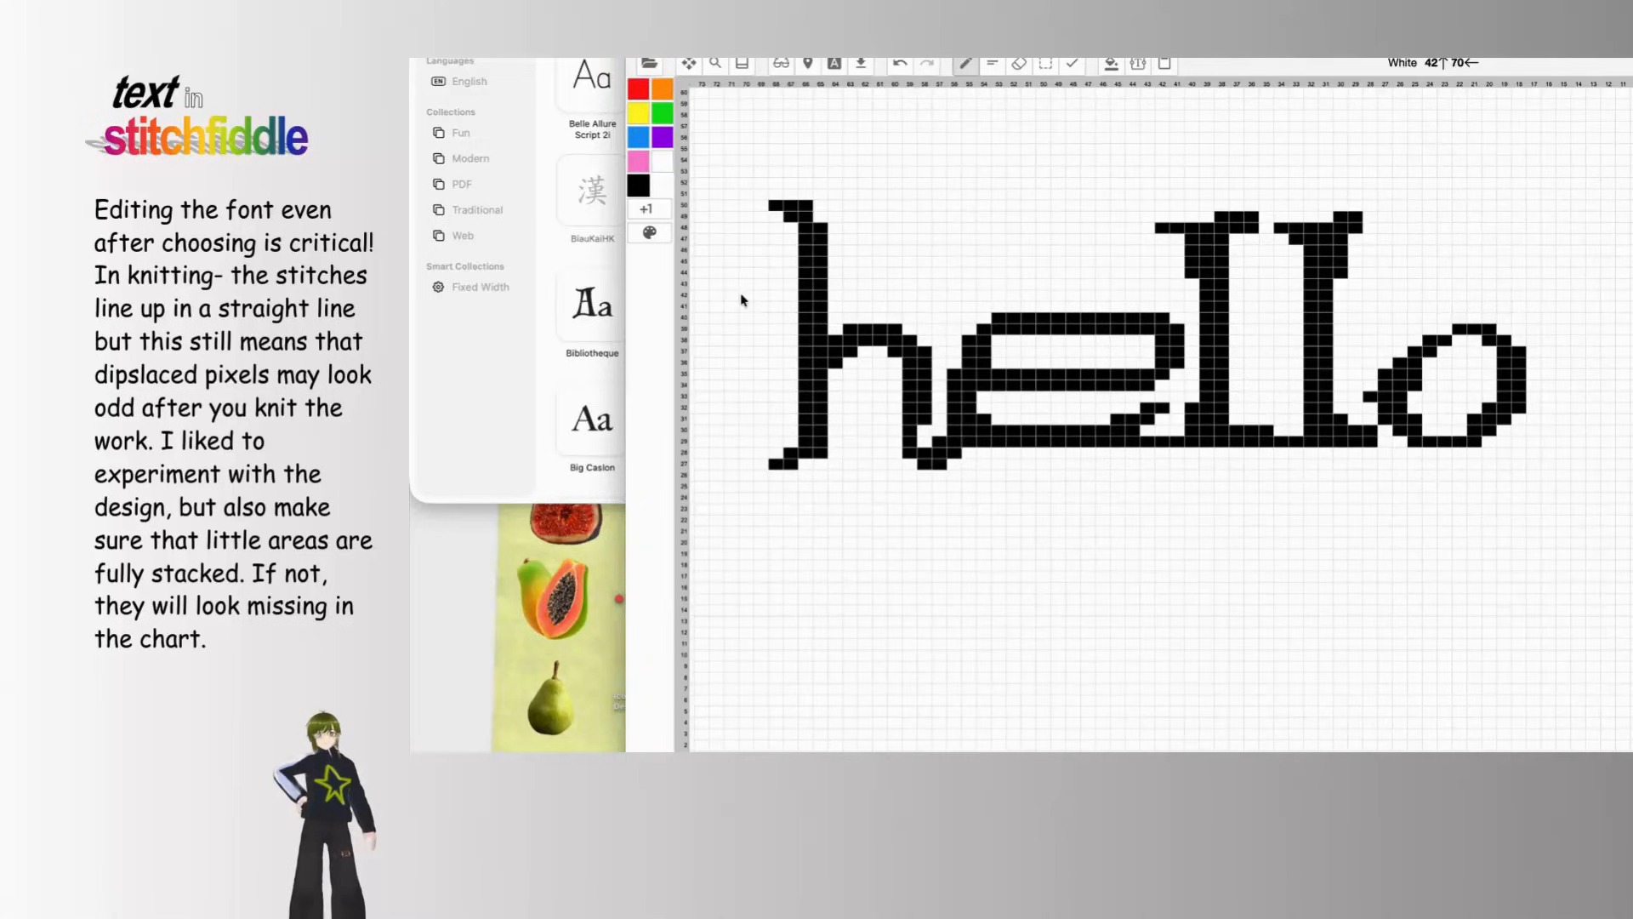
pyautogui.click(662, 161)
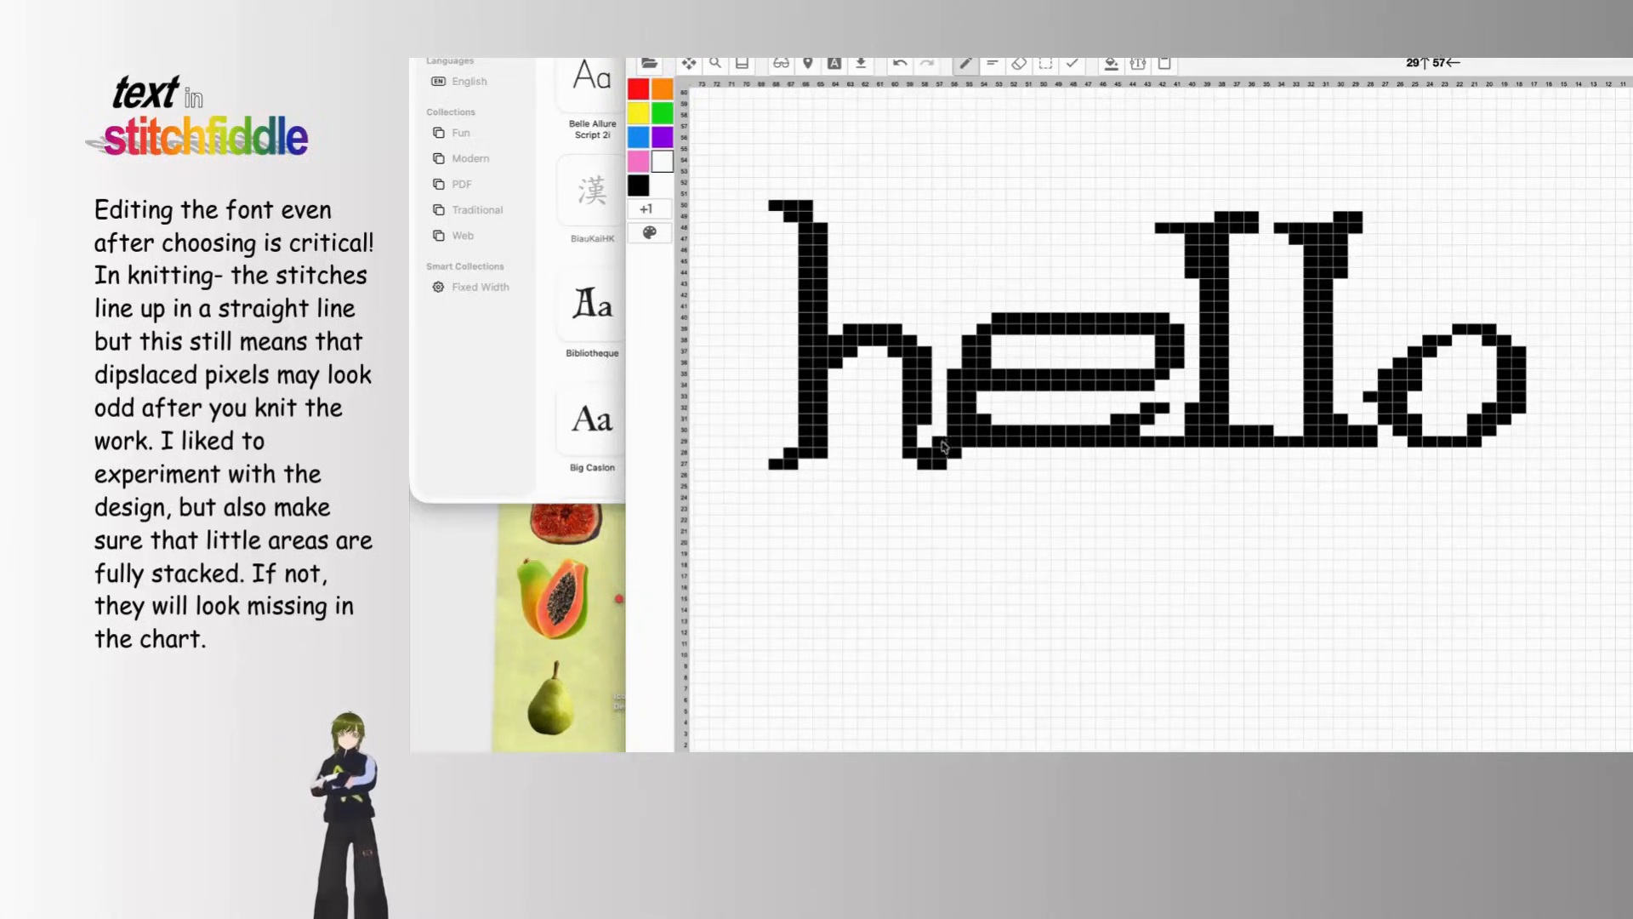
pyautogui.click(639, 185)
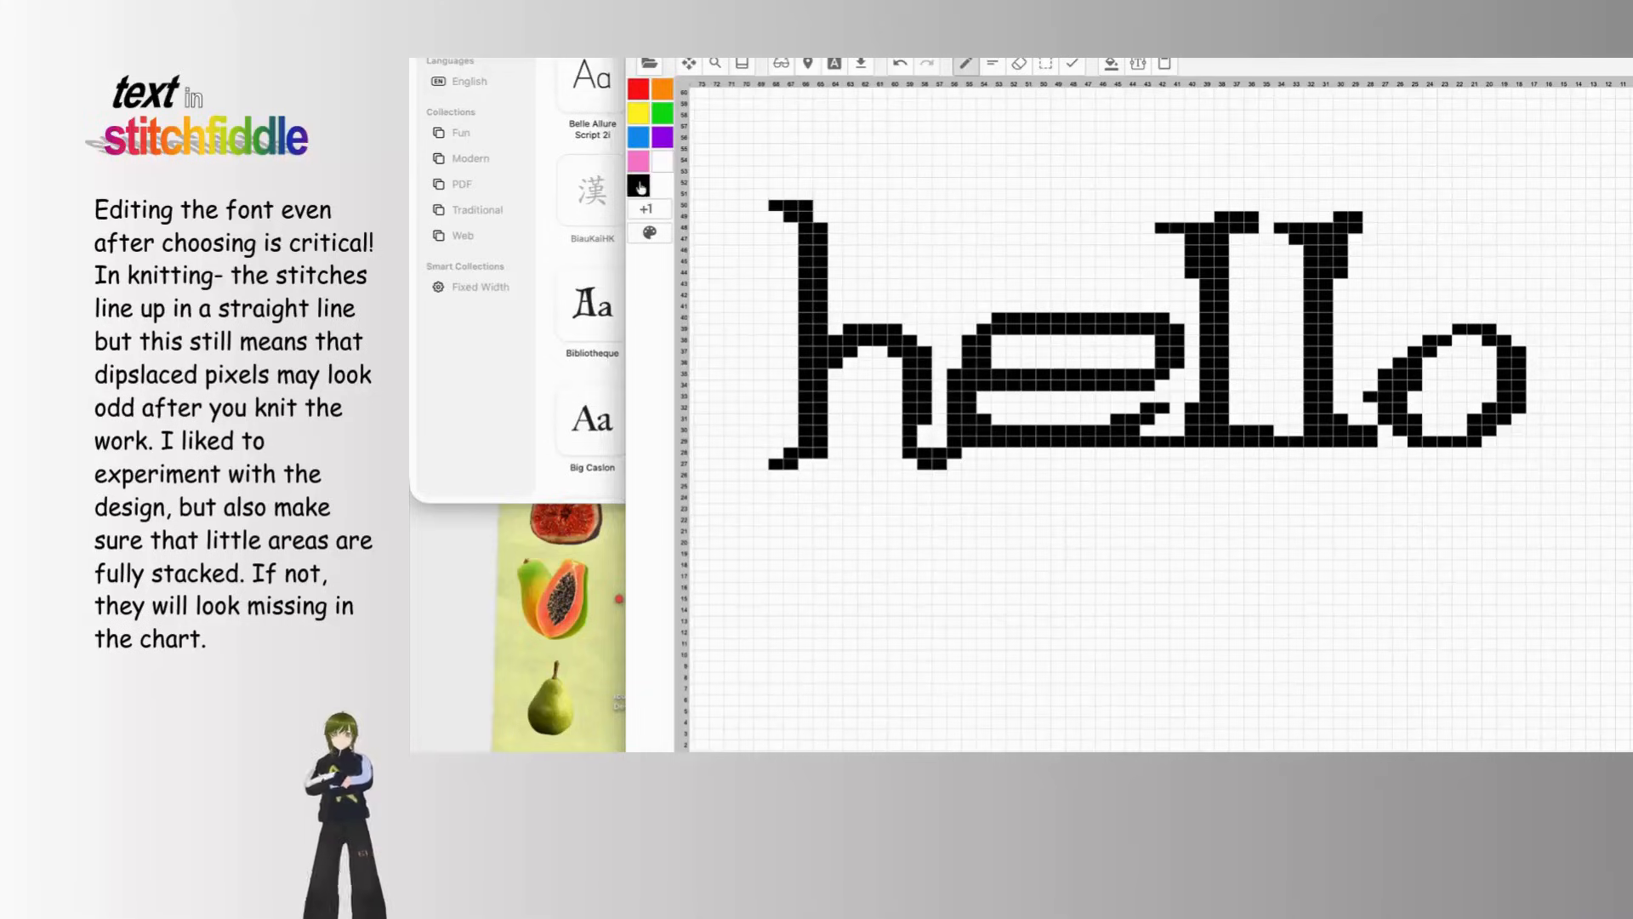
pyautogui.moveTo(927, 449); pyautogui.dragTo(942, 441)
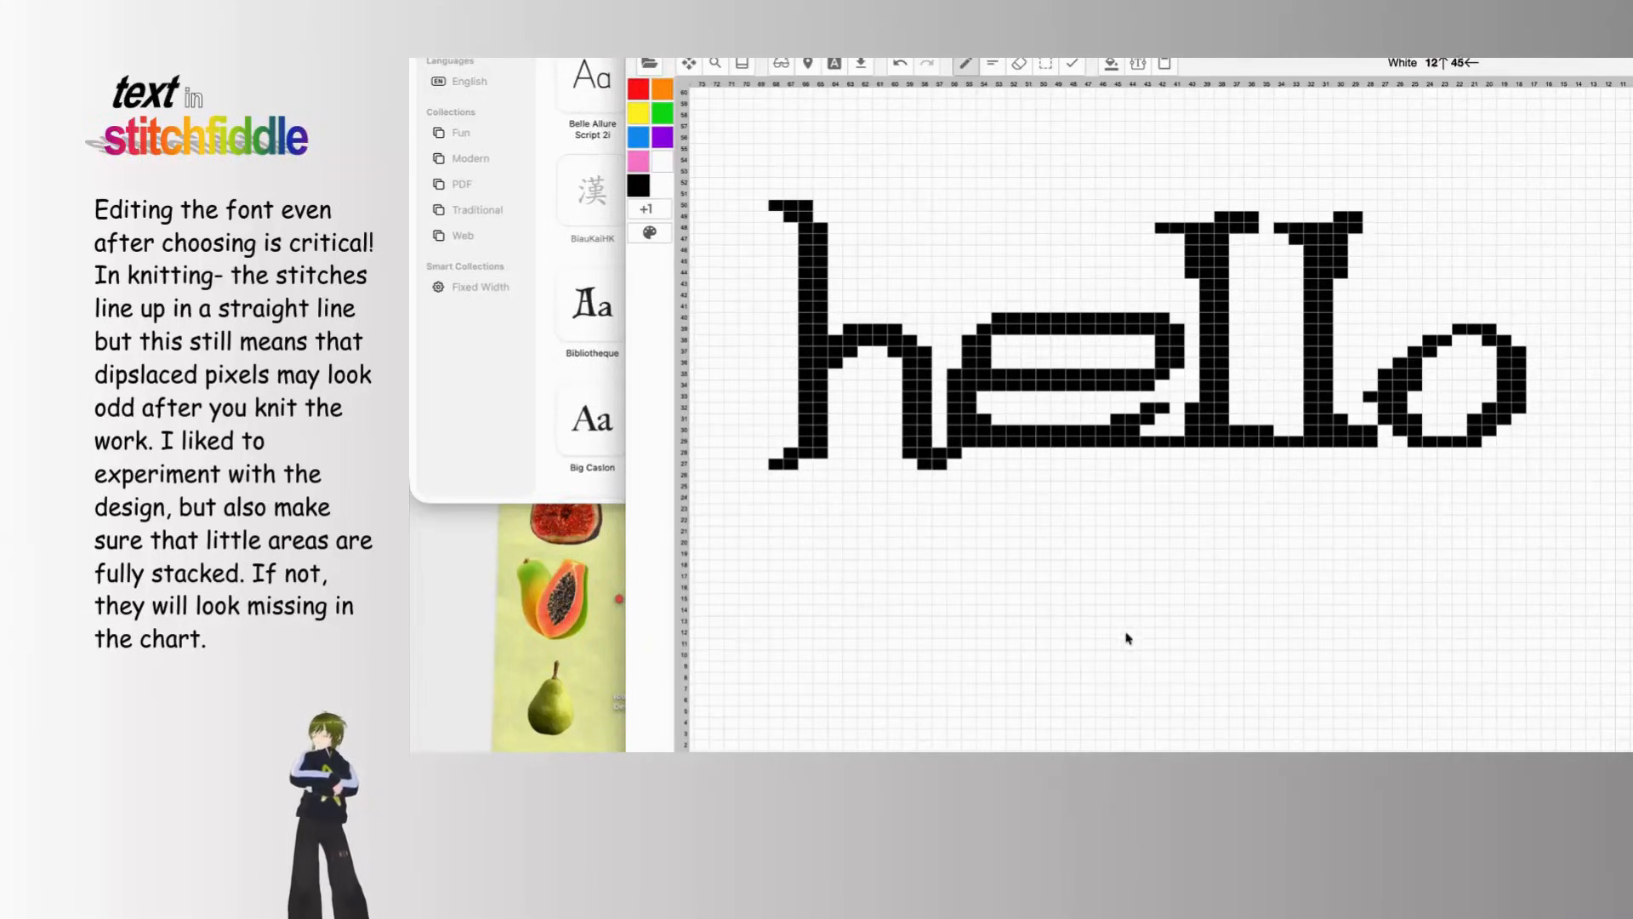
# Step: Thicken the top serifs of both l's to even blocks and widen their stems with black stitches
pyautogui.moveTo(1216, 218); pyautogui.dragTo(1165, 218)
pyautogui.moveTo(1315, 230); pyautogui.dragTo(1283, 214)
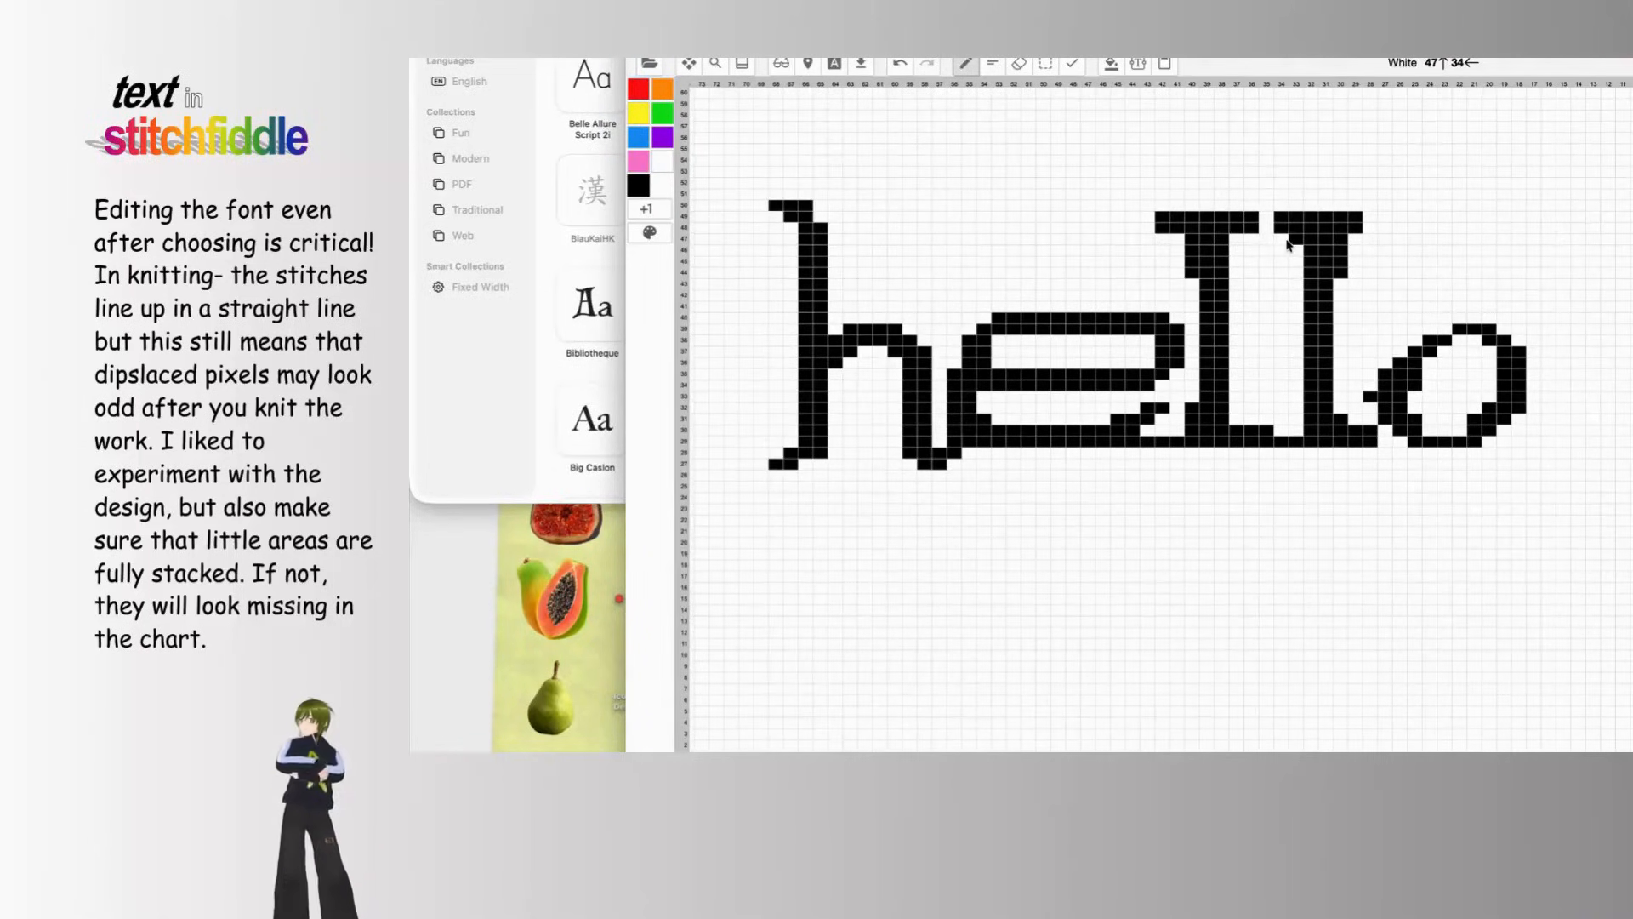
pyautogui.moveTo(1291, 248)
pyautogui.mouseDown()
pyautogui.moveTo(1301, 428)
pyautogui.moveTo(1299, 380)
pyautogui.moveTo(1296, 435)
pyautogui.mouseUp()
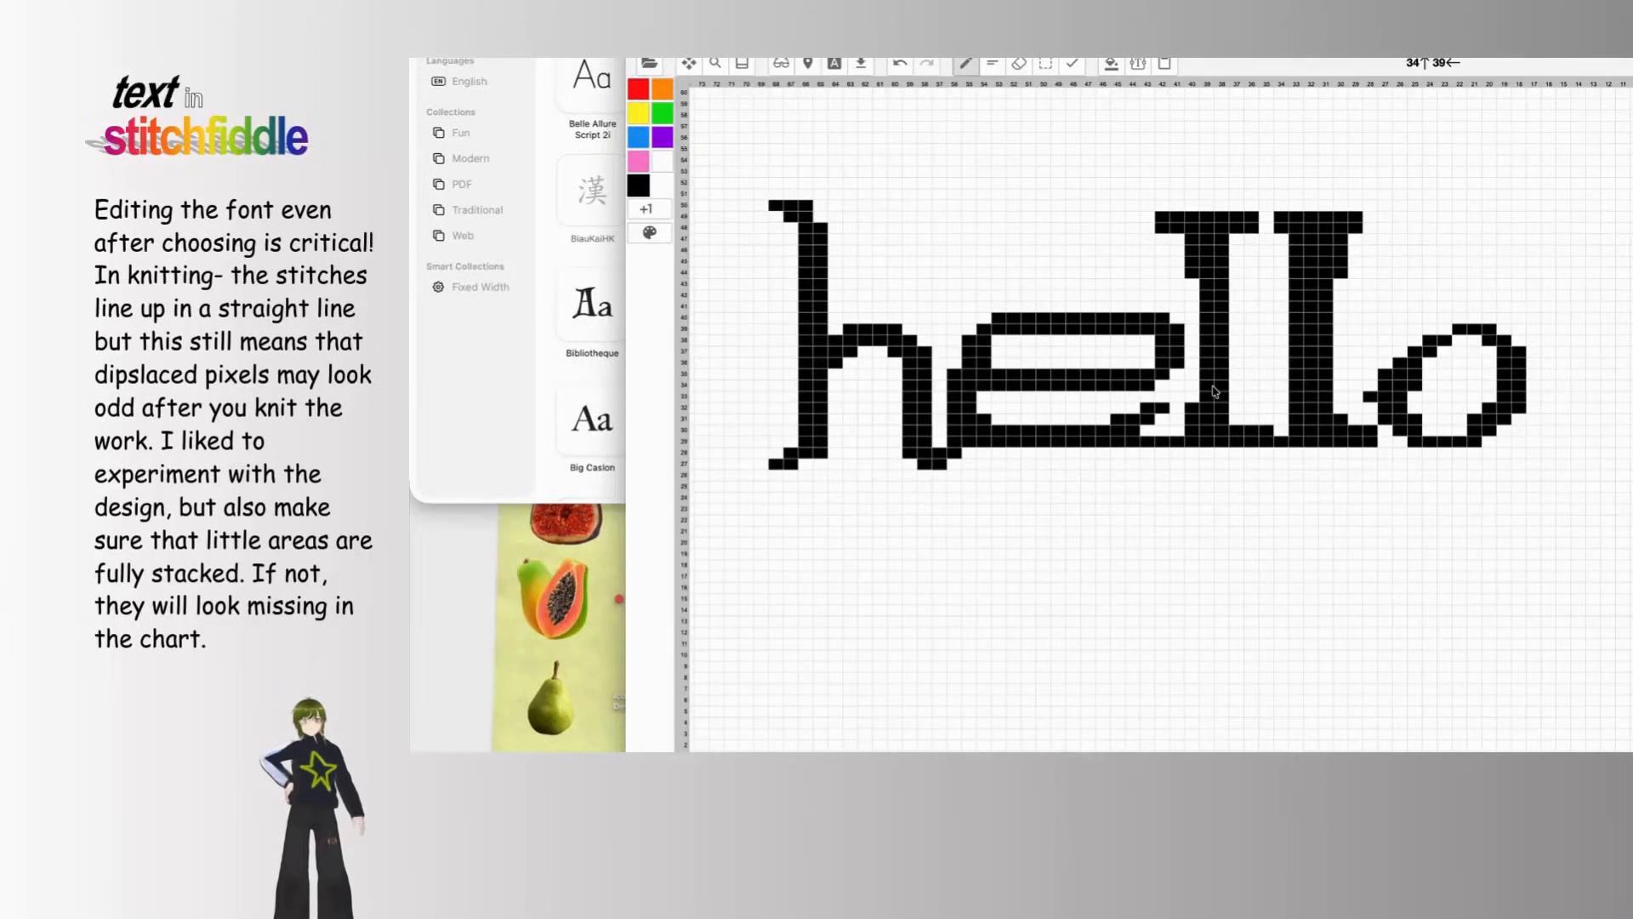
pyautogui.moveTo(1262, 418)
pyautogui.mouseDown()
pyautogui.moveTo(1239, 411)
pyautogui.moveTo(1241, 256)
pyautogui.mouseUp()
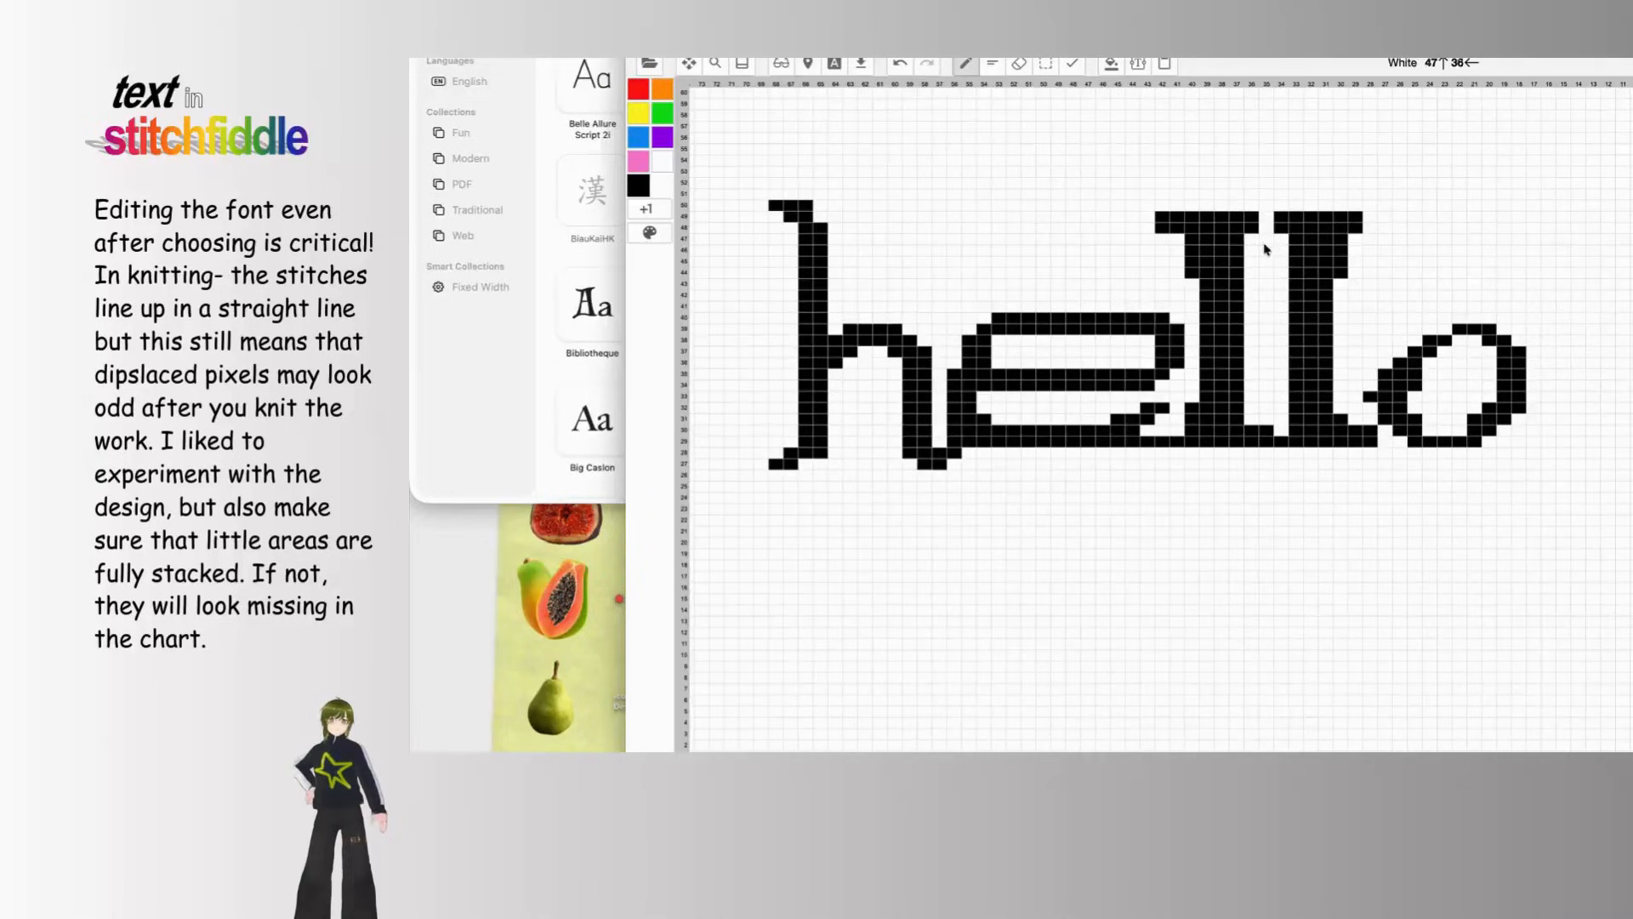
pyautogui.moveTo(1343, 290)
pyautogui.mouseDown()
pyautogui.moveTo(1355, 375)
pyautogui.moveTo(1341, 430)
pyautogui.mouseUp()
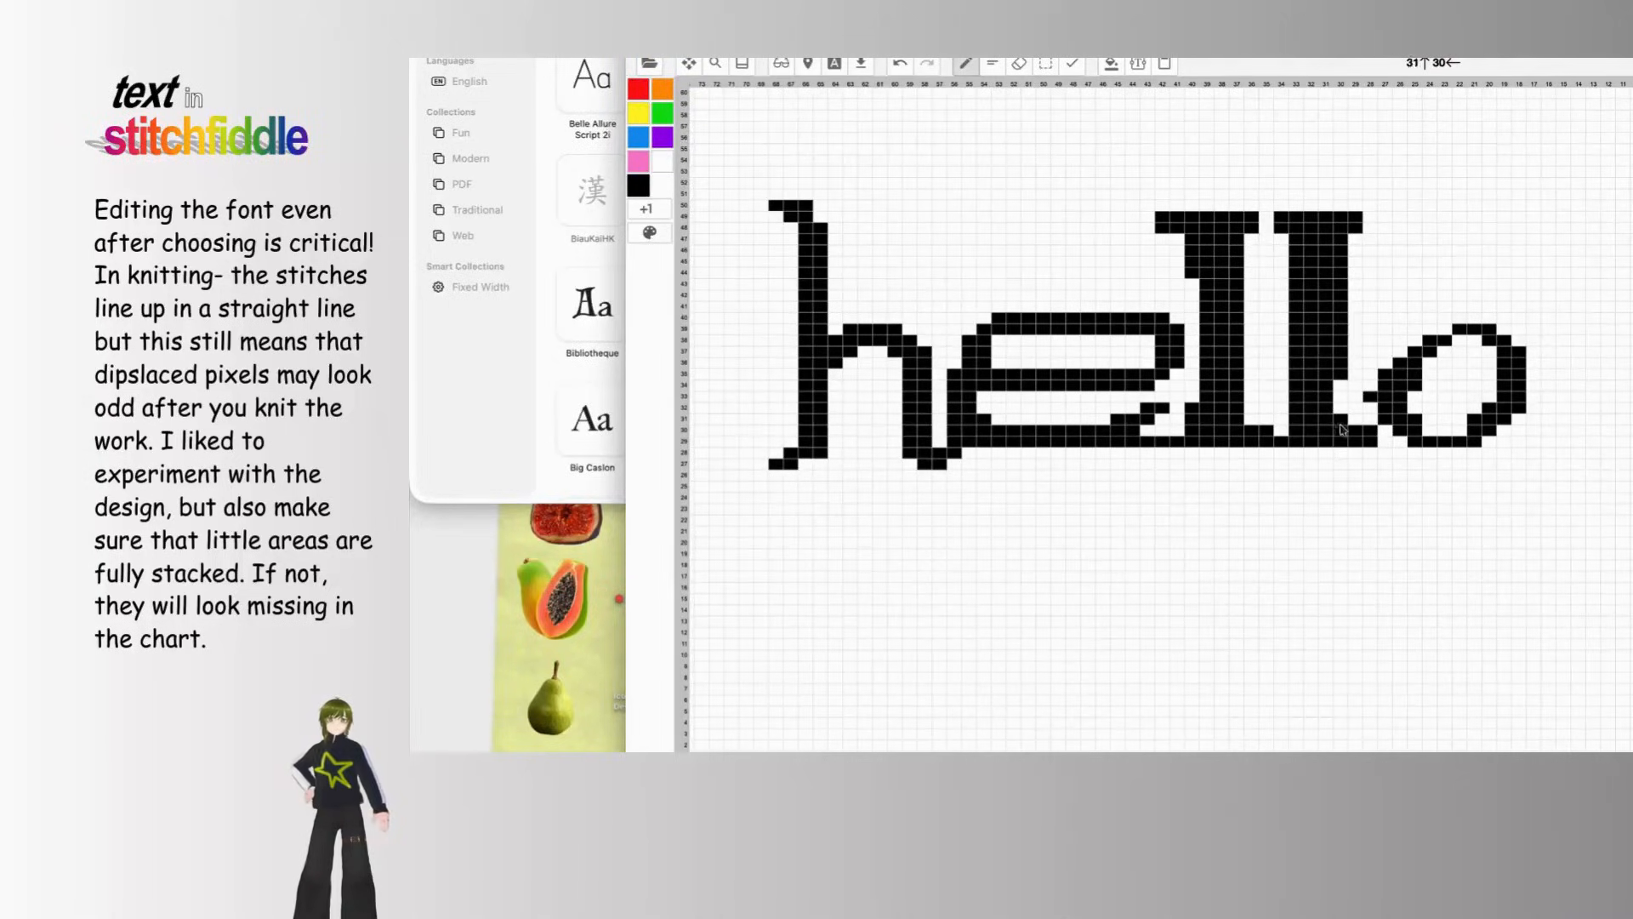
pyautogui.moveTo(1204, 285); pyautogui.dragTo(1198, 294)
# Step: Connect the second l to the o with a diagonal of black stitches and a strip along the baseline
pyautogui.scroll(-1, 1340, 377)
pyautogui.hscroll(2, 1339, 377)
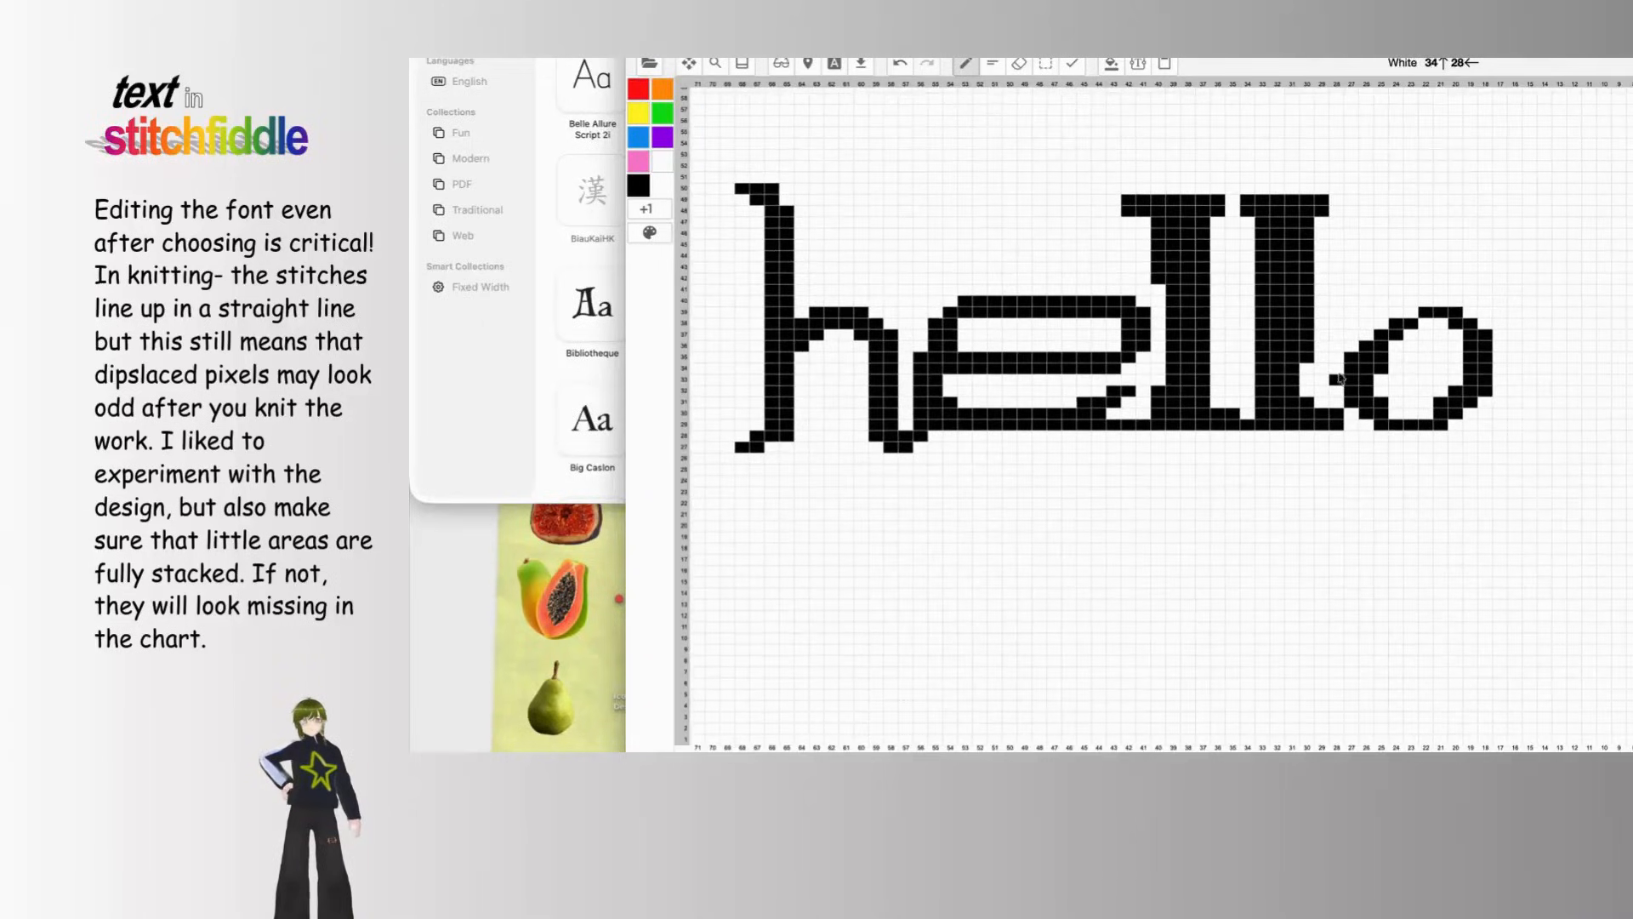
pyautogui.click(1324, 391)
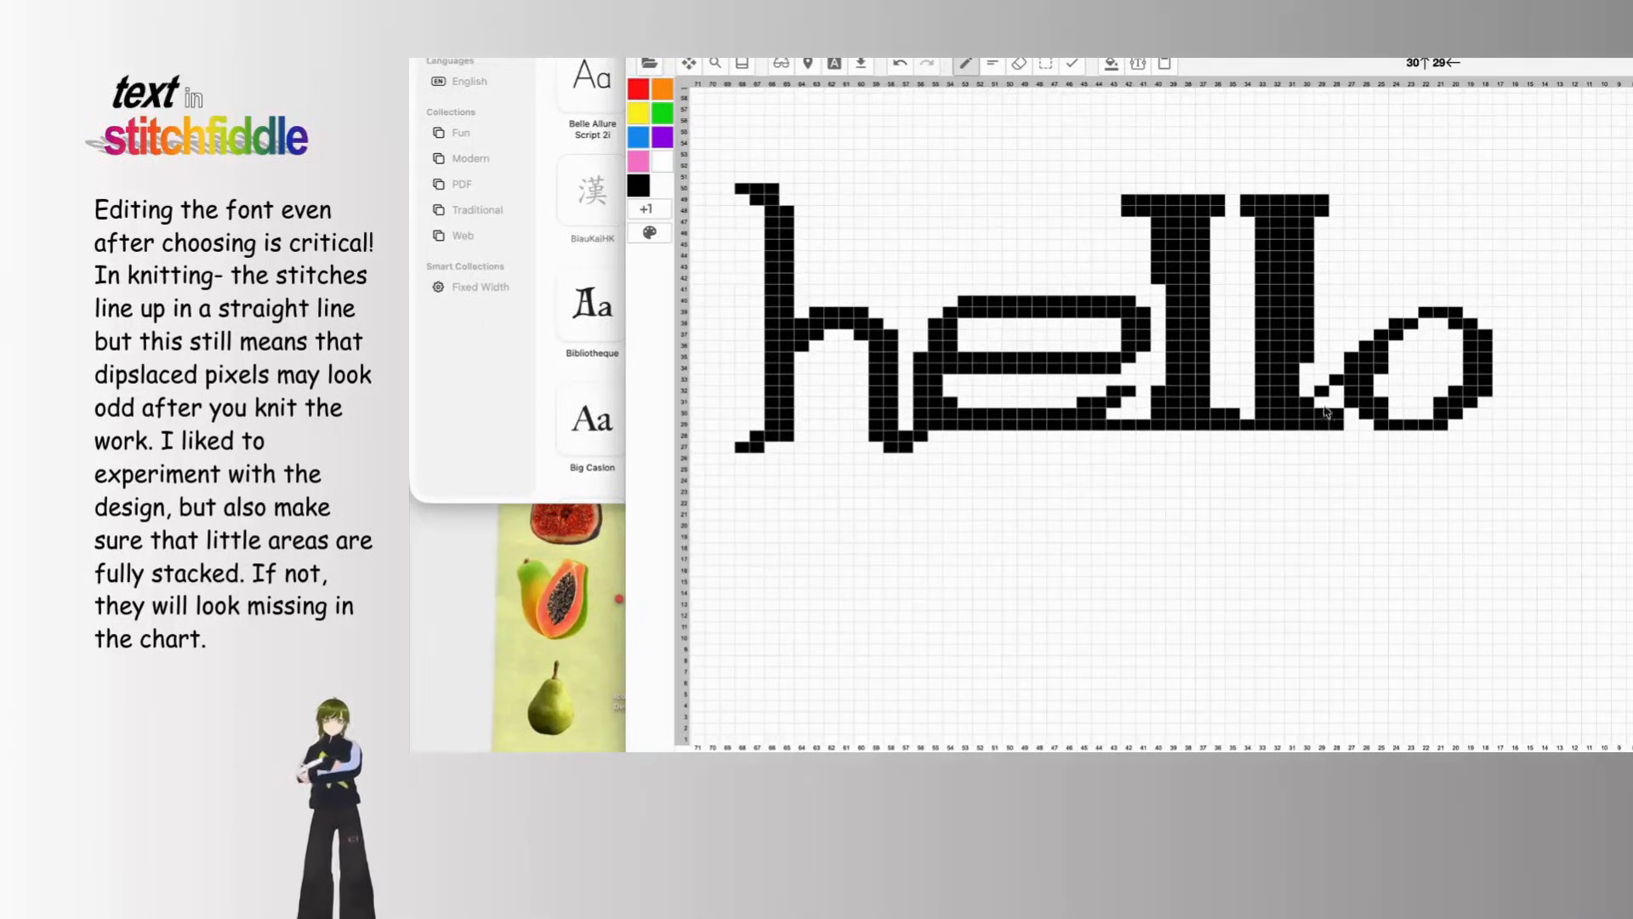
pyautogui.moveTo(1355, 434); pyautogui.dragTo(1375, 434)
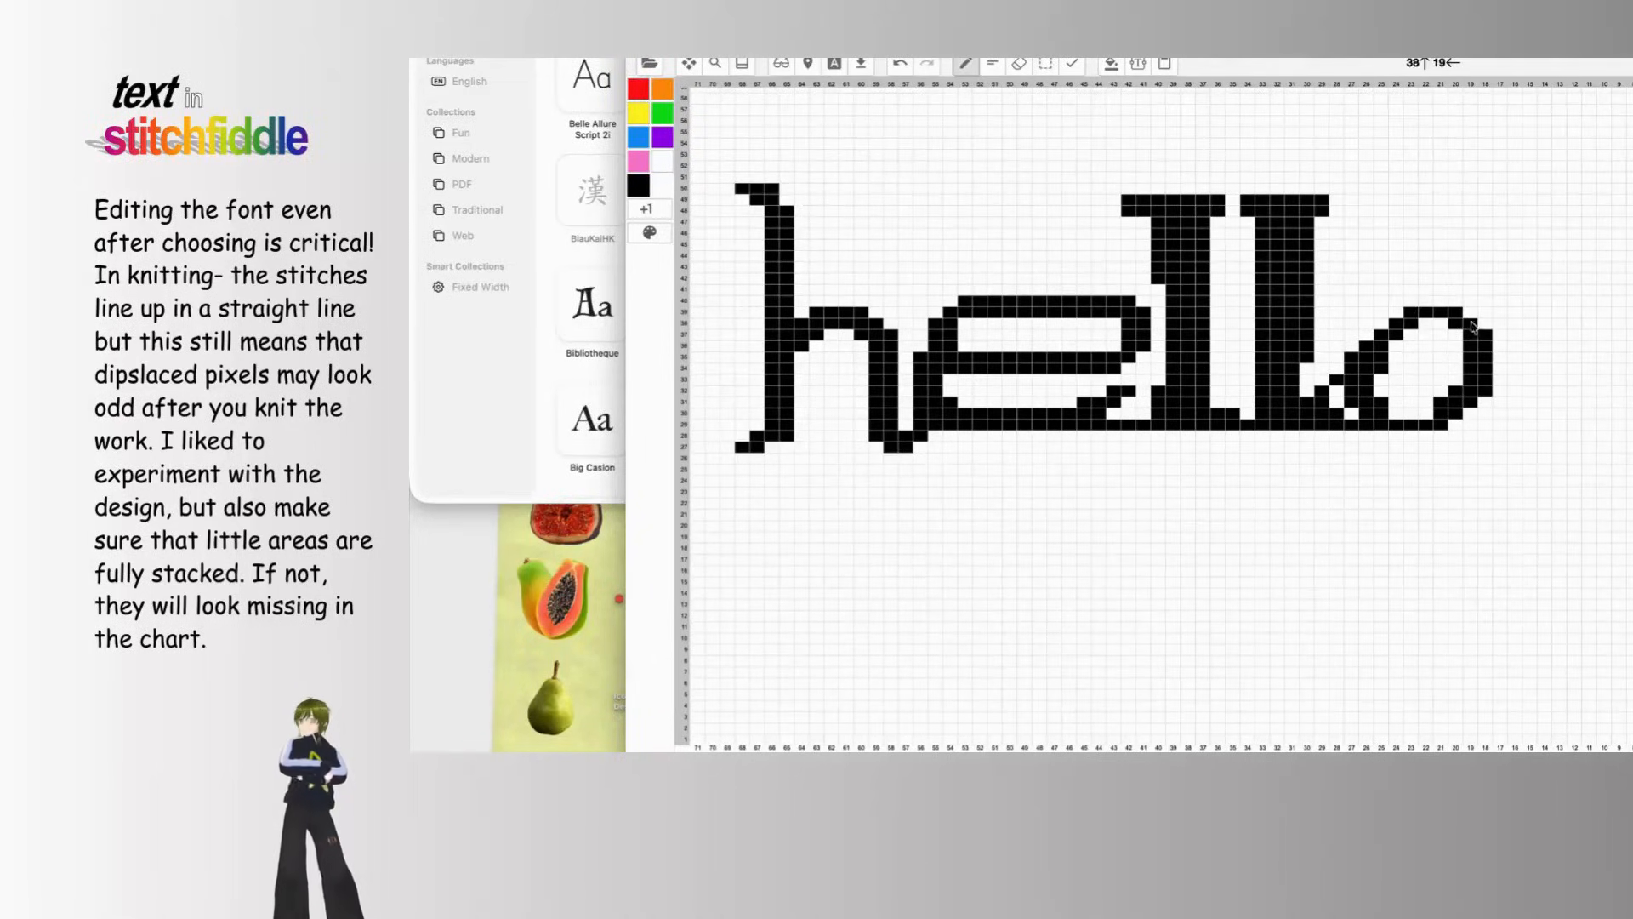
# Step: Fill the inner corner stitches of the o in black to round its opening and thicken its ring
pyautogui.click(1382, 383)
pyautogui.click(1399, 416)
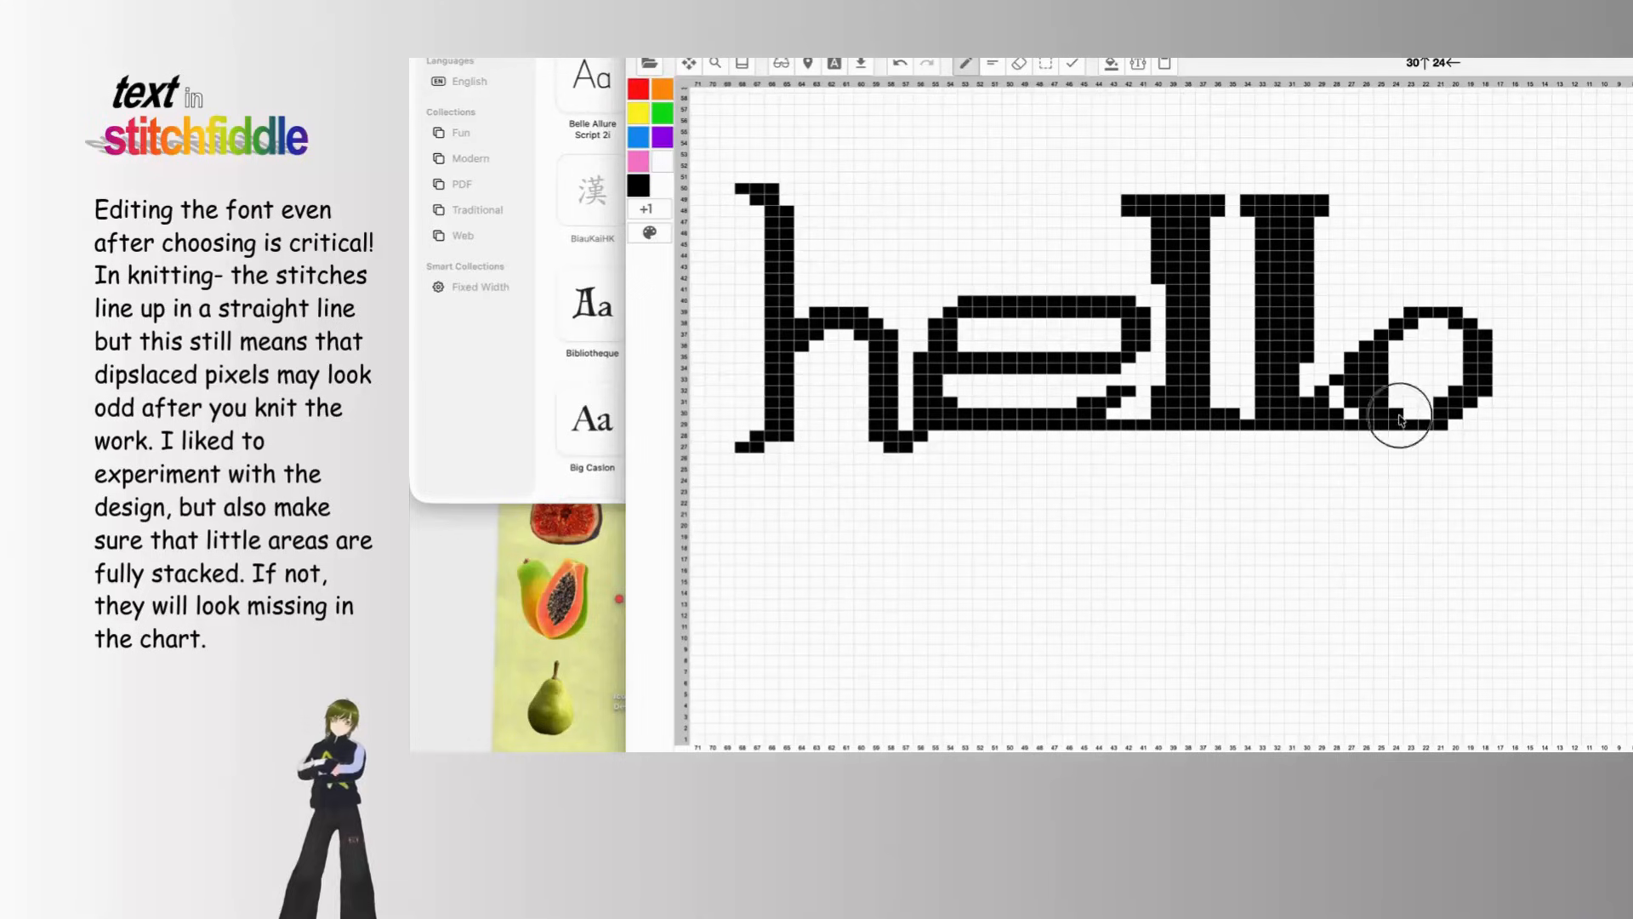
pyautogui.click(1429, 417)
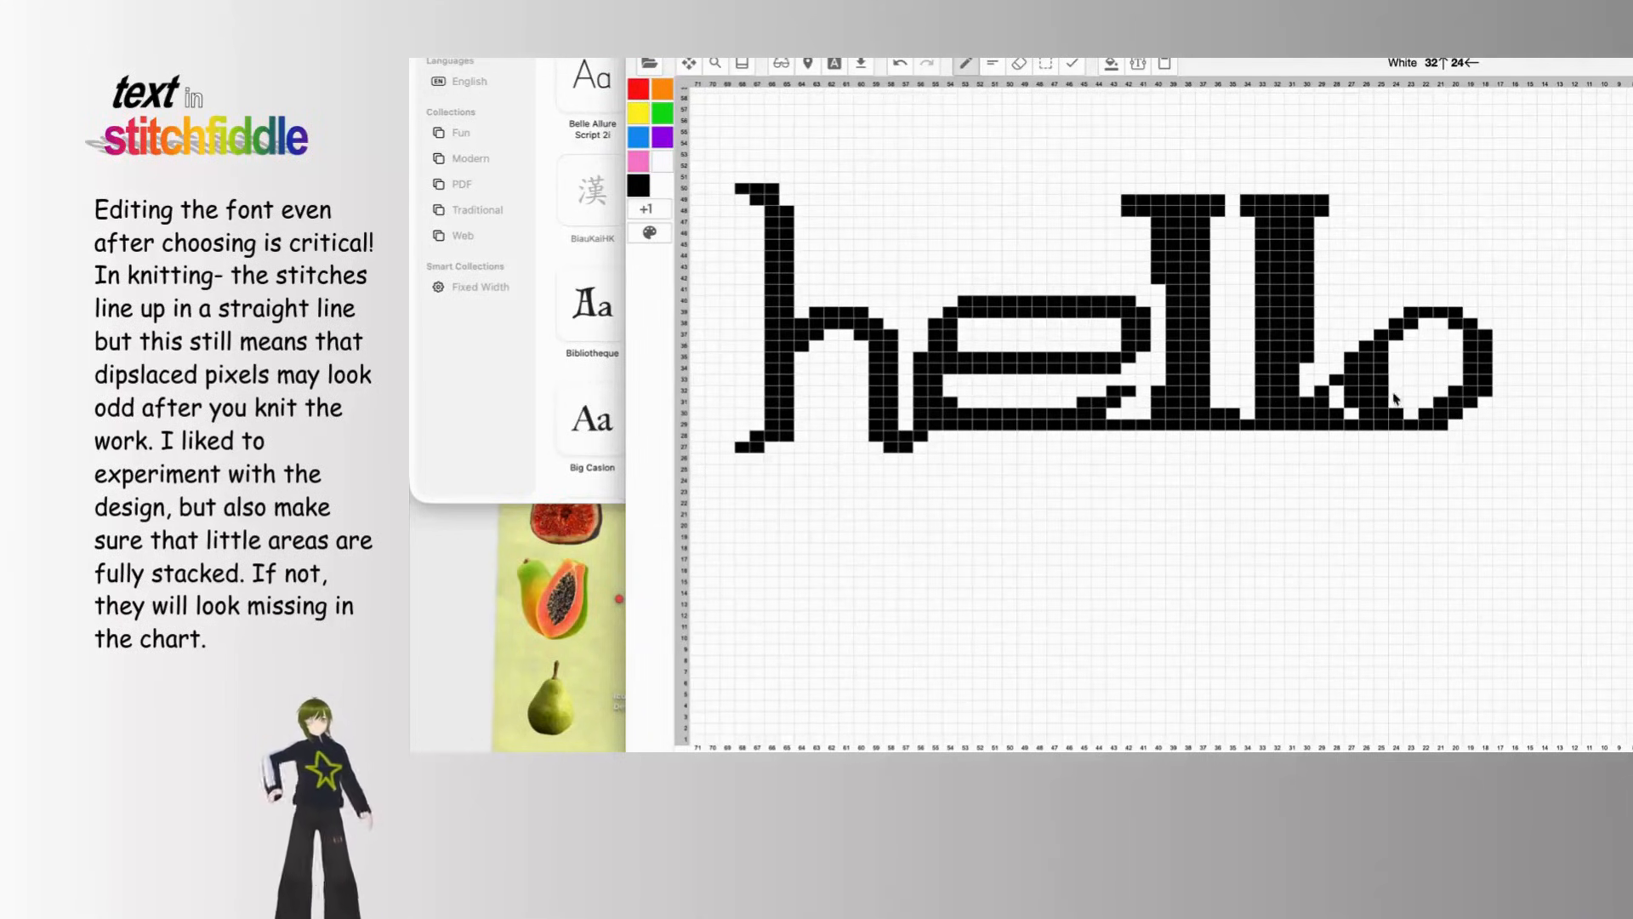
pyautogui.click(1438, 326)
pyautogui.click(1435, 326)
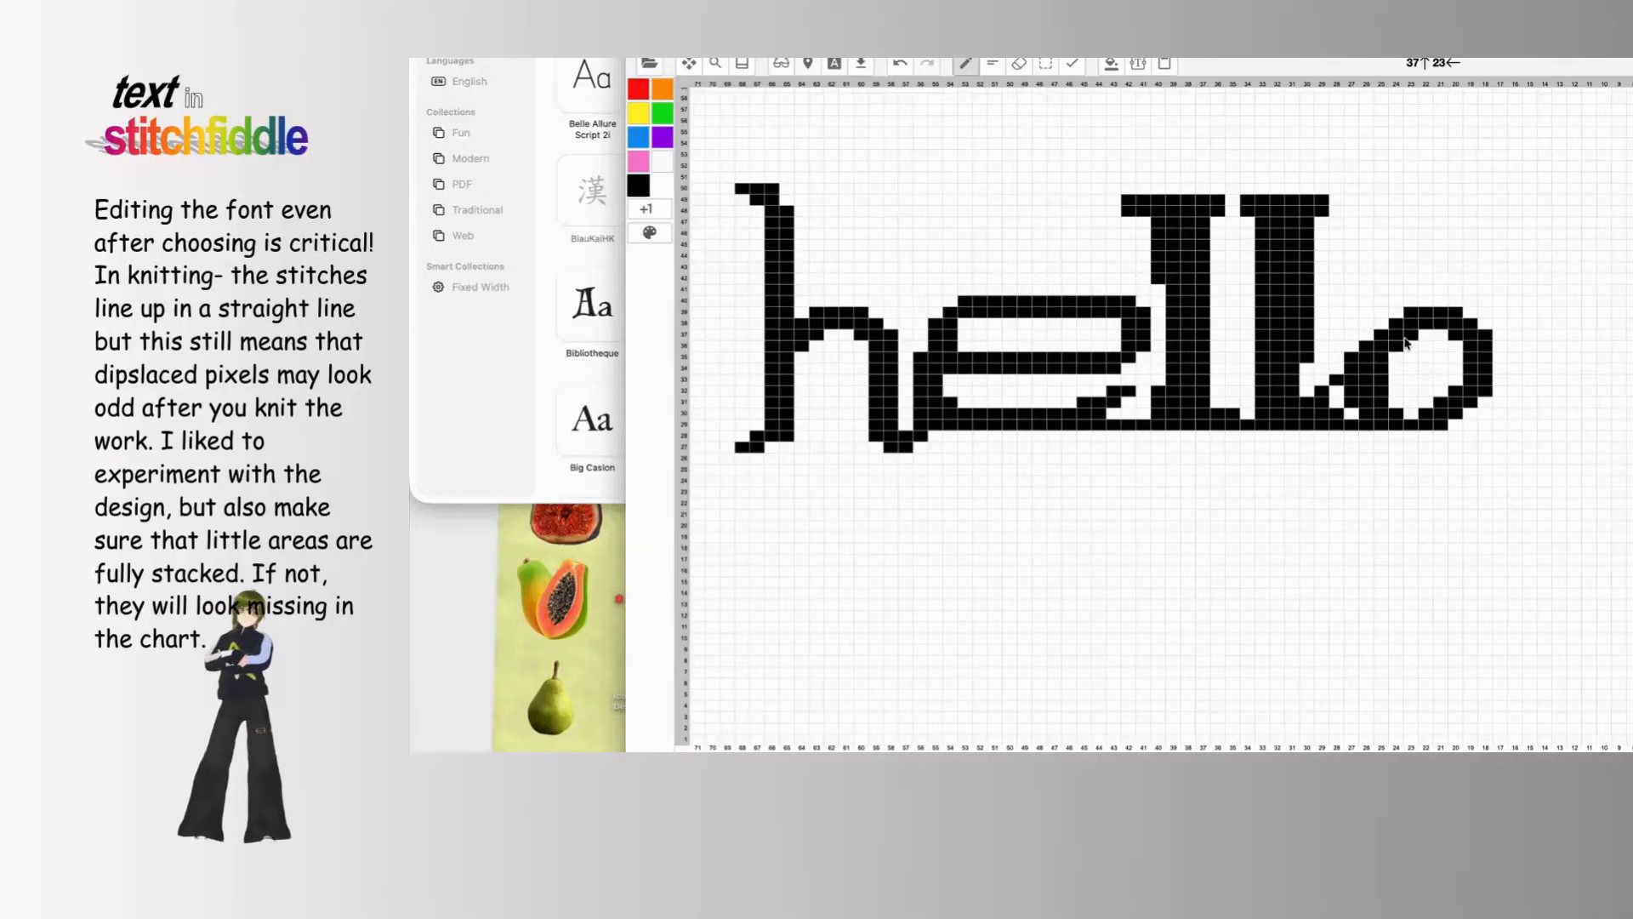
pyautogui.click(1396, 407)
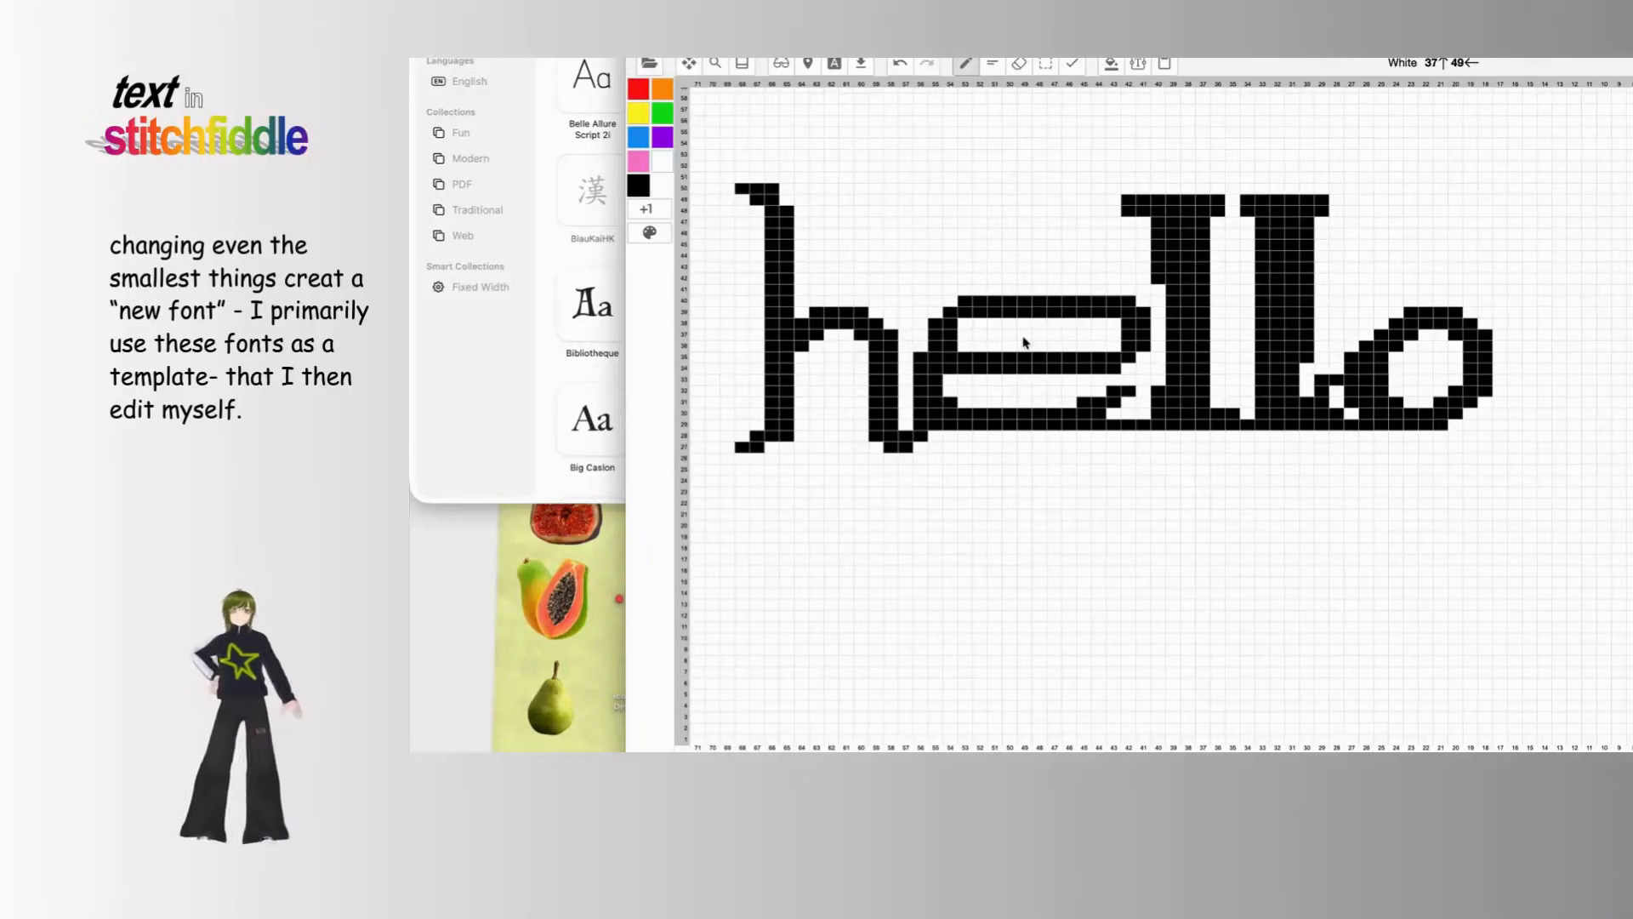
# Step: Paint the baseline stitches linking the h, the e and both l's white to separate the letters
pyautogui.scroll(-6, 1030, 347)
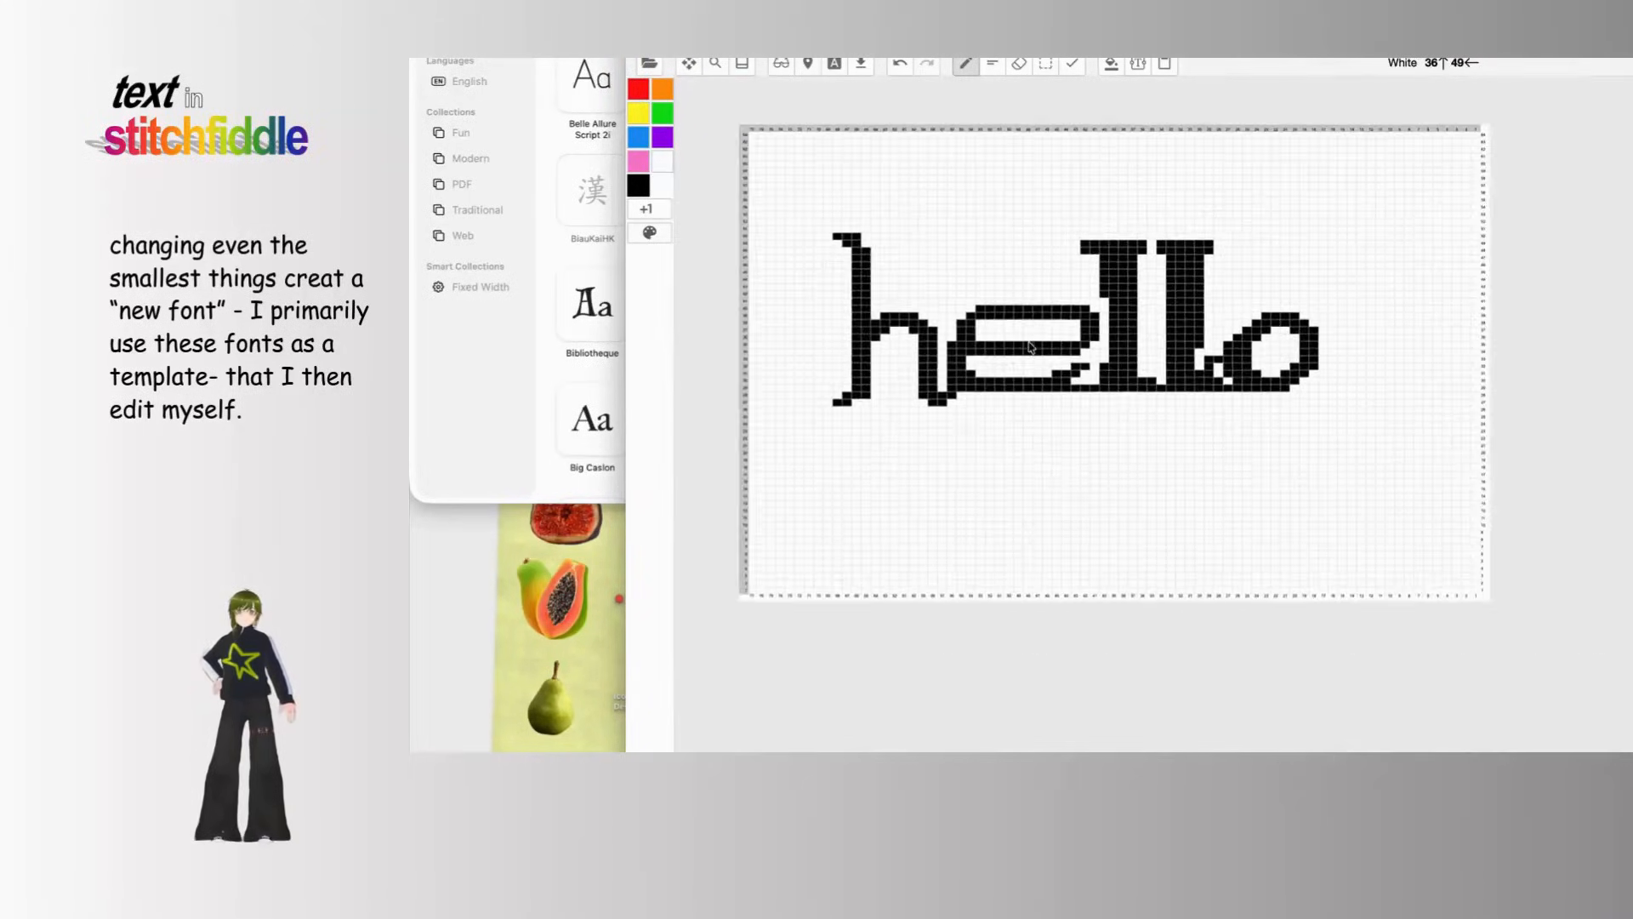
pyautogui.scroll(5, 1029, 347)
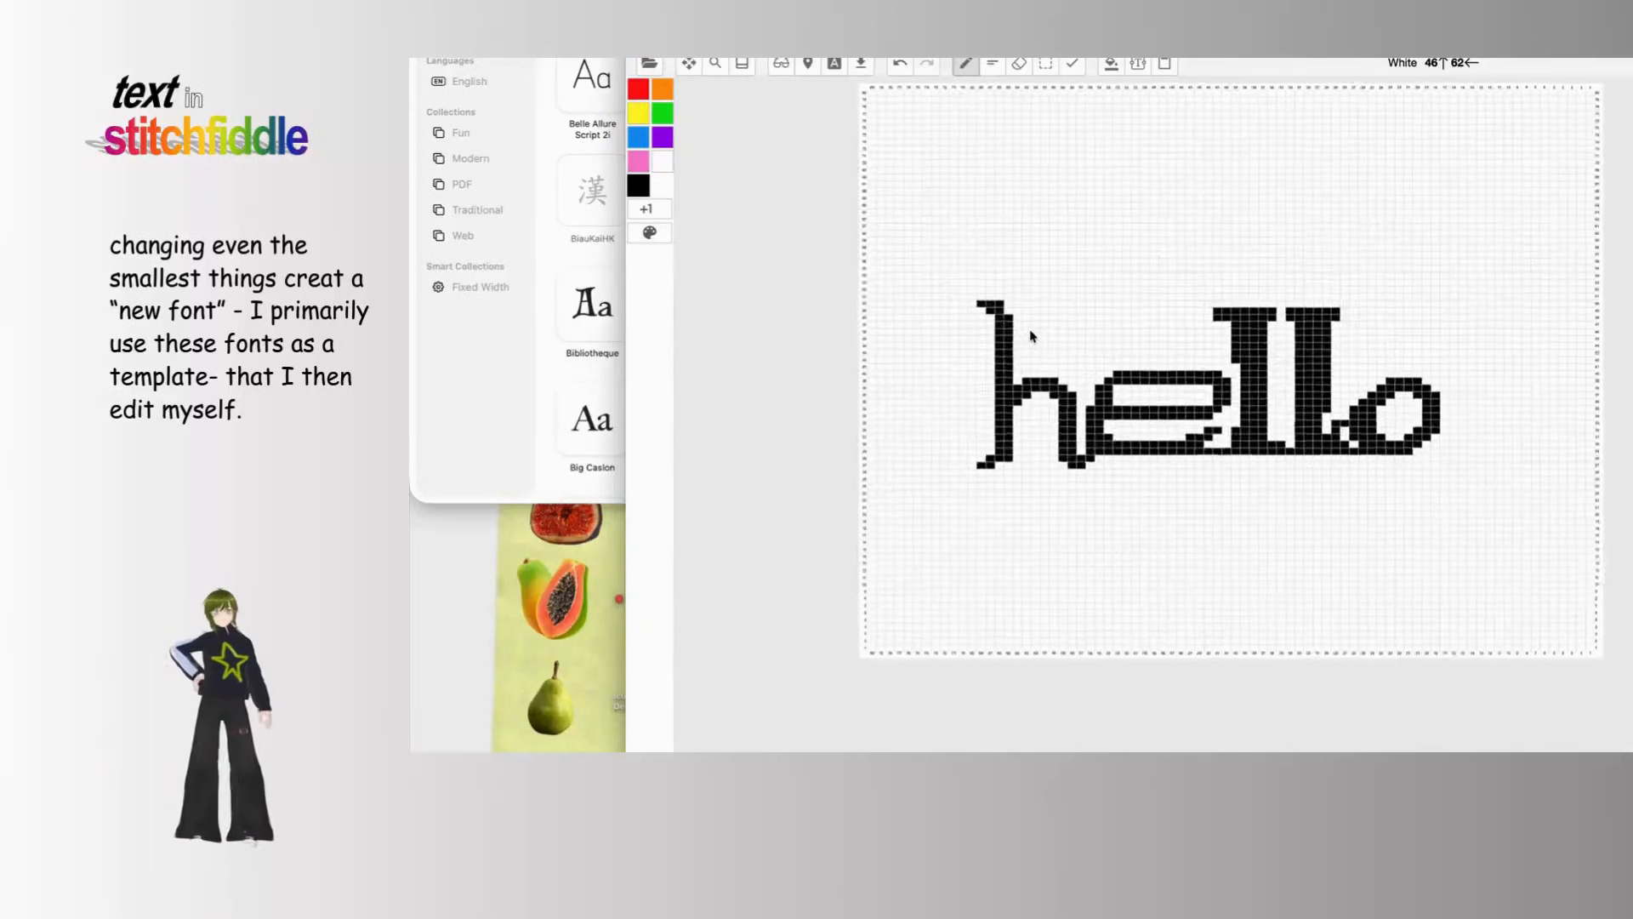
pyautogui.scroll(1, 1030, 336)
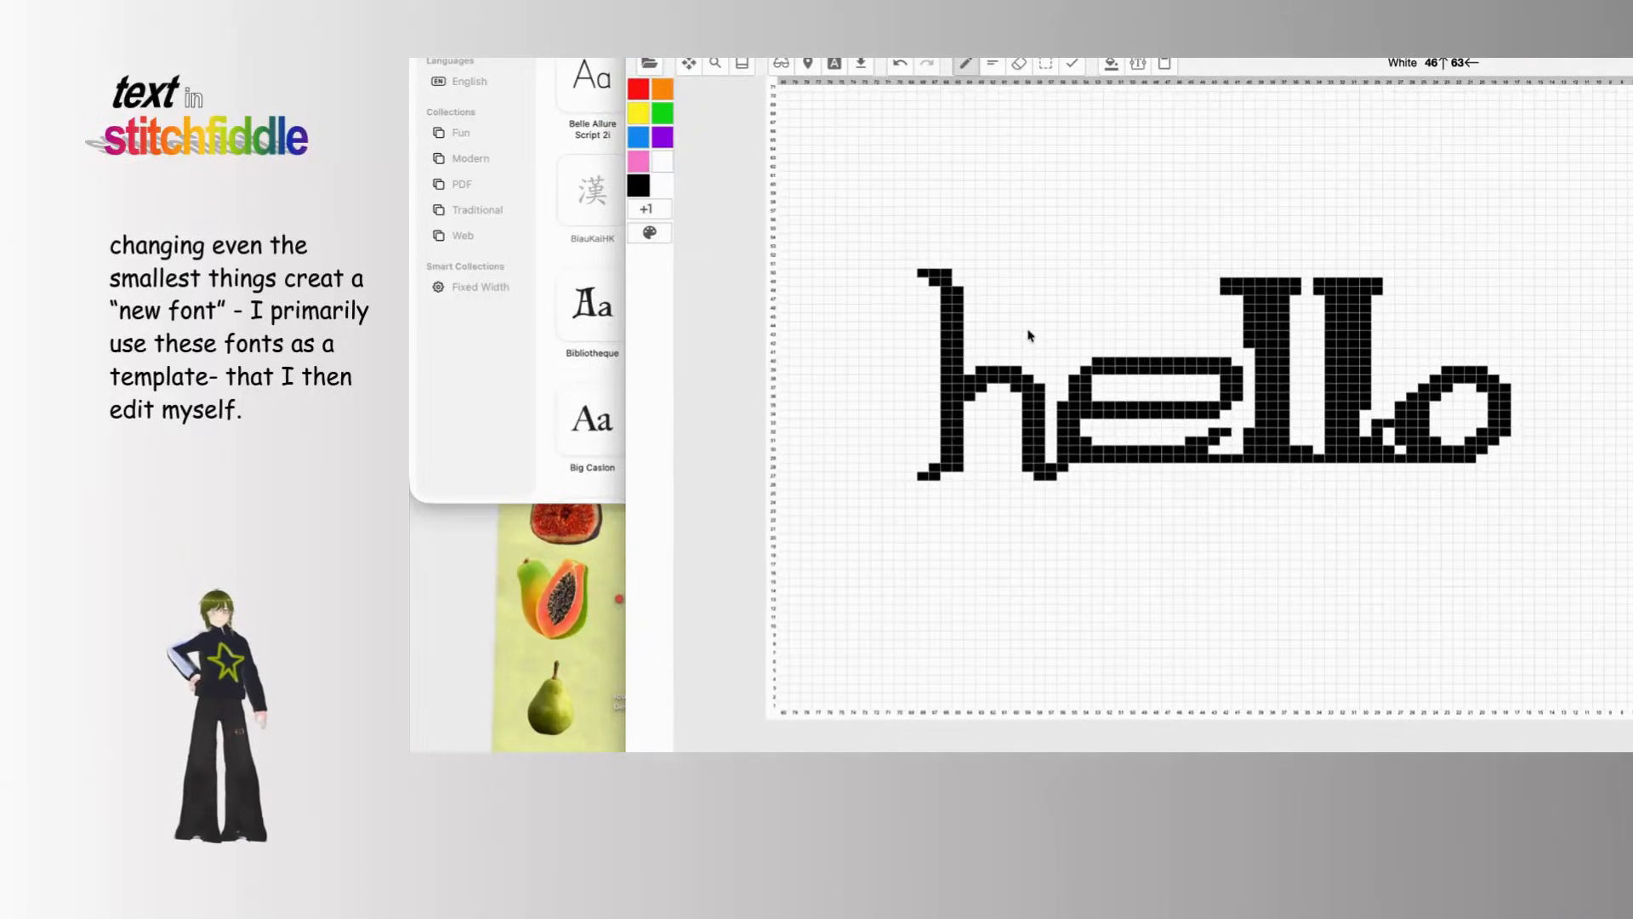
pyautogui.click(661, 161)
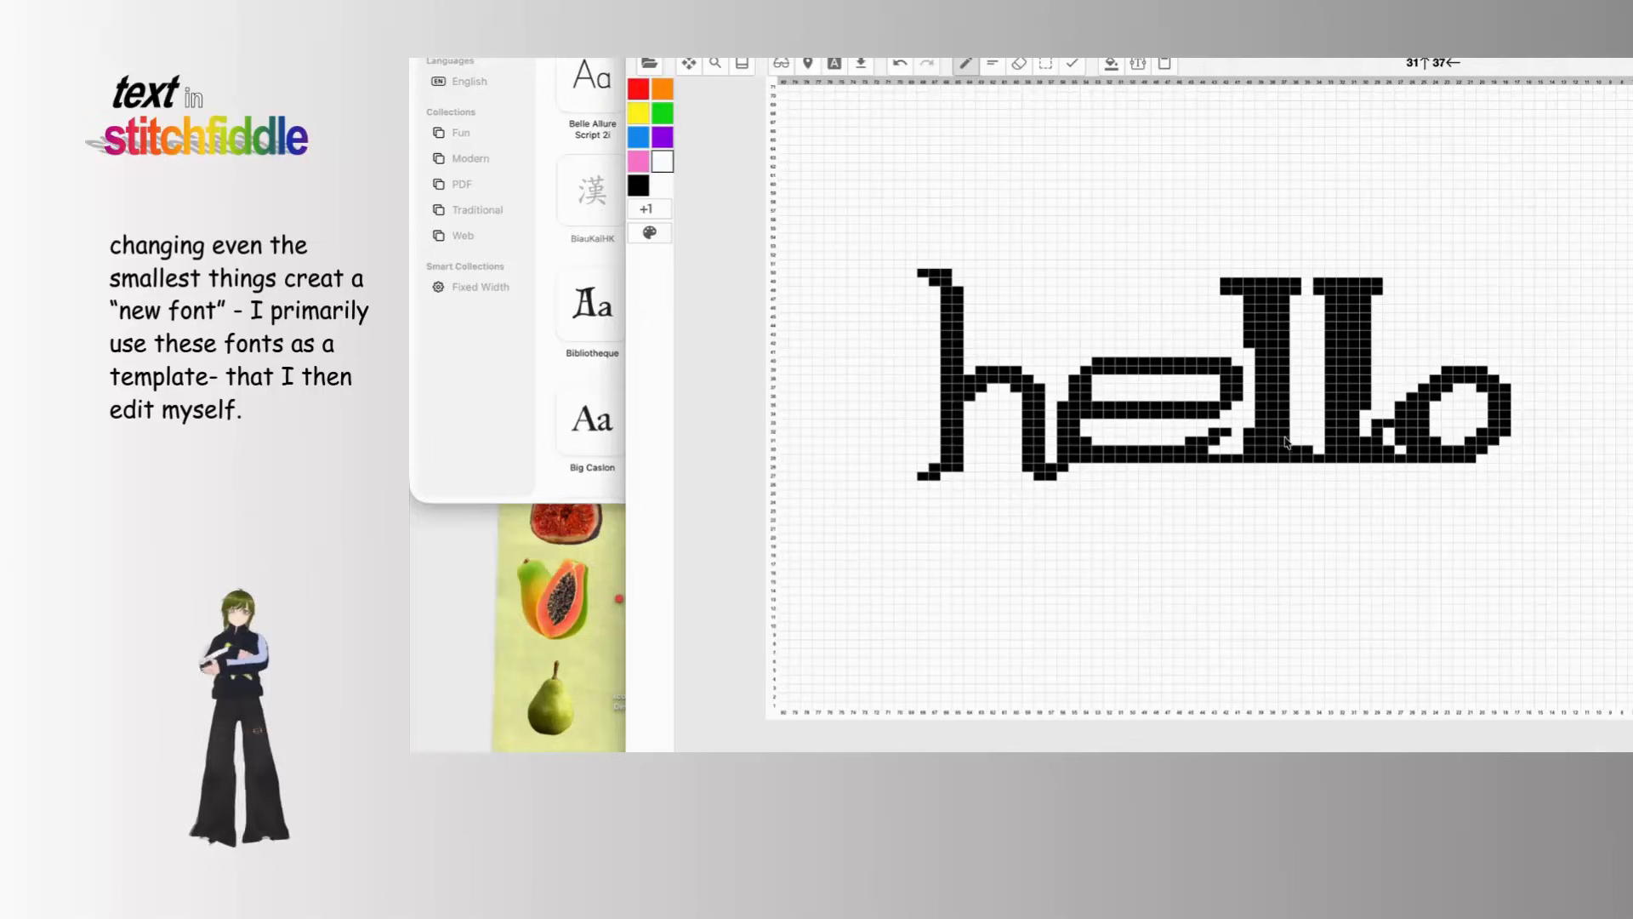
pyautogui.click(1225, 459)
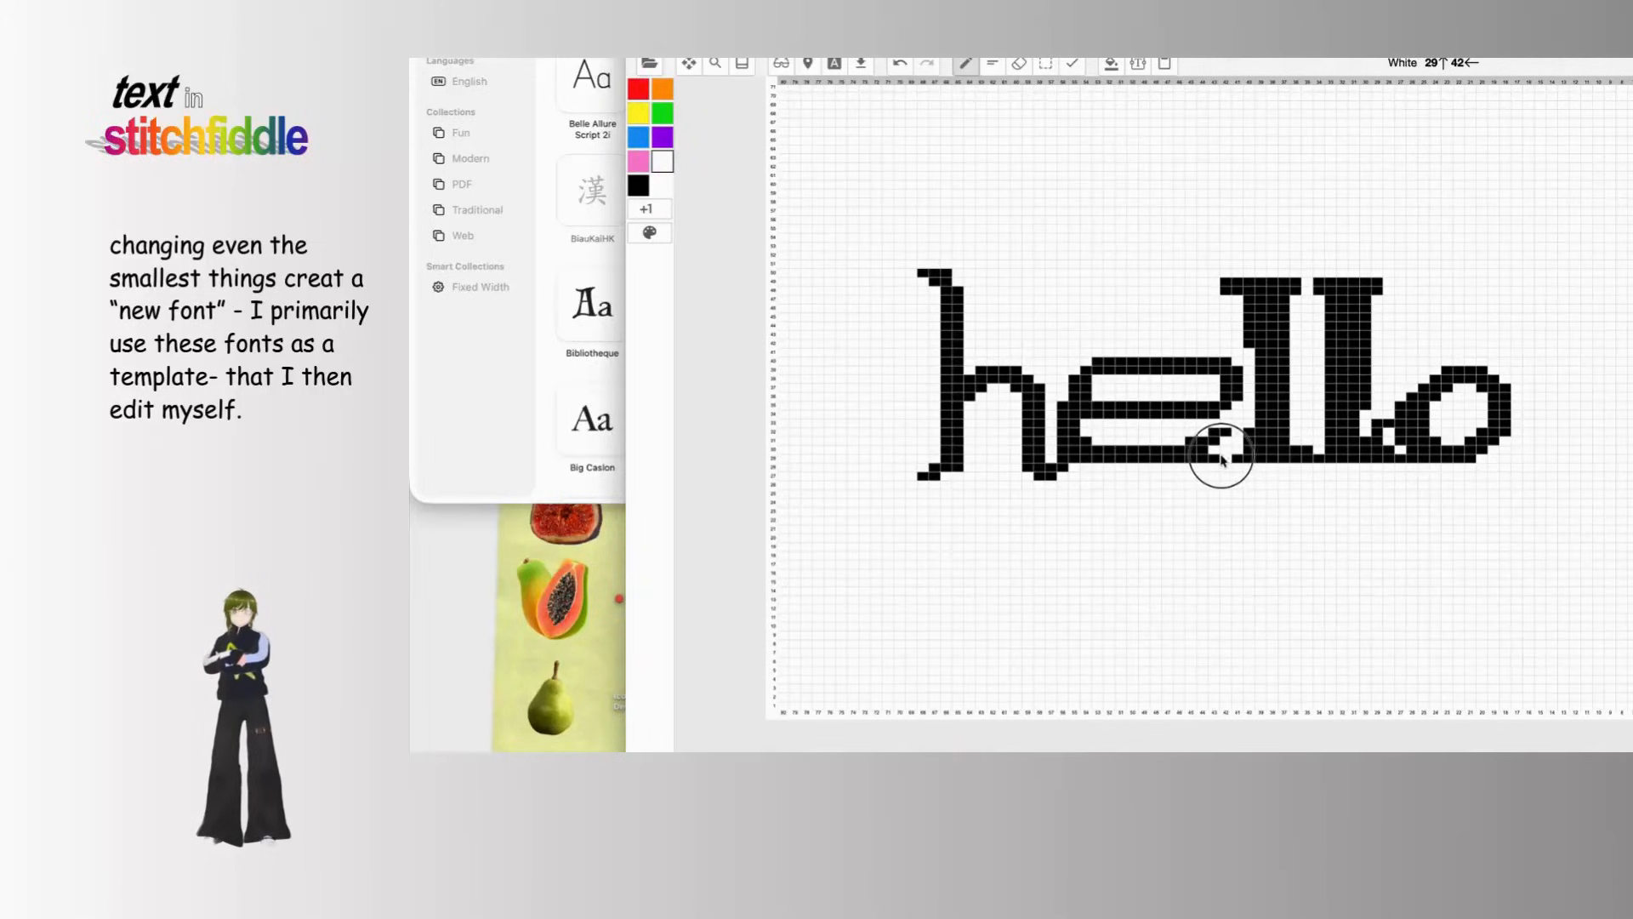
pyautogui.click(1070, 459)
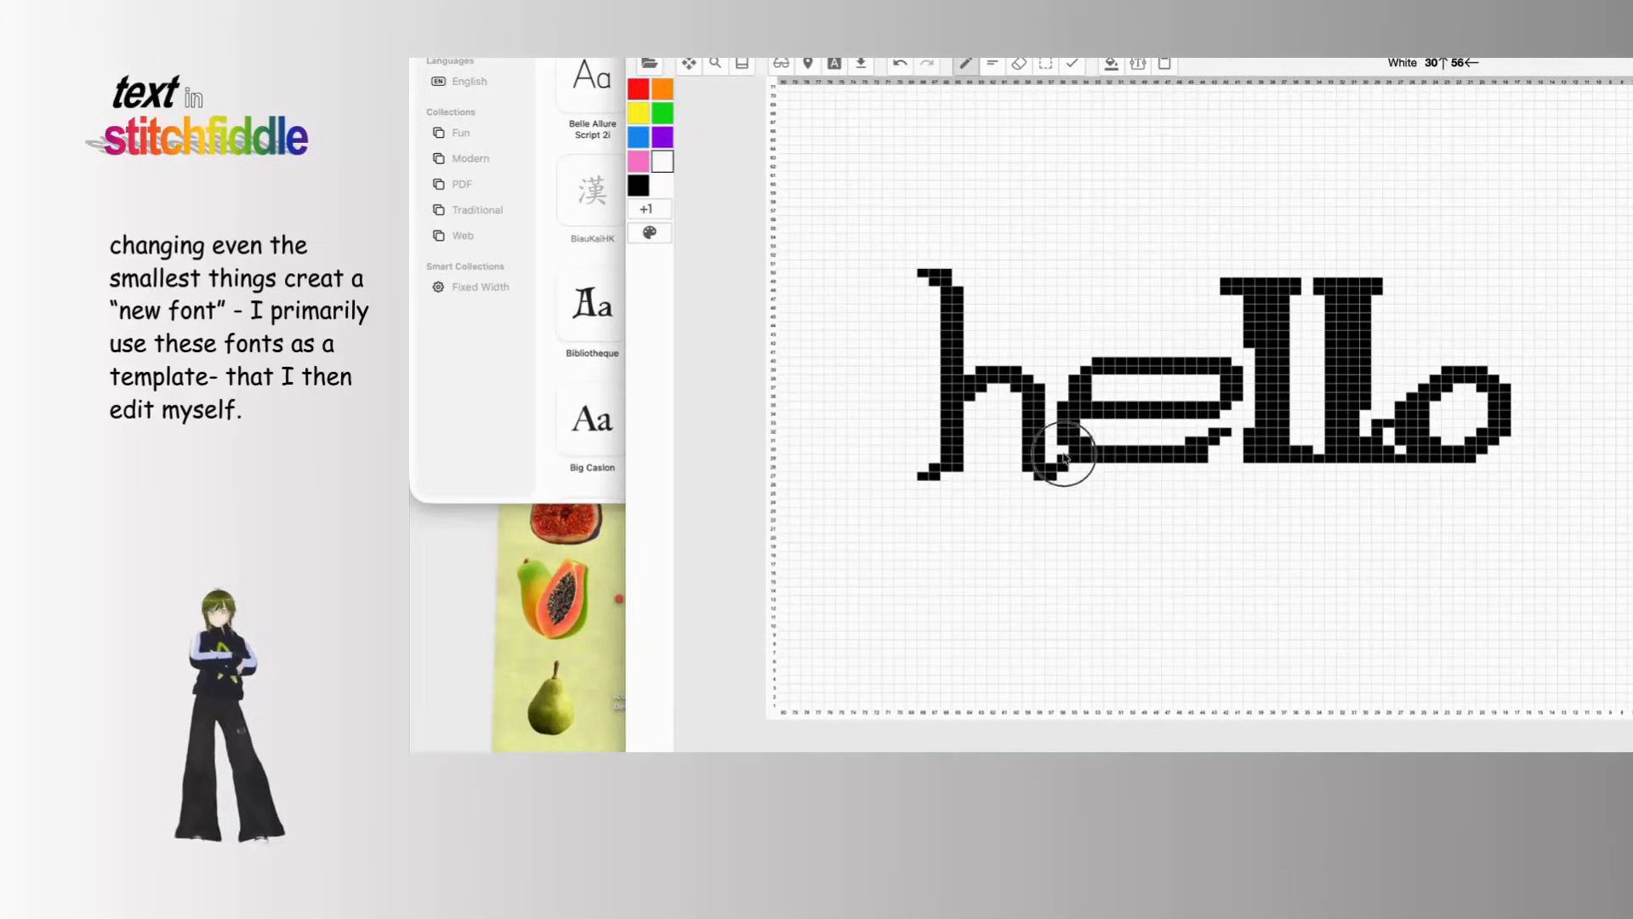
pyautogui.click(1323, 451)
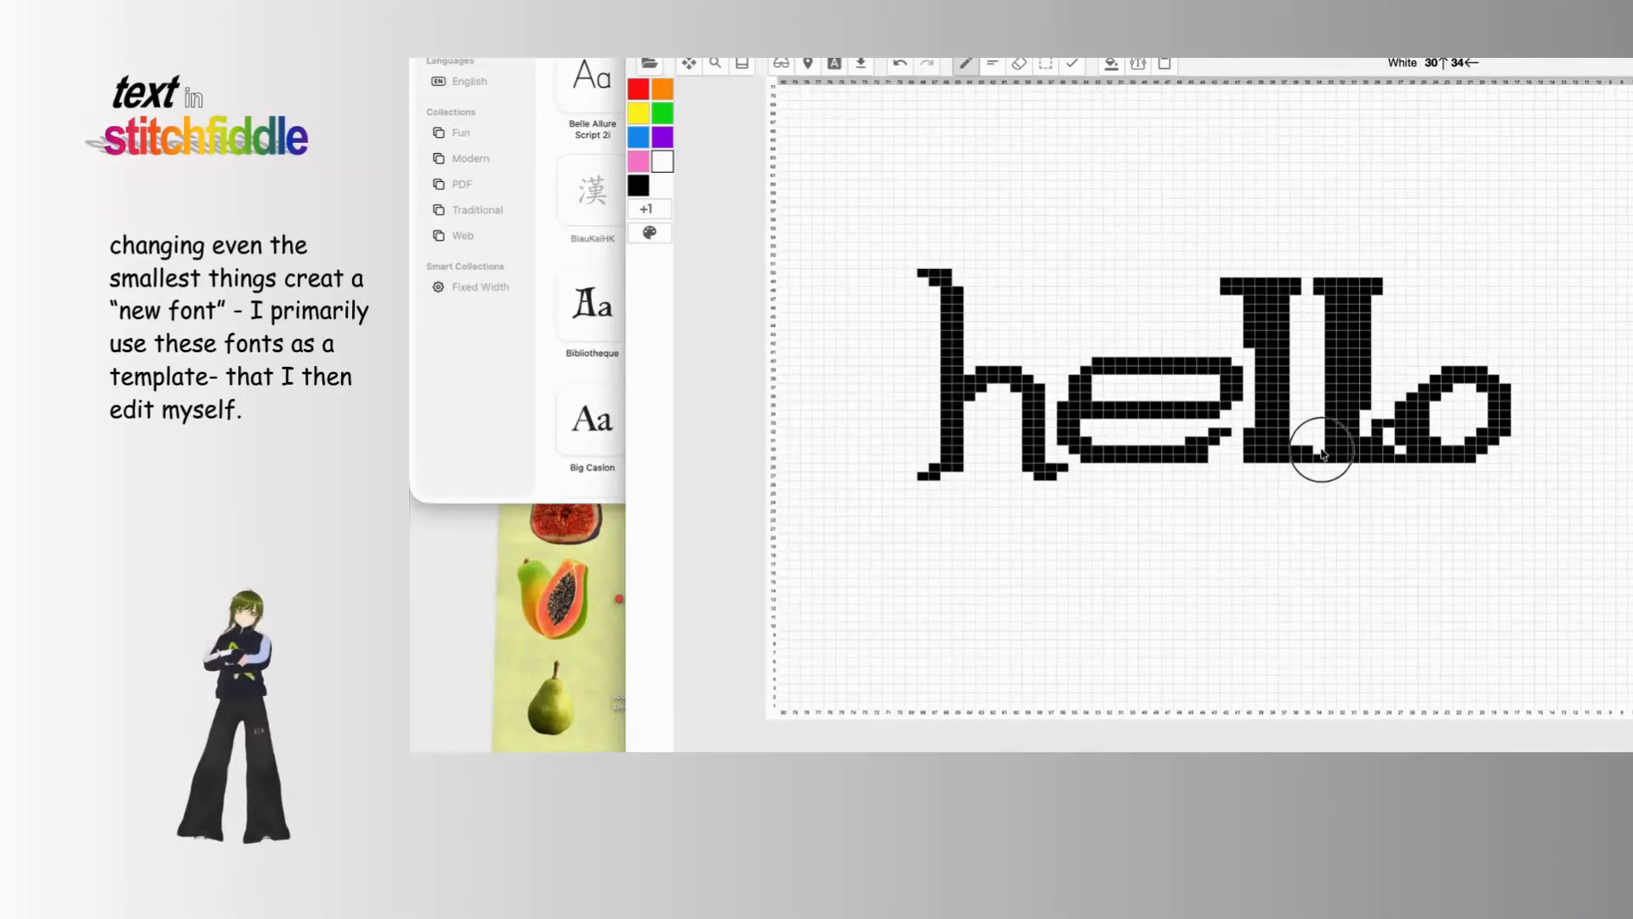
# Step: Erase the diagonal and baseline connection between the second l and the o with white stitches
pyautogui.click(1382, 429)
pyautogui.click(1378, 452)
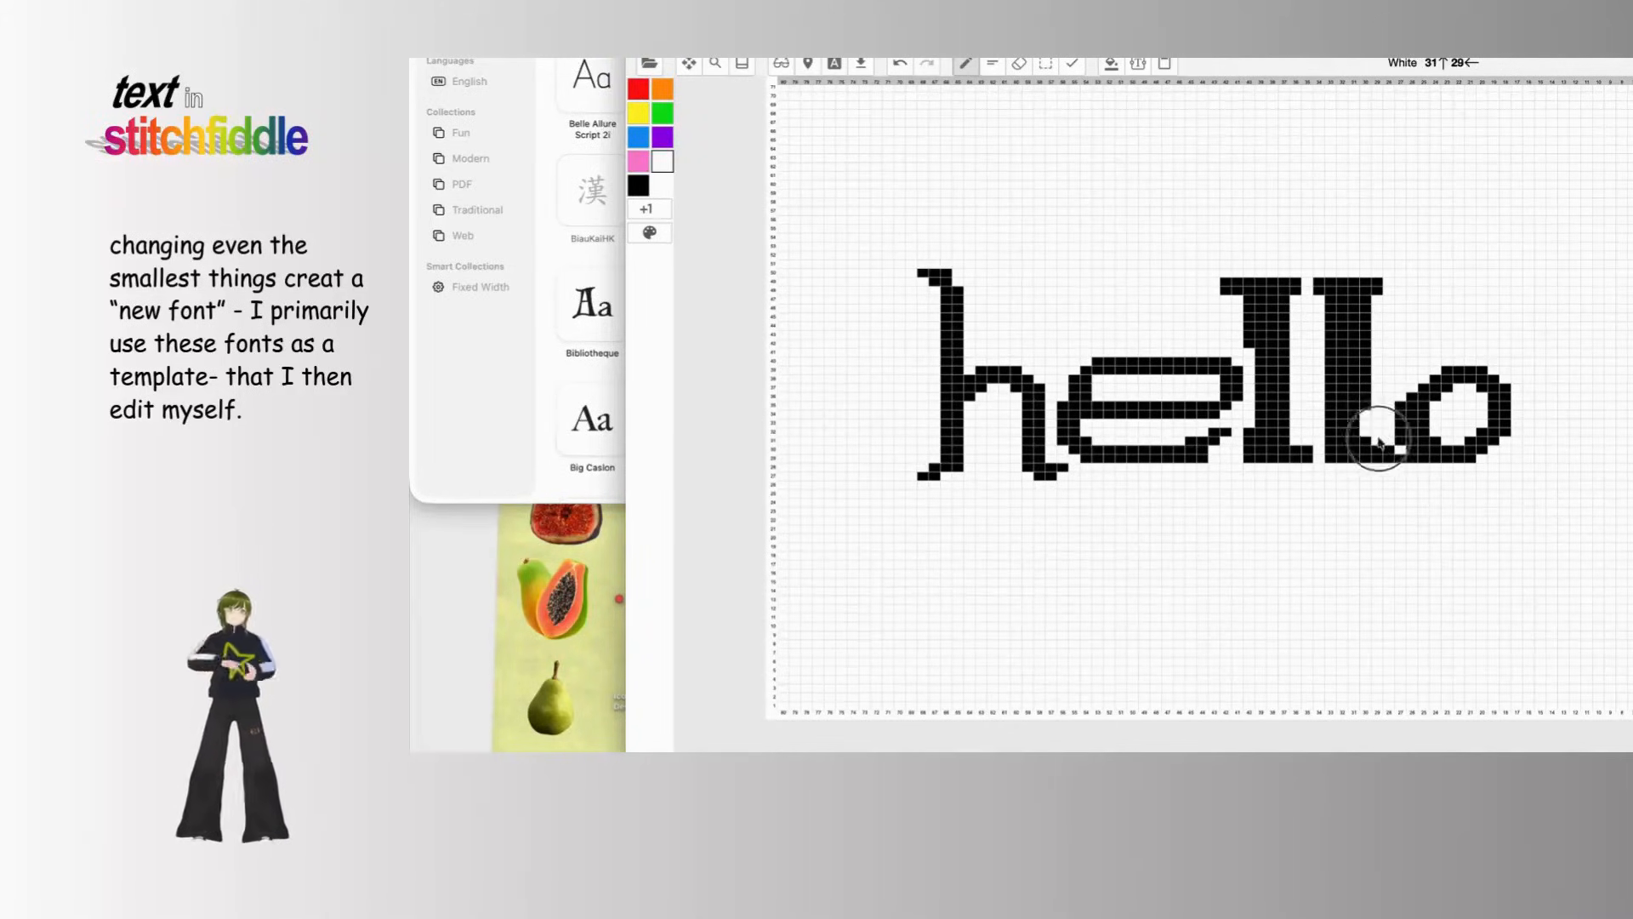
pyautogui.click(1403, 456)
pyautogui.click(1399, 400)
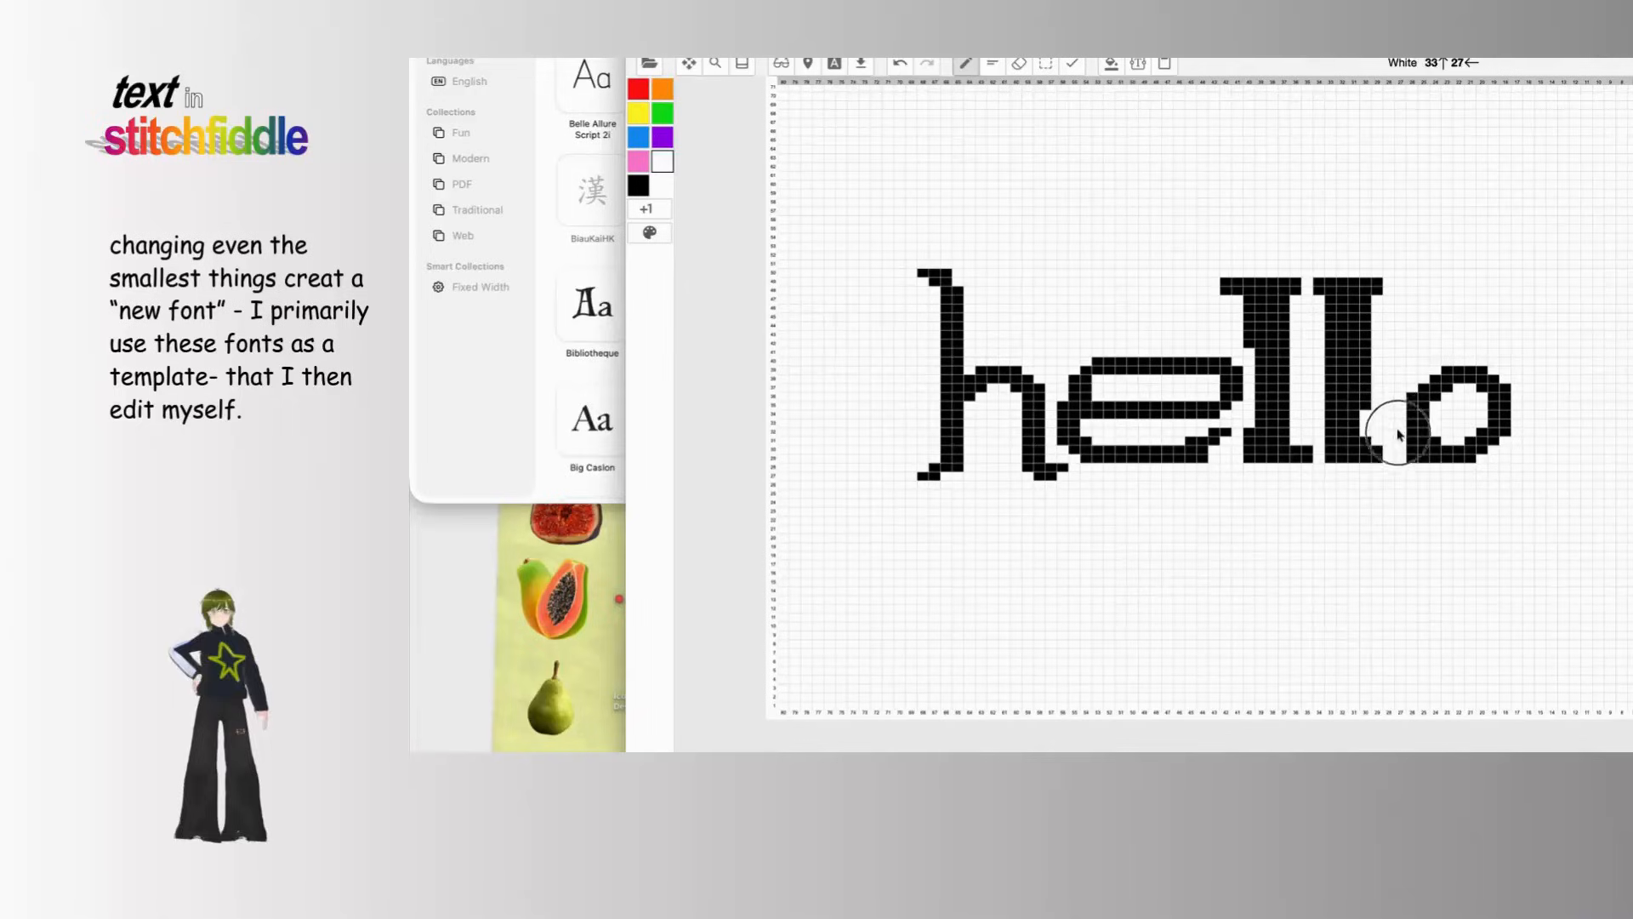
pyautogui.click(1403, 437)
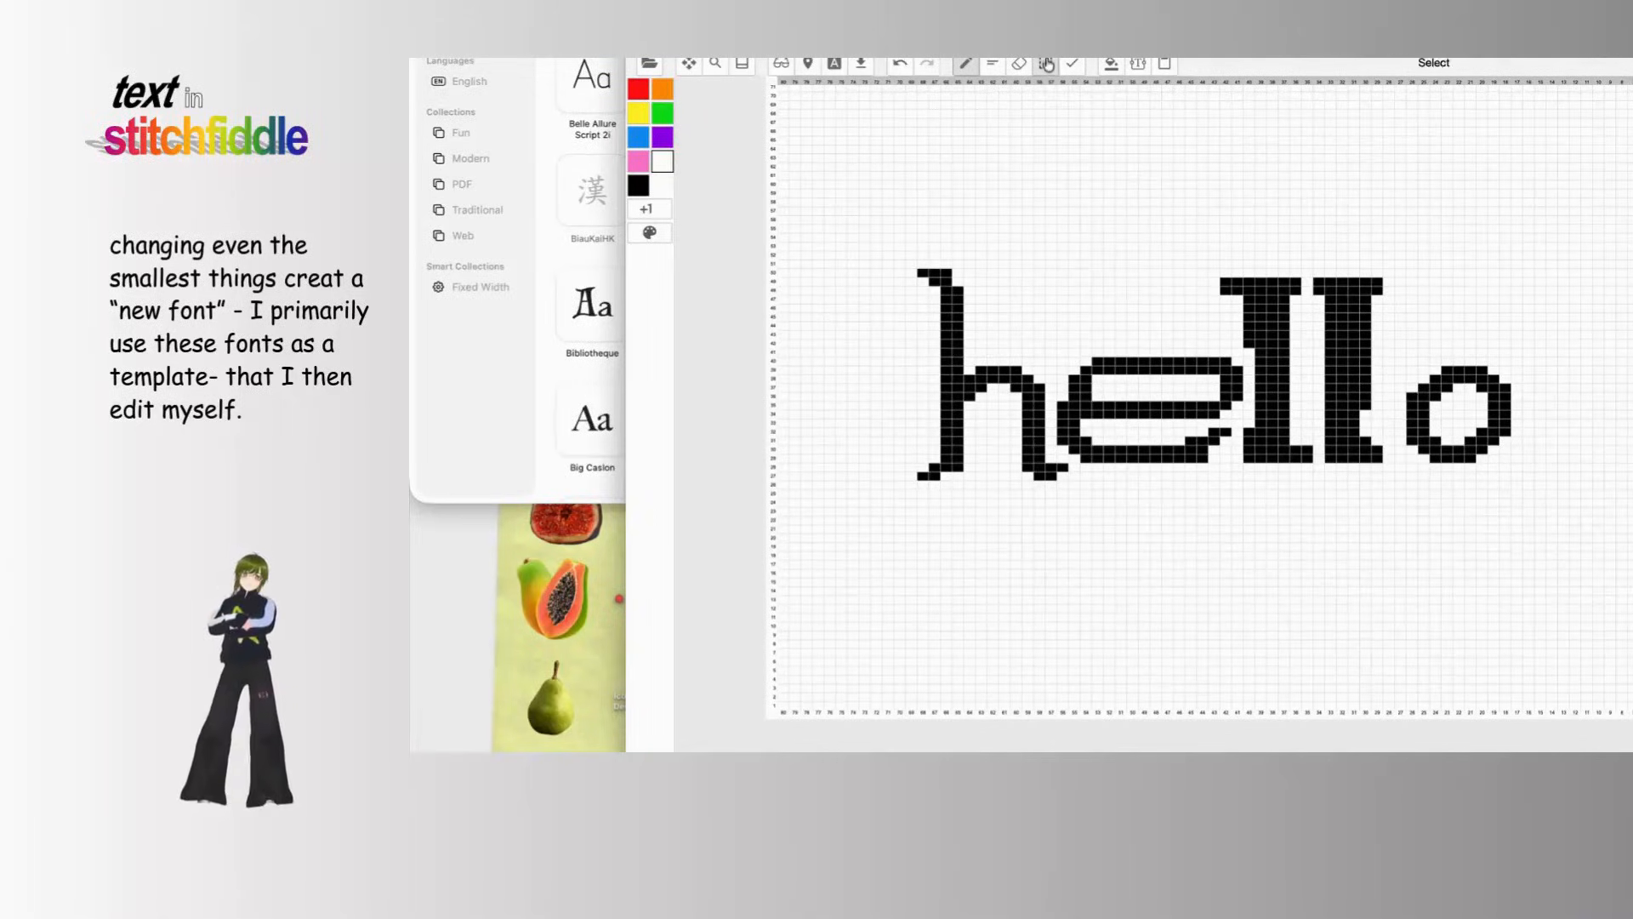
# Step: Select the o and move it two stitches closer to the second l
pyautogui.moveTo(1525, 455); pyautogui.dragTo(1405, 367)
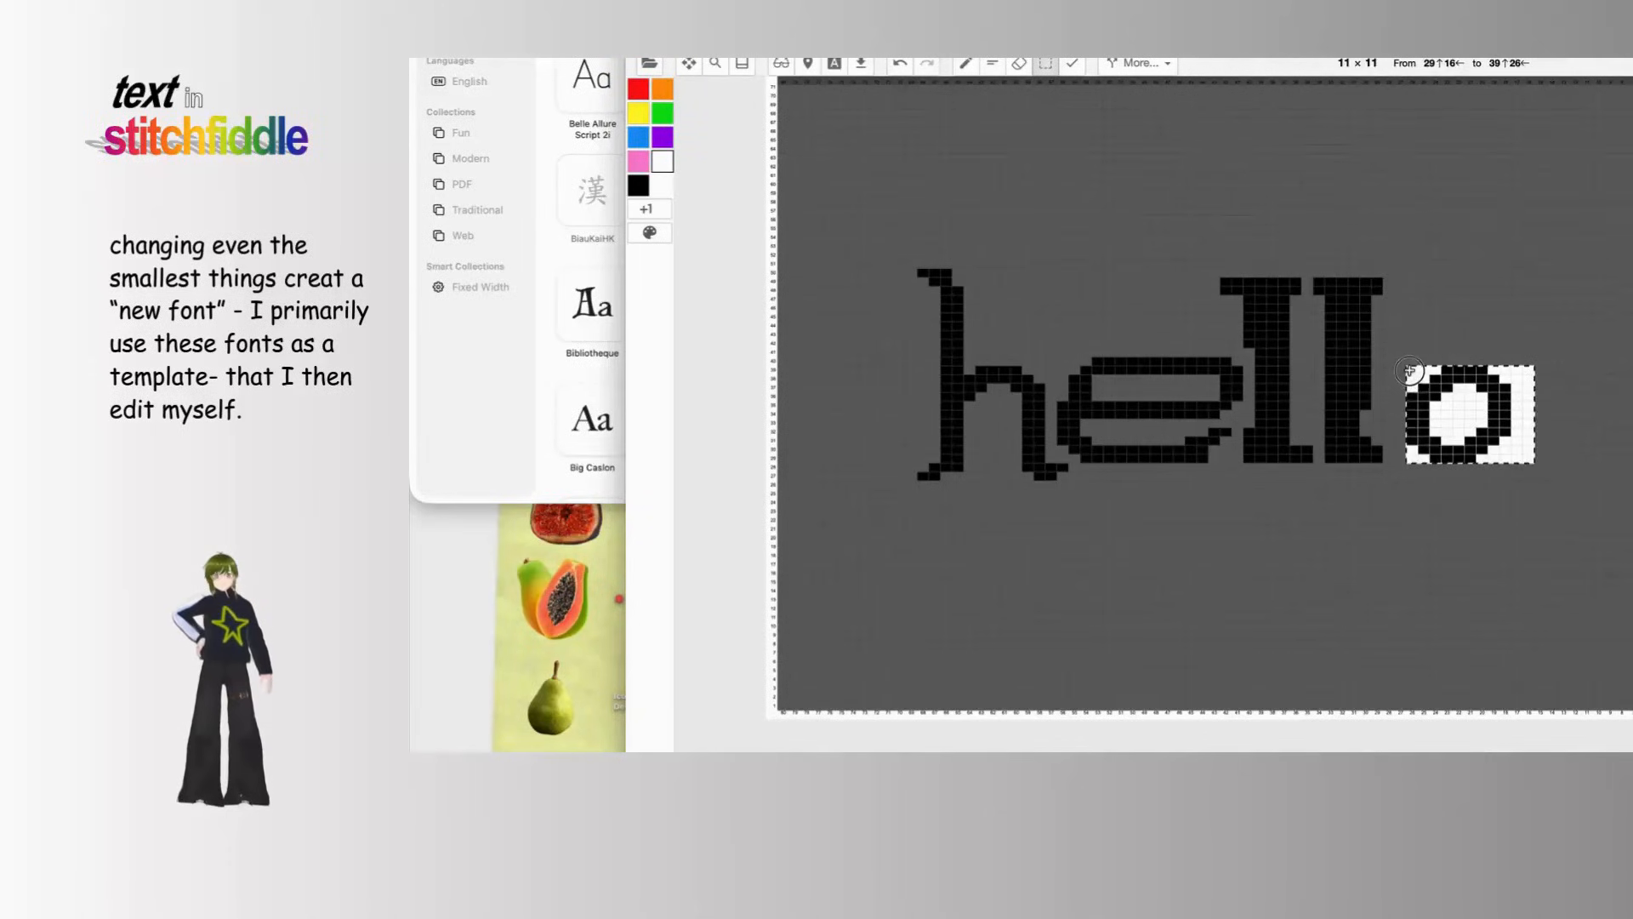
pyautogui.click(1450, 427)
pyautogui.moveTo(1444, 421); pyautogui.dragTo(1436, 421)
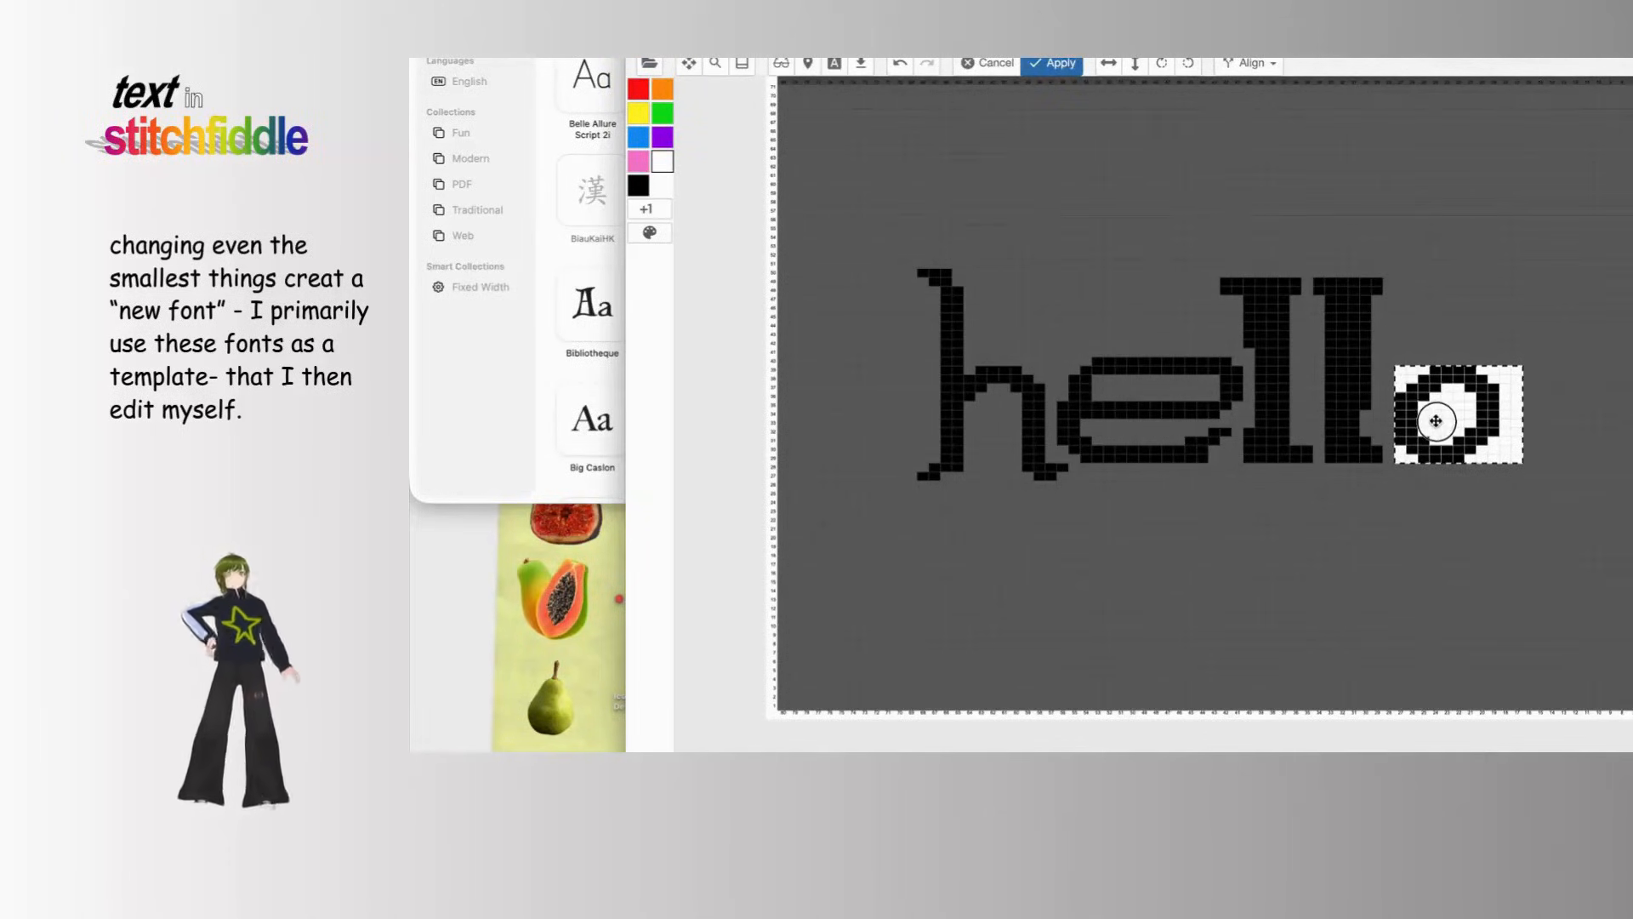
pyautogui.moveTo(1436, 421); pyautogui.dragTo(1433, 427)
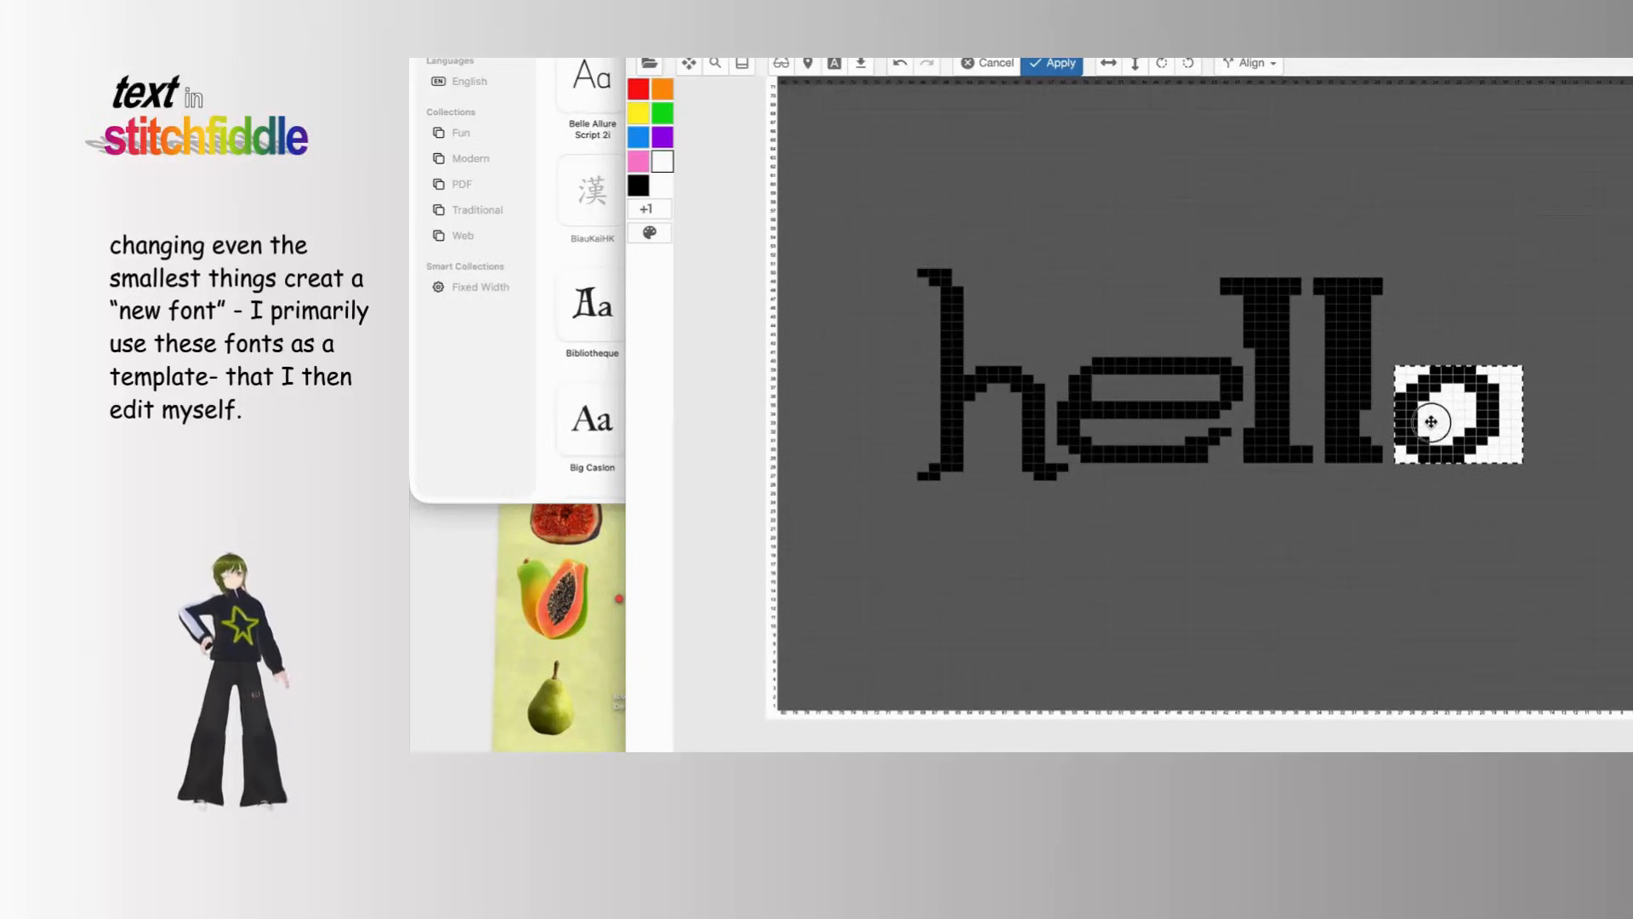
pyautogui.press('Return')
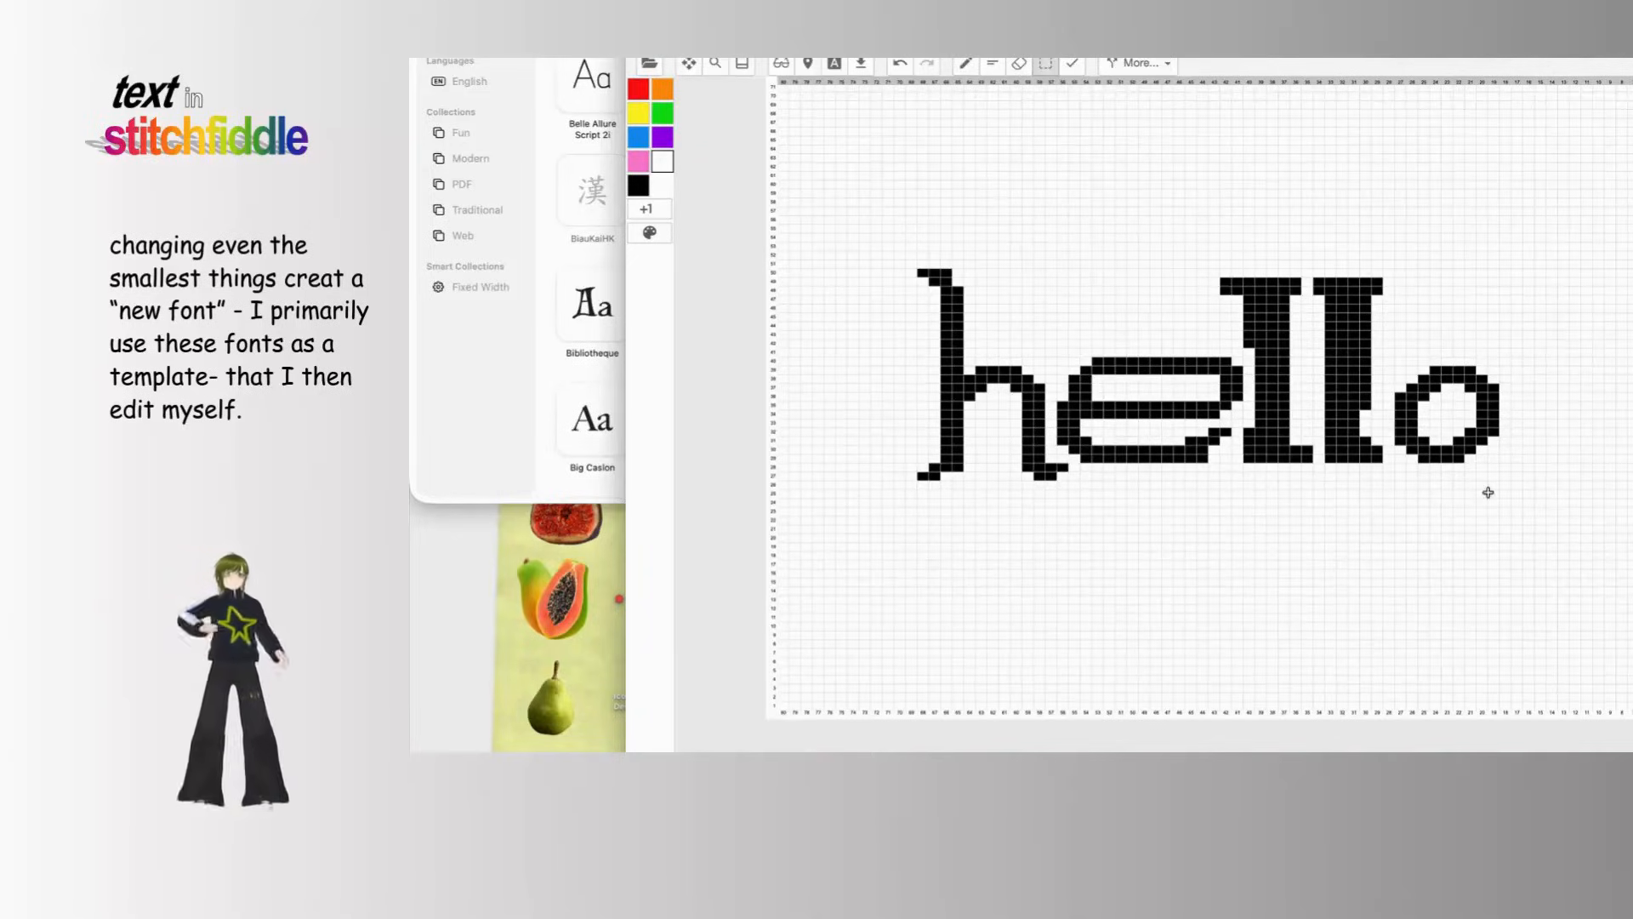
pyautogui.moveTo(1505, 462); pyautogui.dragTo(1394, 368)
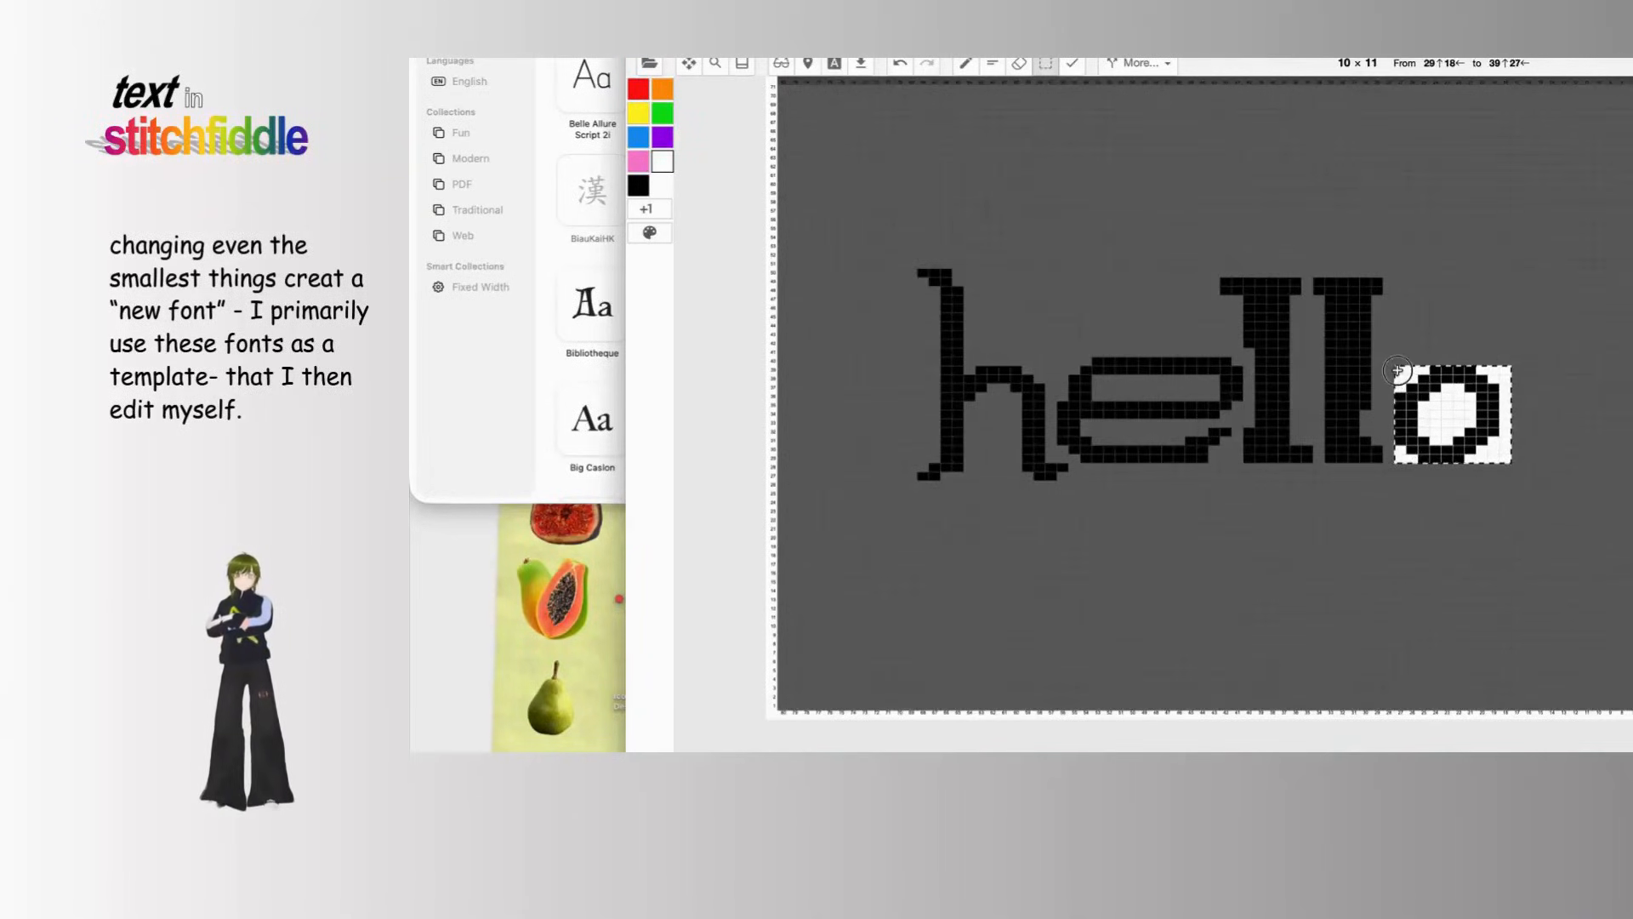
pyautogui.click(1446, 431)
pyautogui.moveTo(1436, 430); pyautogui.dragTo(1416, 435)
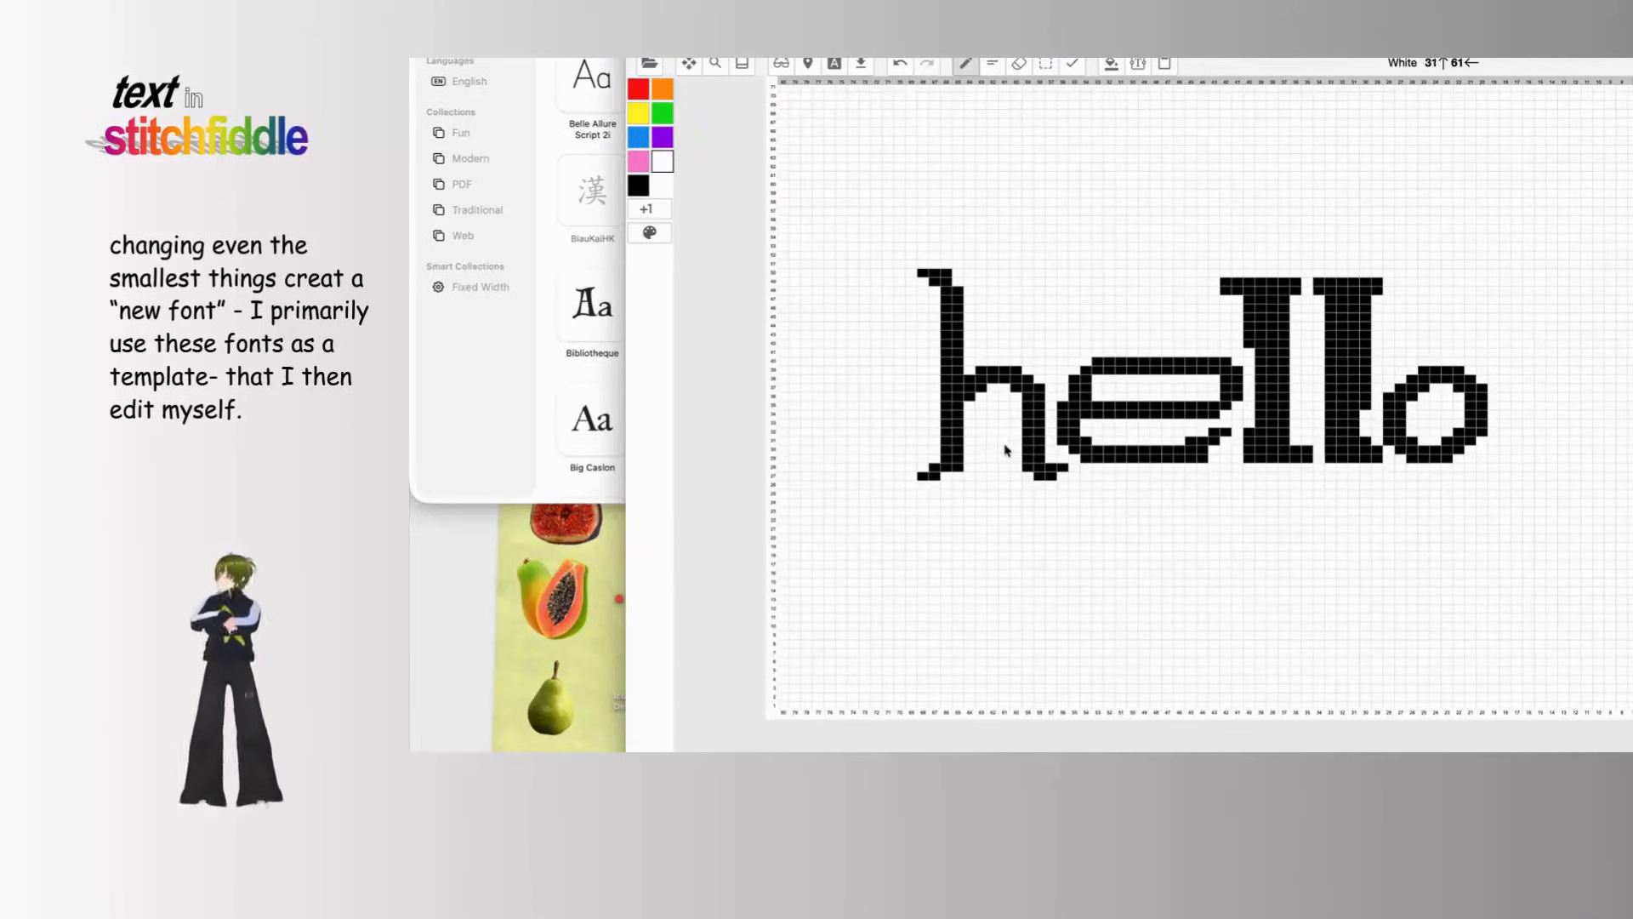
# Step: Fill out the e's left curve in black and build a stepped arch two rows high over its top
pyautogui.scroll(-3, 1115, 492)
pyautogui.hscroll(2, 1115, 493)
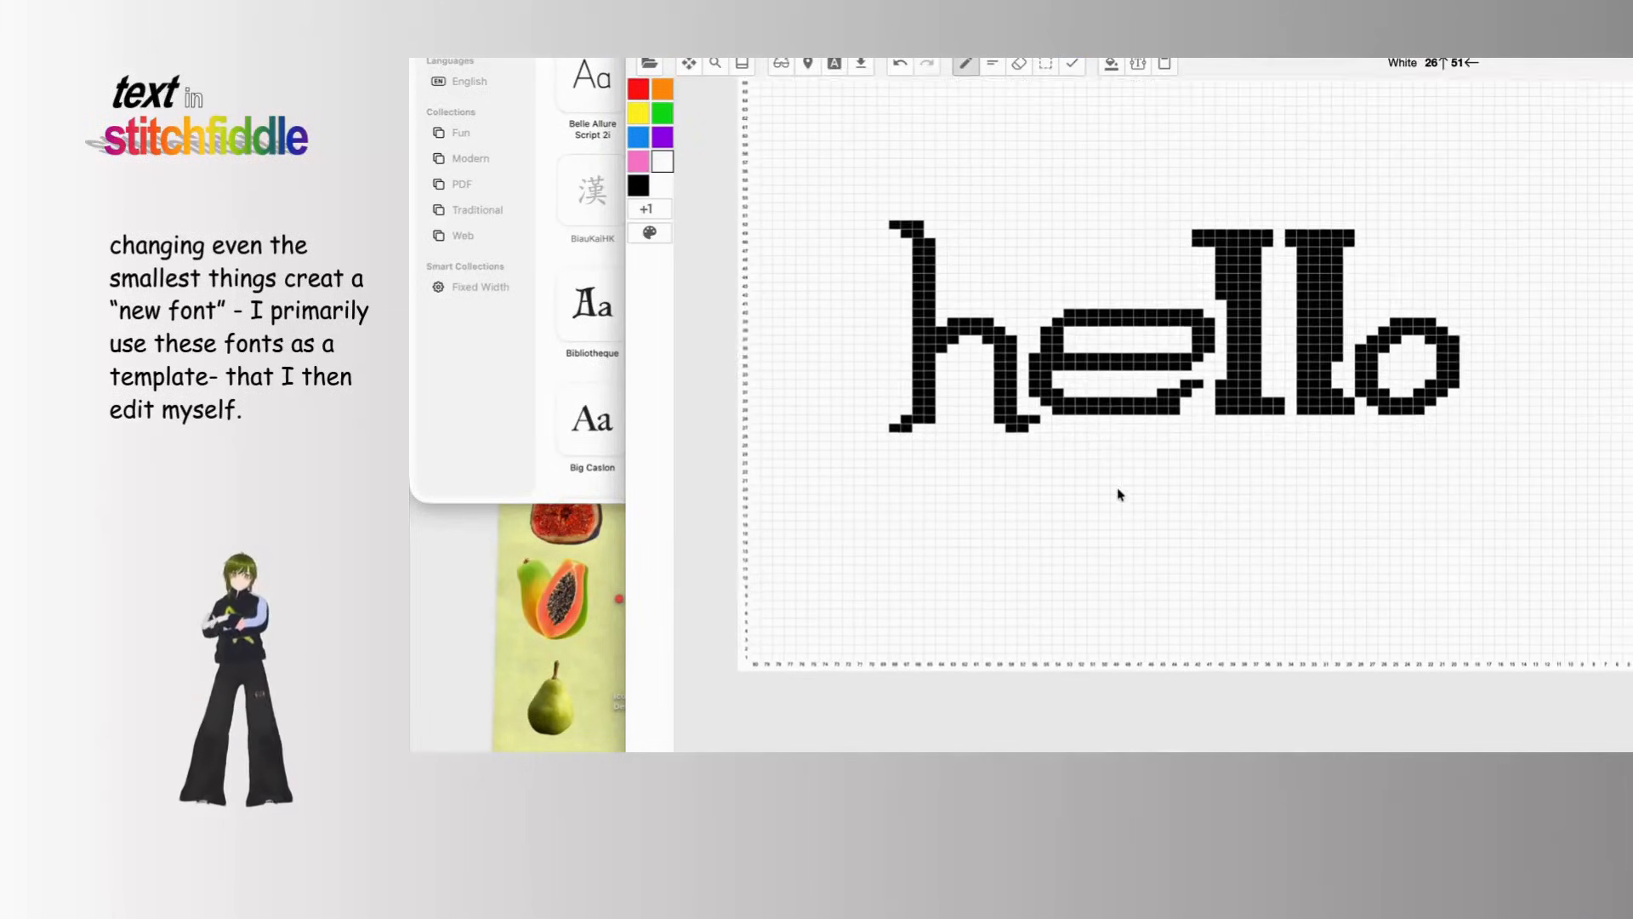
pyautogui.scroll(-1, 1119, 494)
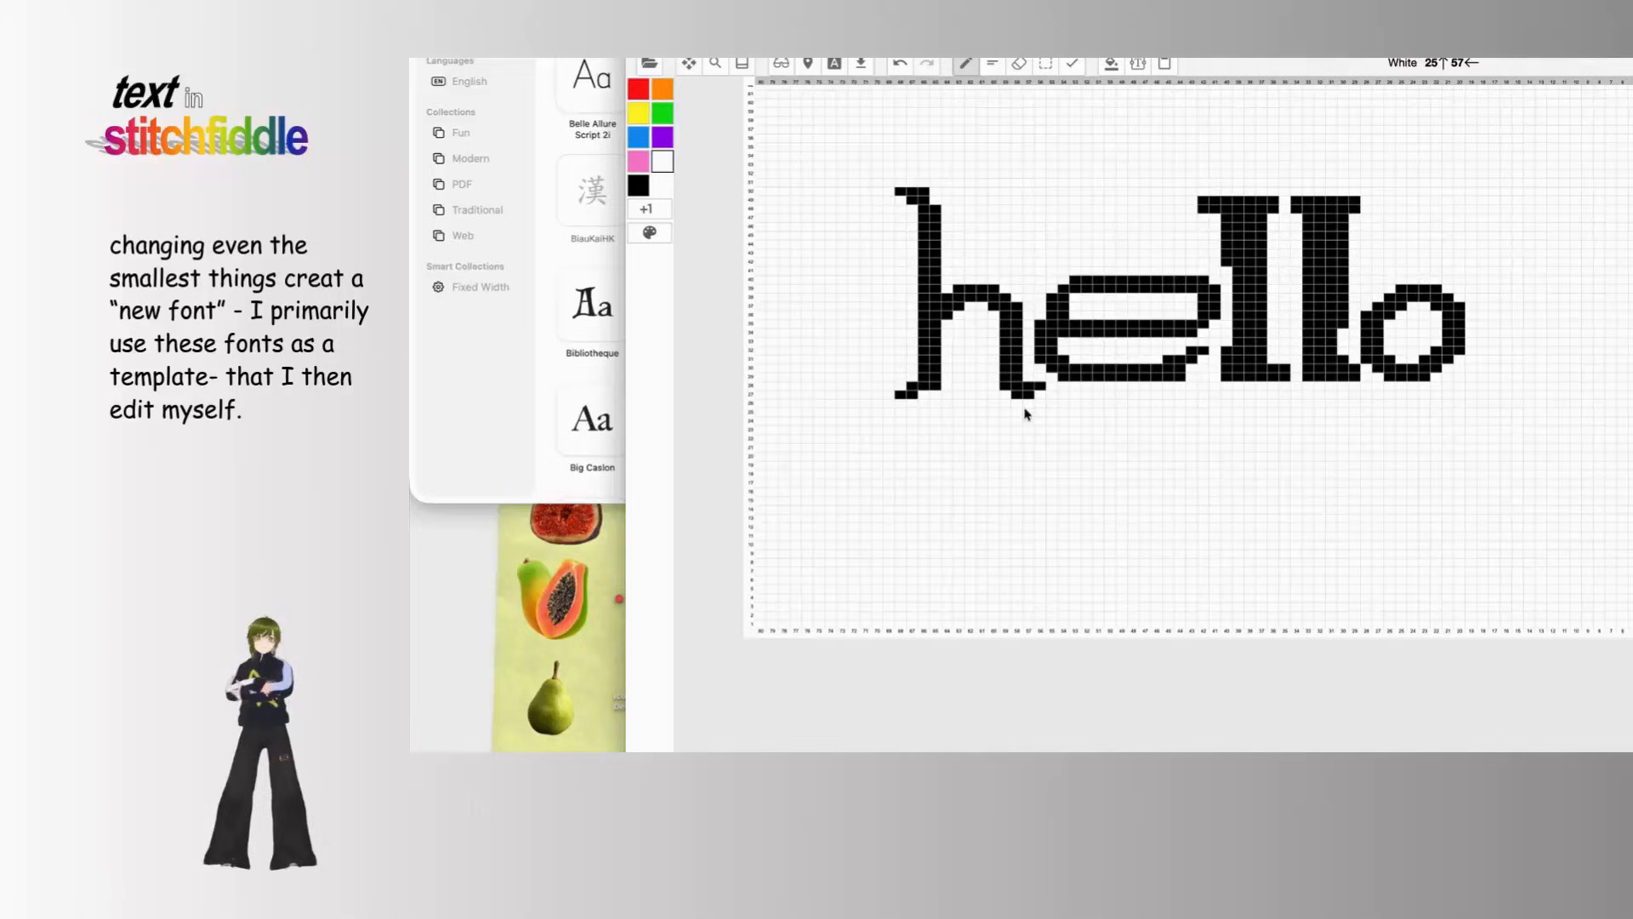
pyautogui.click(638, 186)
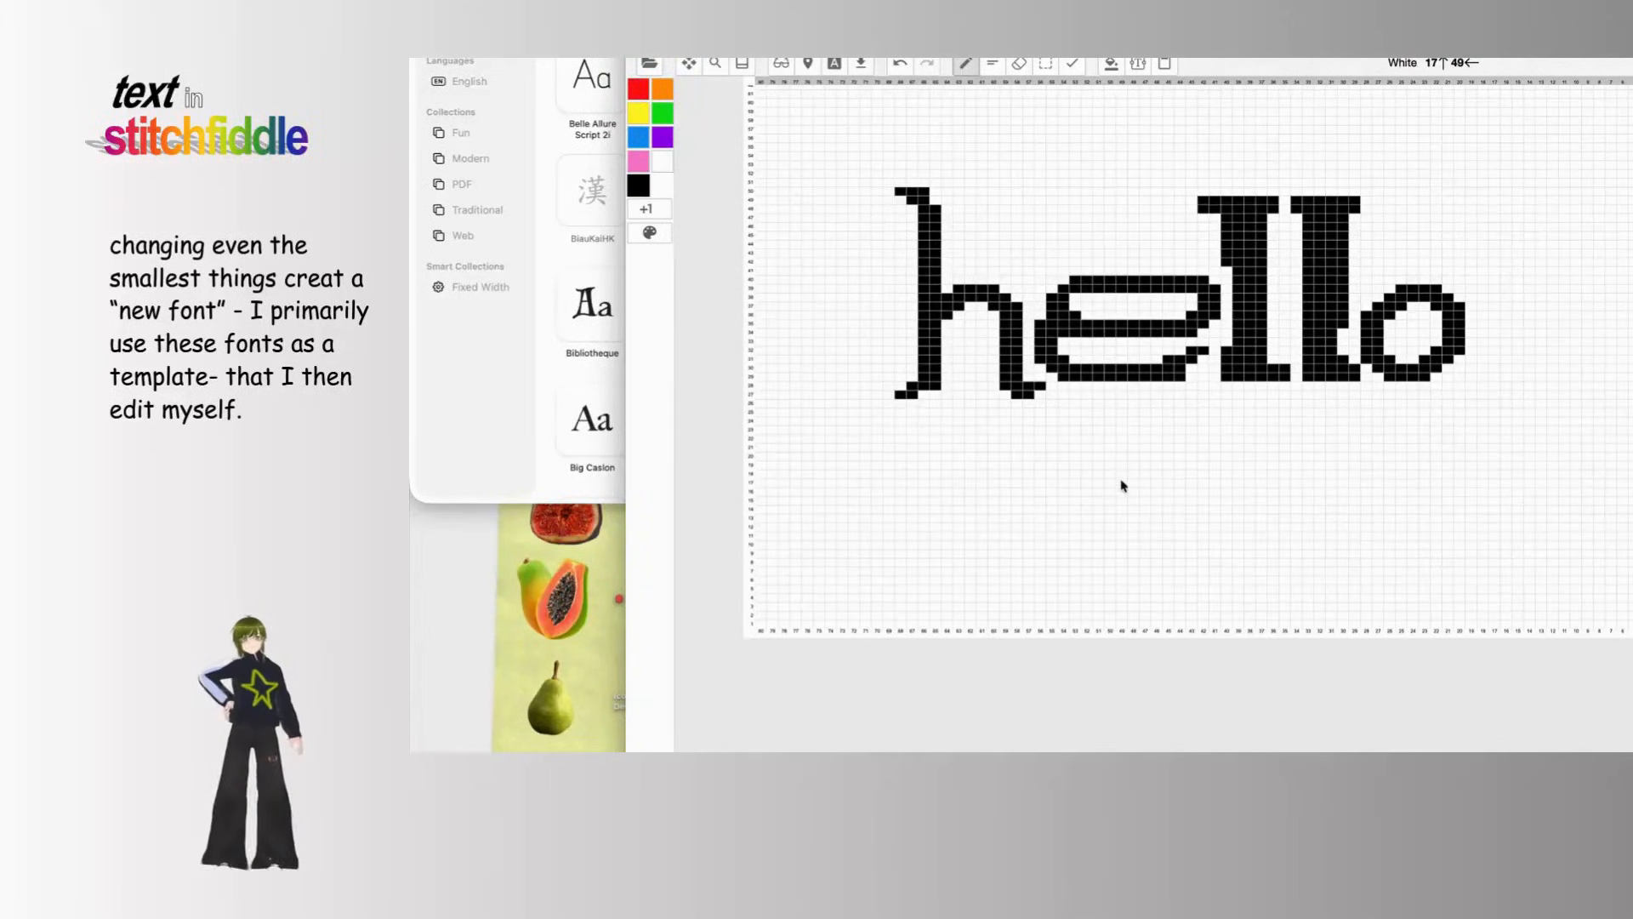
pyautogui.click(1070, 282)
pyautogui.click(1075, 294)
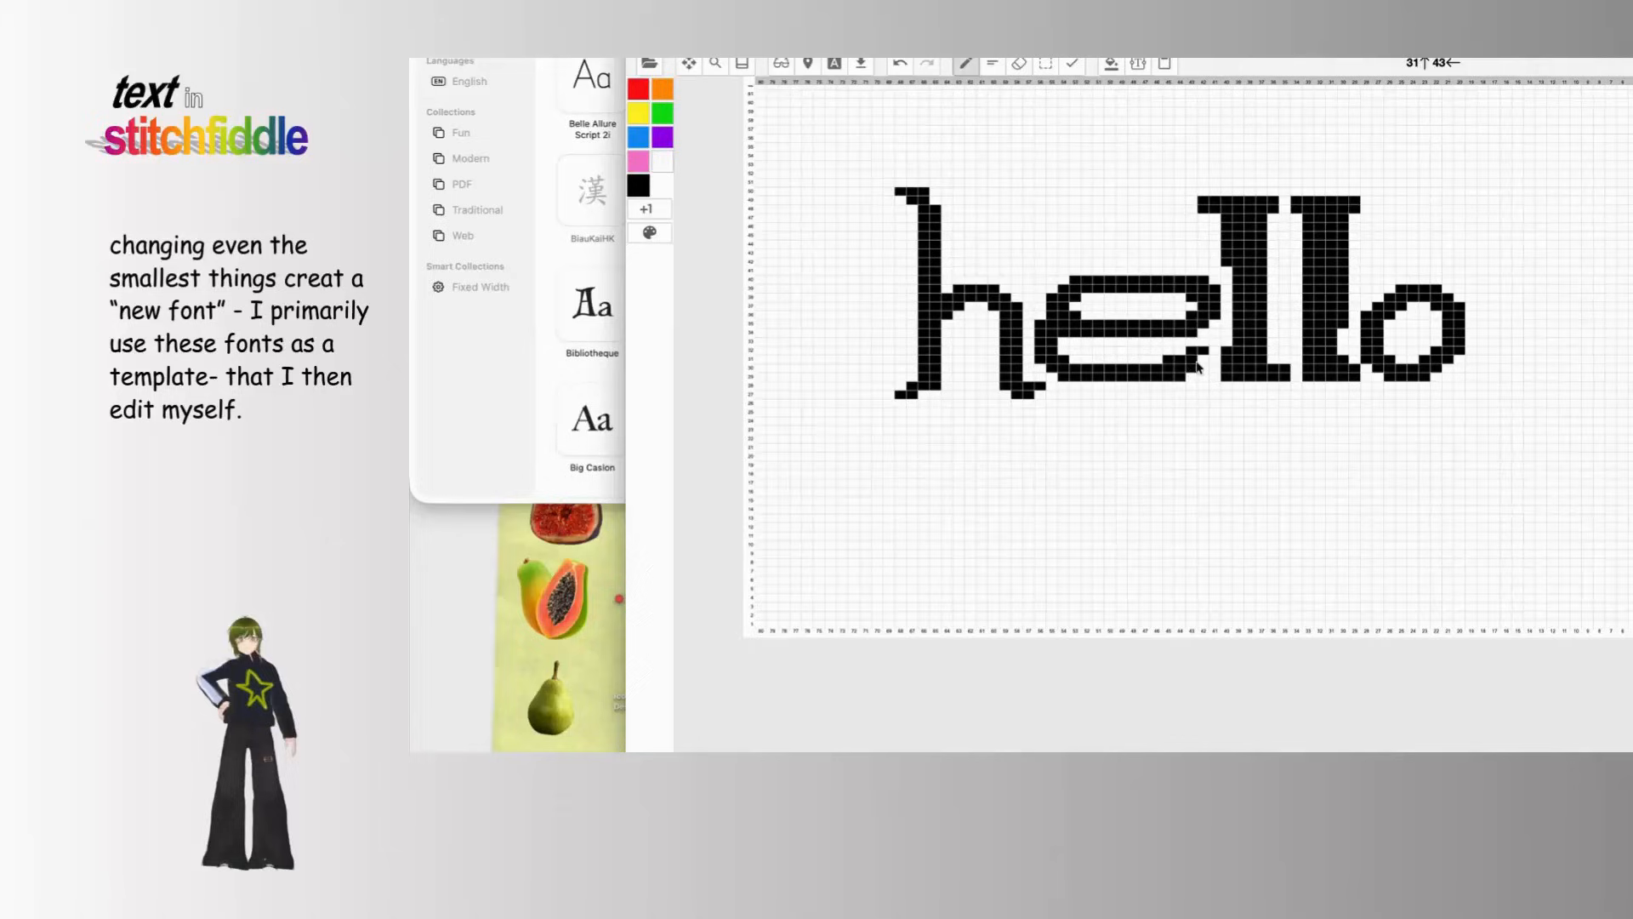
pyautogui.click(1046, 314)
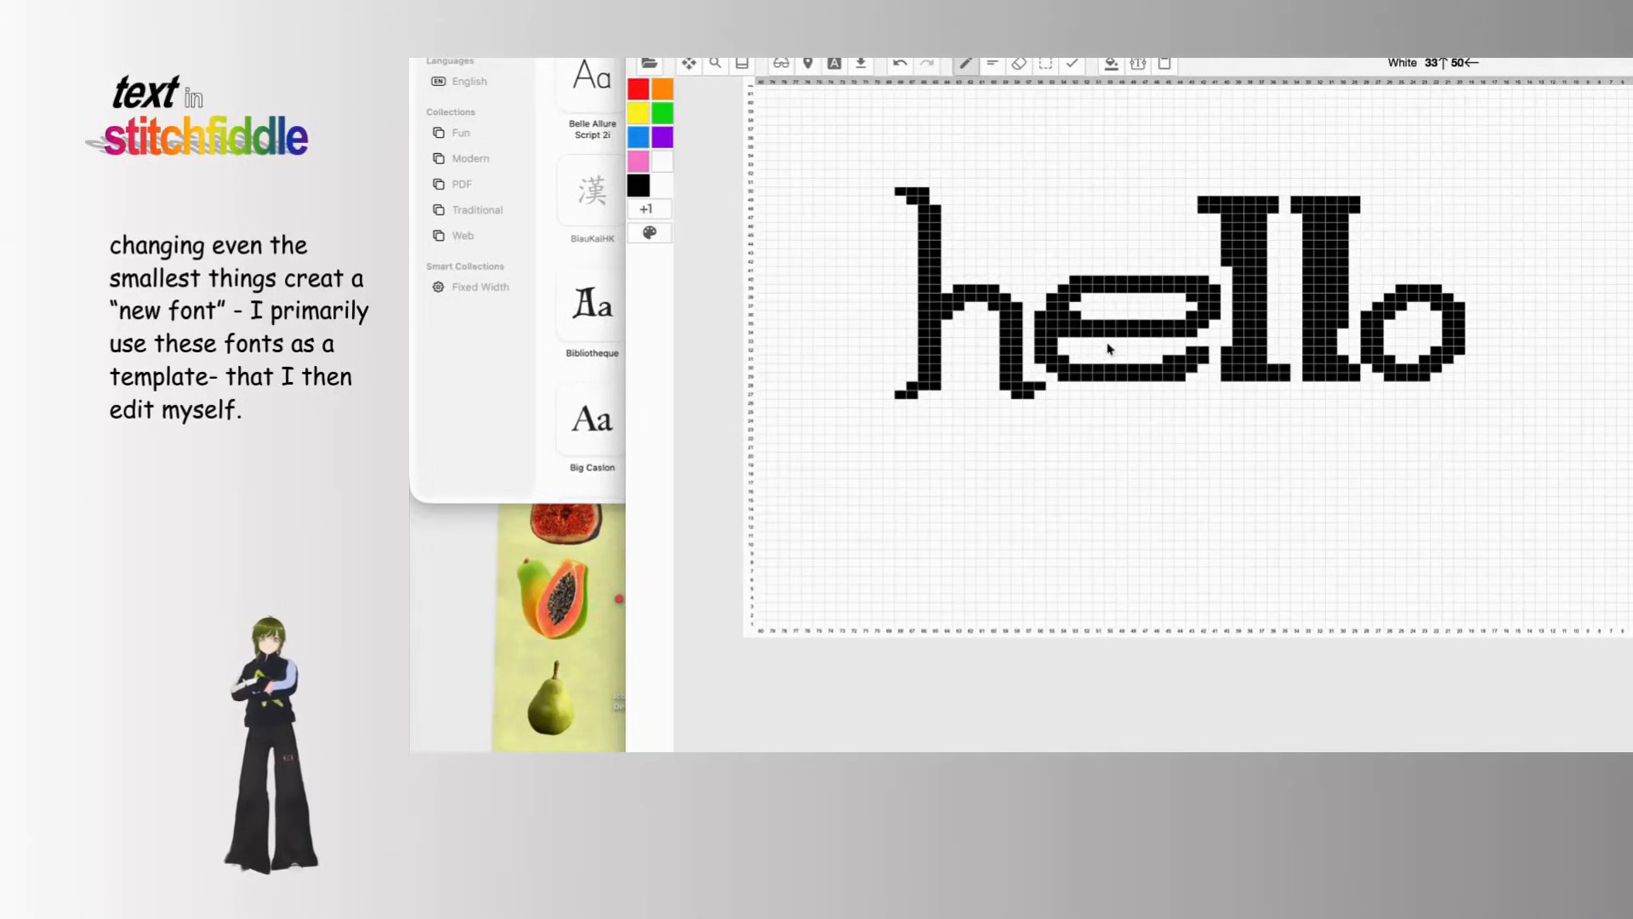
pyautogui.moveTo(1093, 273)
pyautogui.mouseDown()
pyautogui.moveTo(1178, 273)
pyautogui.moveTo(1097, 262)
pyautogui.mouseUp()
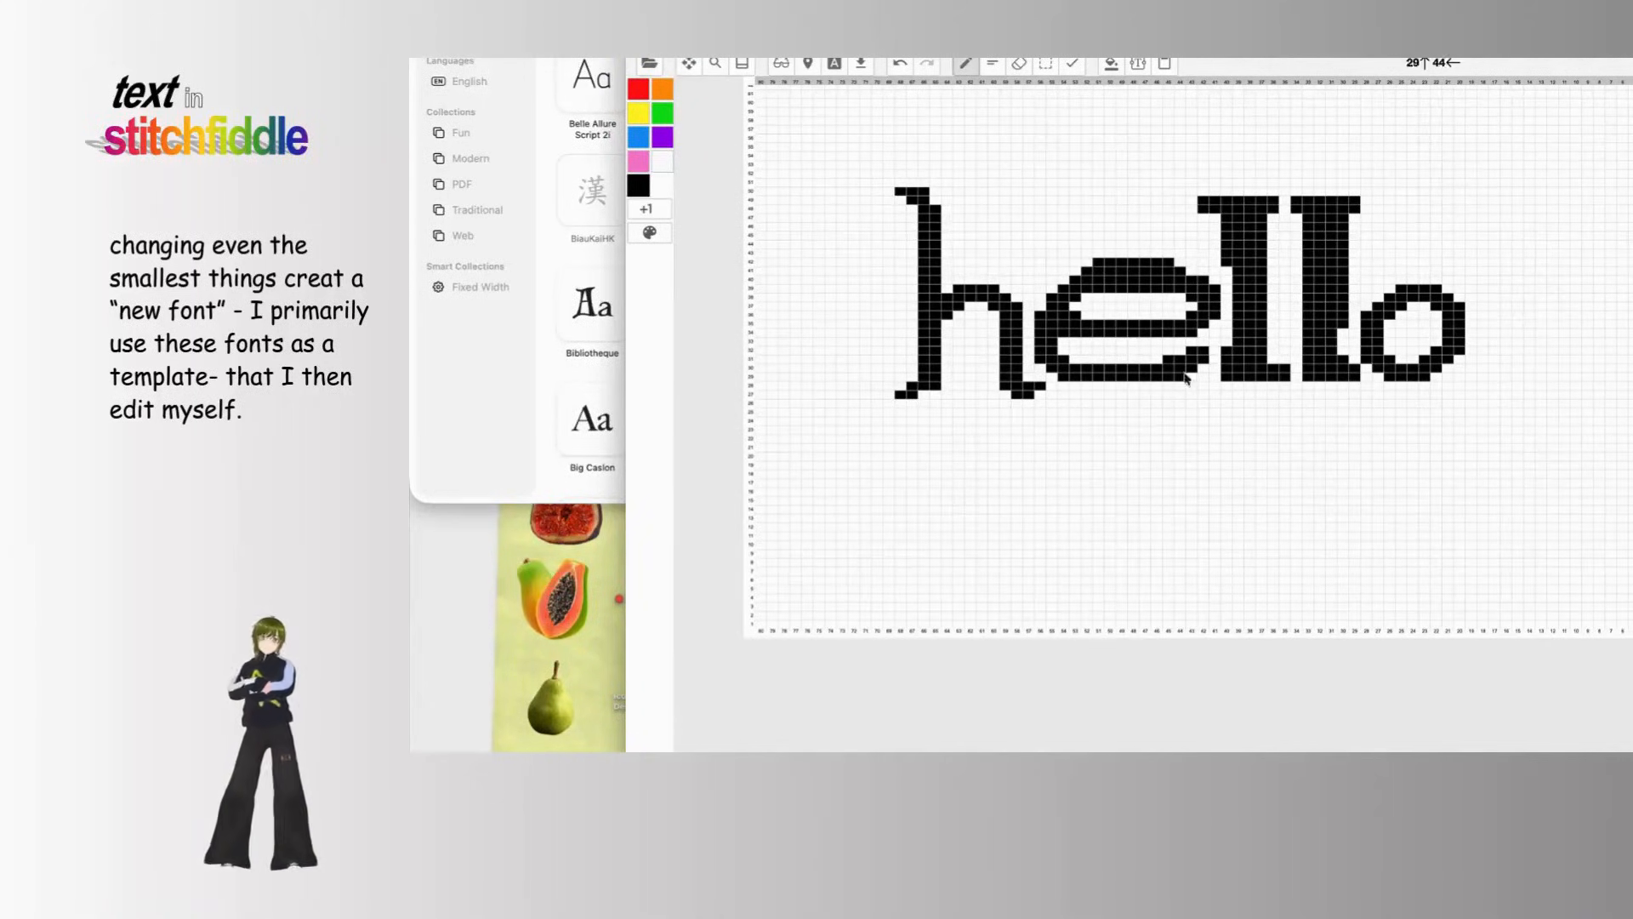
pyautogui.click(1186, 255)
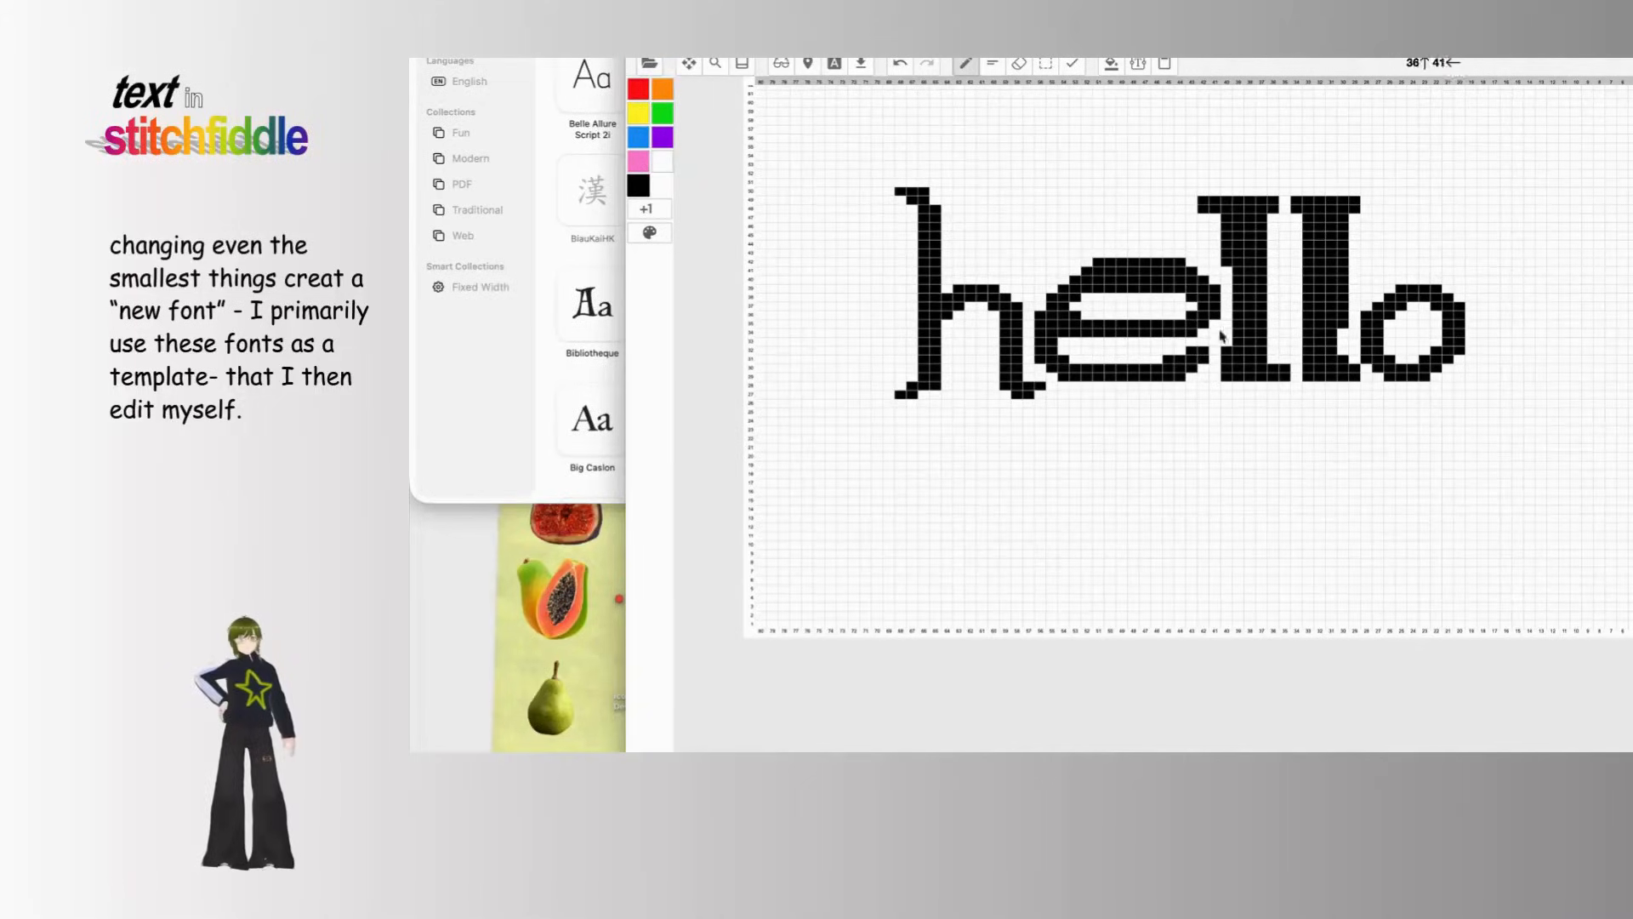
# Step: Thicken the e's crossbar and lower curve in black and join the feet of both l's with a solid base
pyautogui.moveTo(1106, 344); pyautogui.dragTo(1191, 344)
pyautogui.moveTo(1091, 390)
pyautogui.mouseDown()
pyautogui.moveTo(1356, 390)
pyautogui.moveTo(1312, 387)
pyautogui.mouseUp()
pyautogui.click(1294, 374)
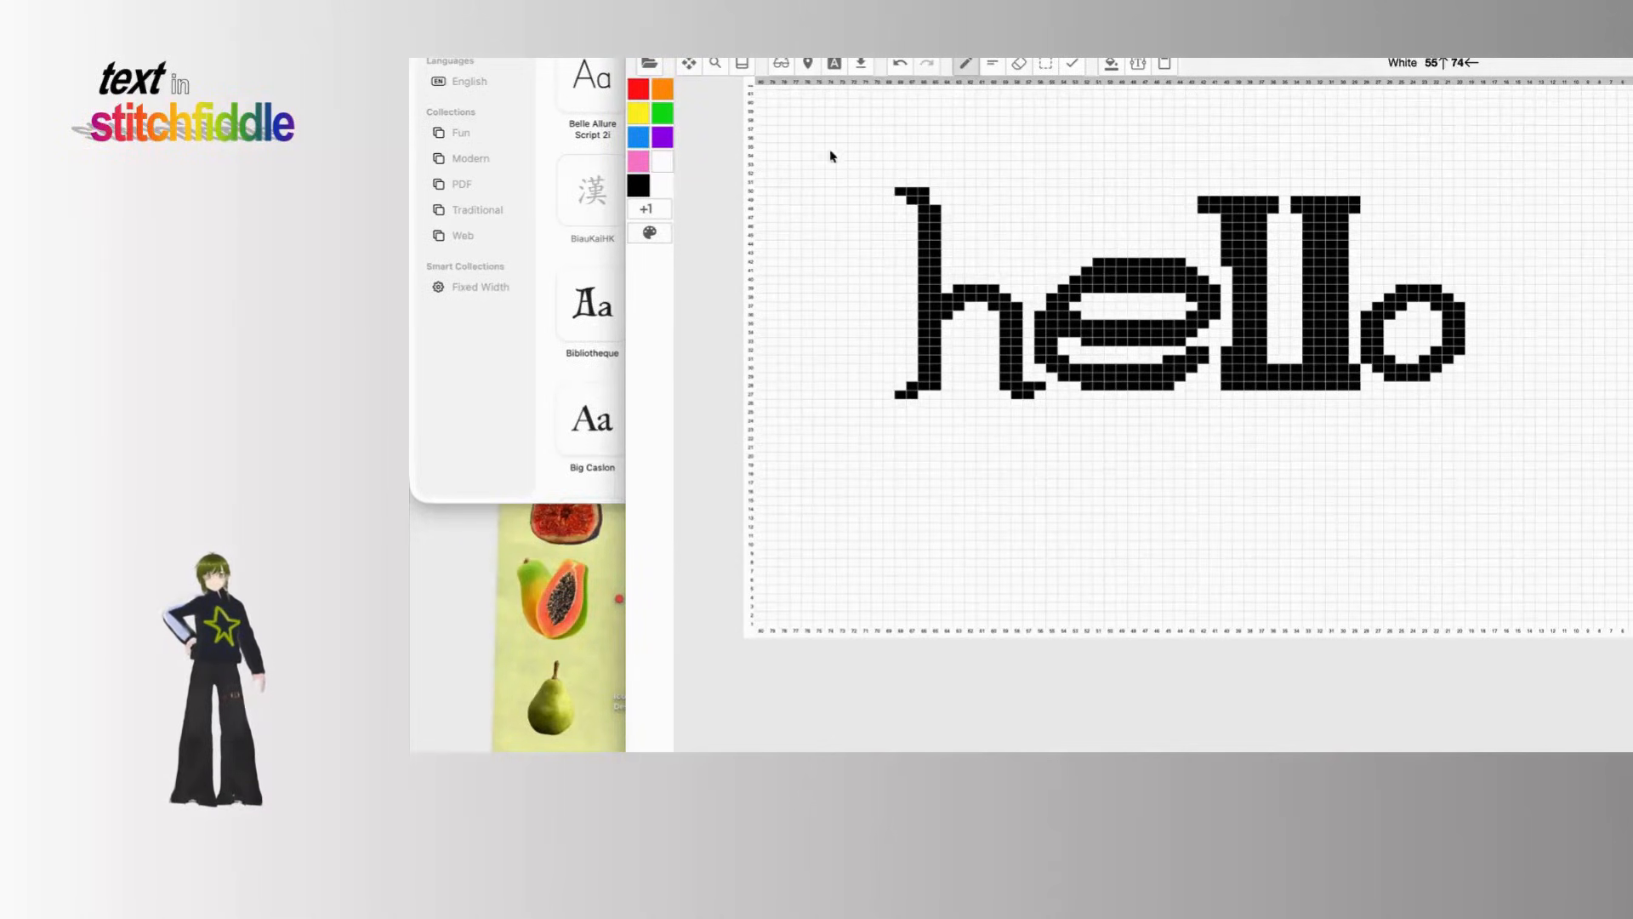
# Step: Erase the left edge of the first l's stem in white and touch up its foot in black
pyautogui.click(662, 161)
pyautogui.click(1225, 262)
pyautogui.click(1233, 354)
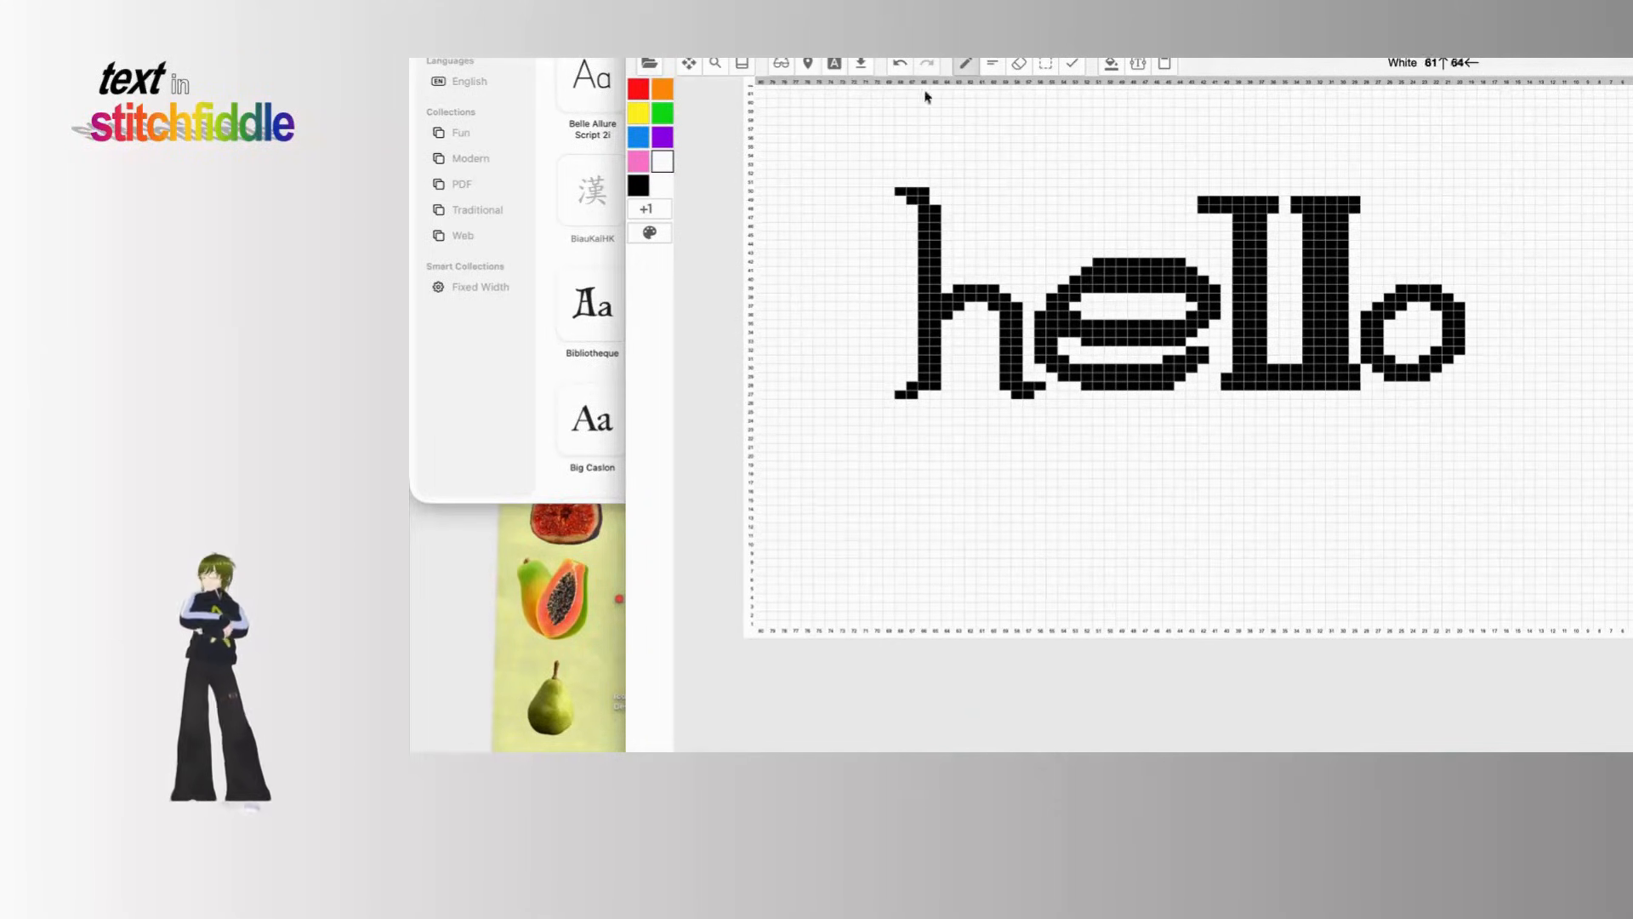
pyautogui.click(637, 188)
pyautogui.click(1226, 366)
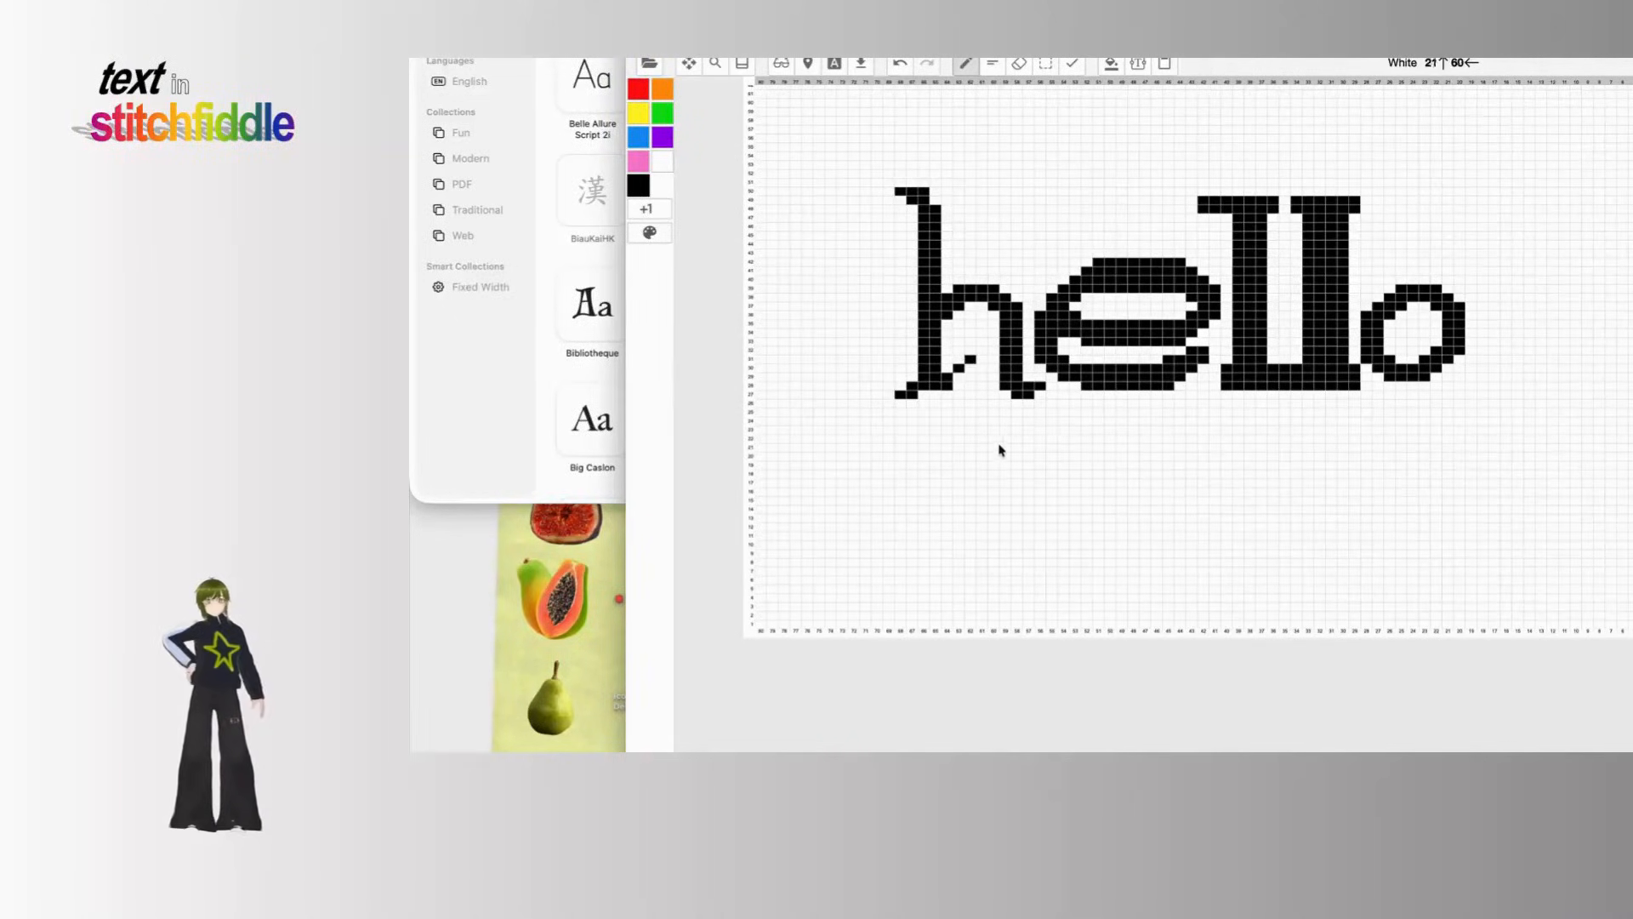
# Step: Undo the trial flourish above the e and extend the first l's top serif into a small downward hook
pyautogui.moveTo(1086, 260); pyautogui.dragTo(1048, 235)
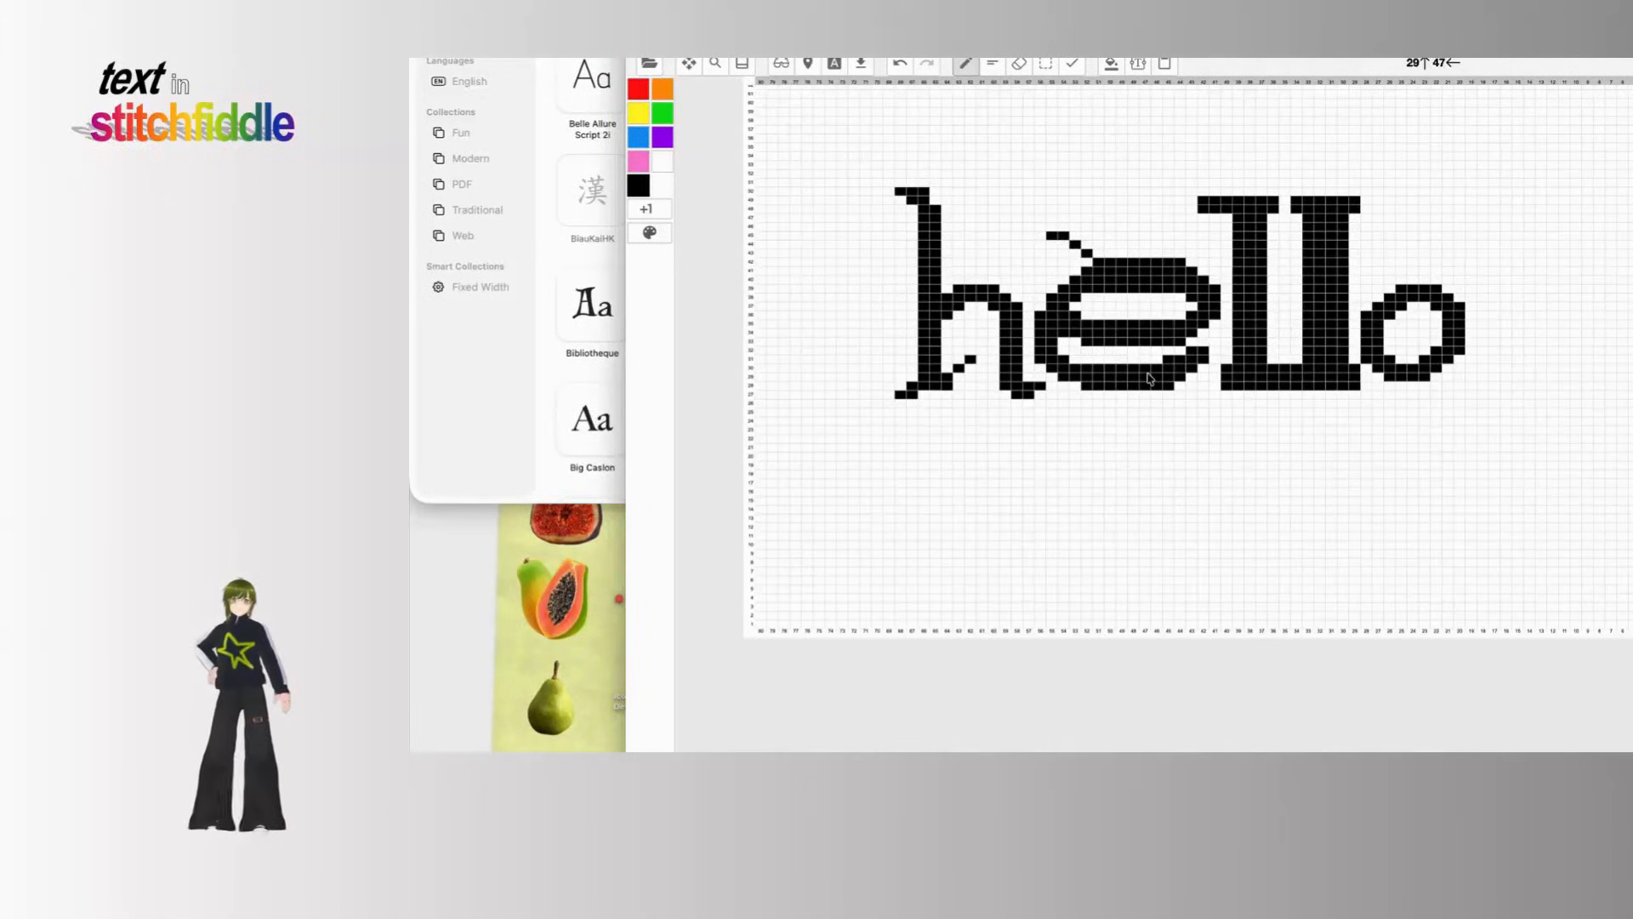
pyautogui.hotkey('ctrl', 'z')
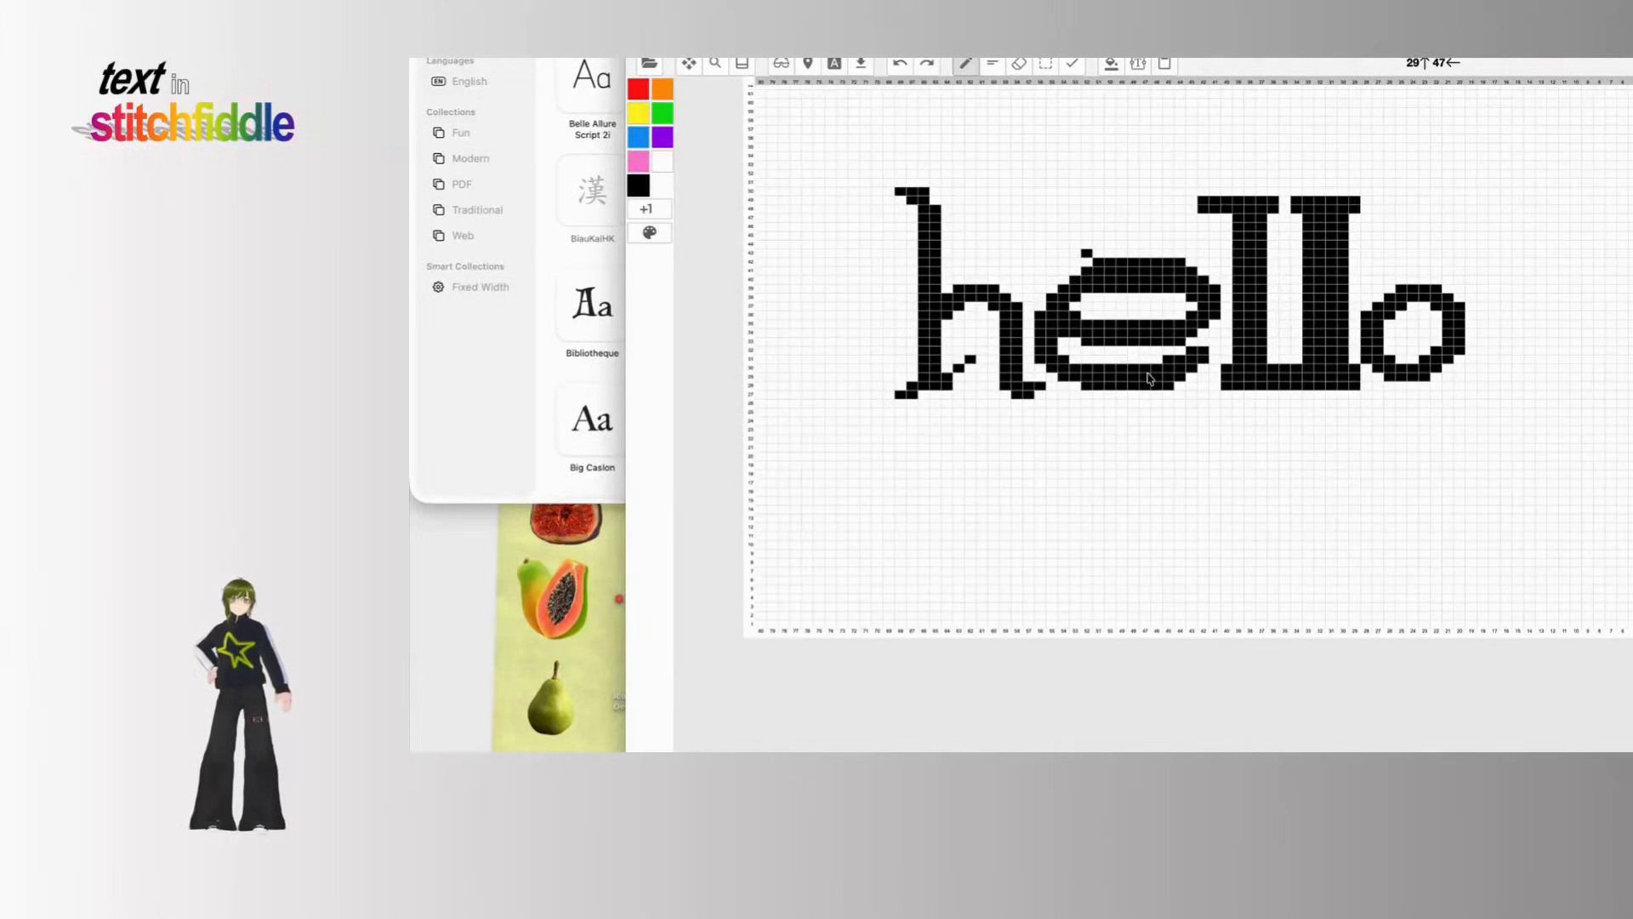
pyautogui.moveTo(1195, 217)
pyautogui.mouseDown()
pyautogui.moveTo(1192, 200)
pyautogui.moveTo(1188, 219)
pyautogui.mouseUp()
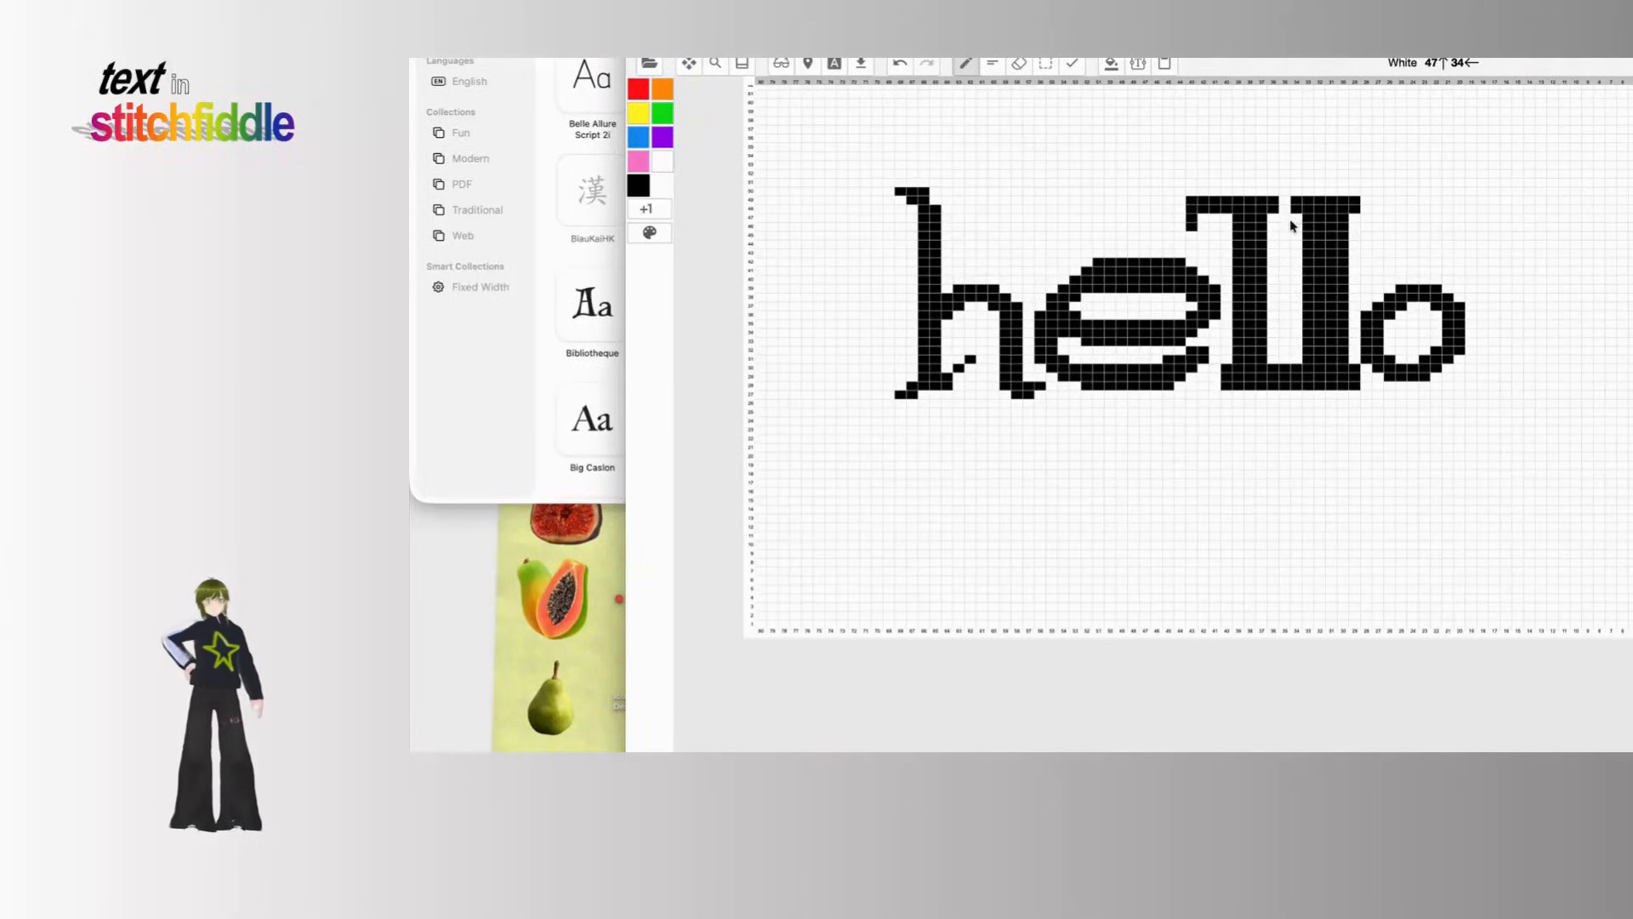
# Step: Undo the trial stroke inside the o and draw a curled black tail at its foot with single stitches scattered around it
pyautogui.moveTo(1427, 339); pyautogui.dragTo(1414, 305)
pyautogui.press('super+z')
pyautogui.moveTo(1456, 377)
pyautogui.mouseDown()
pyautogui.moveTo(1499, 375)
pyautogui.moveTo(1508, 344)
pyautogui.mouseUp()
pyautogui.click(1494, 348)
pyautogui.click(1530, 387)
pyautogui.click(1495, 393)
pyautogui.click(1534, 321)
pyautogui.click(1504, 315)
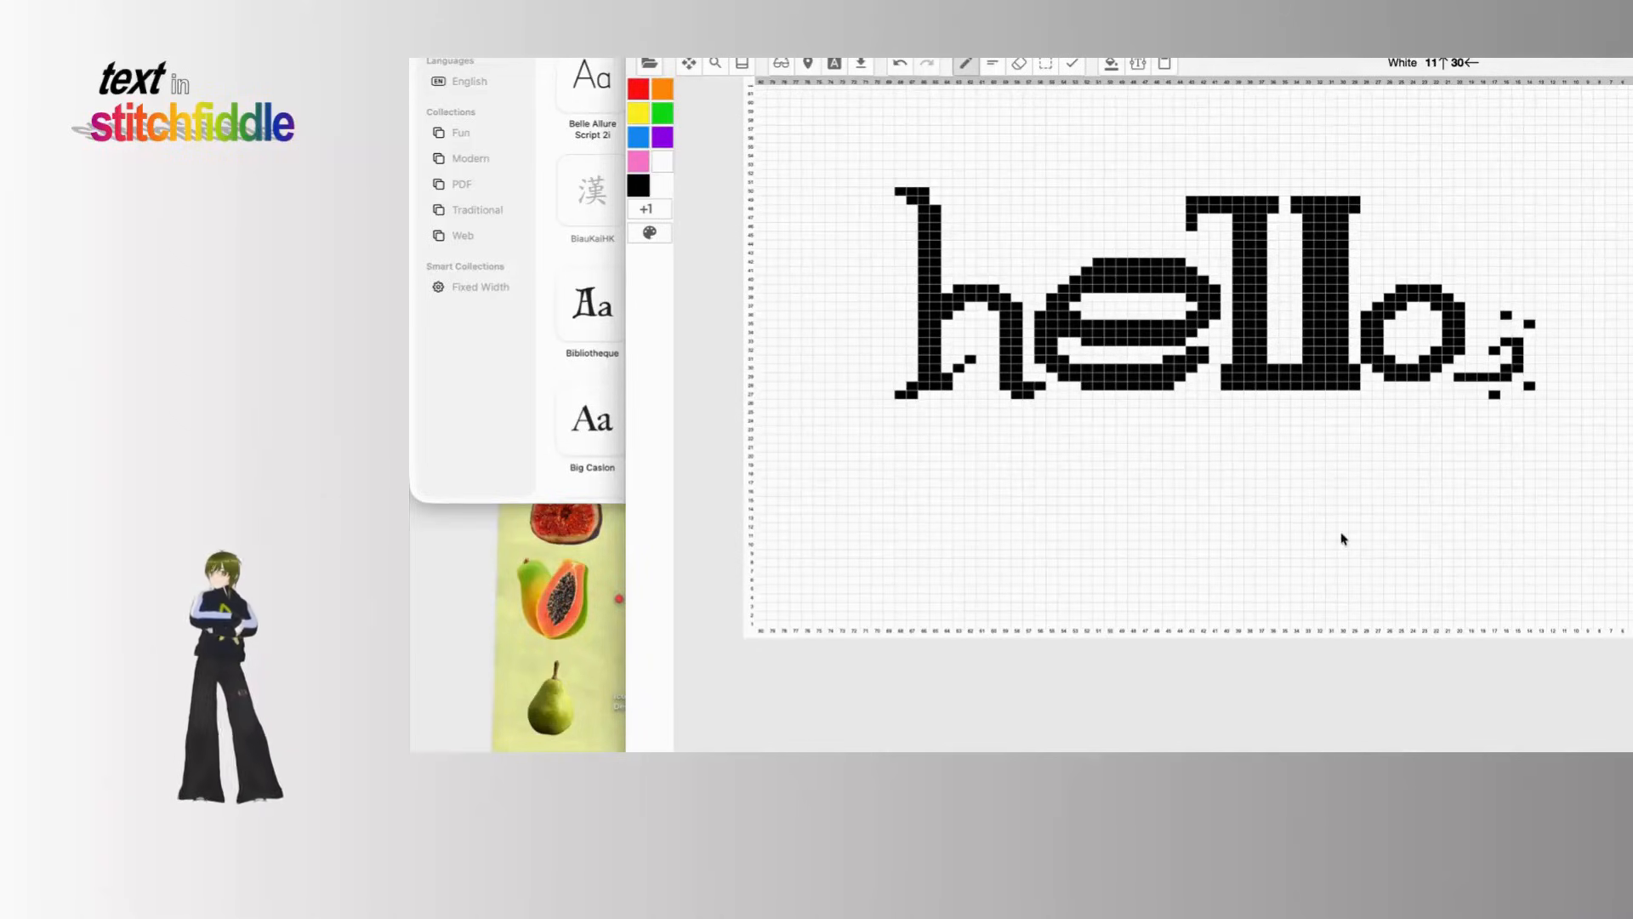
# Step: Try scattering single black stitches around the h's lower stem and left foot
pyautogui.click(900, 350)
pyautogui.click(877, 376)
pyautogui.click(900, 420)
pyautogui.click(946, 404)
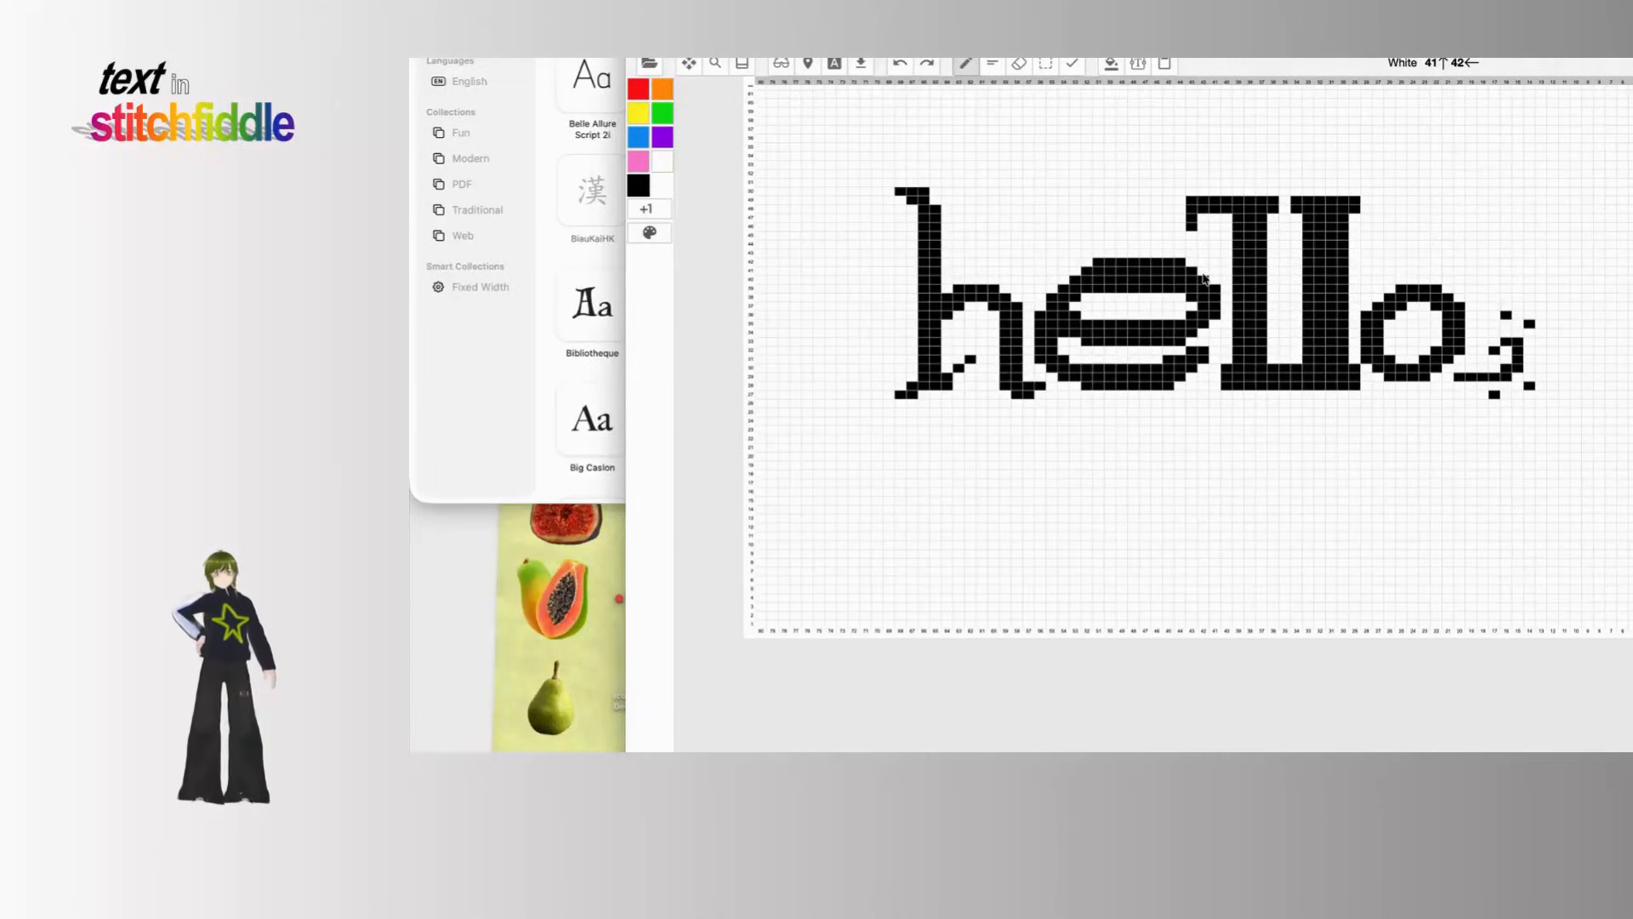
# Step: Erase the serifs at the top and both feet of the h with white
pyautogui.click(662, 161)
pyautogui.click(907, 387)
pyautogui.click(899, 394)
pyautogui.click(900, 193)
pyautogui.click(910, 197)
pyautogui.click(1053, 404)
pyautogui.click(1038, 388)
pyautogui.click(1024, 390)
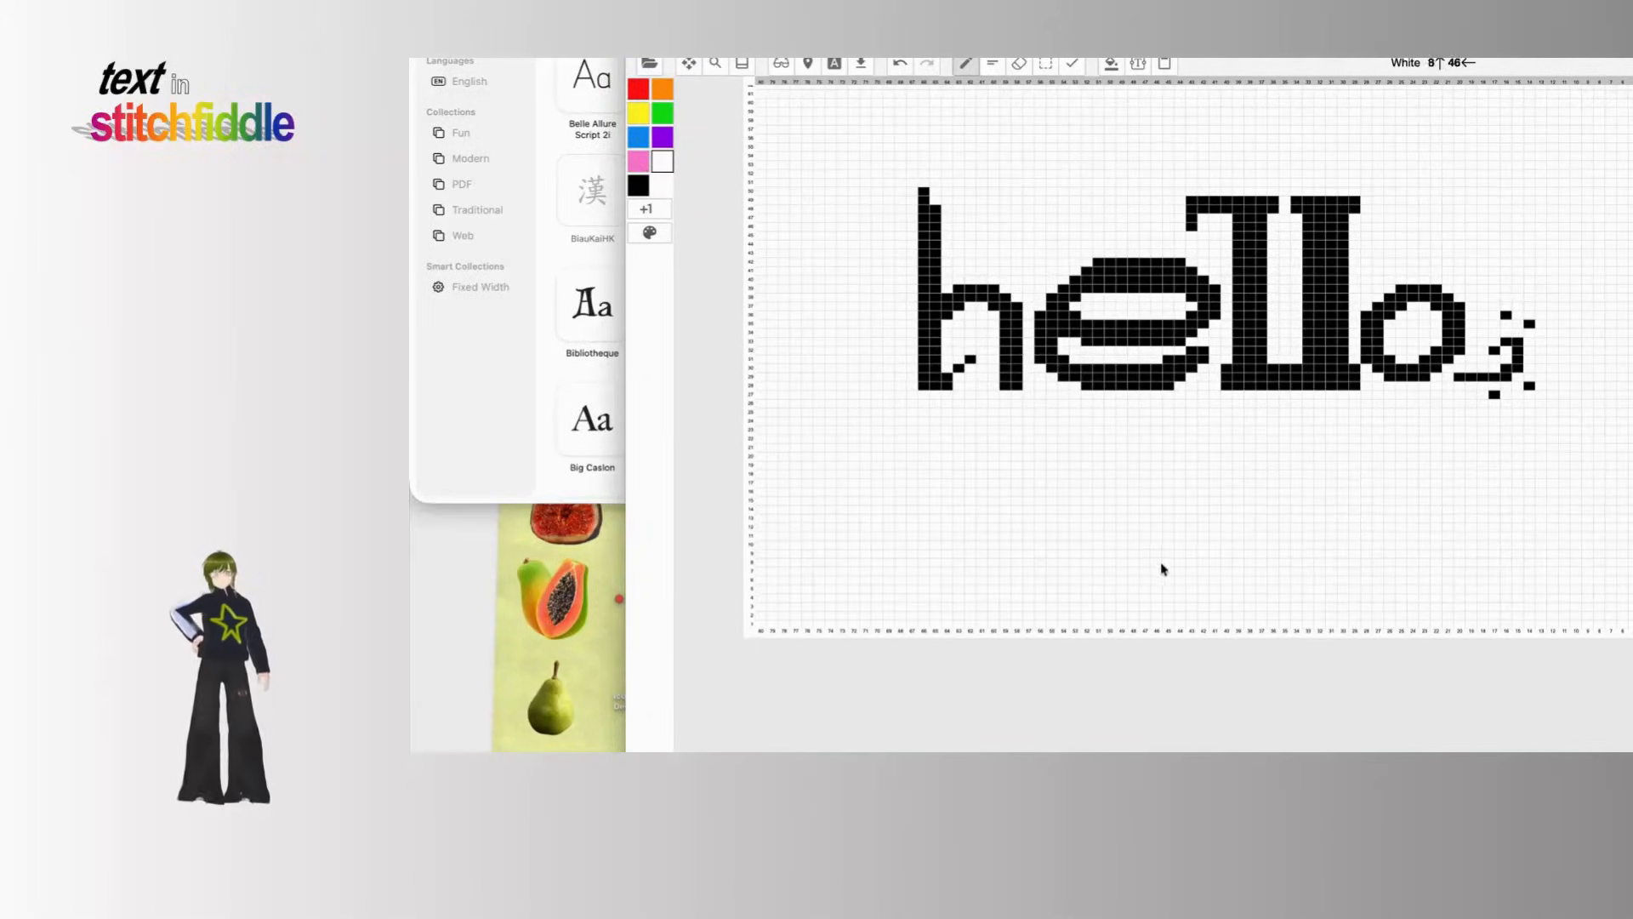
# Step: Erase the top and bottom serifs of both l's with white, leaving plain vertical bars
pyautogui.click(1200, 205)
pyautogui.click(1208, 205)
pyautogui.click(1223, 205)
pyautogui.click(1274, 202)
pyautogui.click(1296, 204)
pyautogui.click(1273, 387)
pyautogui.click(1293, 386)
pyautogui.click(1355, 202)
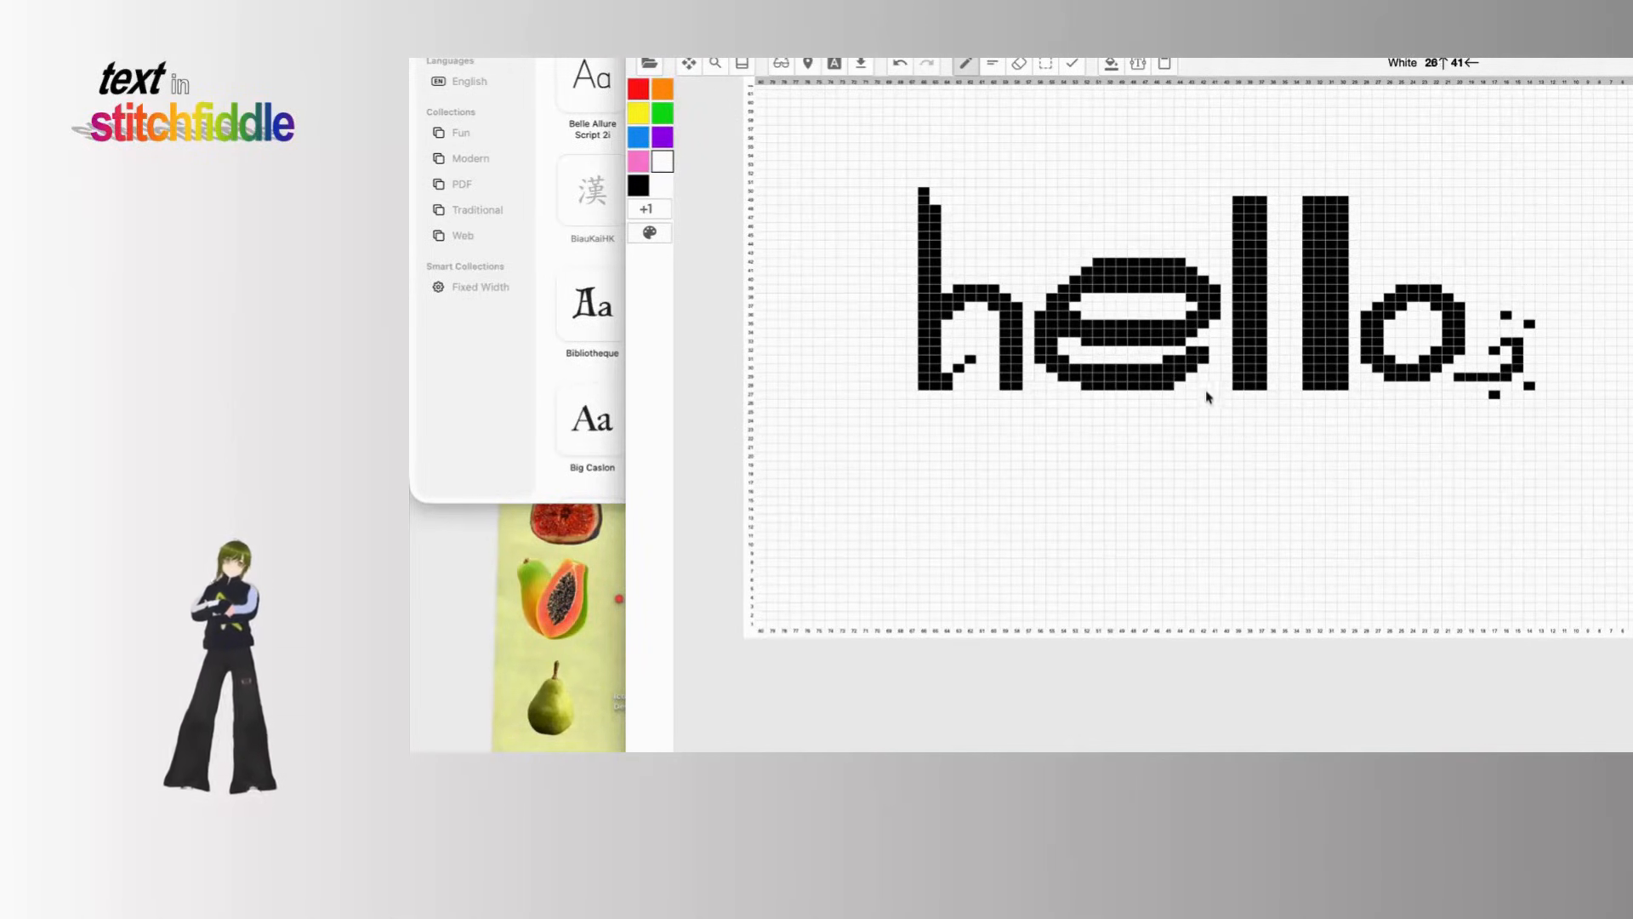
# Step: Add a custom medium blue, #1f65be, to the chart's color palette
pyautogui.click(648, 209)
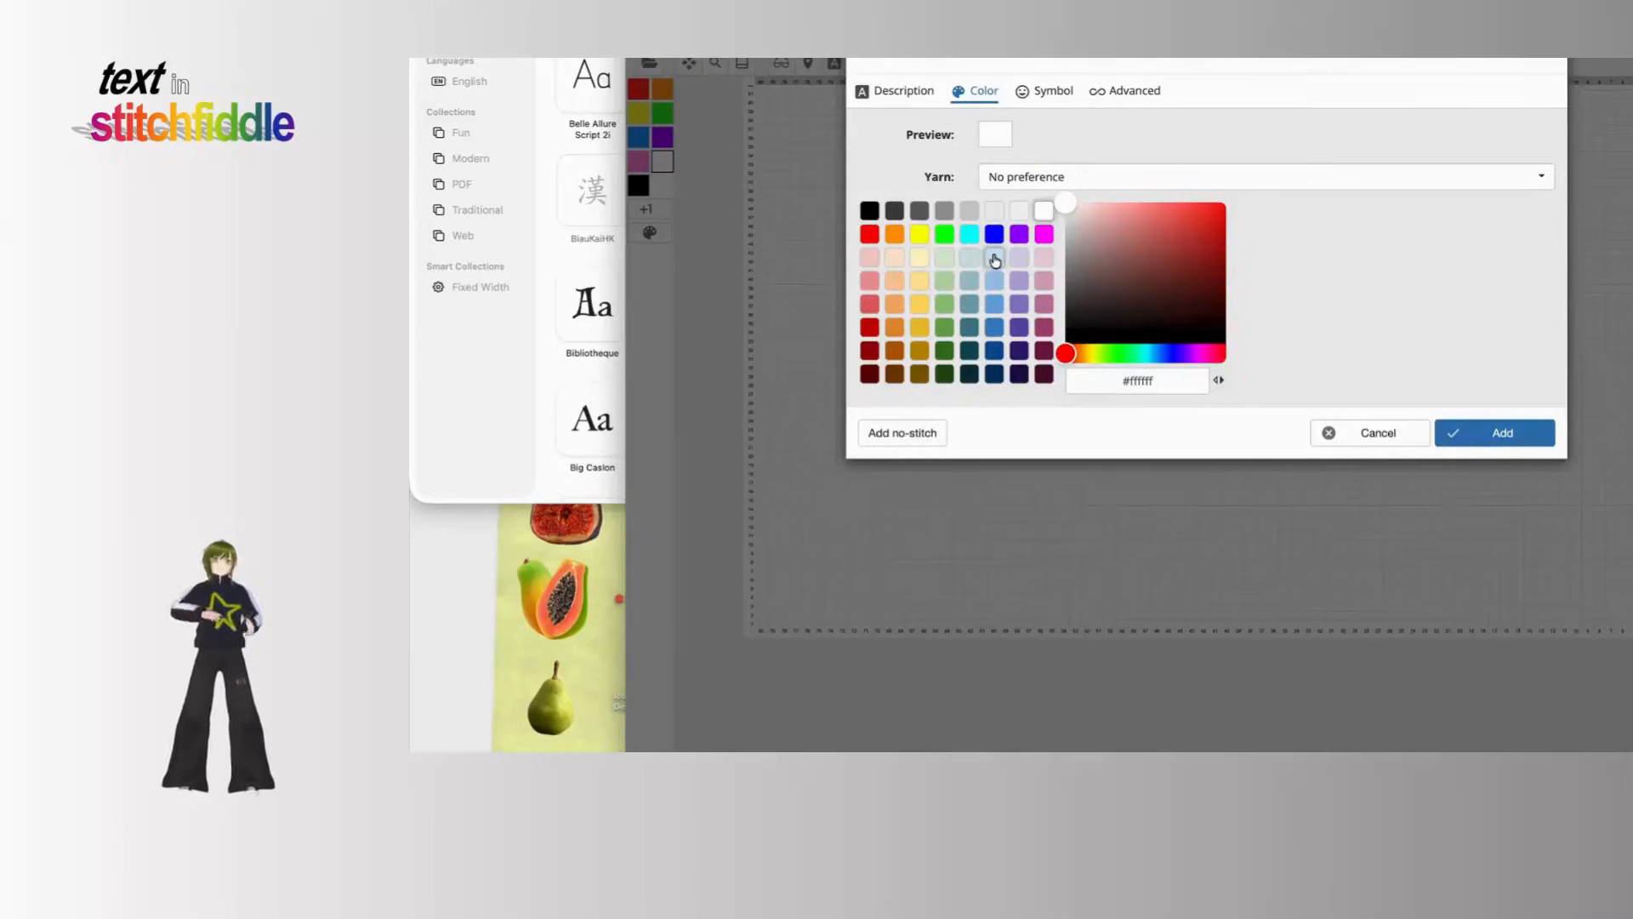
pyautogui.click(994, 279)
pyautogui.click(994, 303)
pyautogui.click(1143, 252)
pyautogui.click(994, 234)
pyautogui.click(1132, 215)
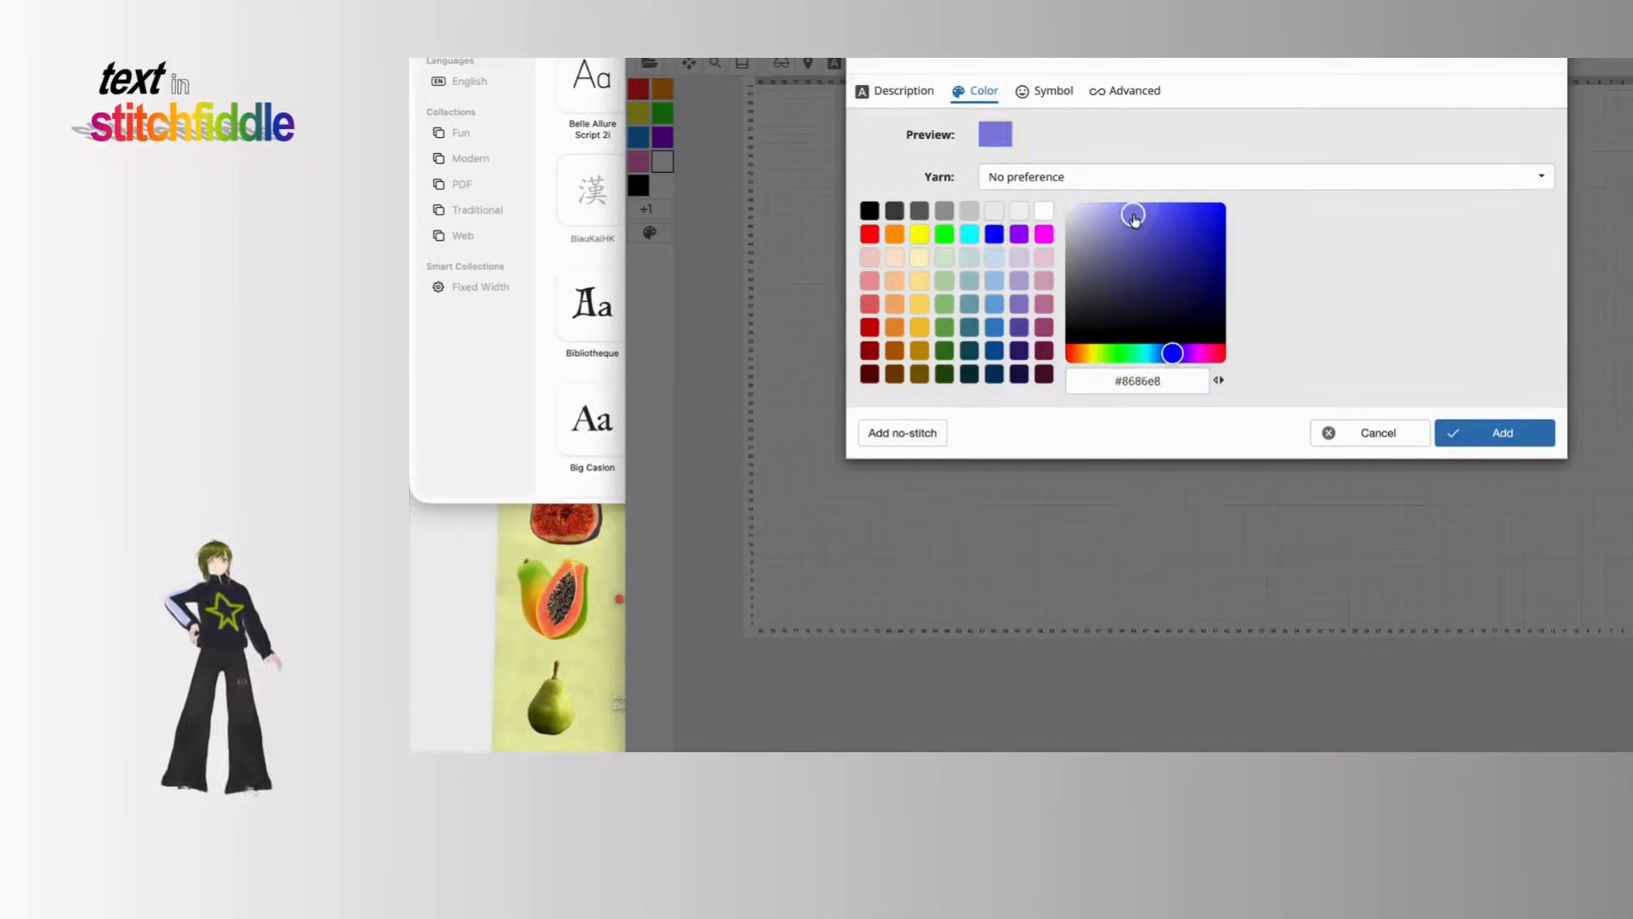
pyautogui.click(1181, 237)
pyautogui.moveTo(1191, 244)
pyautogui.mouseDown()
pyautogui.moveTo(1210, 226)
pyautogui.moveTo(1203, 271)
pyautogui.mouseUp()
pyautogui.click(1157, 355)
pyautogui.click(1141, 251)
pyautogui.click(1192, 270)
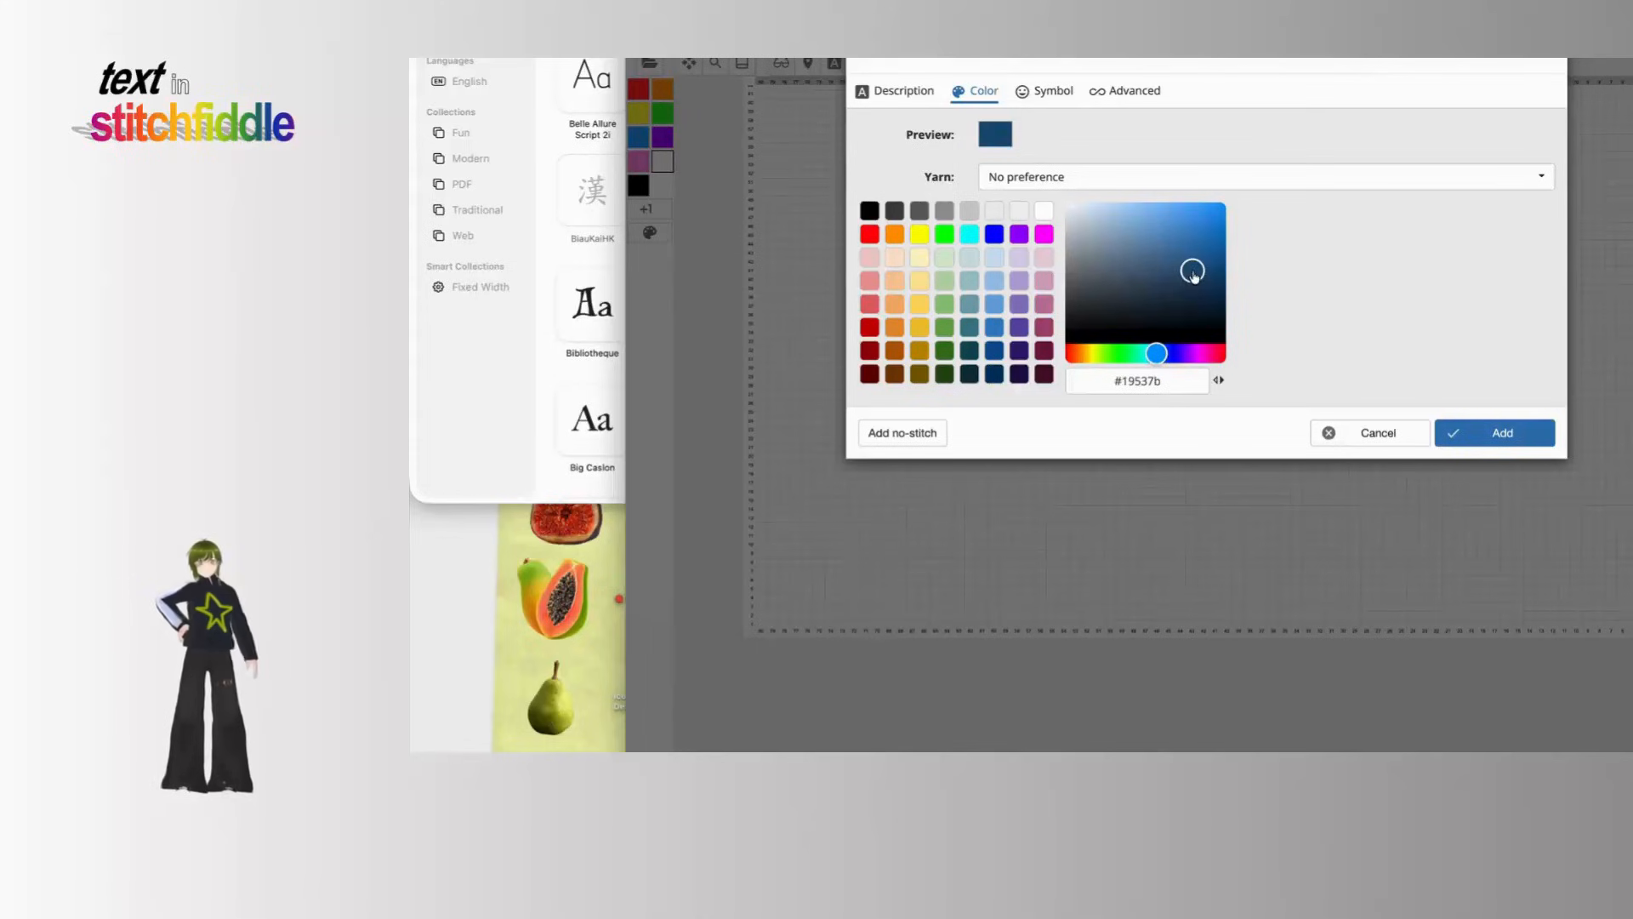
pyautogui.click(1162, 355)
pyautogui.click(1199, 236)
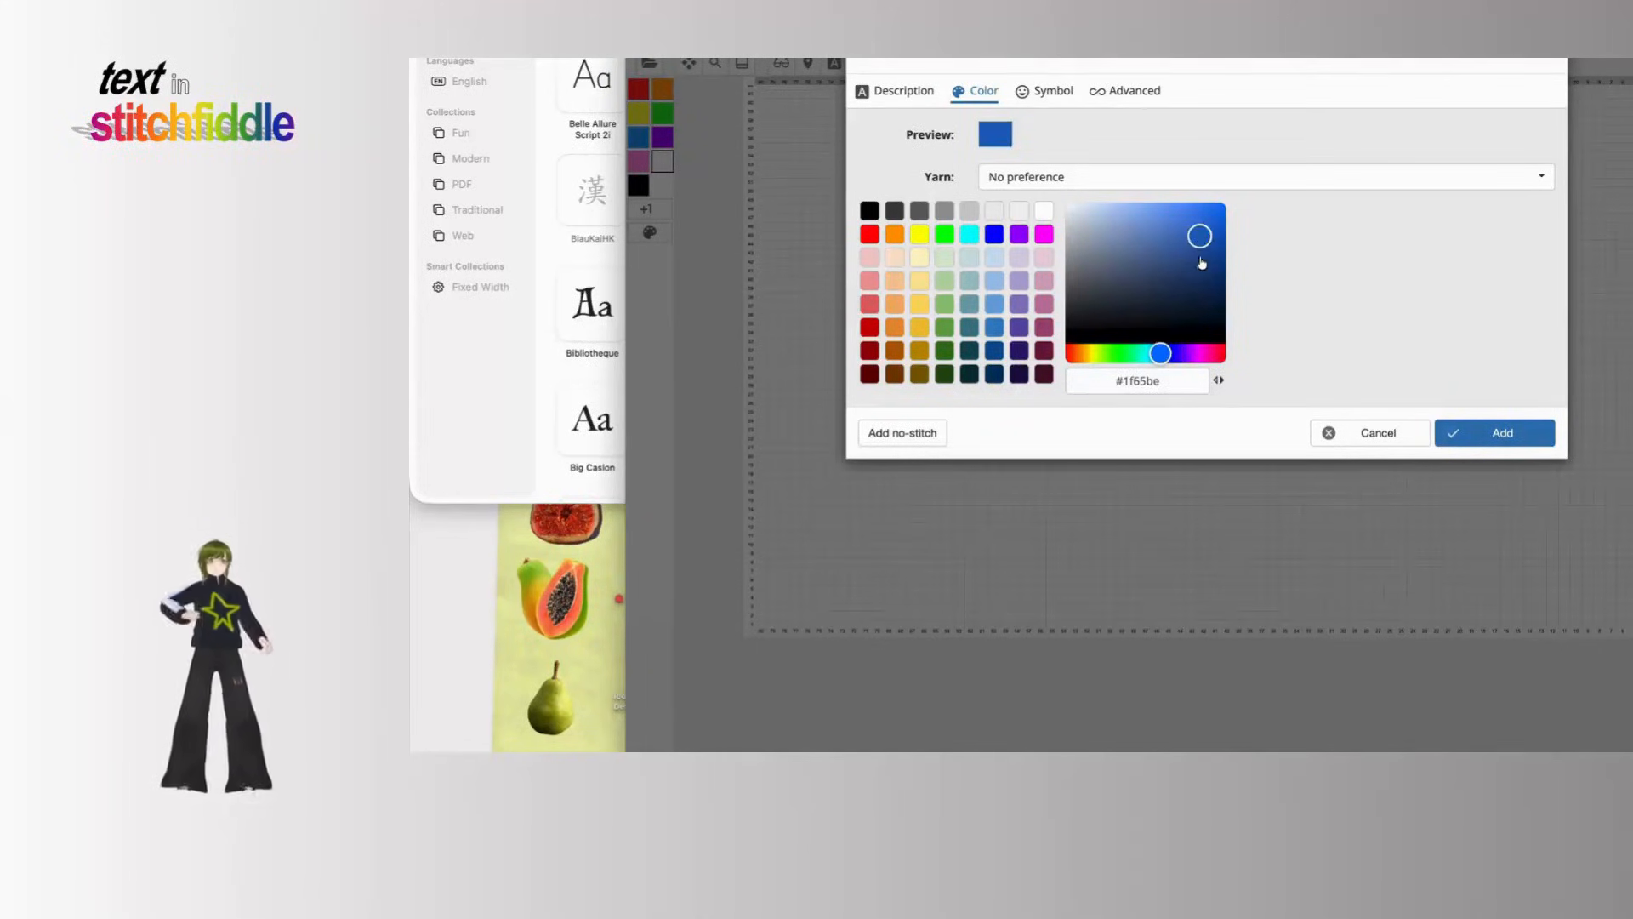
pyautogui.click(1460, 434)
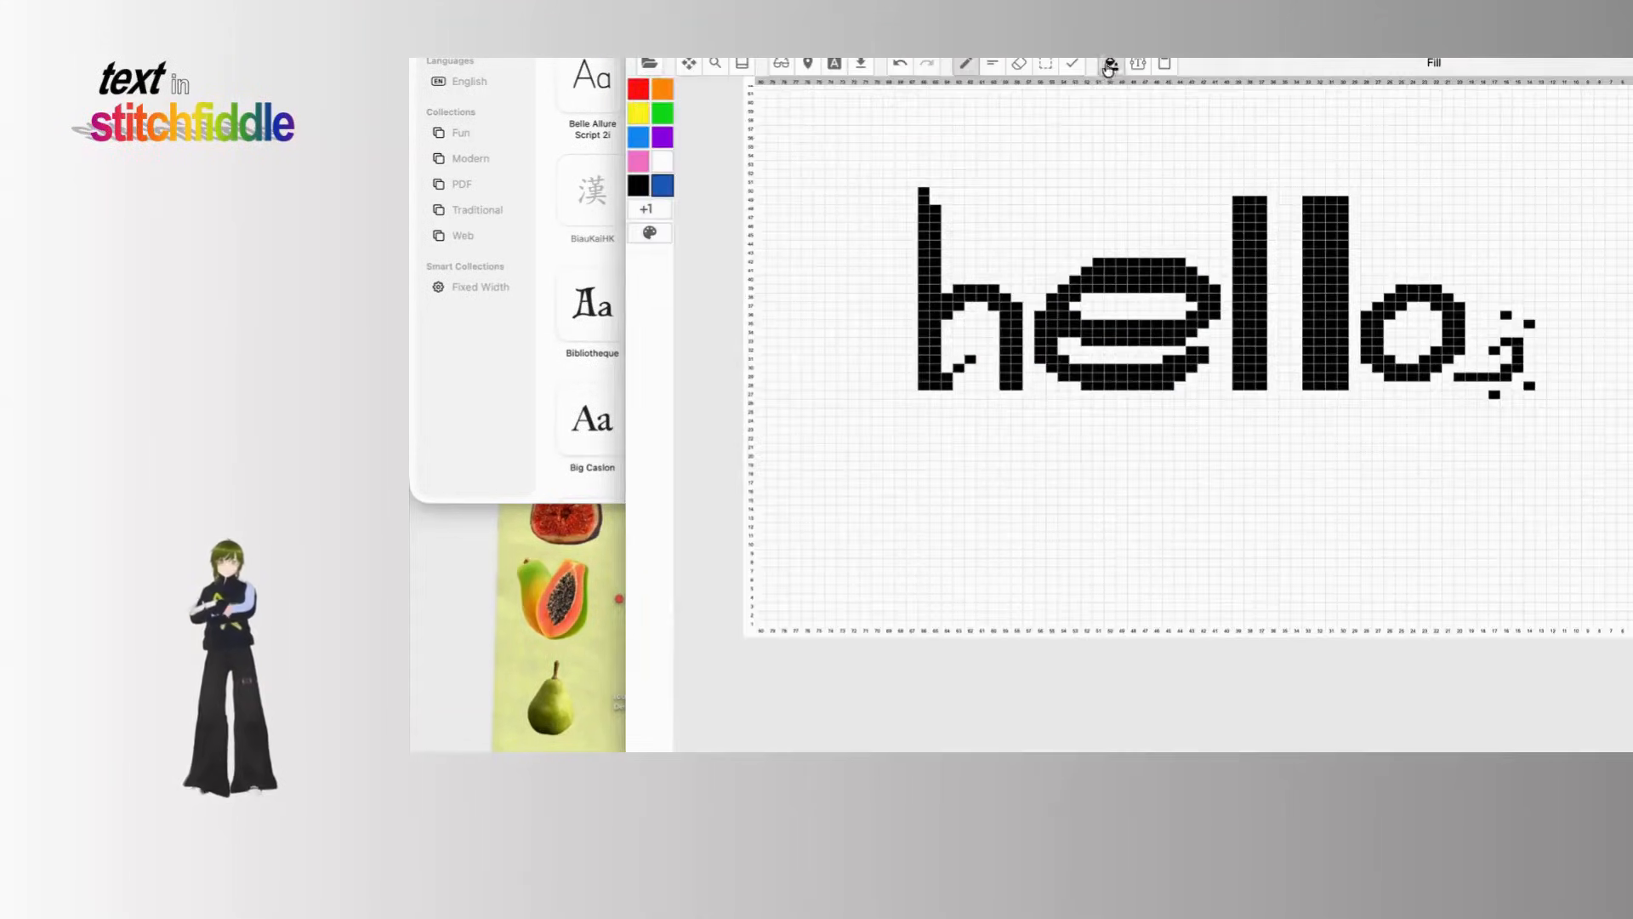
# Step: Fill the h and the detached stitches inside it with the custom blue, undoing any stray fills
pyautogui.click(929, 238)
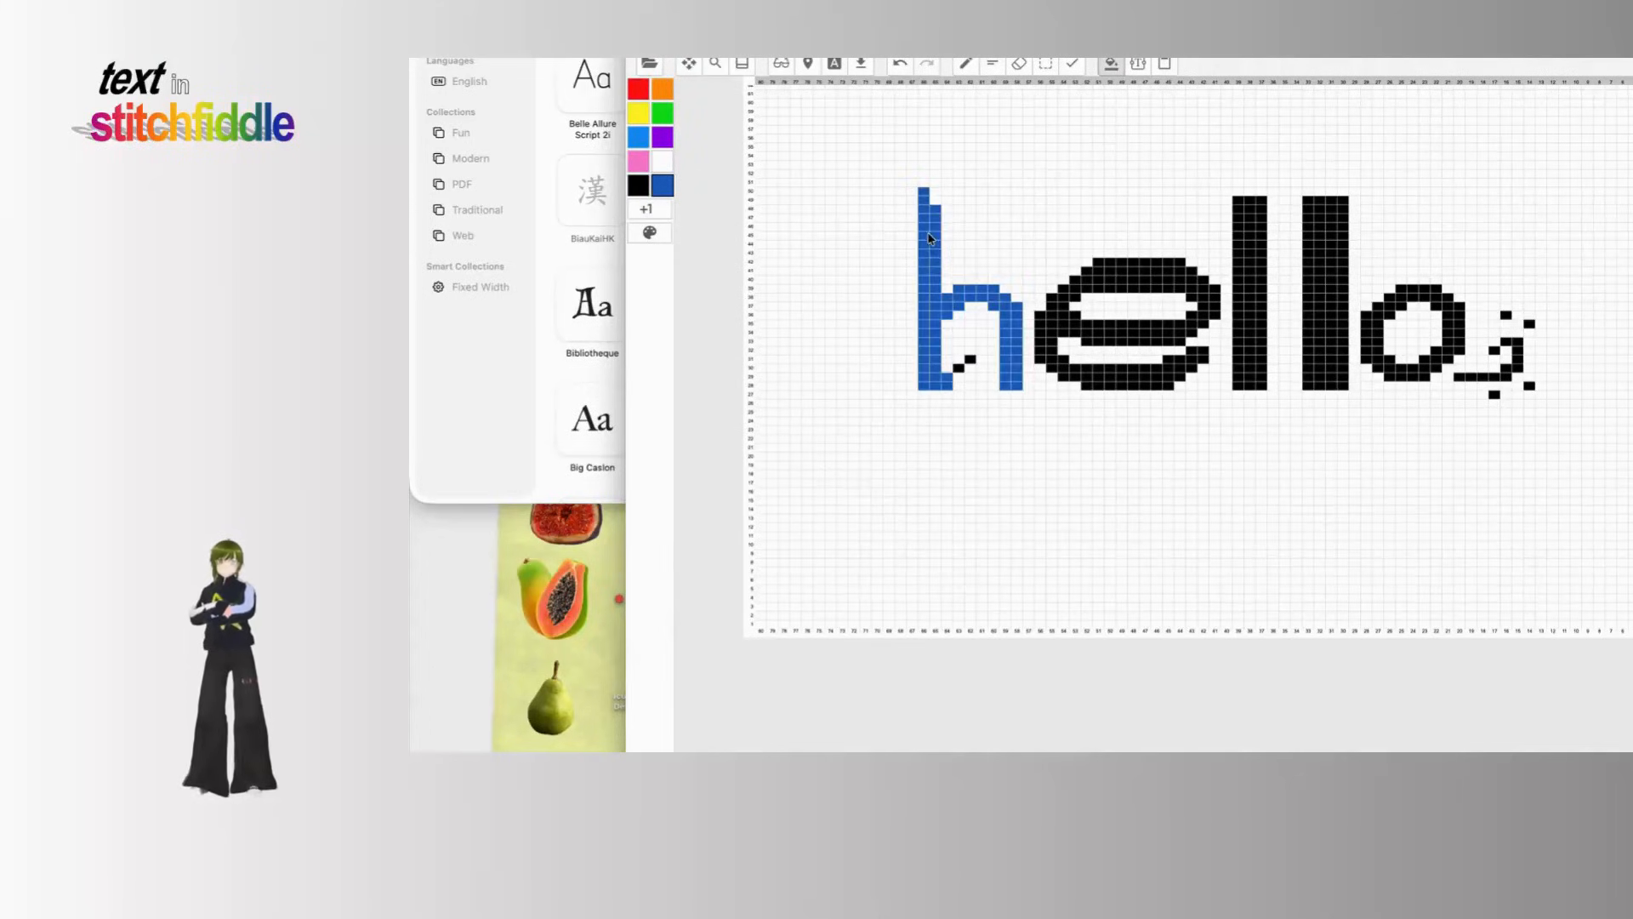
pyautogui.click(965, 366)
pyautogui.click(900, 63)
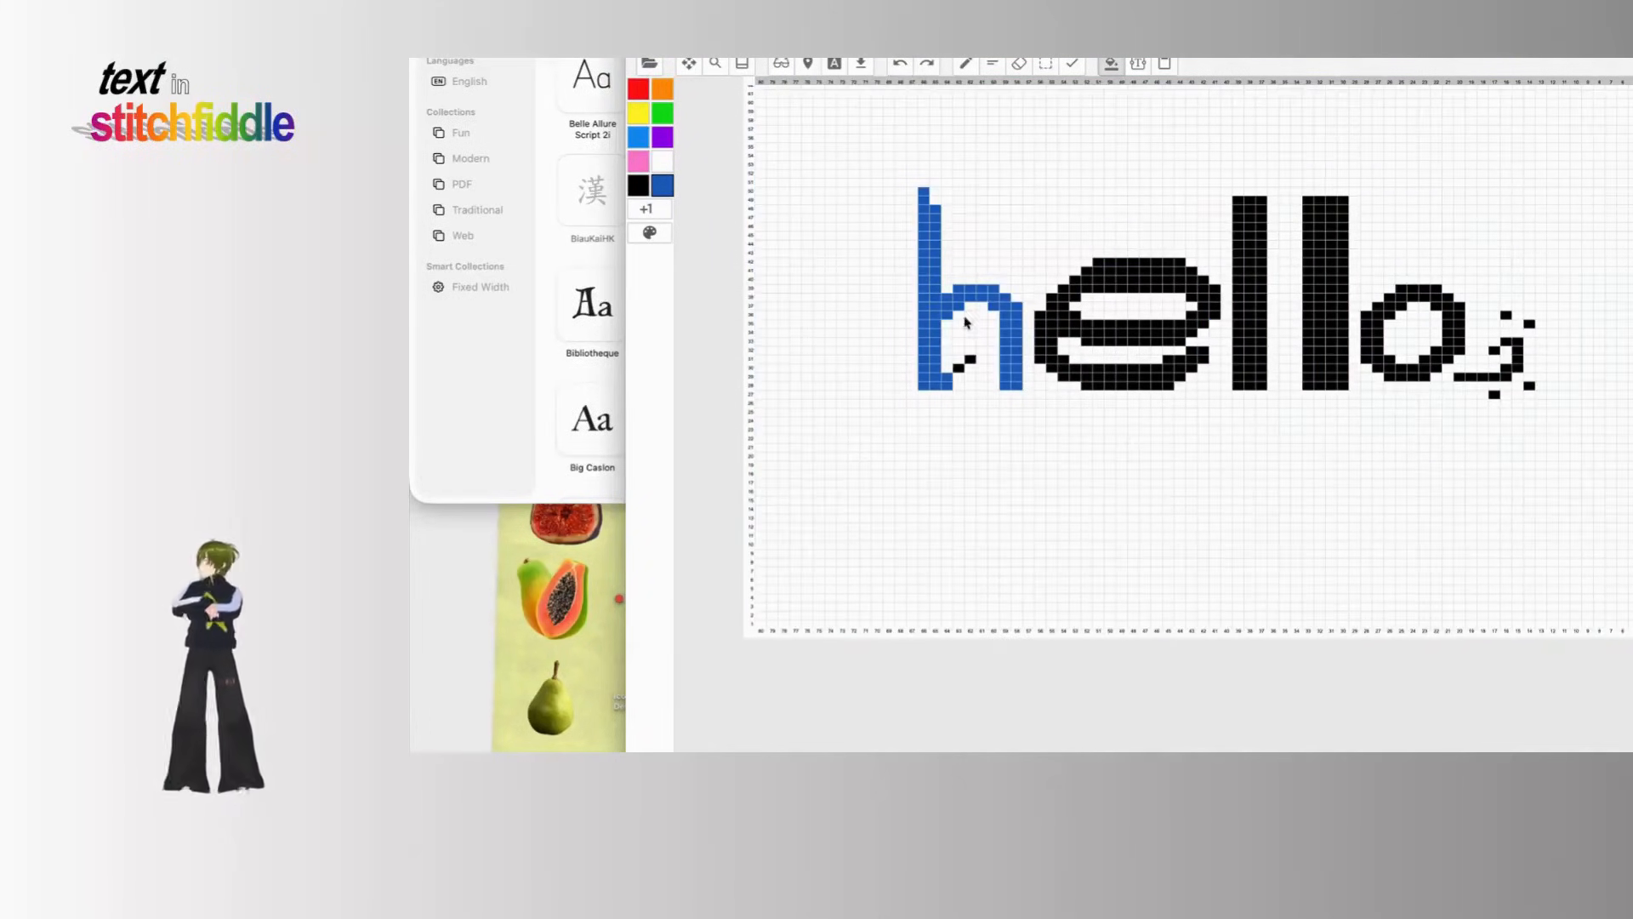
pyautogui.click(970, 367)
pyautogui.click(900, 65)
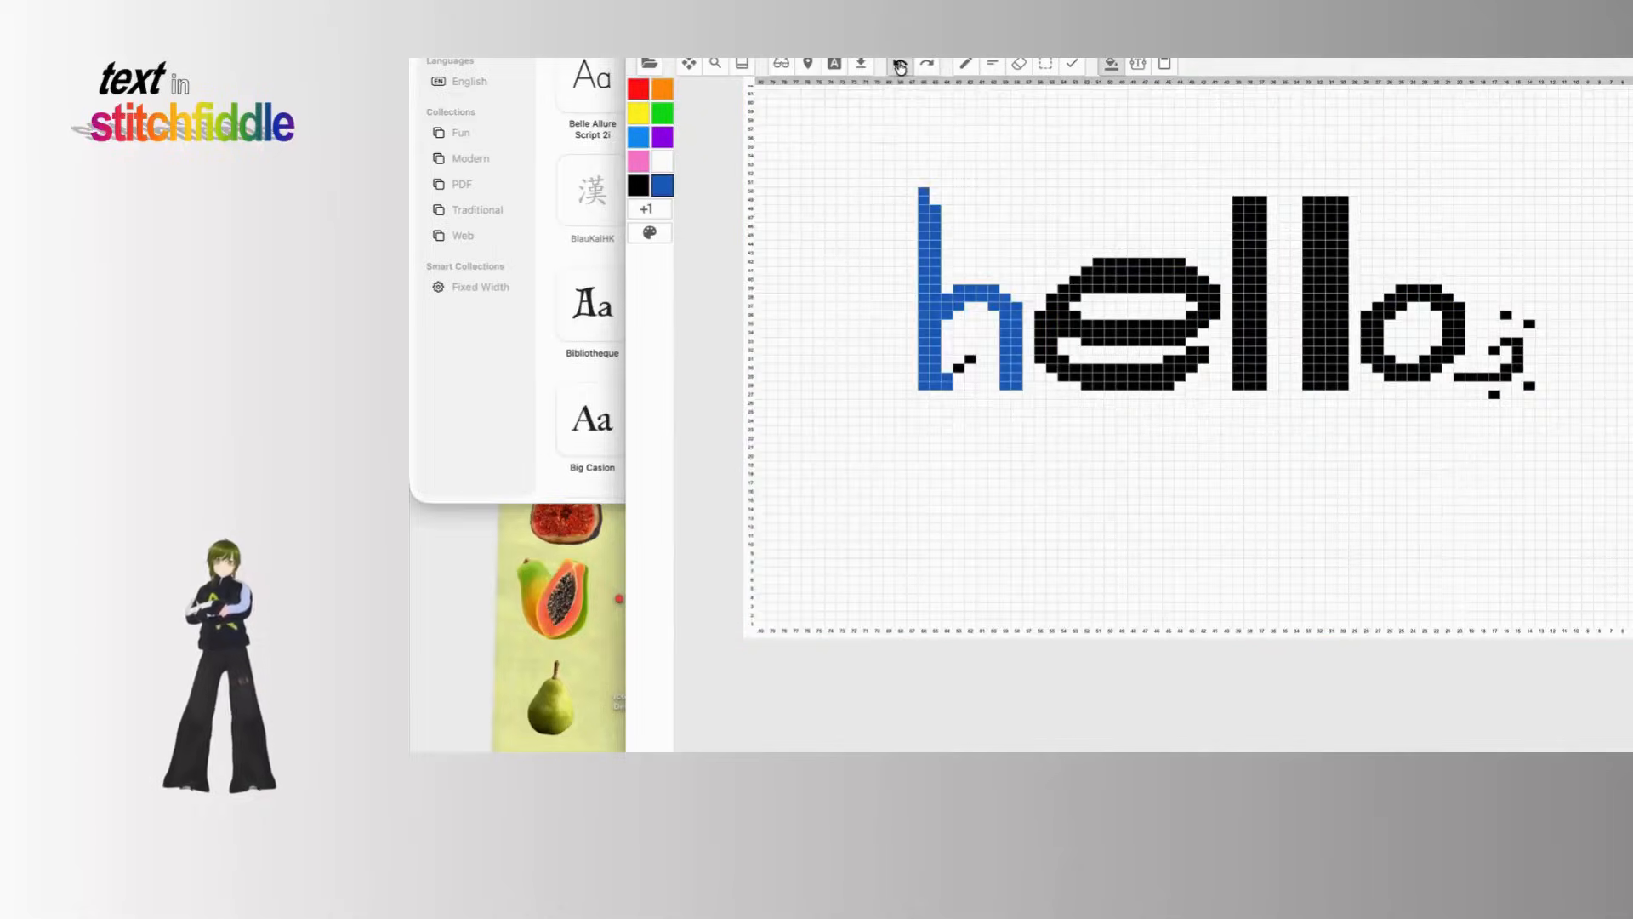
pyautogui.click(970, 360)
pyautogui.click(960, 368)
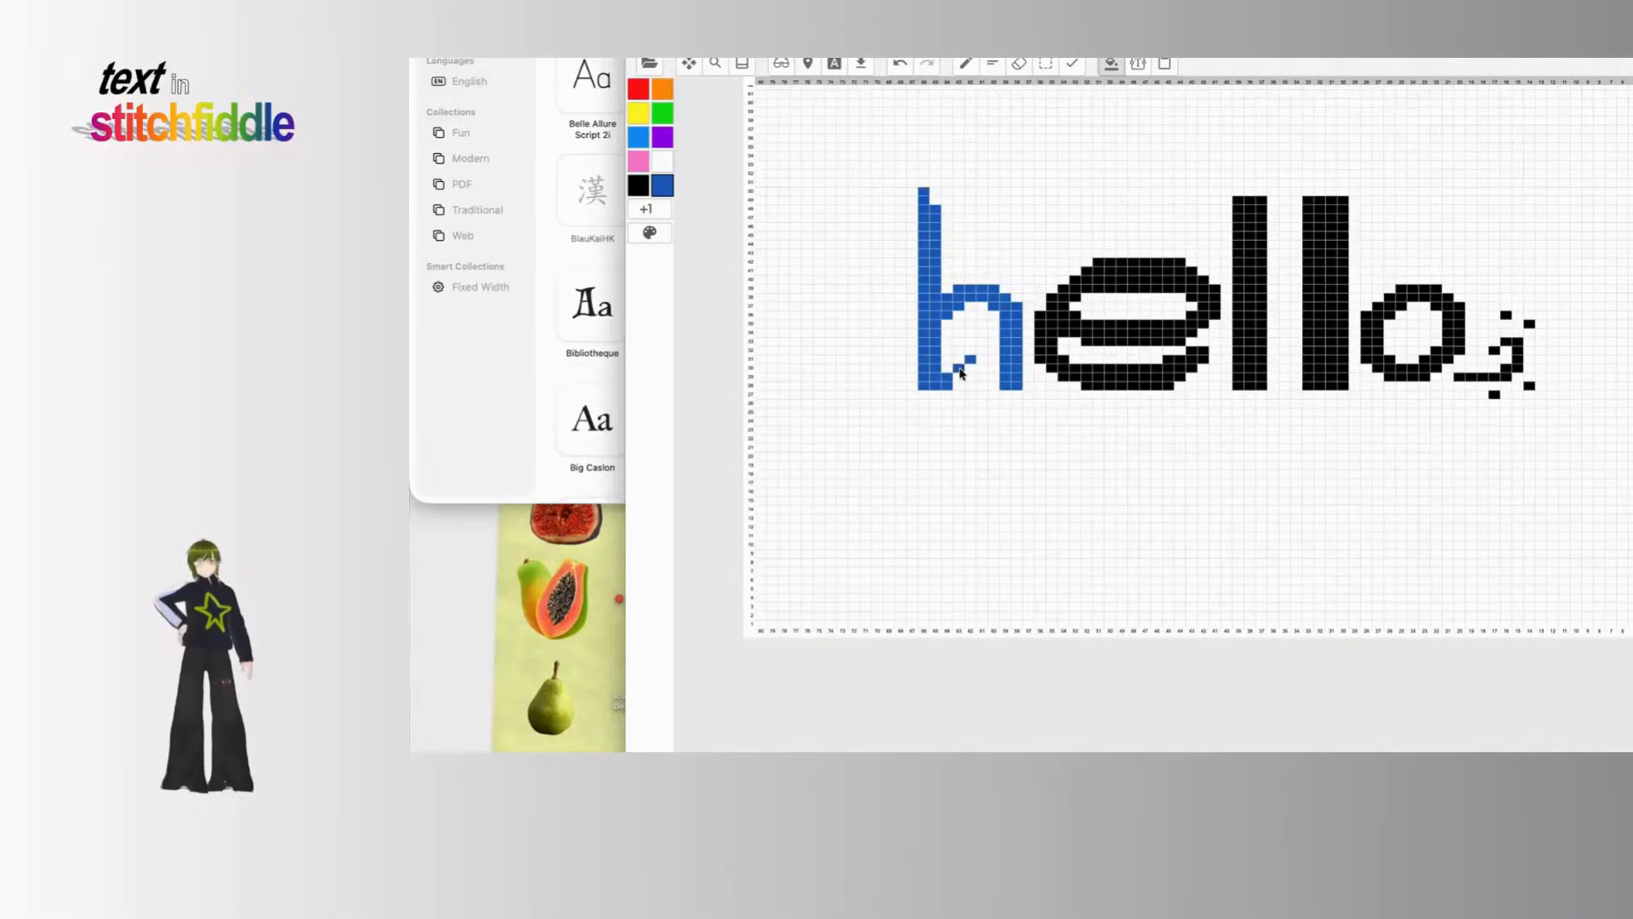
# Step: Add the red-orange #ff3200 to the palette and fill the ring of the o with it
pyautogui.click(662, 205)
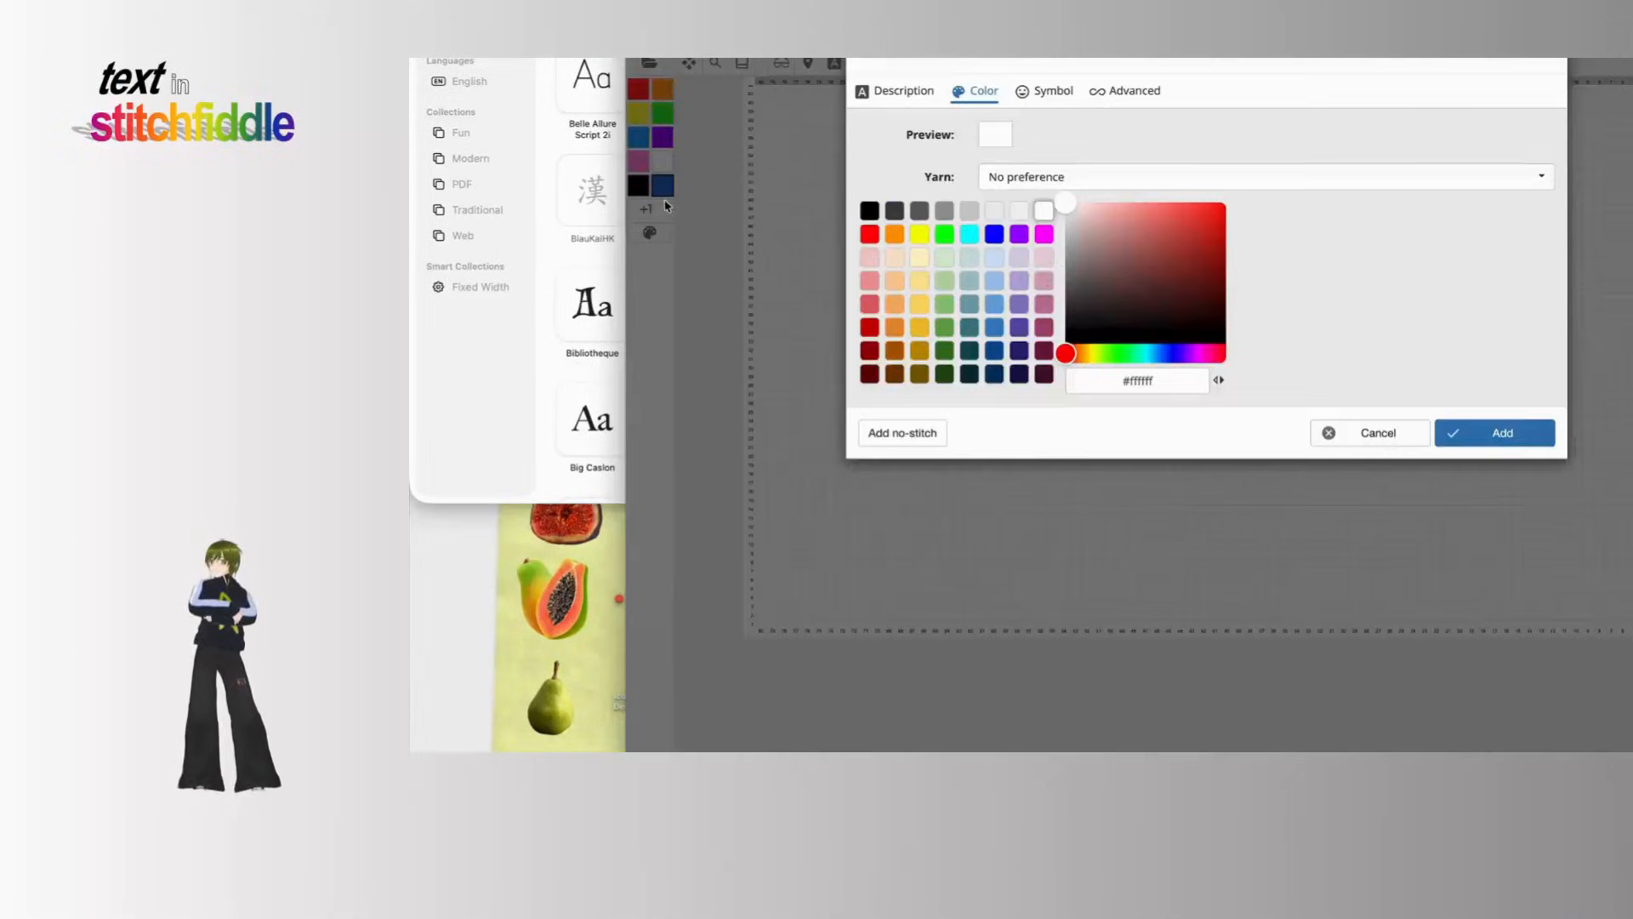
pyautogui.click(871, 324)
pyautogui.click(869, 234)
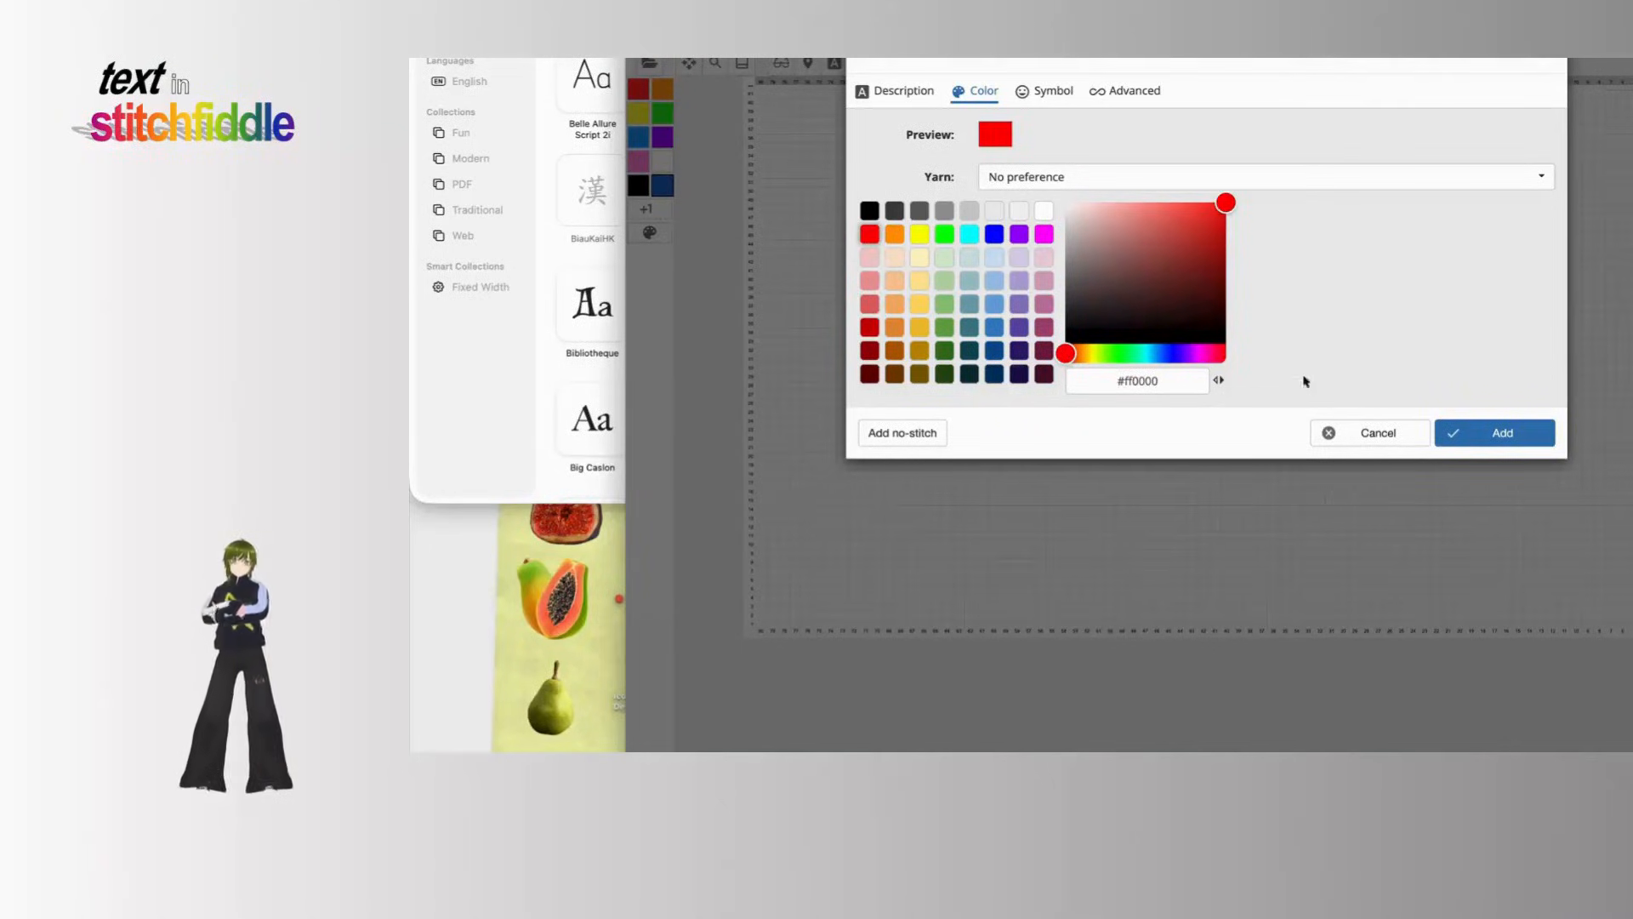
pyautogui.click(1077, 353)
pyautogui.moveTo(1078, 357); pyautogui.dragTo(1070, 355)
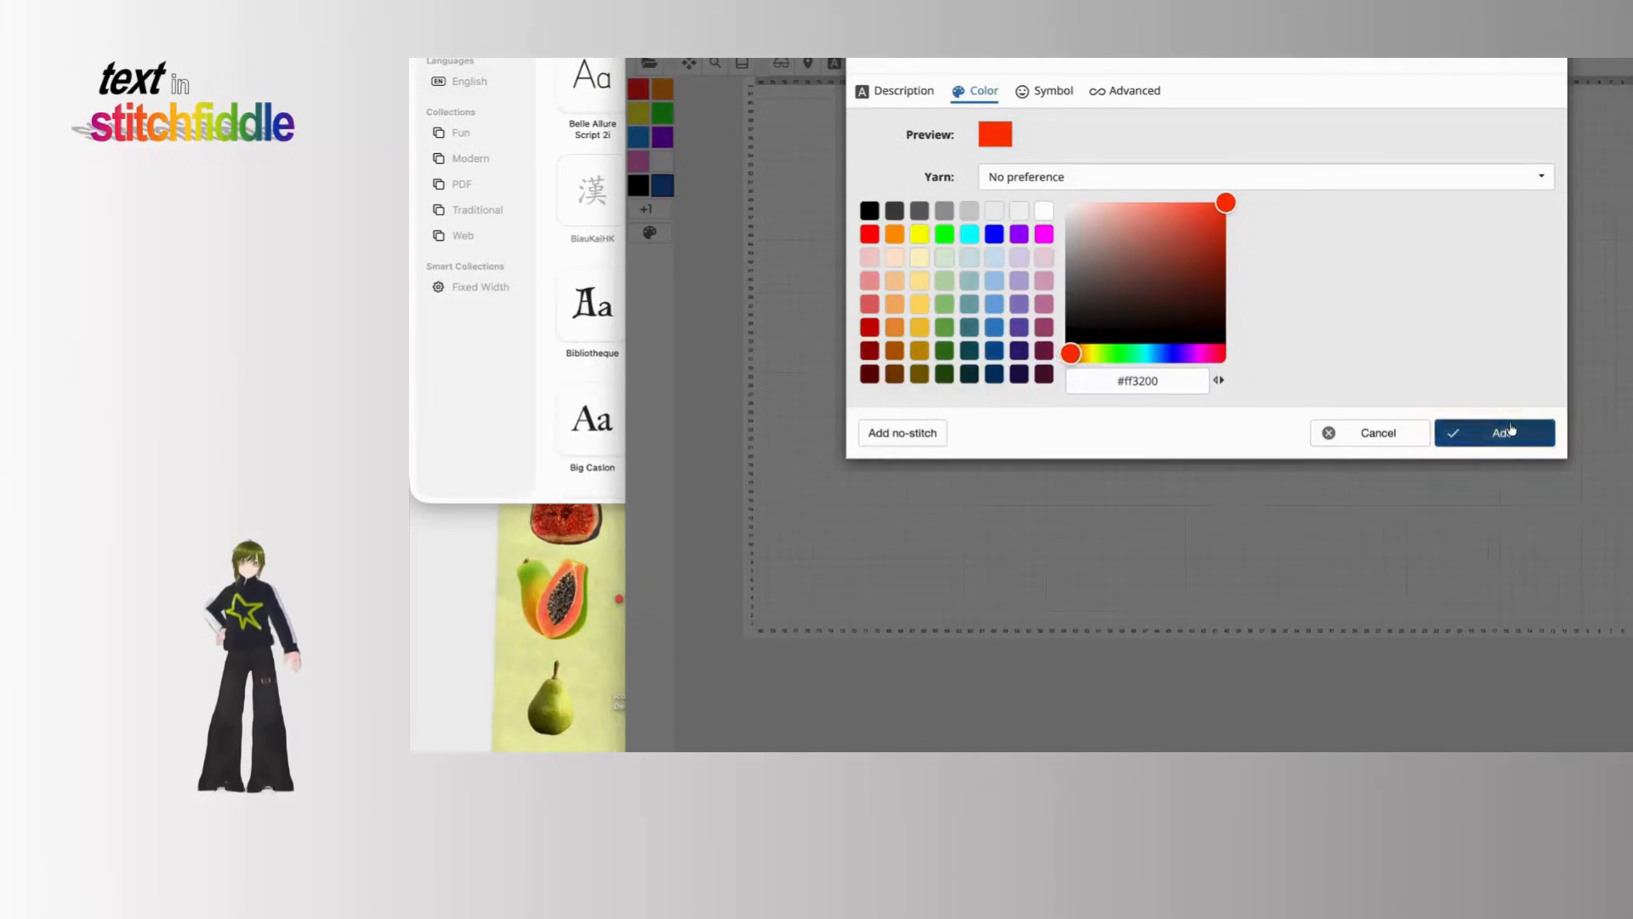
pyautogui.click(1502, 432)
pyautogui.click(1398, 304)
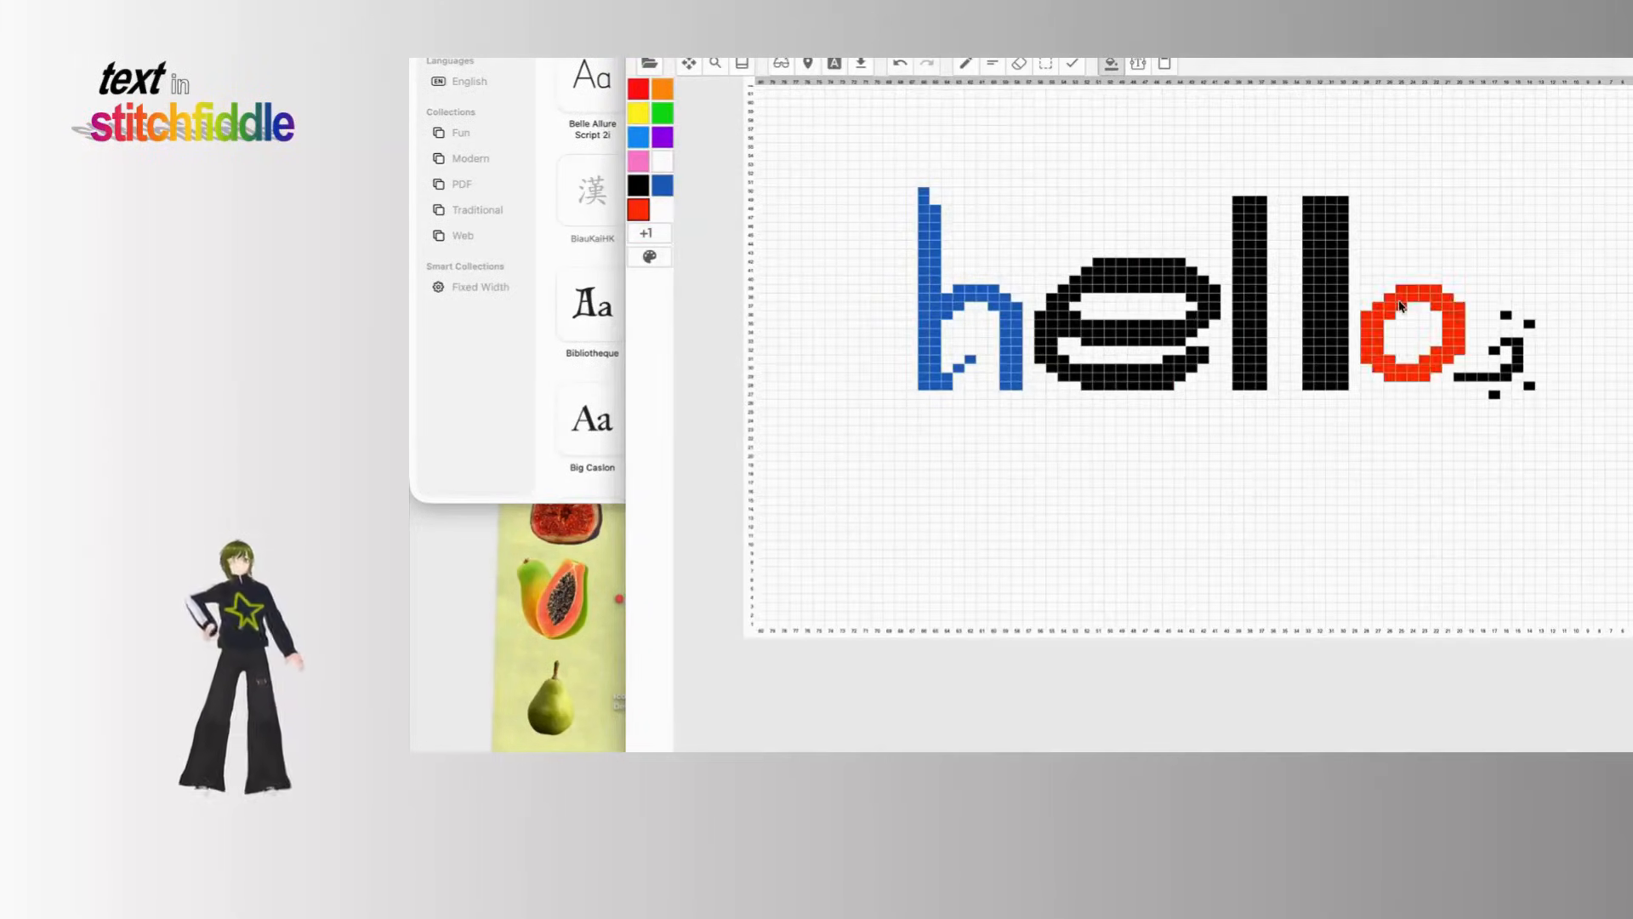
# Step: Add a custom dark green, #53811d, to the chart's color palette
pyautogui.click(648, 233)
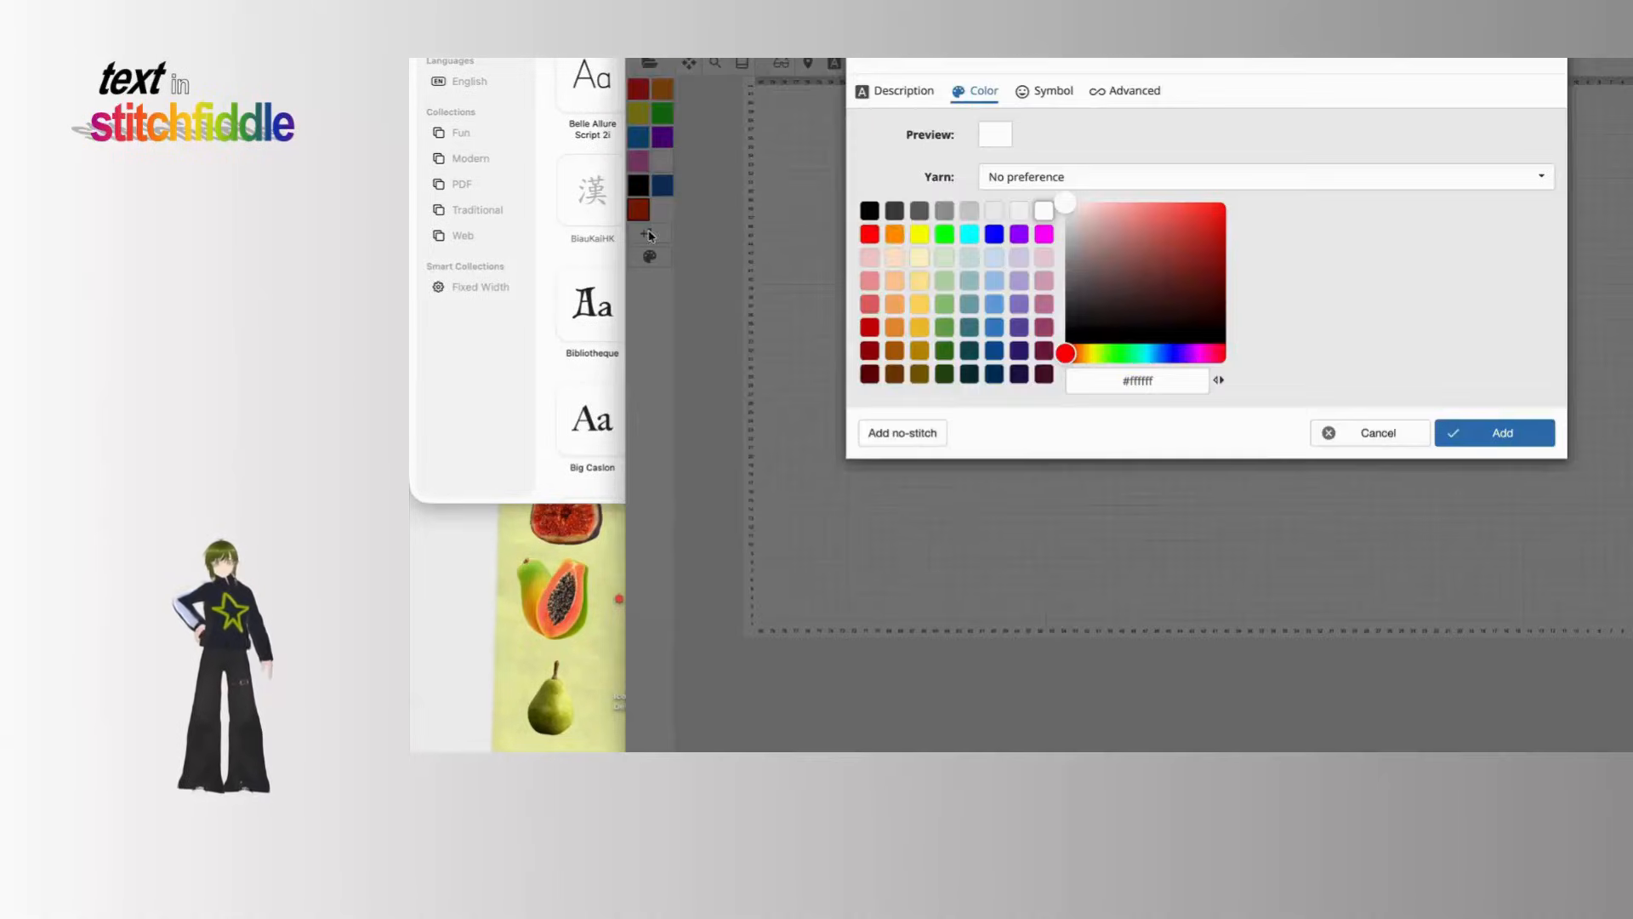
pyautogui.click(944, 303)
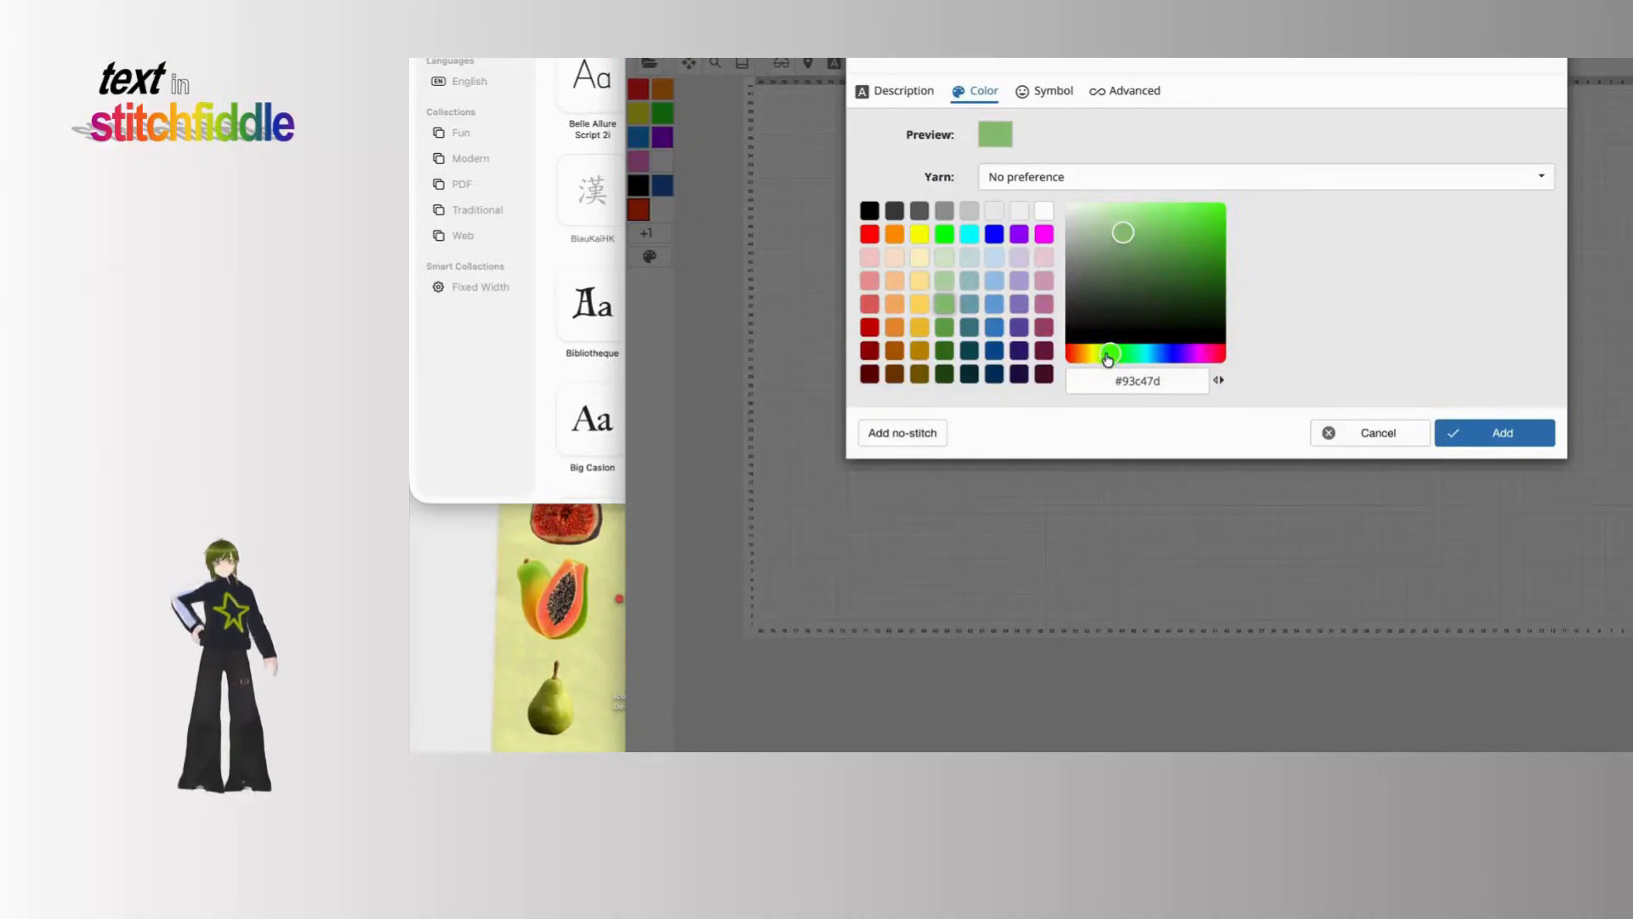
pyautogui.moveTo(1120, 355)
pyautogui.mouseDown()
pyautogui.moveTo(1086, 355)
pyautogui.moveTo(1140, 355)
pyautogui.moveTo(1109, 357)
pyautogui.mouseUp()
pyautogui.click(1115, 356)
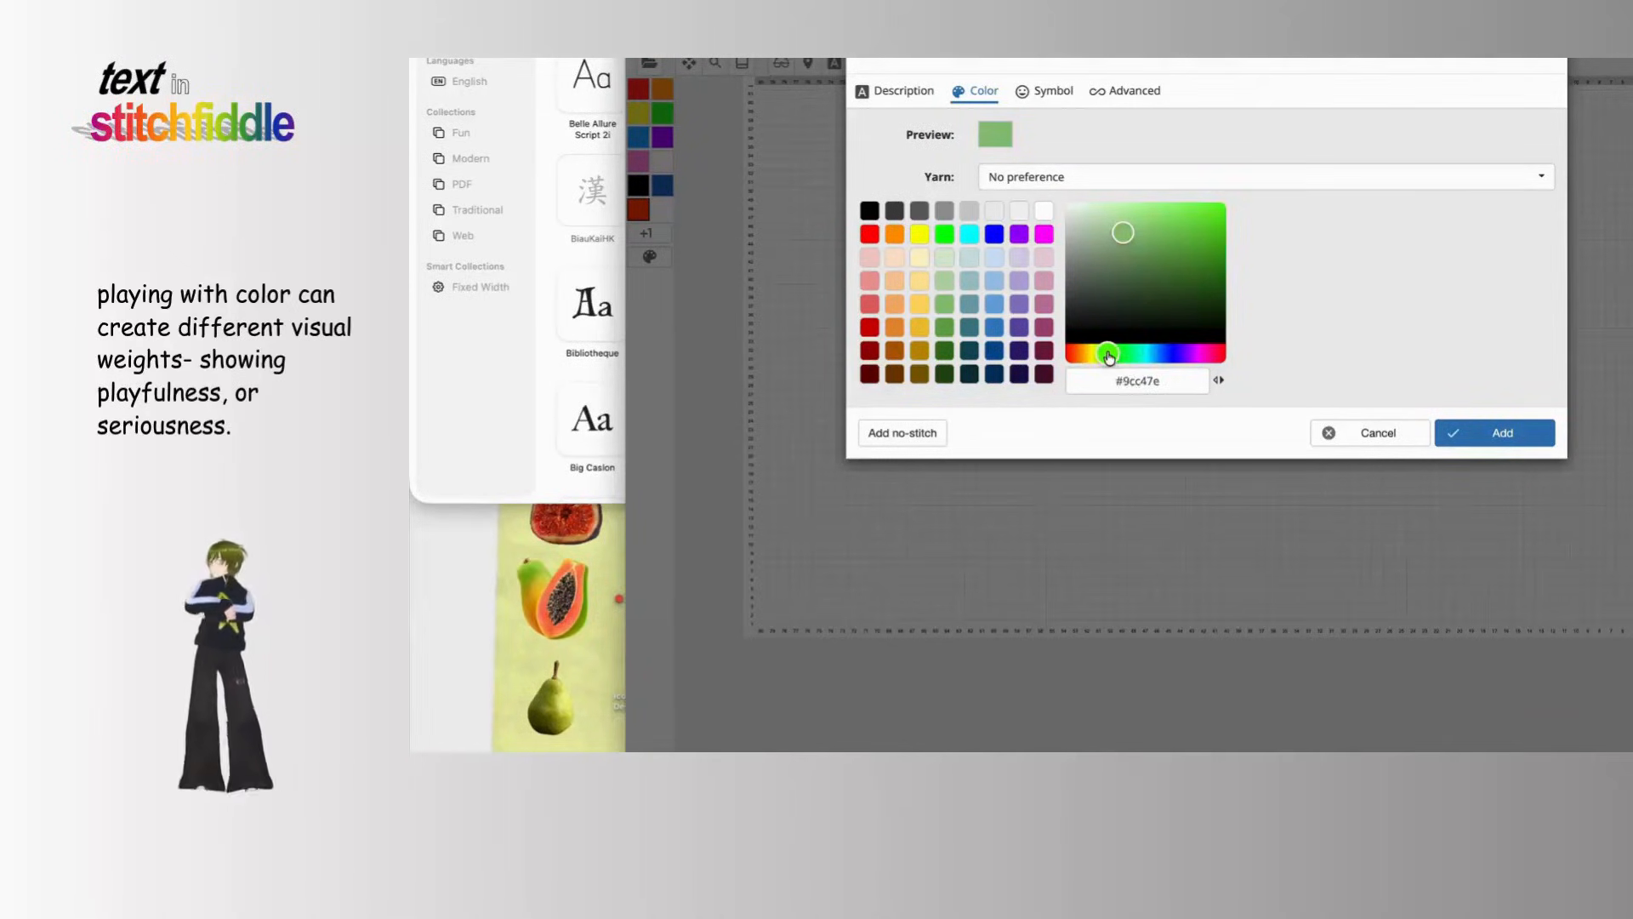
pyautogui.moveTo(1190, 293)
pyautogui.mouseDown()
pyautogui.moveTo(1203, 267)
pyautogui.moveTo(1154, 255)
pyautogui.moveTo(1211, 277)
pyautogui.moveTo(1210, 259)
pyautogui.moveTo(1193, 281)
pyautogui.mouseUp()
pyautogui.click(1110, 351)
pyautogui.moveTo(1110, 351); pyautogui.dragTo(1104, 353)
pyautogui.moveTo(1191, 277)
pyautogui.mouseDown()
pyautogui.moveTo(1162, 219)
pyautogui.moveTo(1159, 248)
pyautogui.moveTo(1190, 267)
pyautogui.mouseUp()
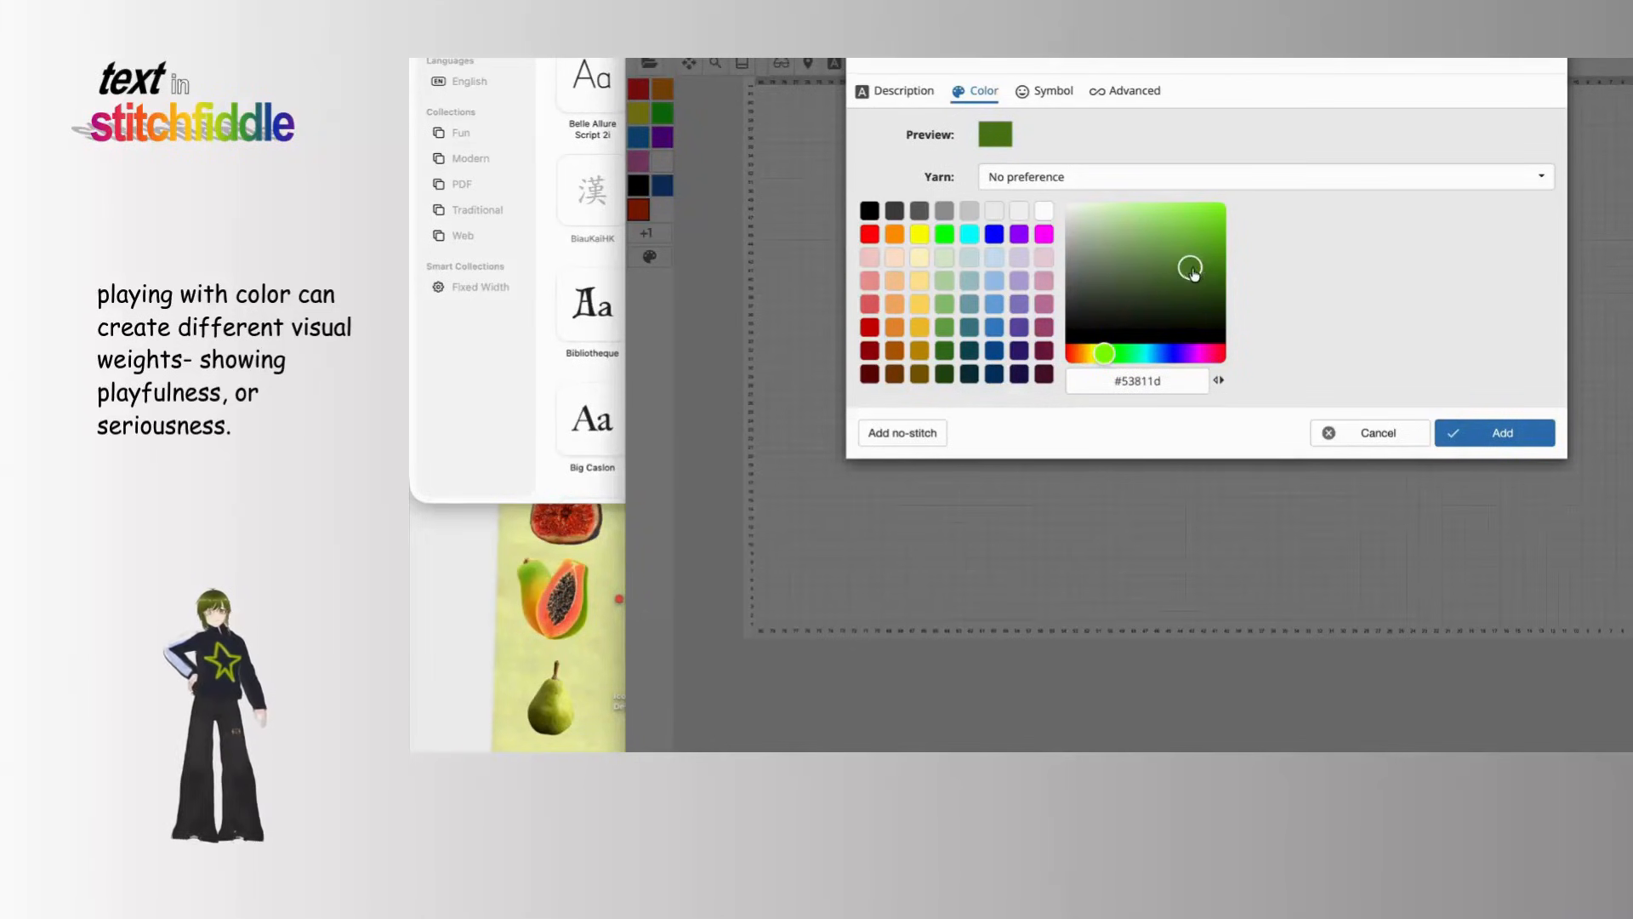
pyautogui.click(1454, 428)
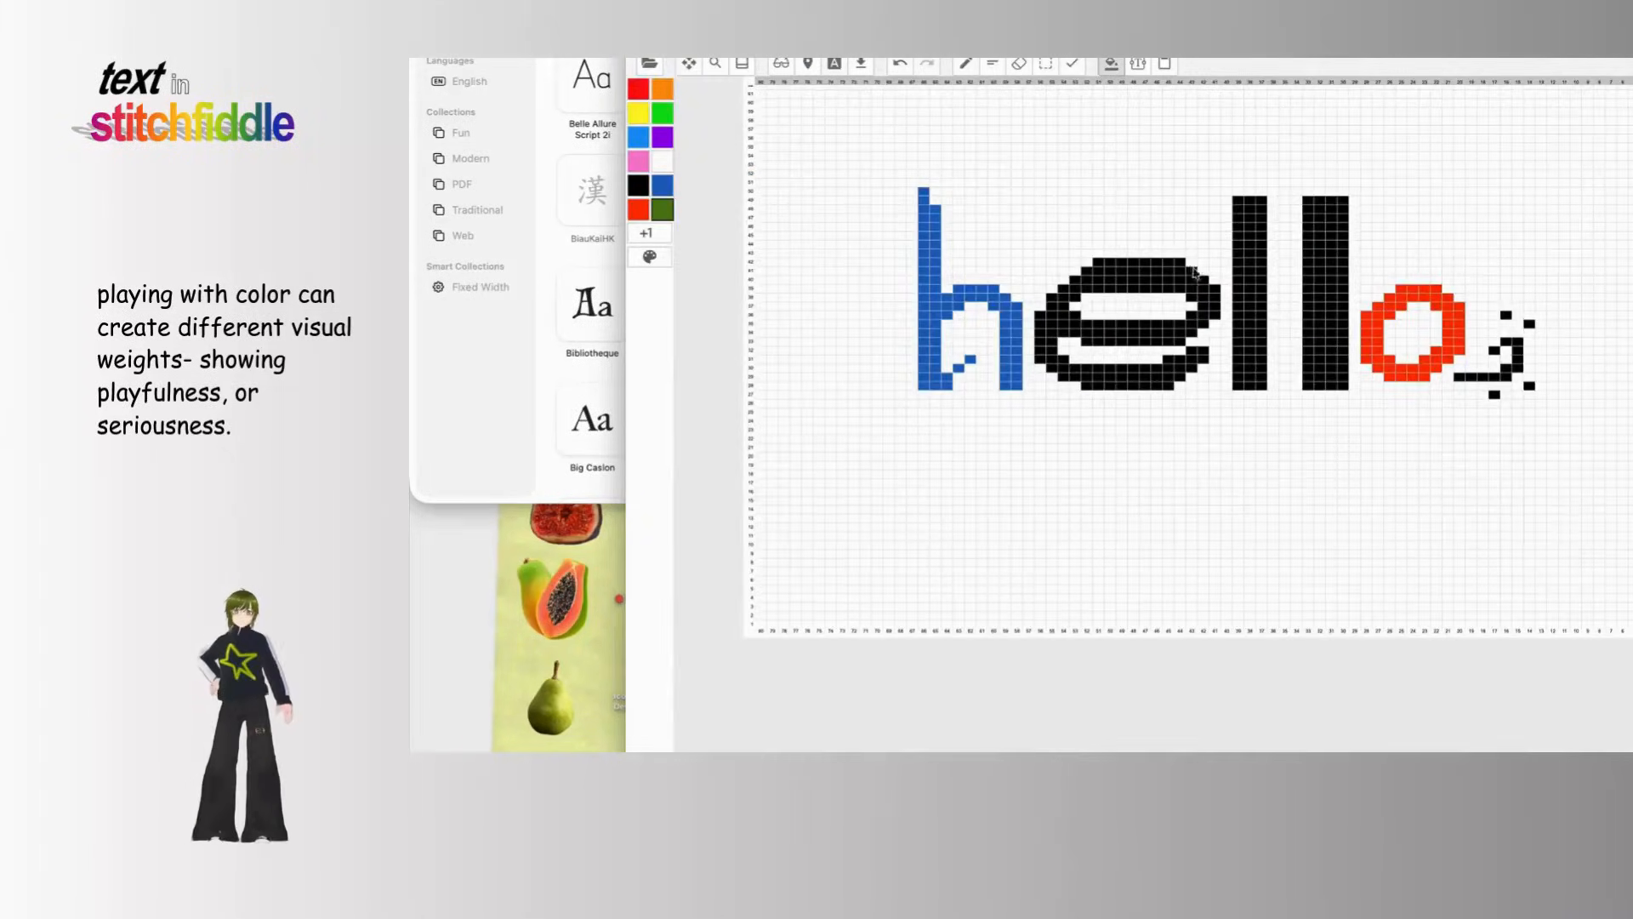
# Step: Fill both l's with the dark green and remove the unused colors from the palette
pyautogui.click(1244, 284)
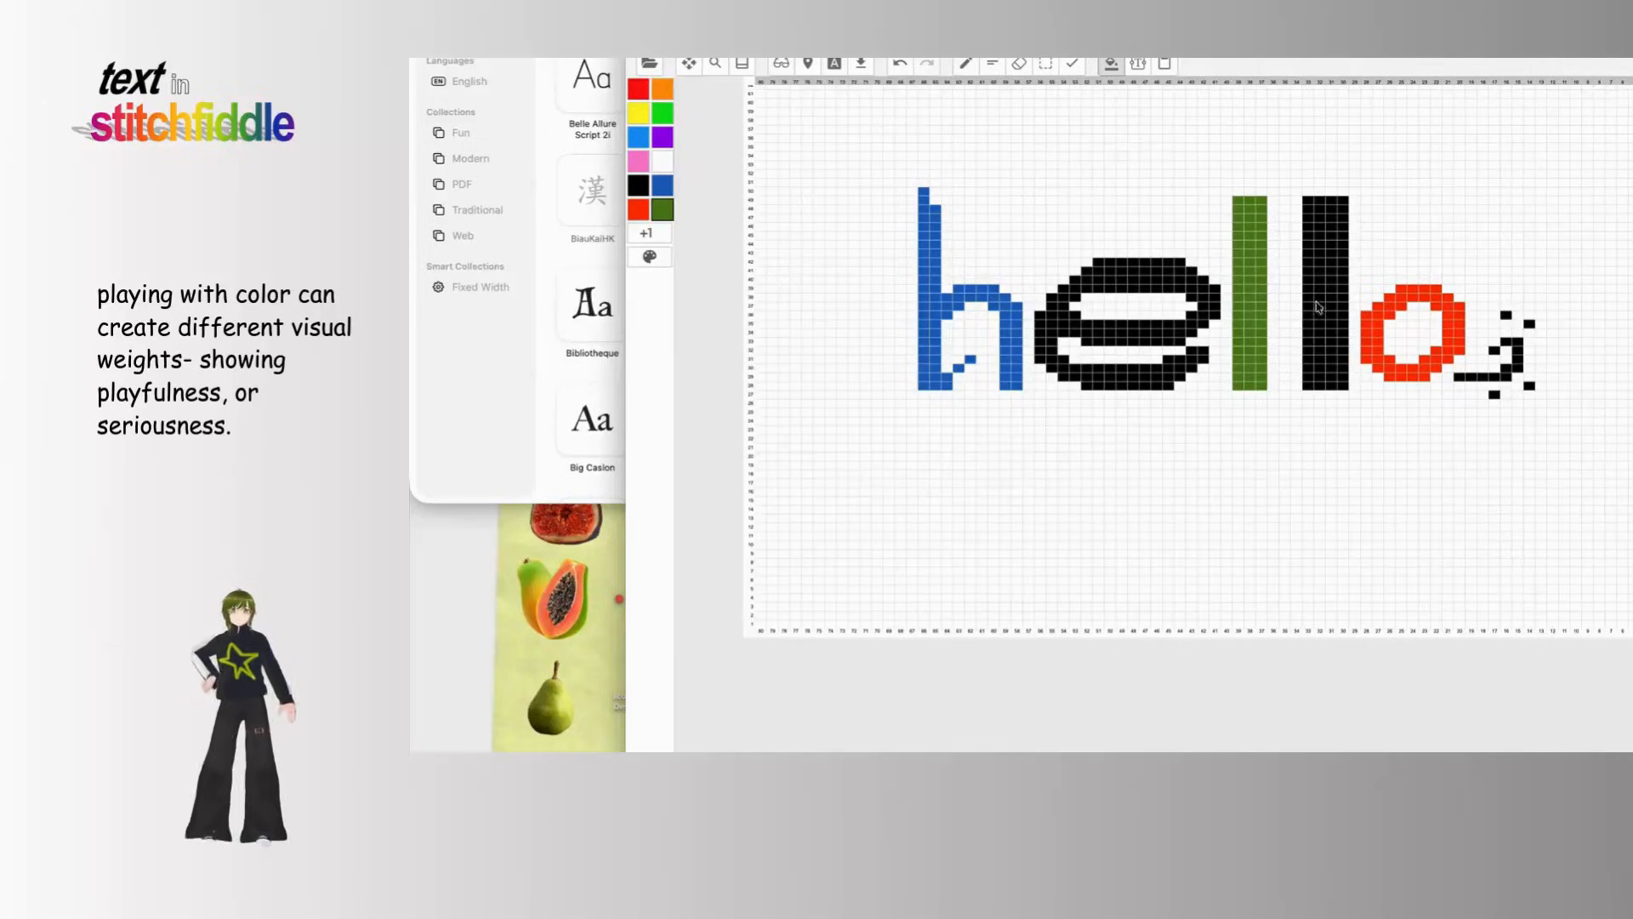
pyautogui.click(1322, 309)
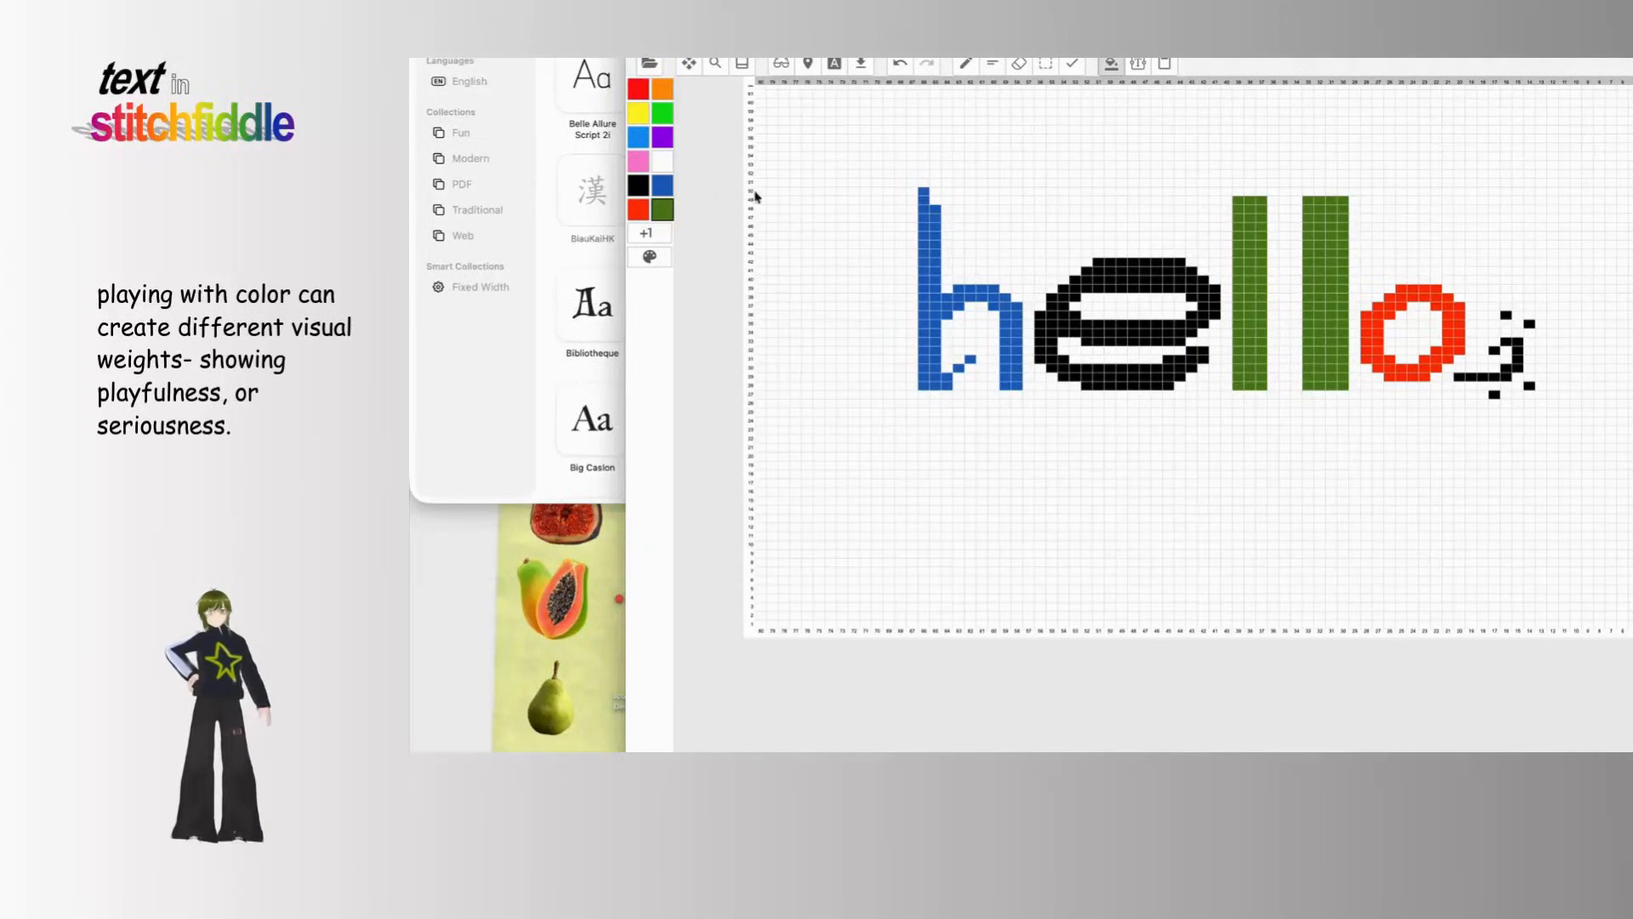
pyautogui.click(742, 63)
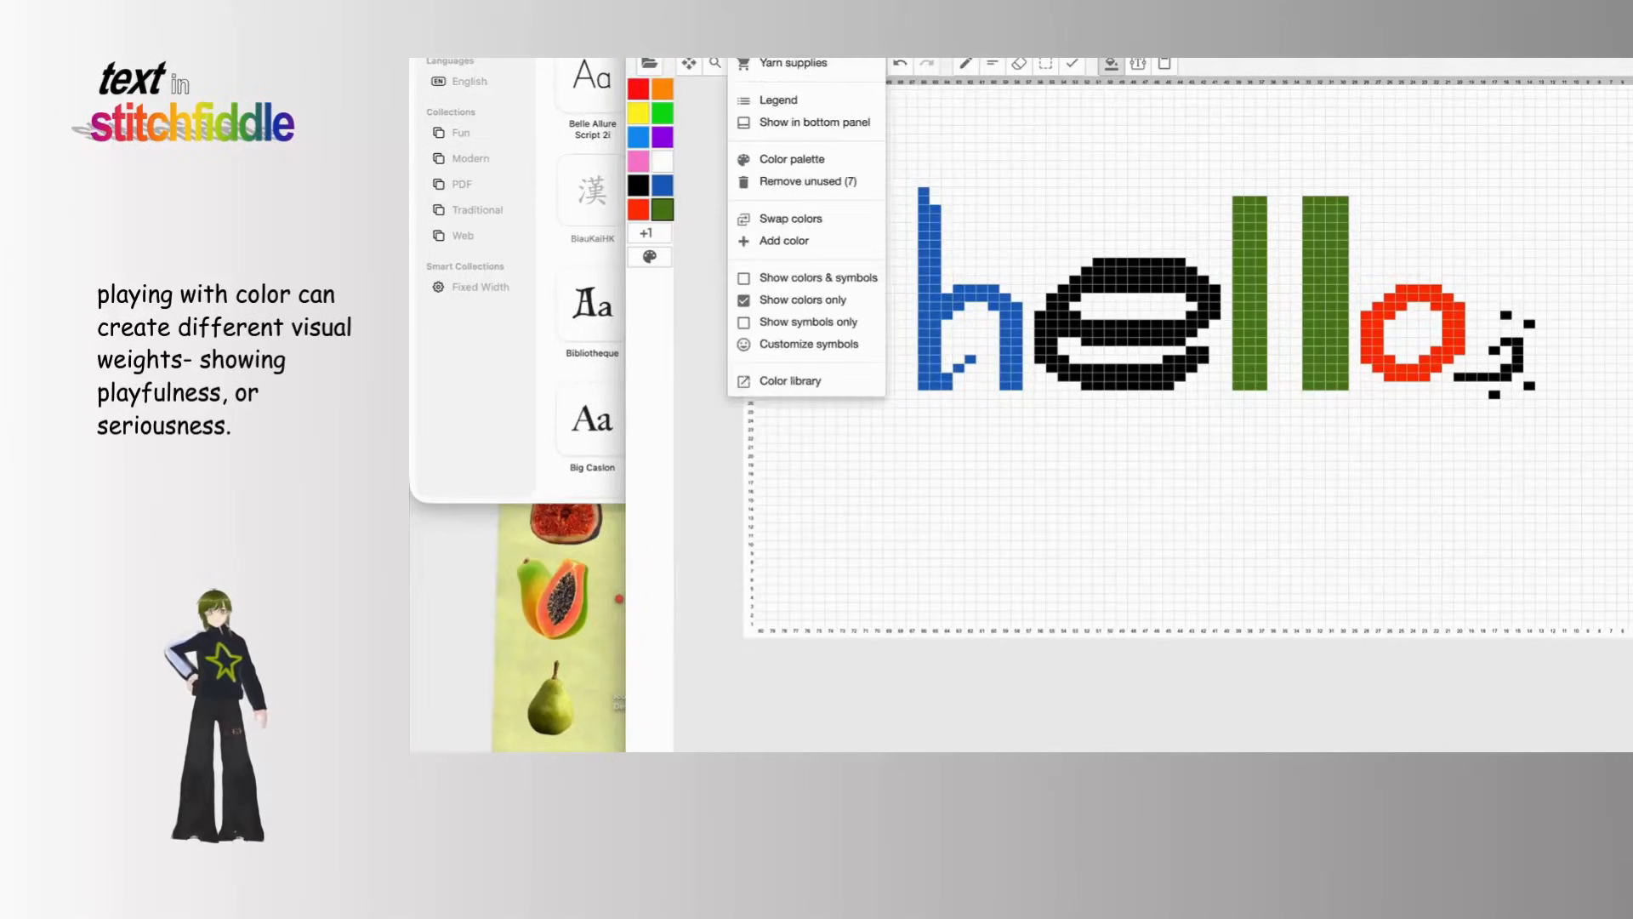
pyautogui.click(813, 181)
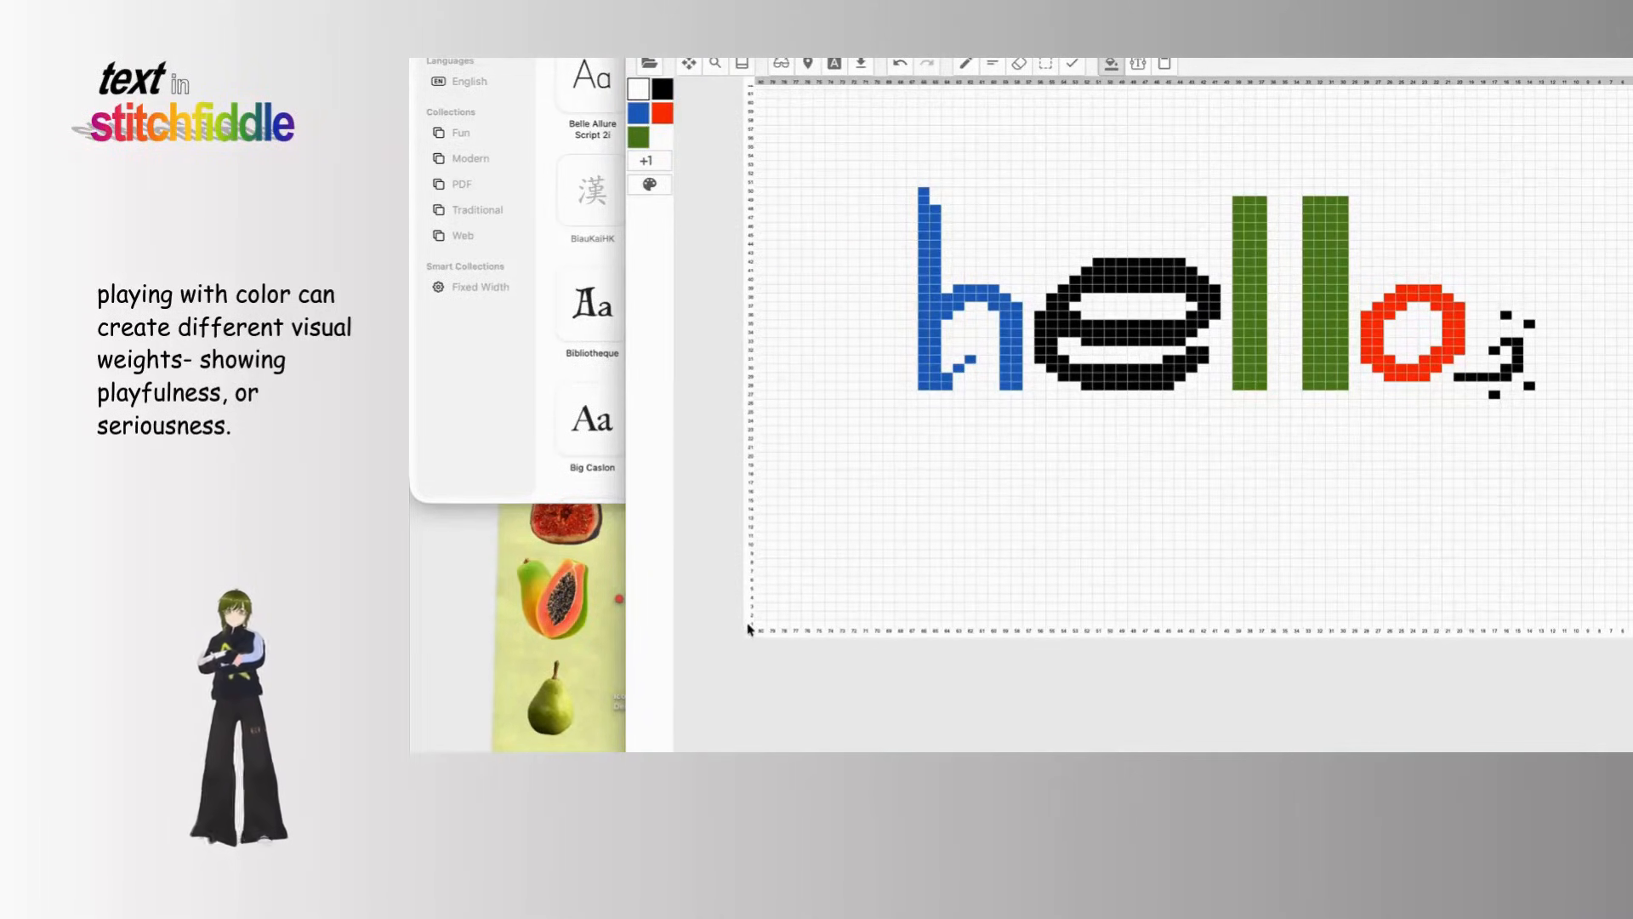
# Step: Delete 23 blank rows below the word and 26 blank rows above it
pyautogui.moveTo(756, 633); pyautogui.dragTo(778, 430)
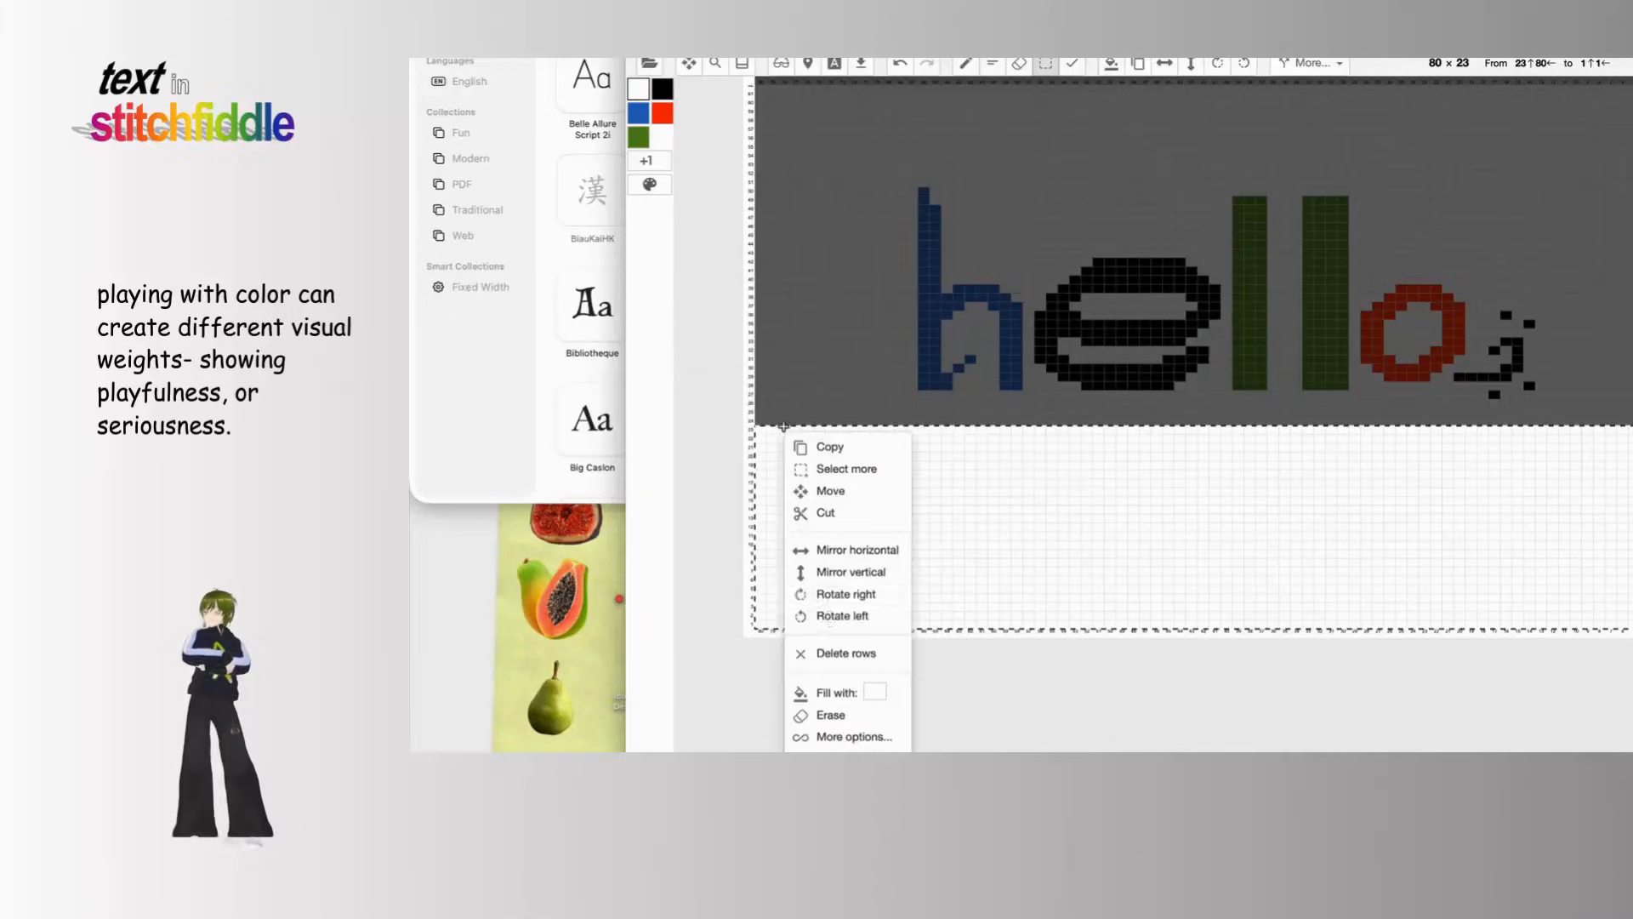
pyautogui.click(838, 650)
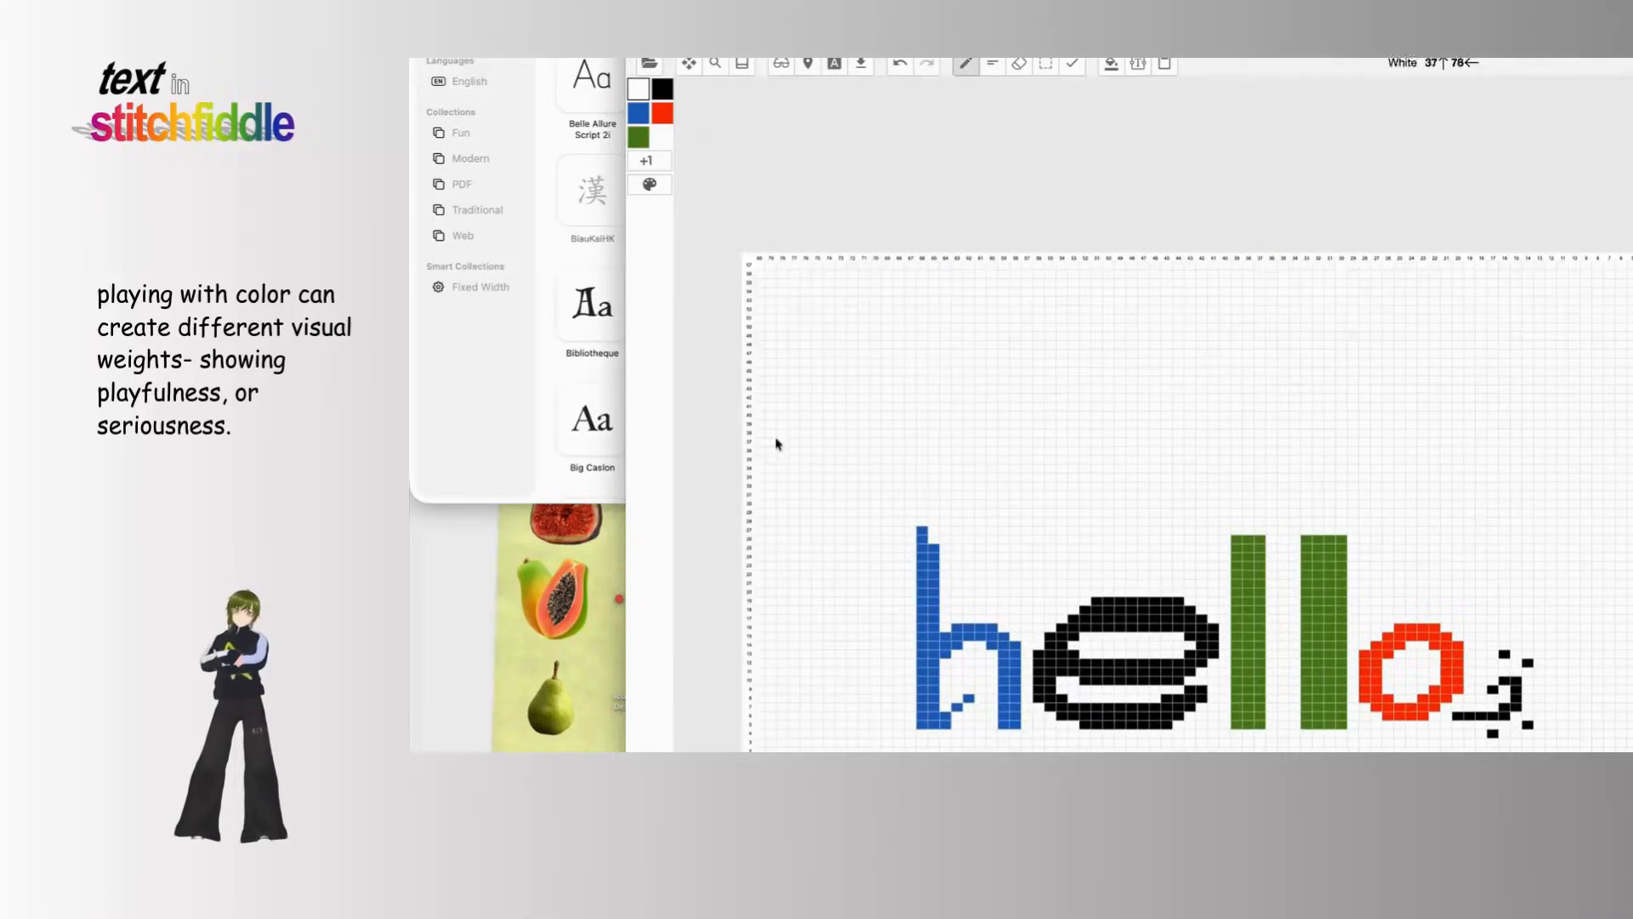
pyautogui.moveTo(746, 272); pyautogui.dragTo(745, 497)
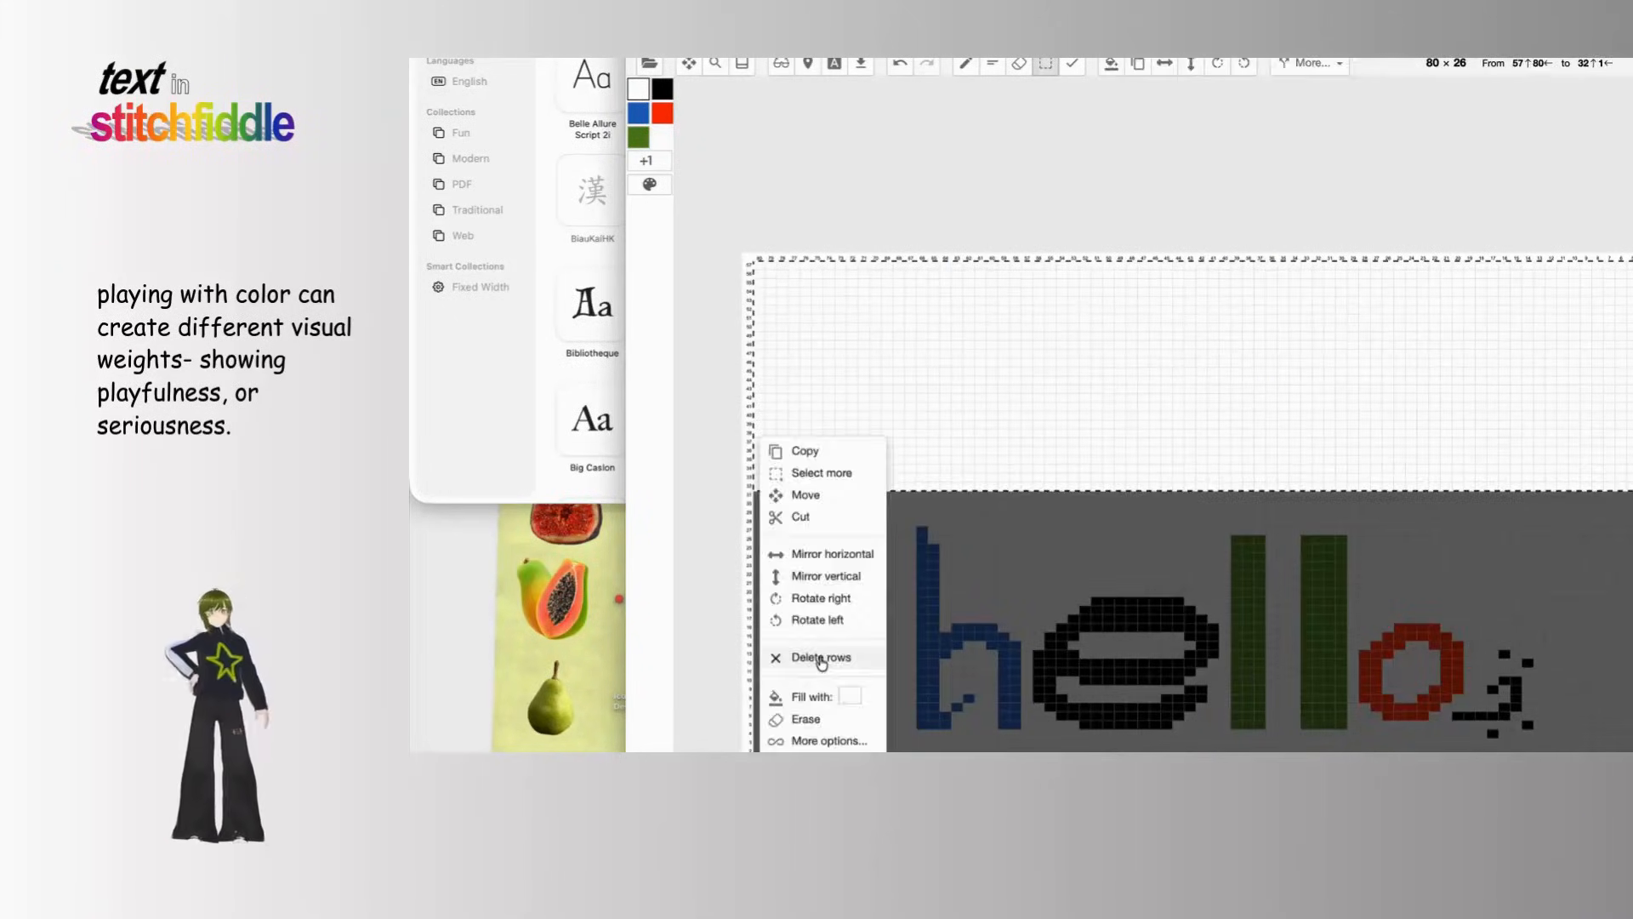
pyautogui.click(820, 655)
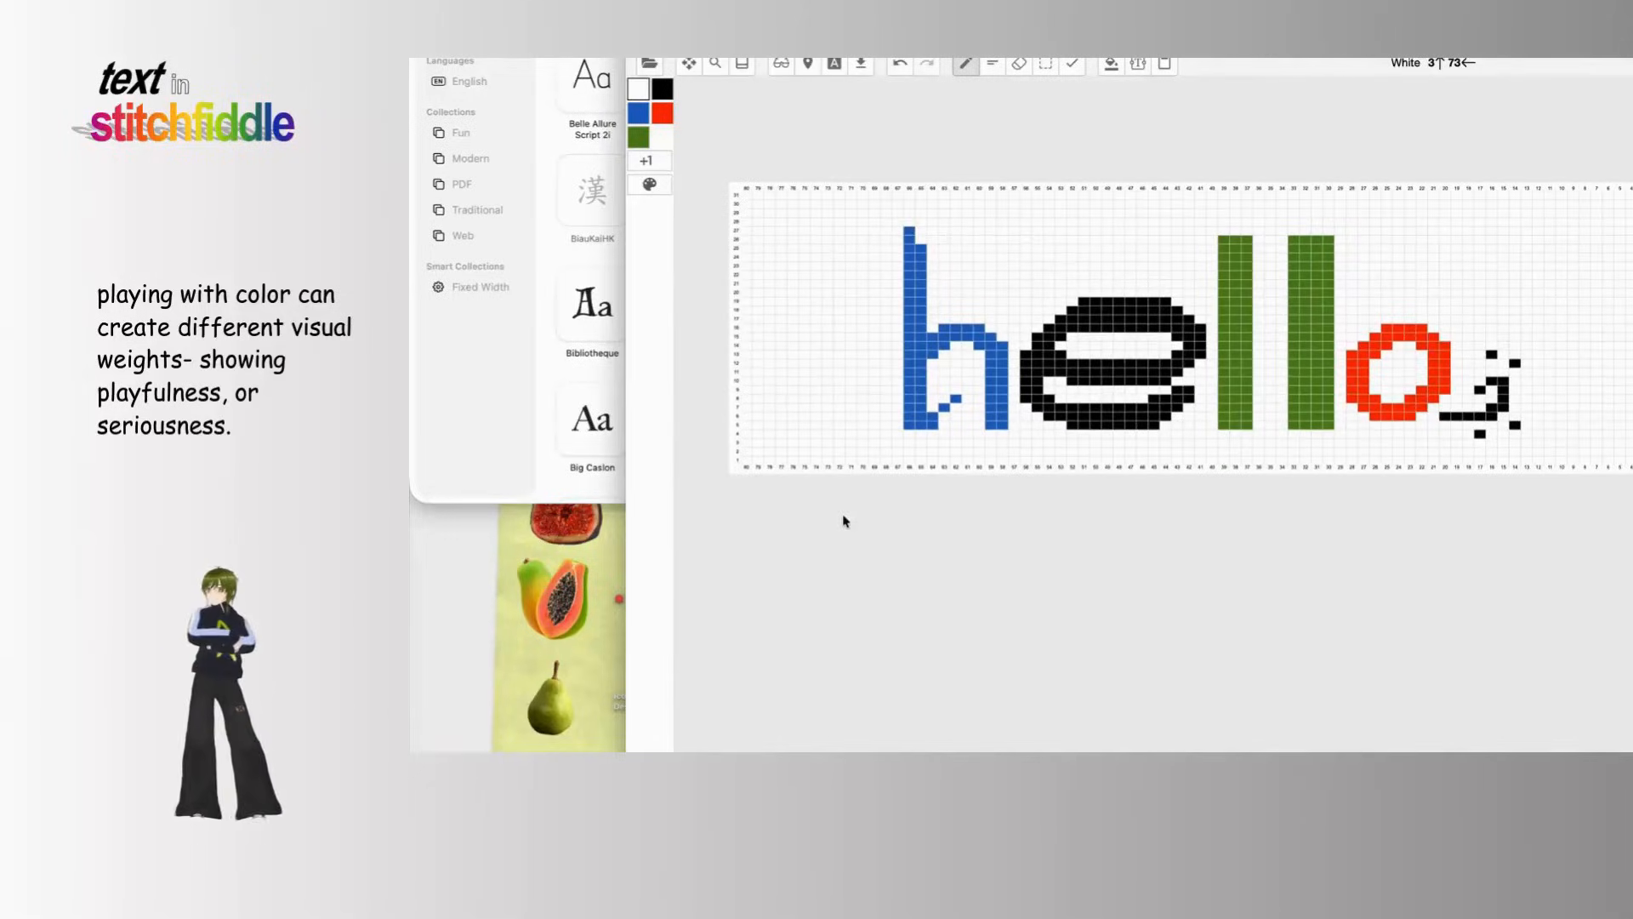
# Step: Delete 6 blank columns before the h and 8 blank columns after the o's tail
pyautogui.click(745, 466)
pyautogui.moveTo(745, 466); pyautogui.dragTo(801, 474)
pyautogui.rightClick(801, 475)
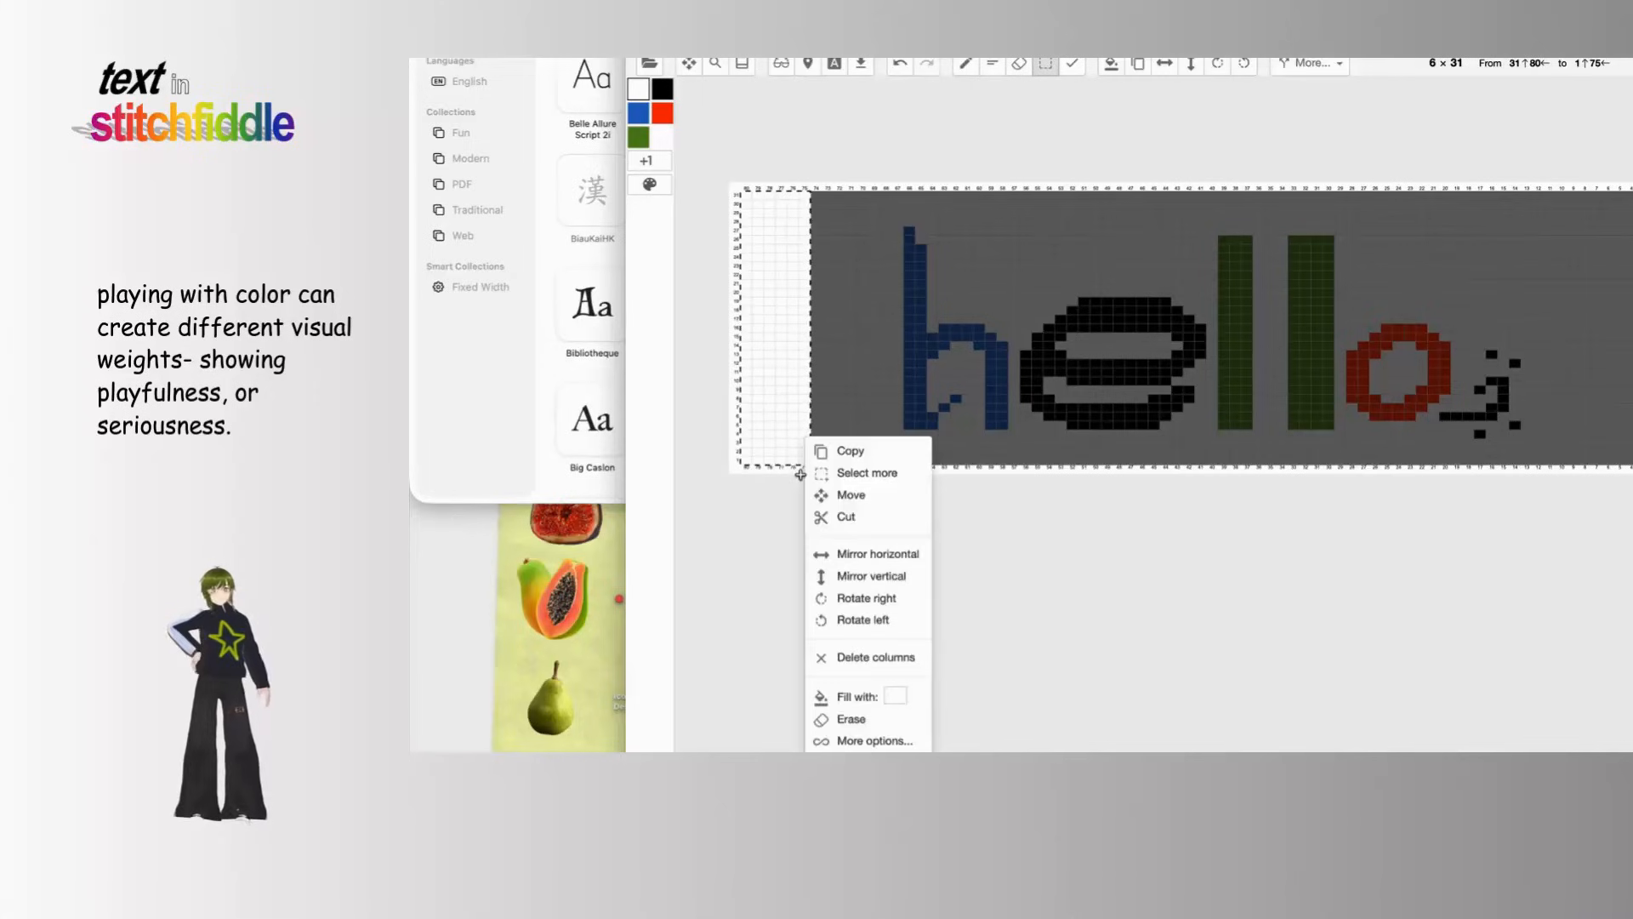
pyautogui.click(876, 657)
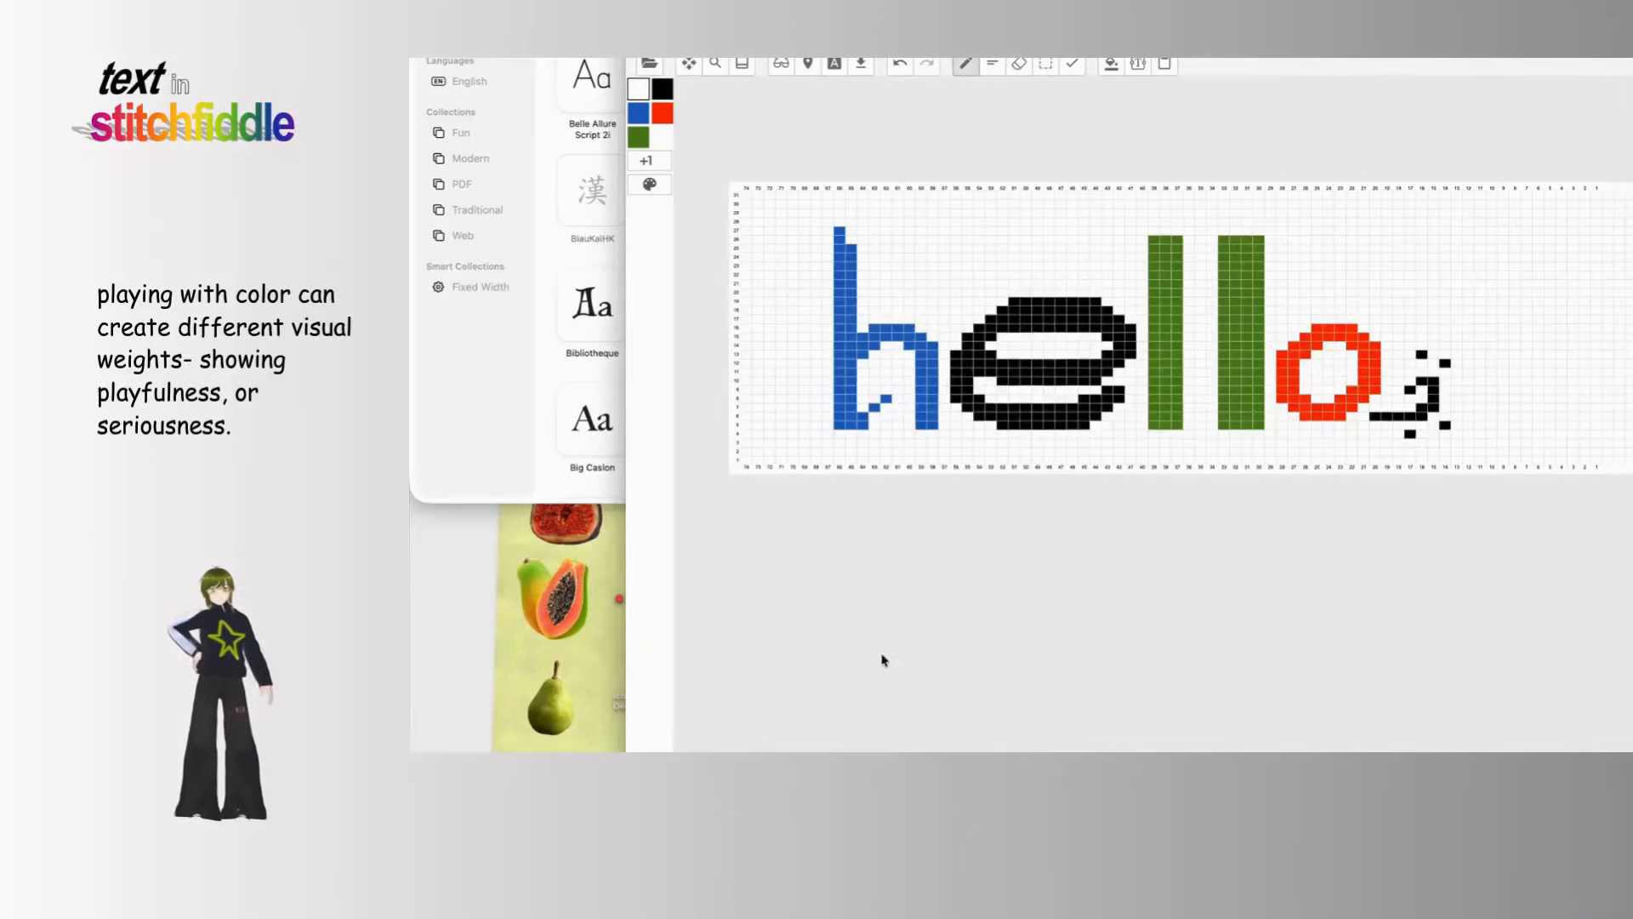
pyautogui.moveTo(1599, 473); pyautogui.dragTo(1513, 466)
pyautogui.rightClick(1516, 466)
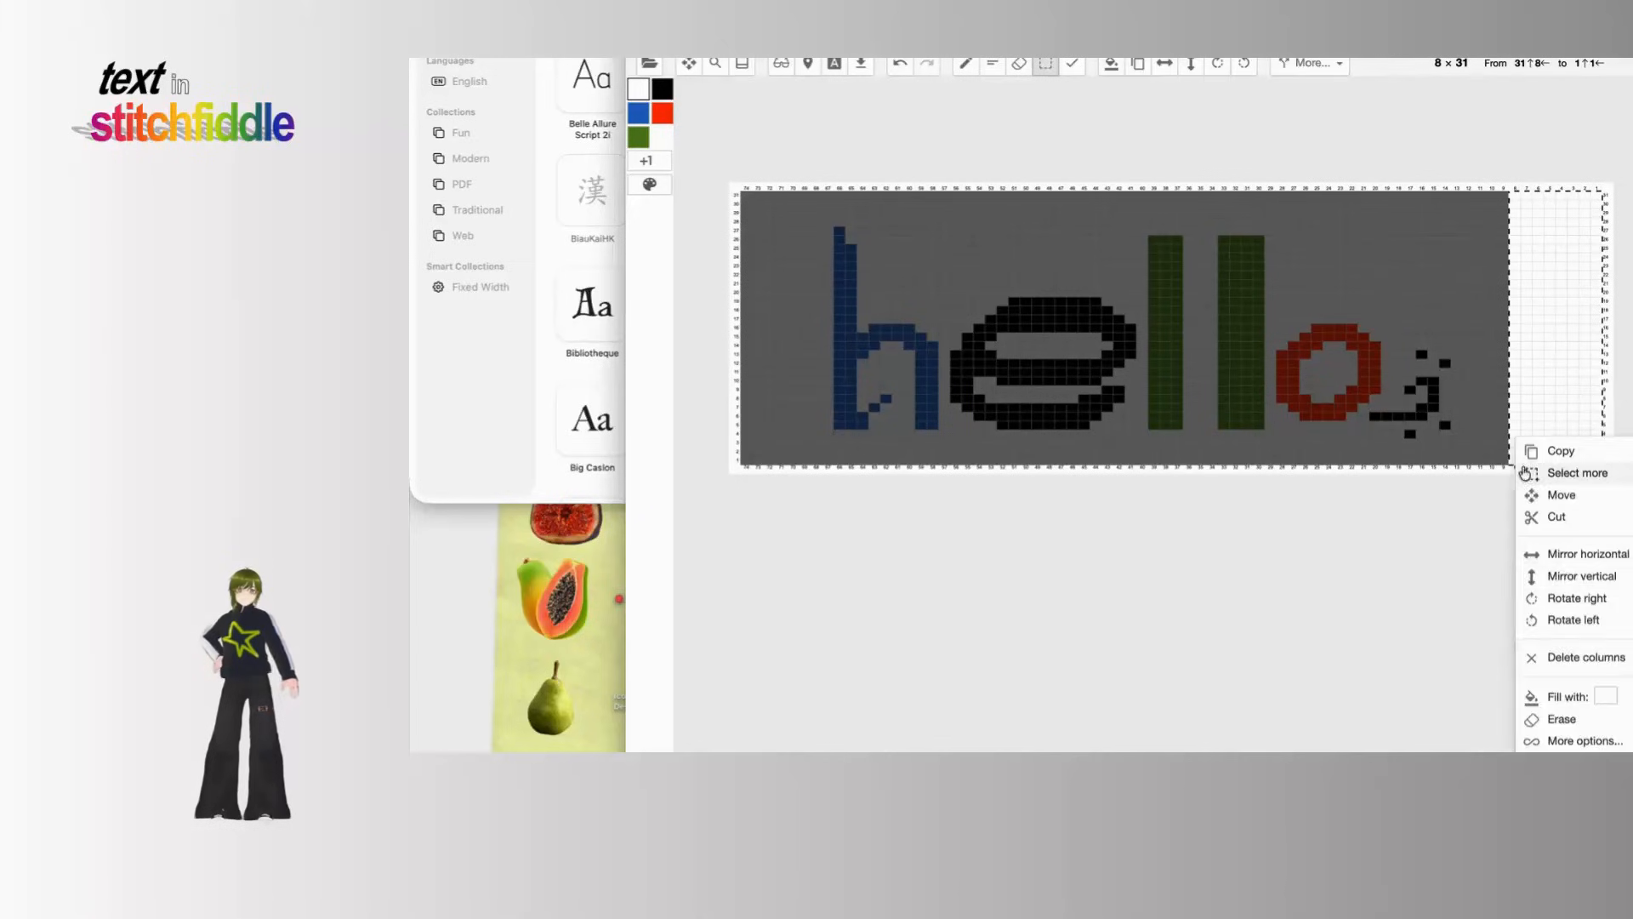
pyautogui.click(1584, 657)
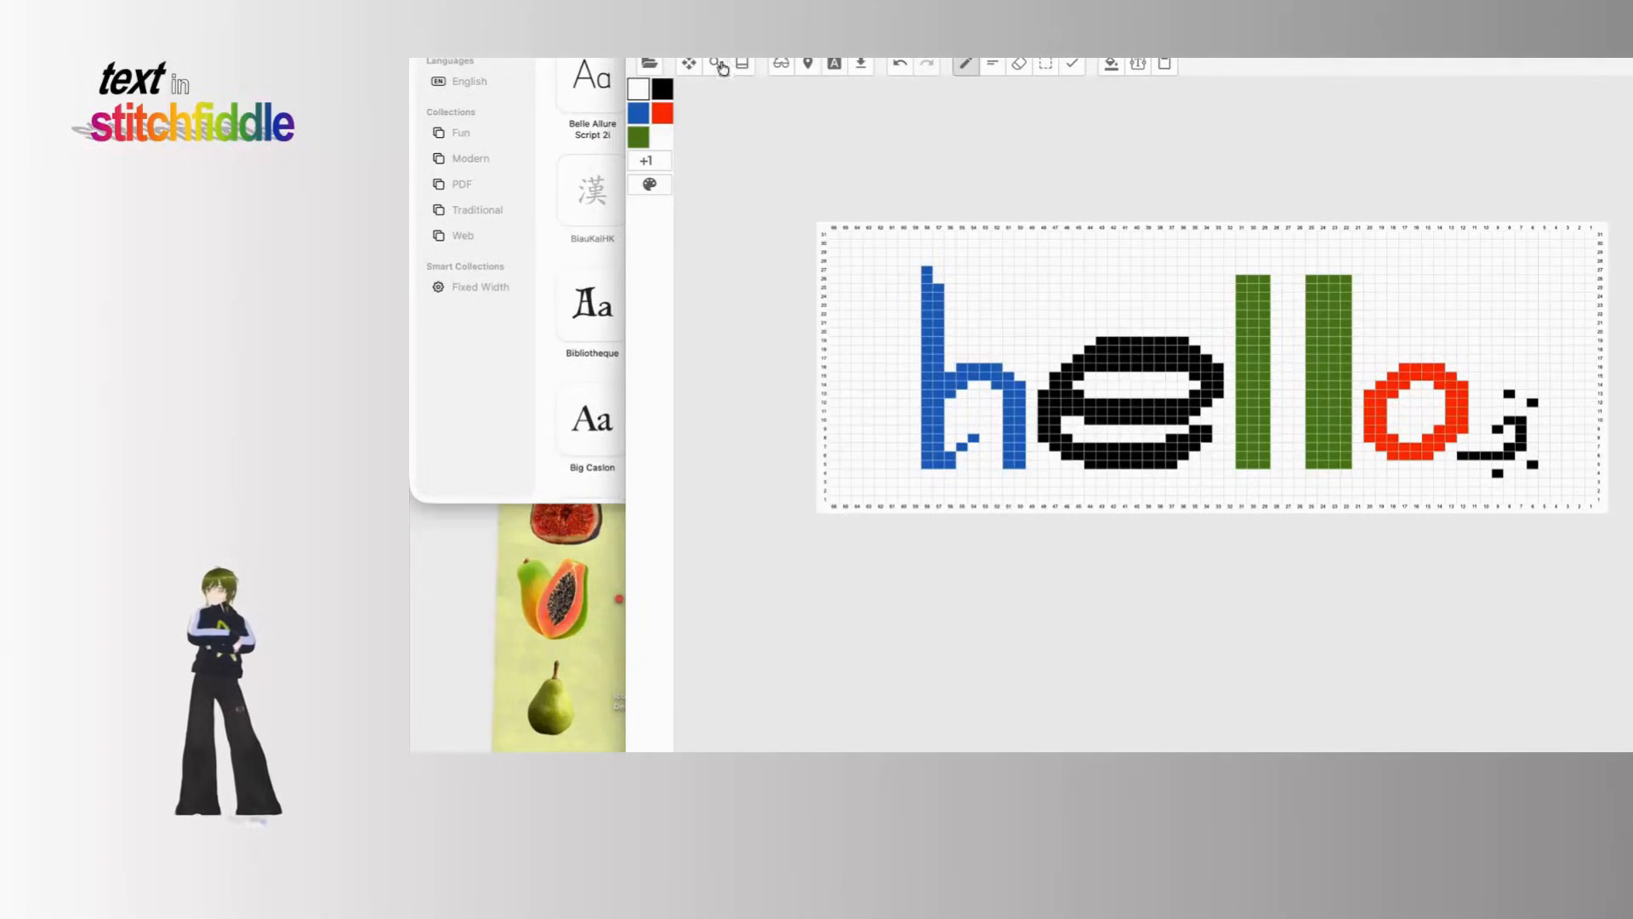
# Step: Switch the chart to progress tracking and advance the highlighted row from the lowest row to just above the h
pyautogui.click(649, 63)
pyautogui.click(699, 188)
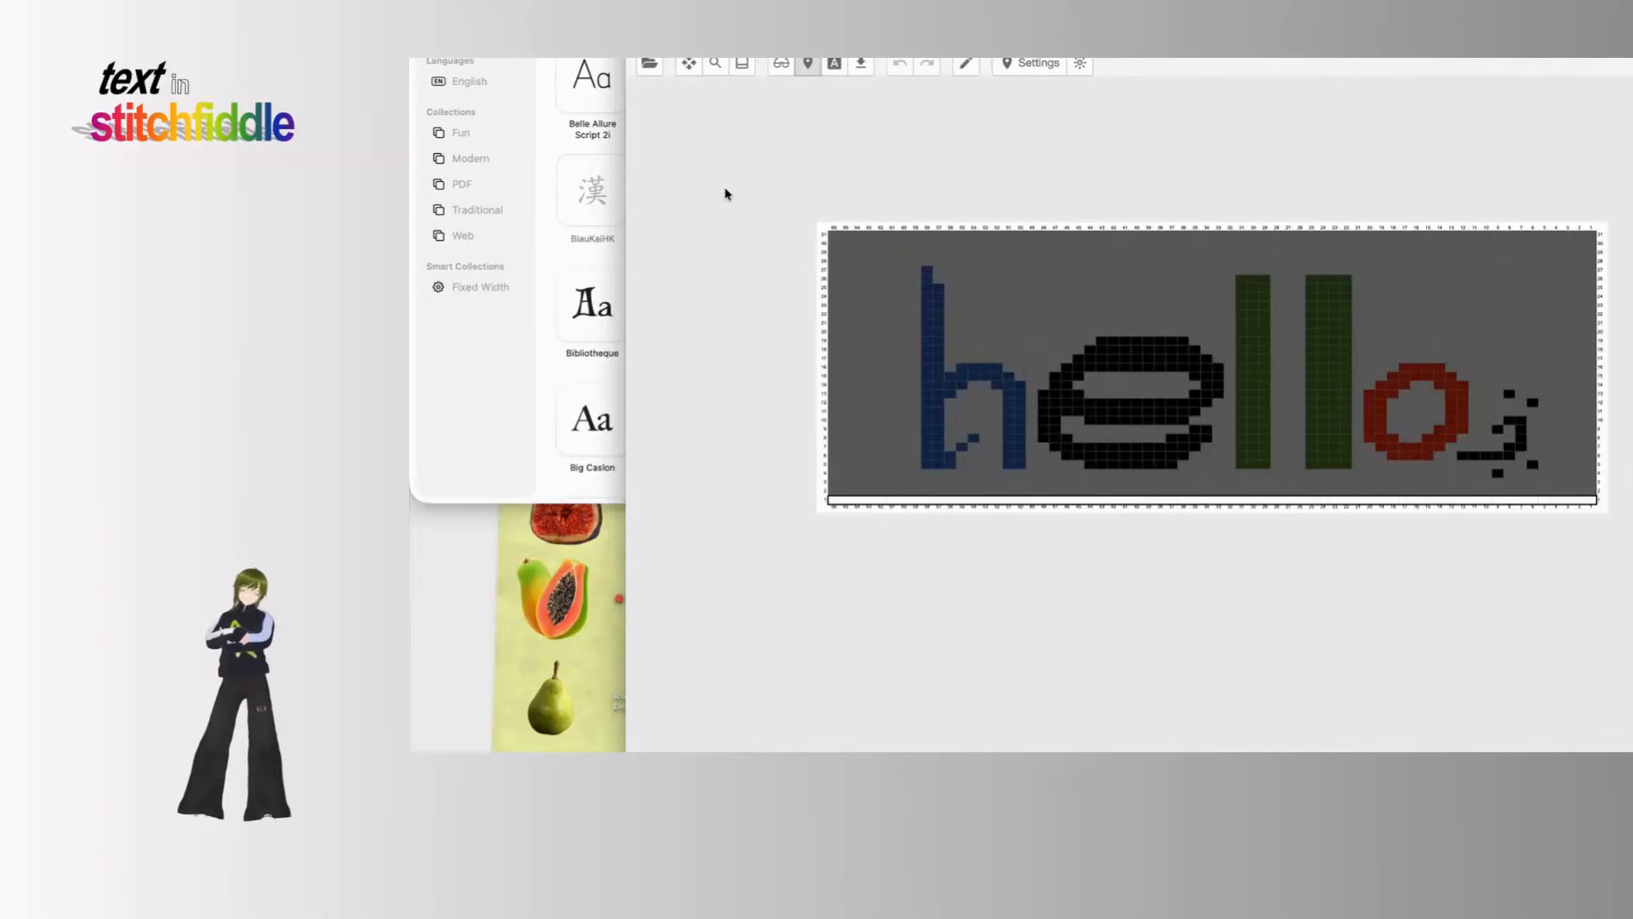
pyautogui.press('Up')
pyautogui.press('Up')
pyautogui.press('Up')
pyautogui.press('Up')
pyautogui.press('Up')
pyautogui.press('Up')
pyautogui.press('Up')
pyautogui.press('Up')
pyautogui.press('Up')
pyautogui.press('Up')
pyautogui.press('Up')
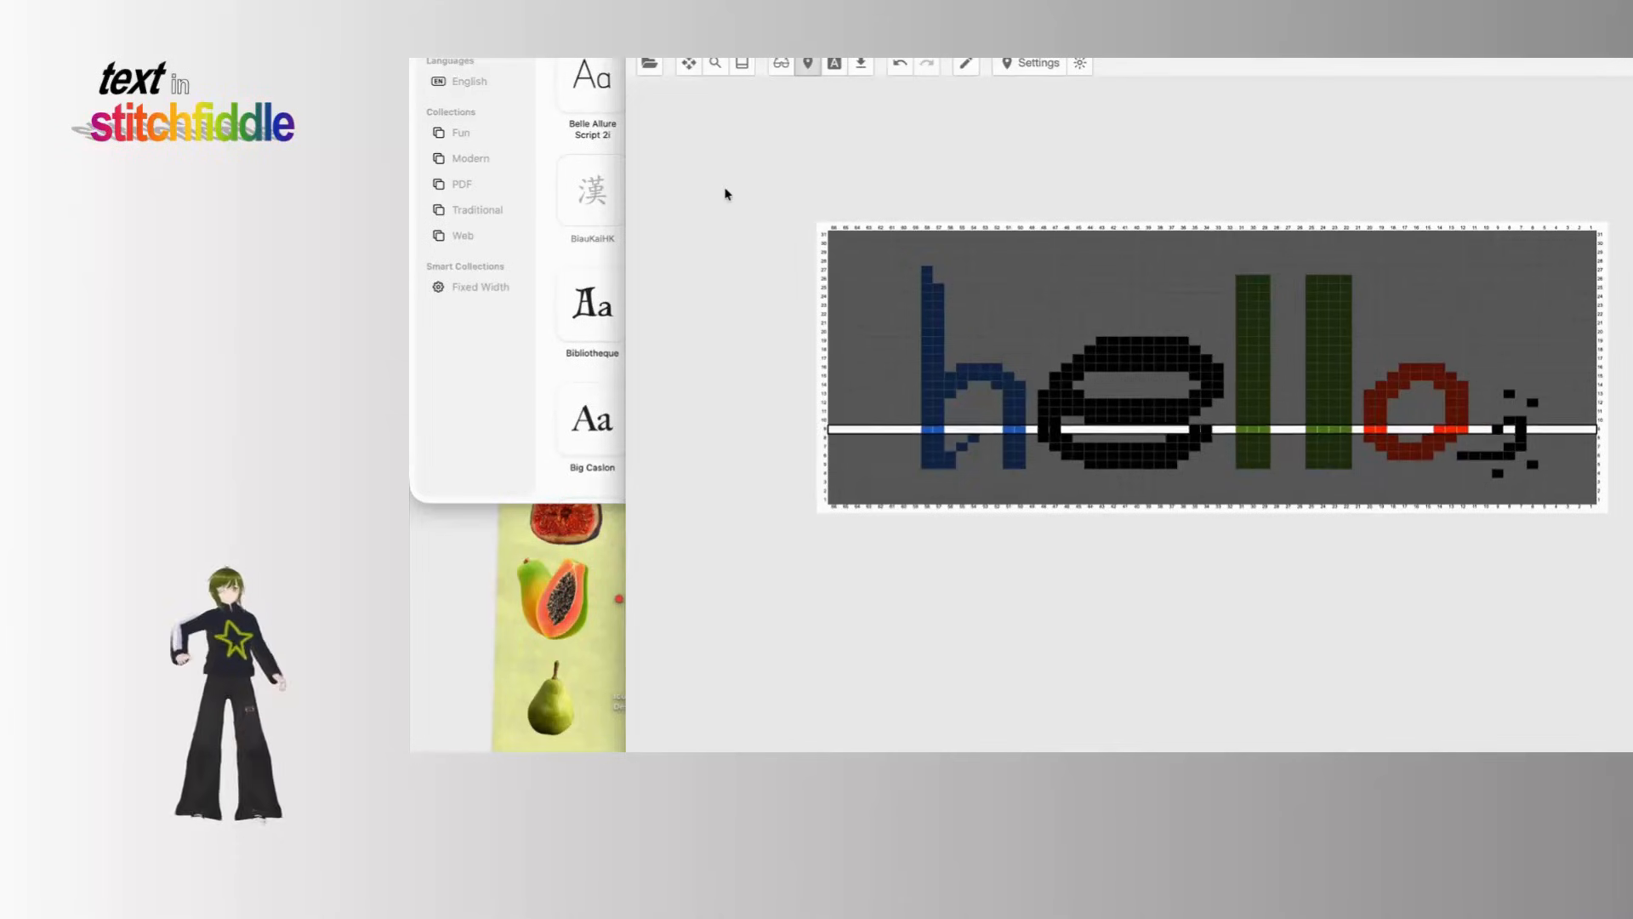
pyautogui.press('Up')
pyautogui.press('Up')
pyautogui.press('Up')
pyautogui.press('Up')
pyautogui.press('Up')
pyautogui.press('Up')
pyautogui.press('Up')
pyautogui.press('Up')
pyautogui.press('Up')
pyautogui.press('Up')
pyautogui.press('Up')
pyautogui.press('Up')
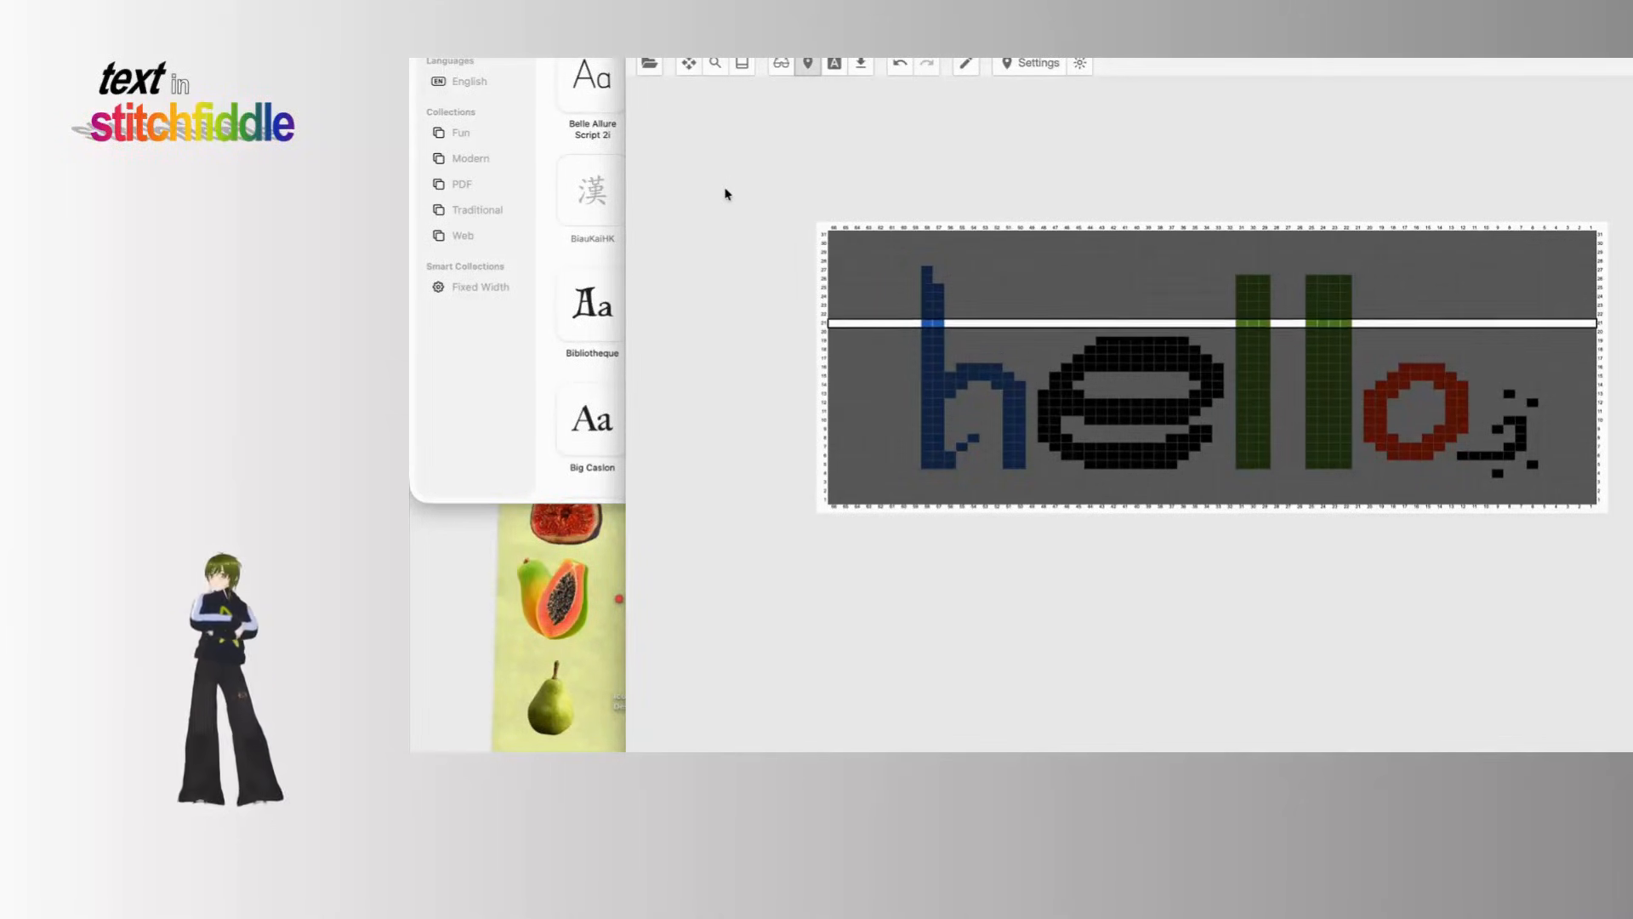
pyautogui.press('Up')
pyautogui.press('Up')
pyautogui.press('Up')
pyautogui.press('Up')
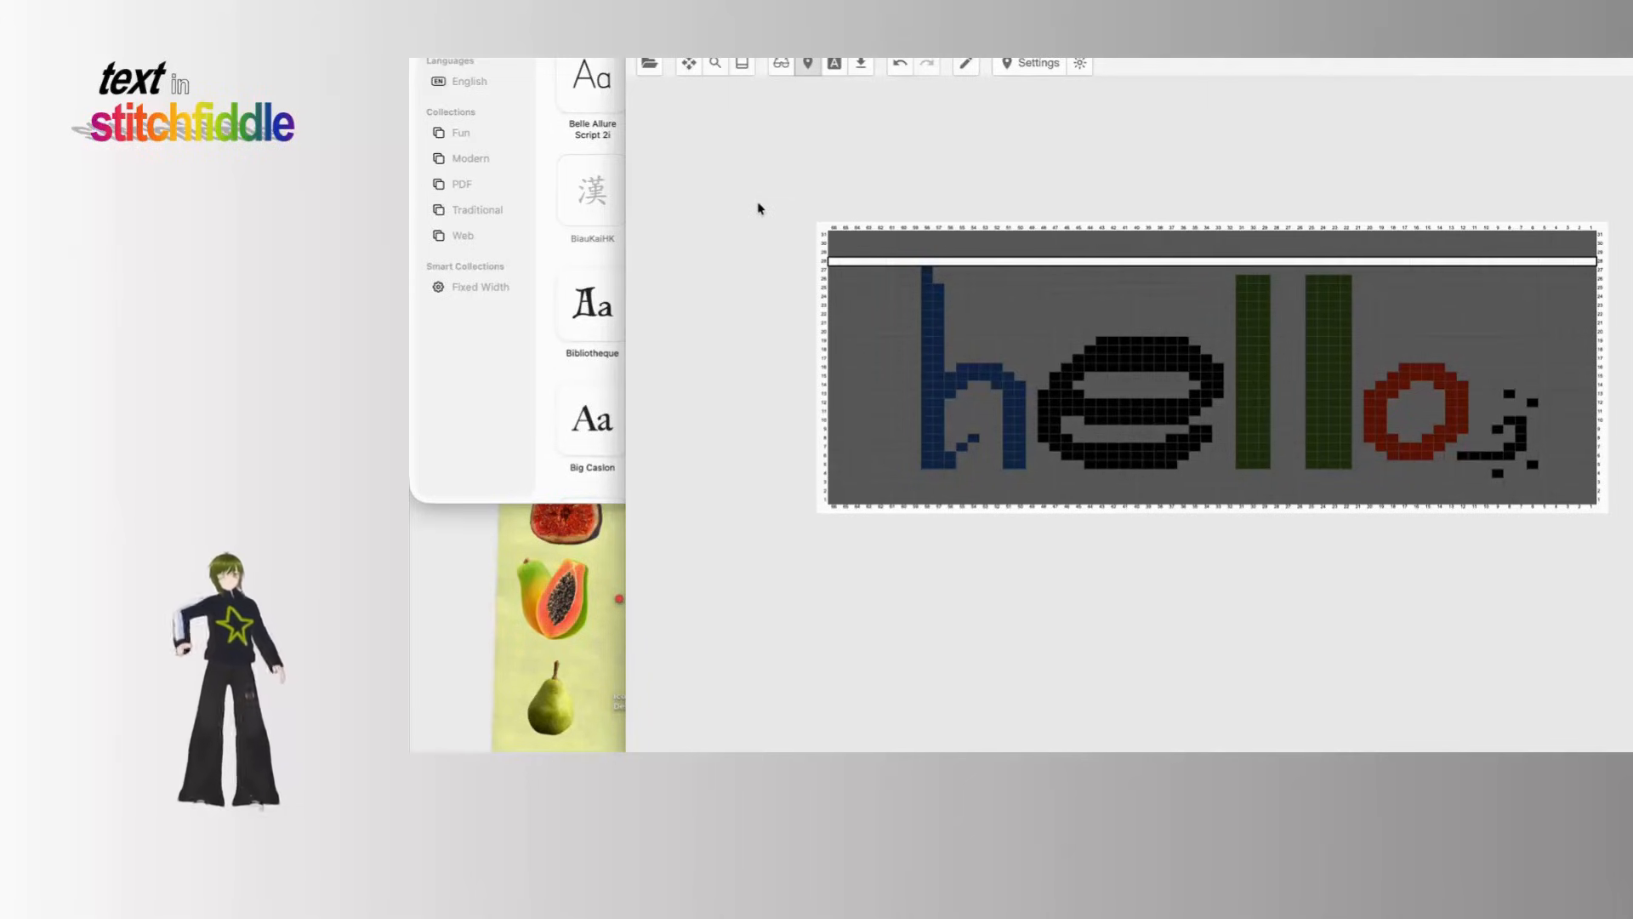
# Step: Lighten the shading over the inactive rows in the progress tracking settings, and return to editing the chart
pyautogui.click(827, 217)
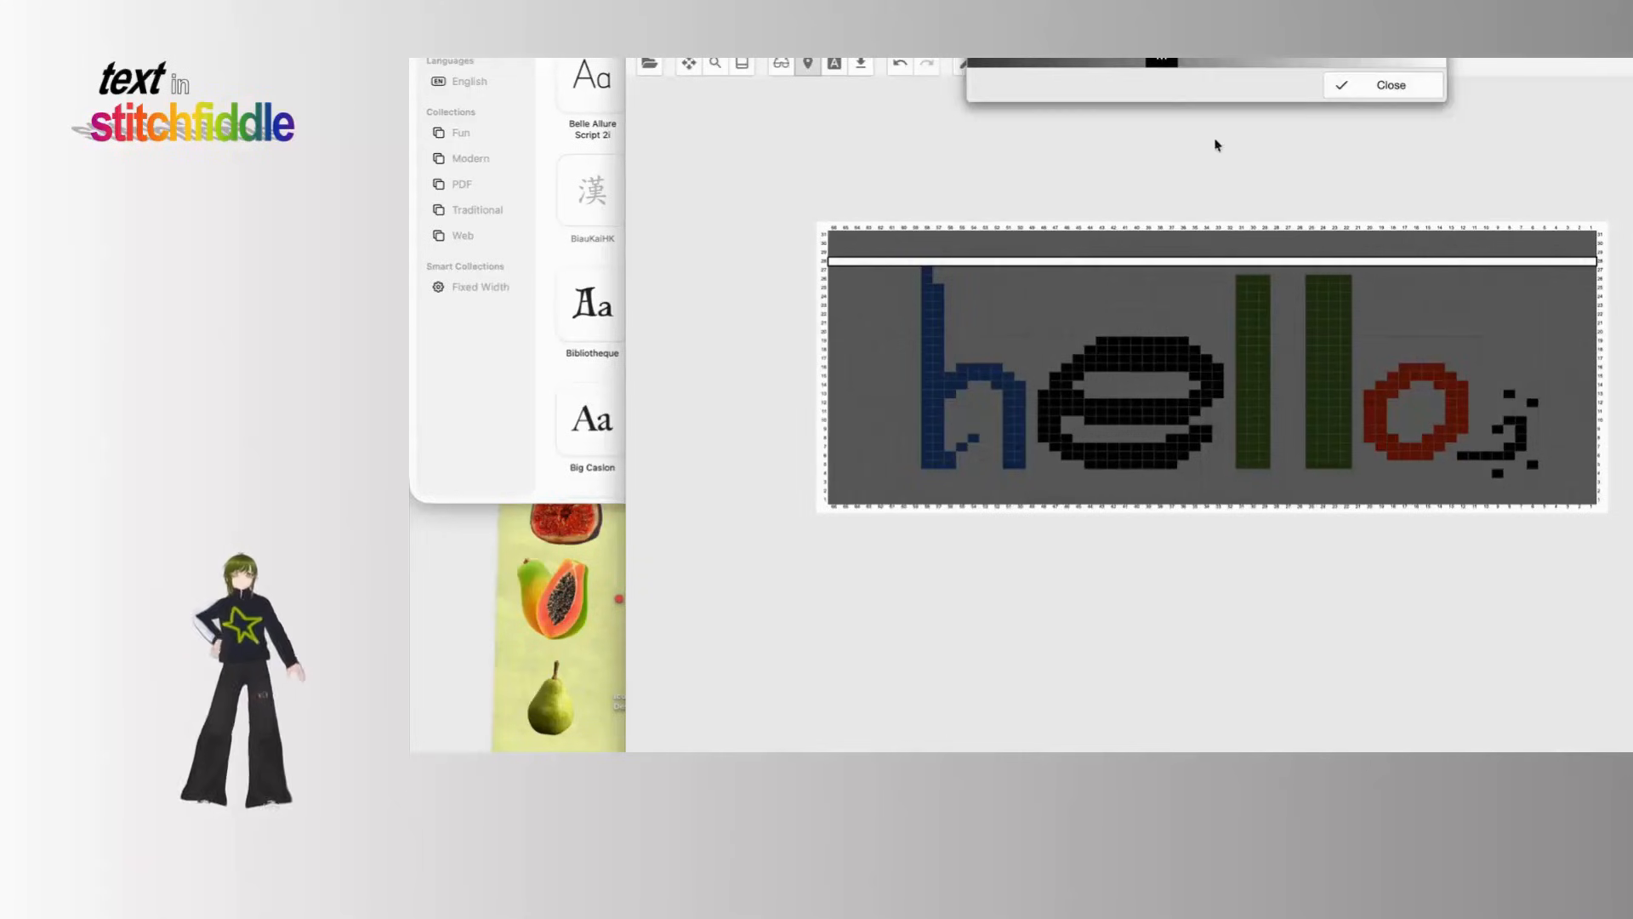
pyautogui.click(1352, 83)
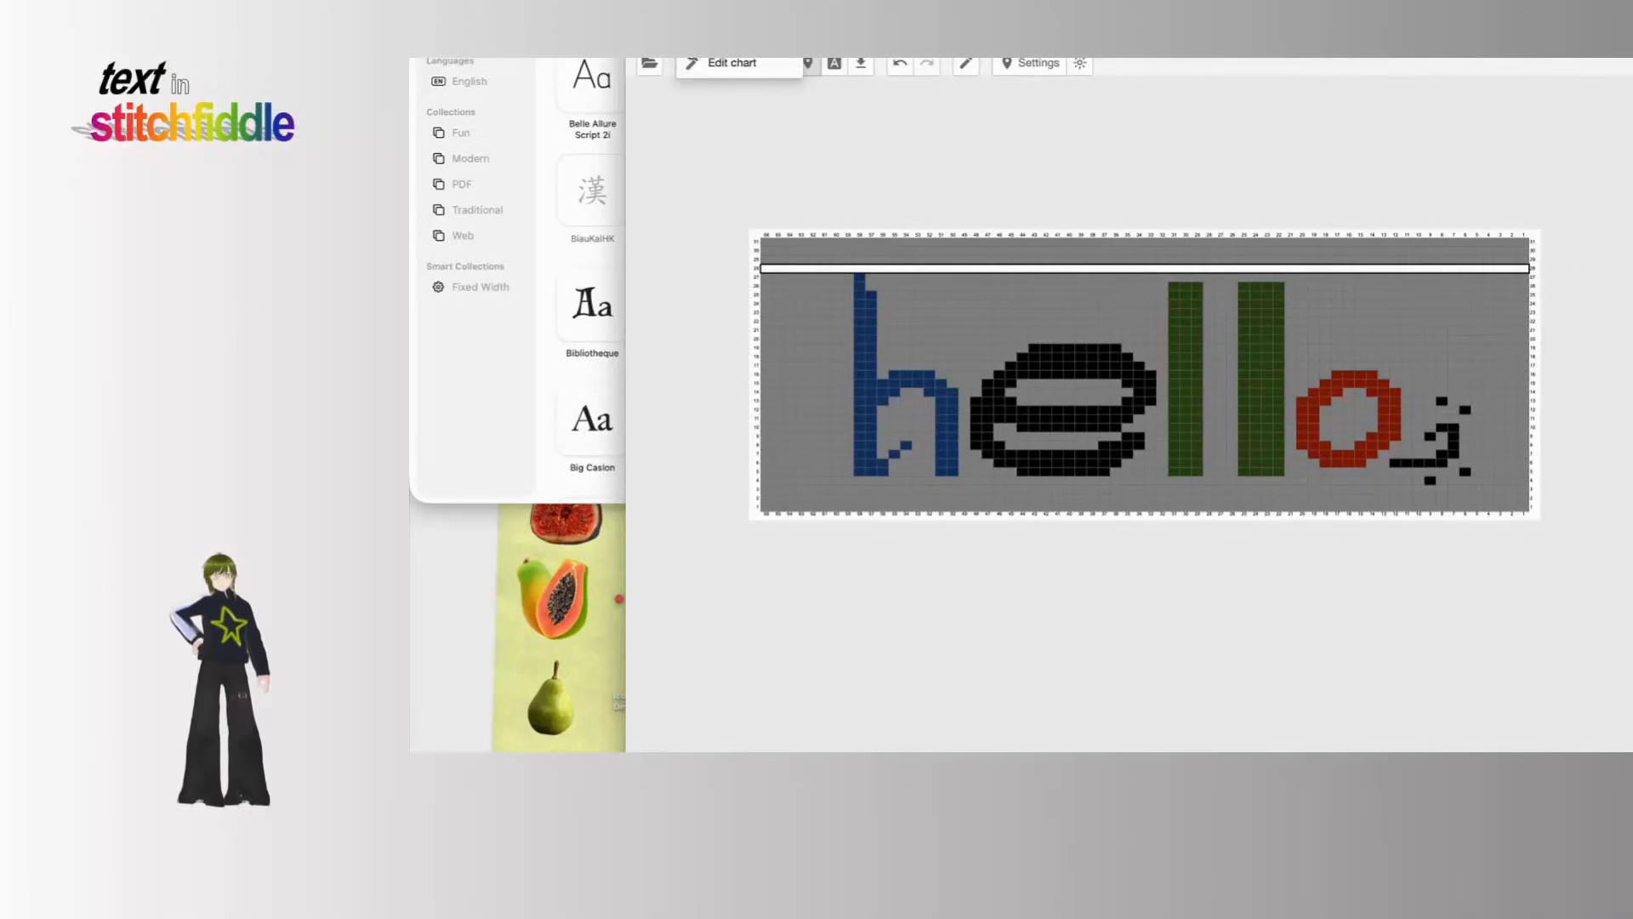
pyautogui.click(691, 63)
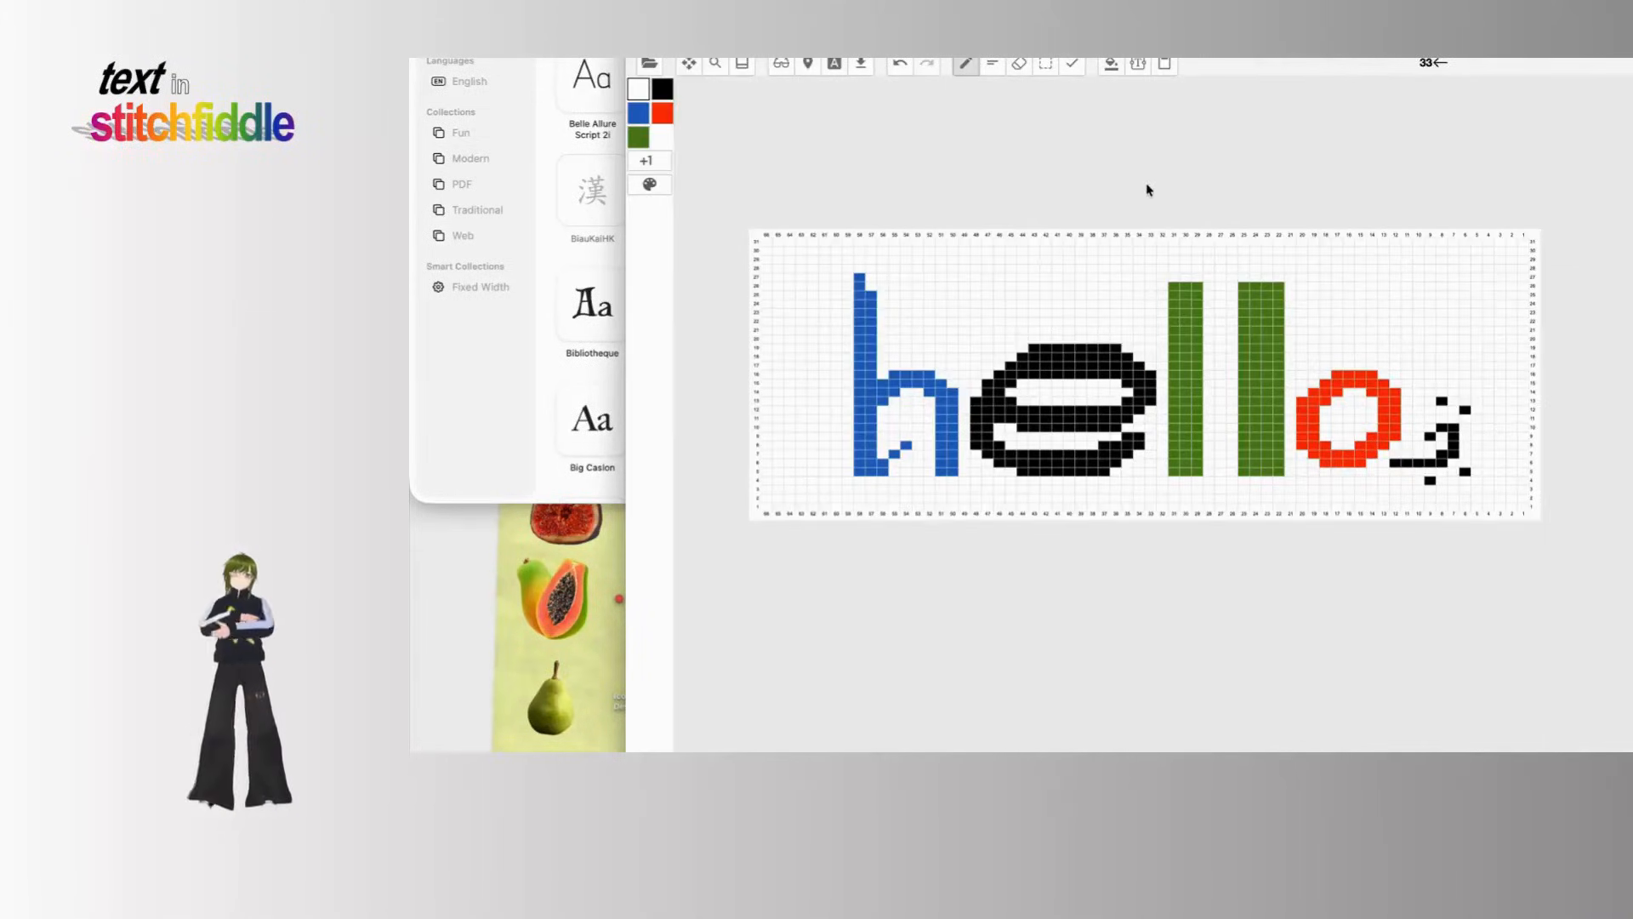
# Step: Add a custom pale off-white, #efe9e9, to the chart's palette and check the palette's color list
pyautogui.hscroll(-3, 1059, 281)
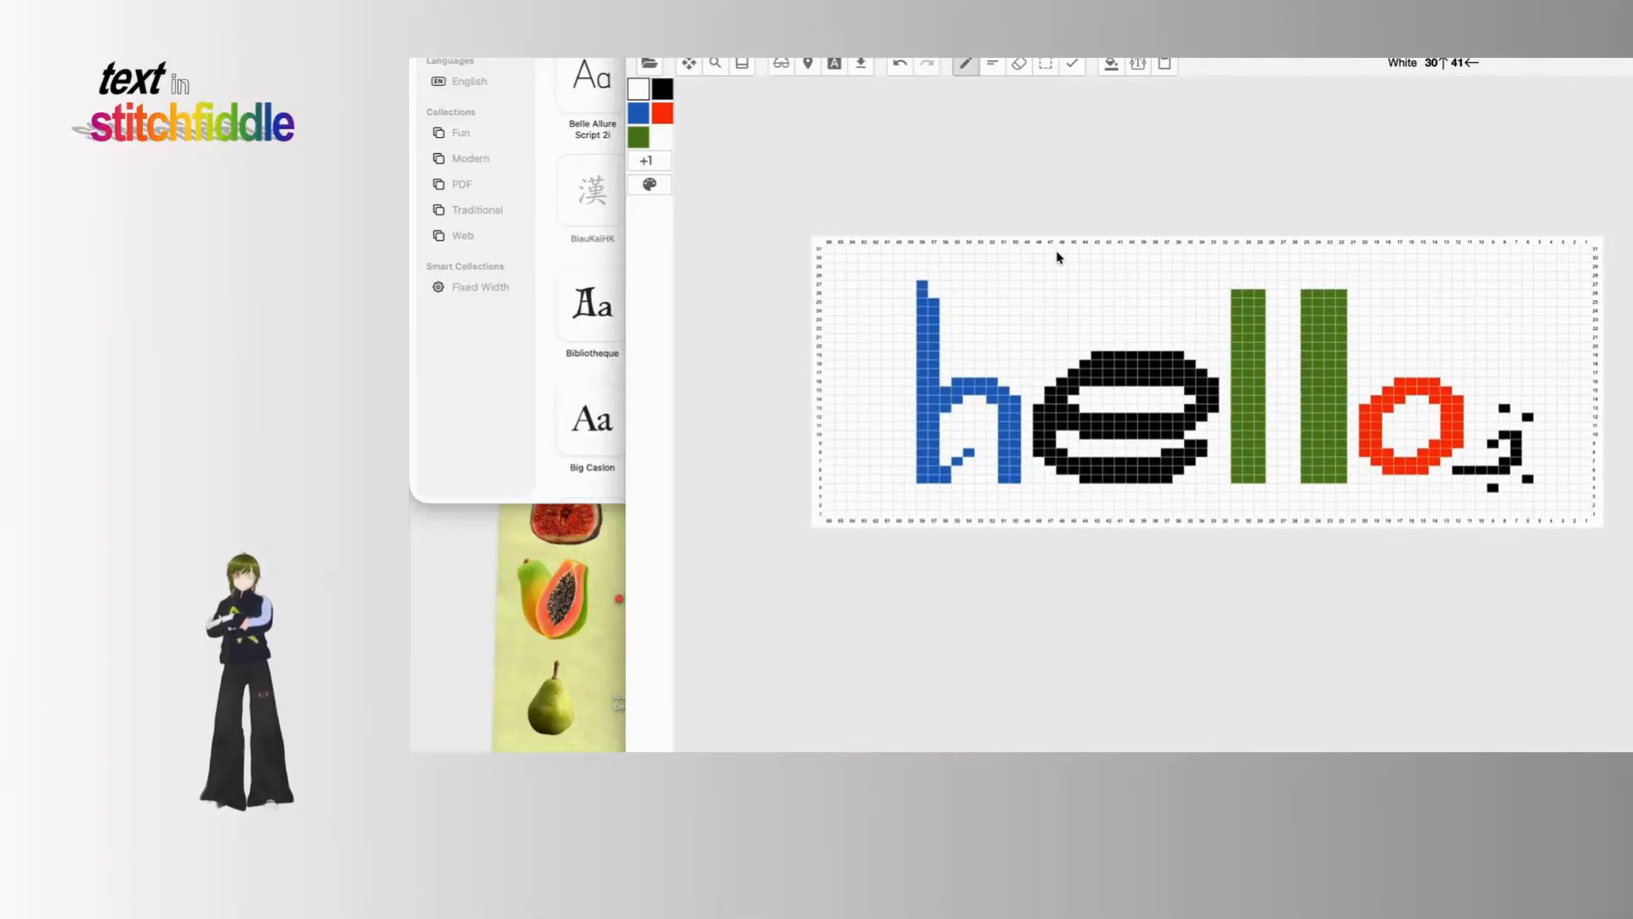
pyautogui.scroll(-2, 1059, 256)
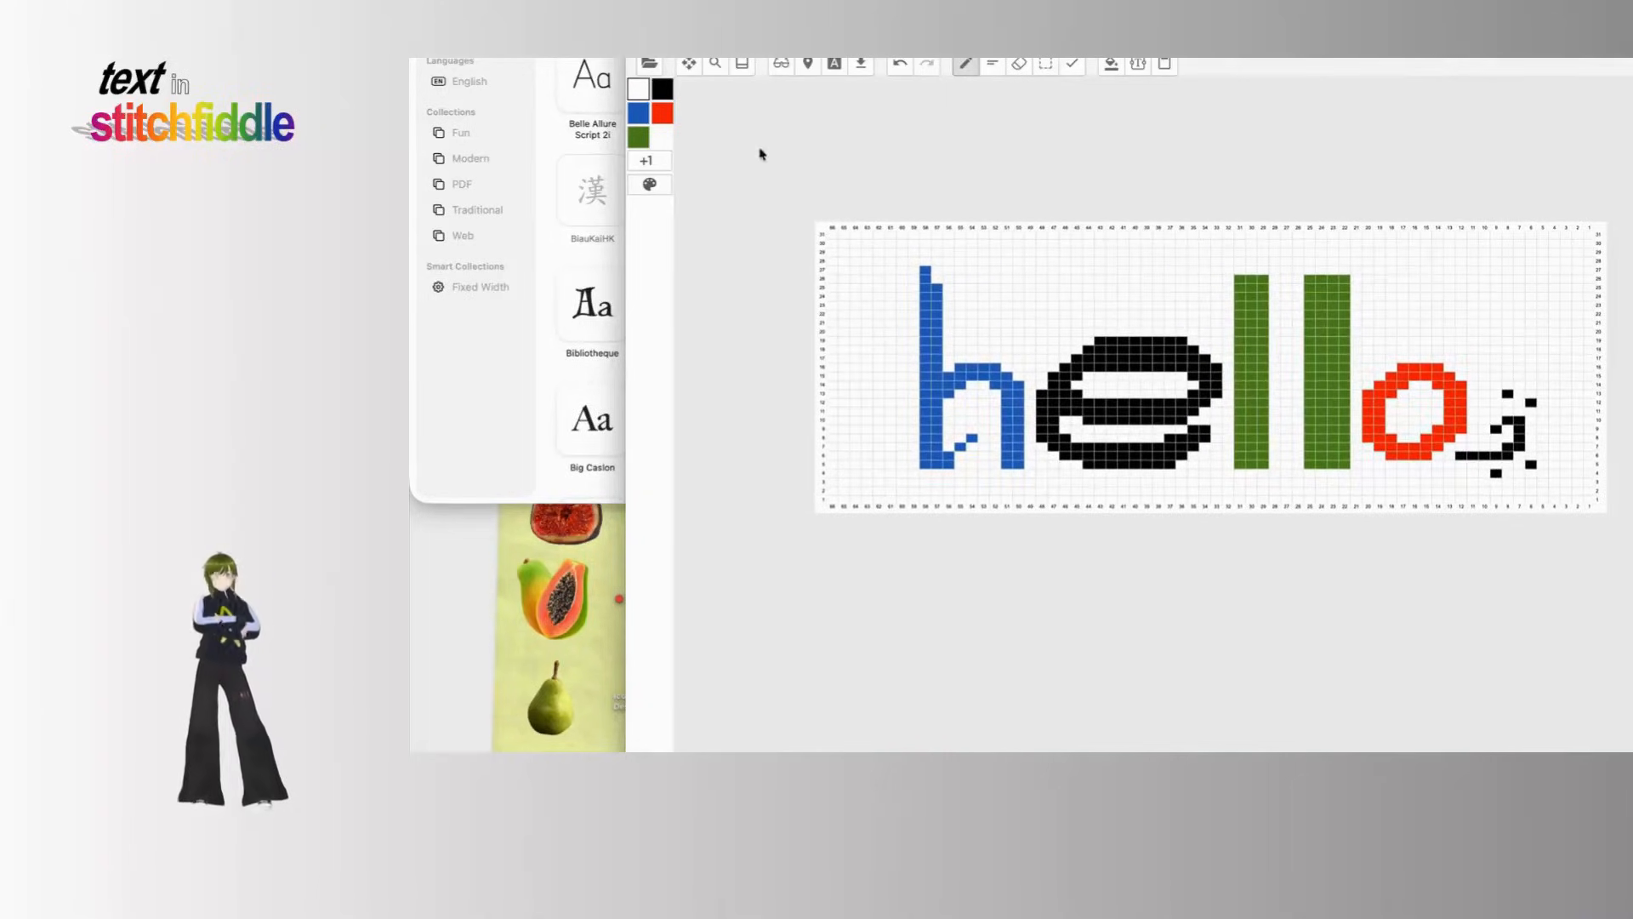
pyautogui.click(645, 159)
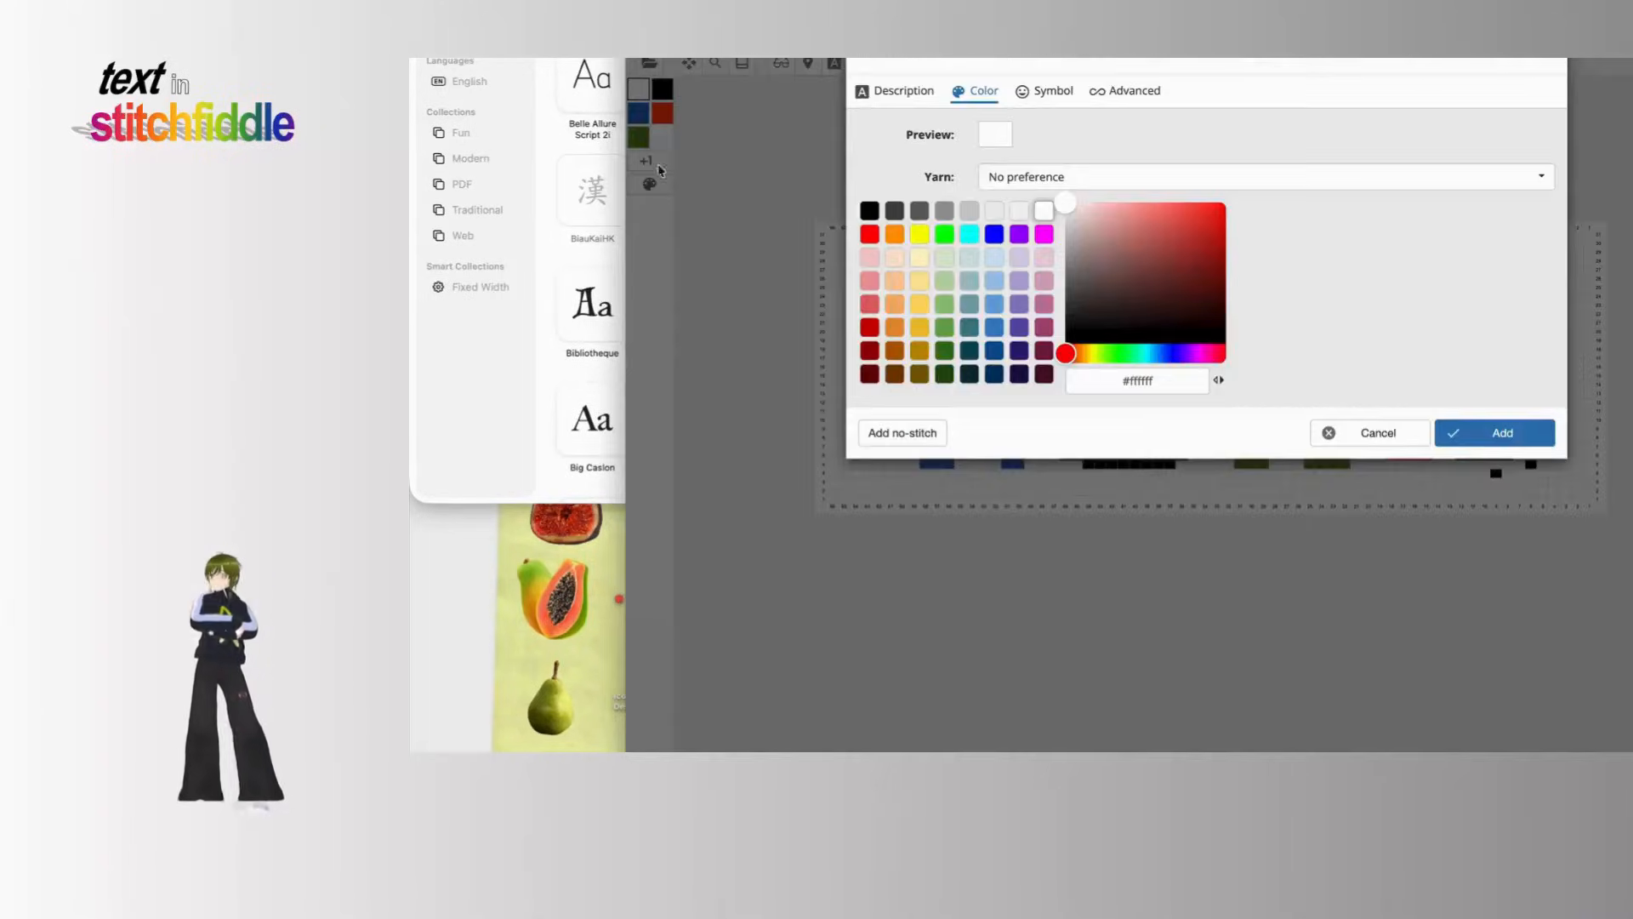
pyautogui.click(894, 257)
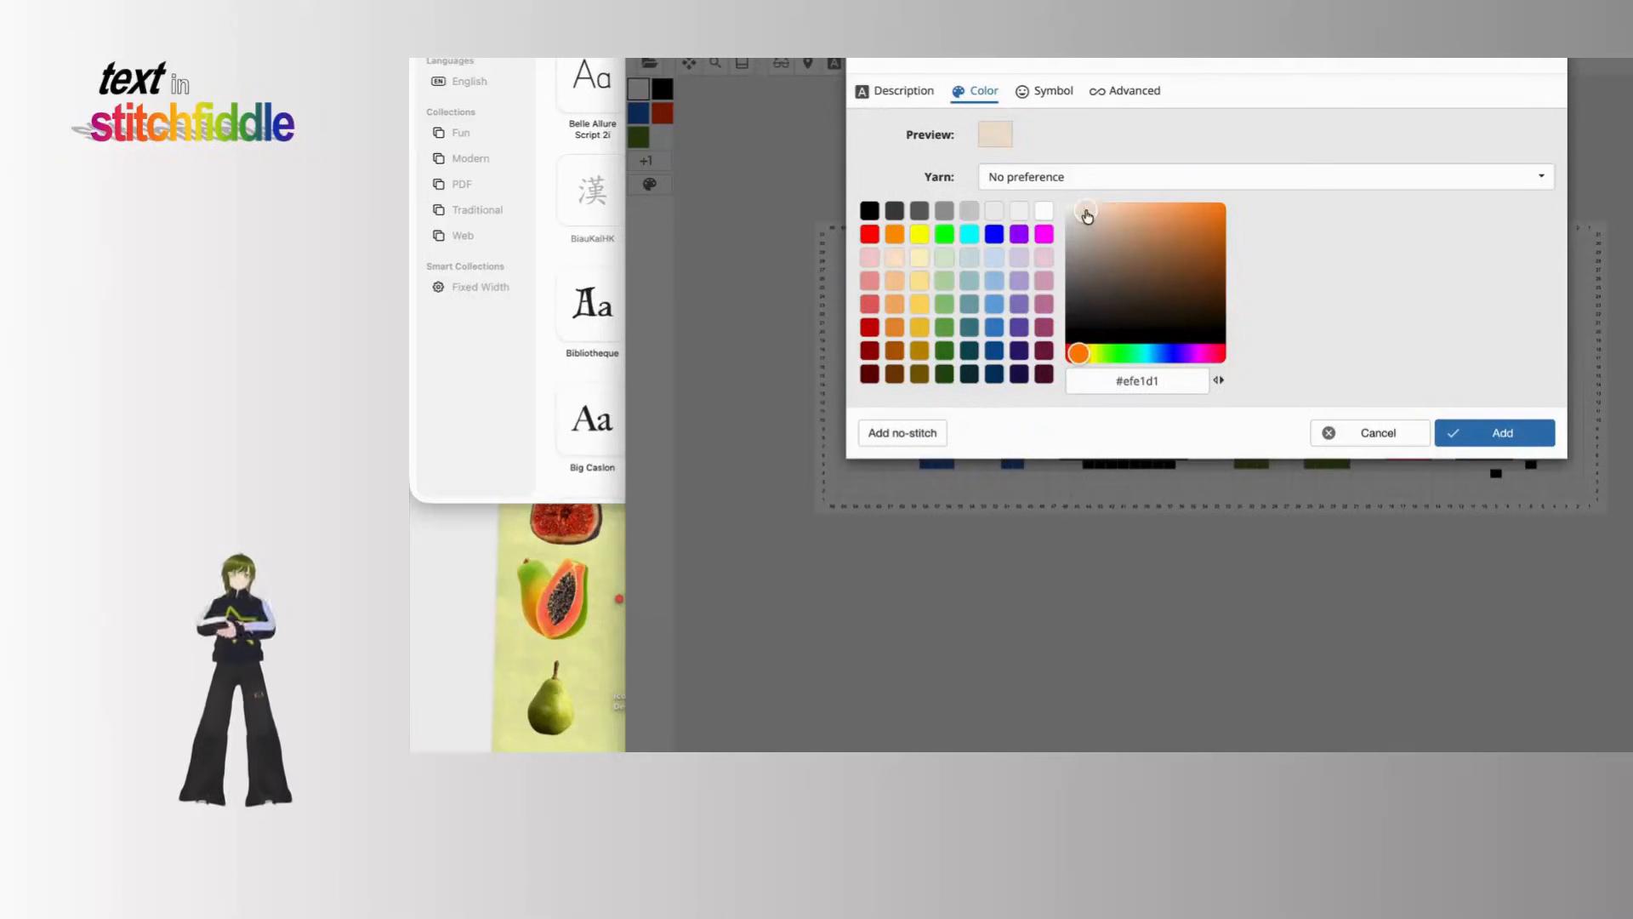
pyautogui.click(1091, 207)
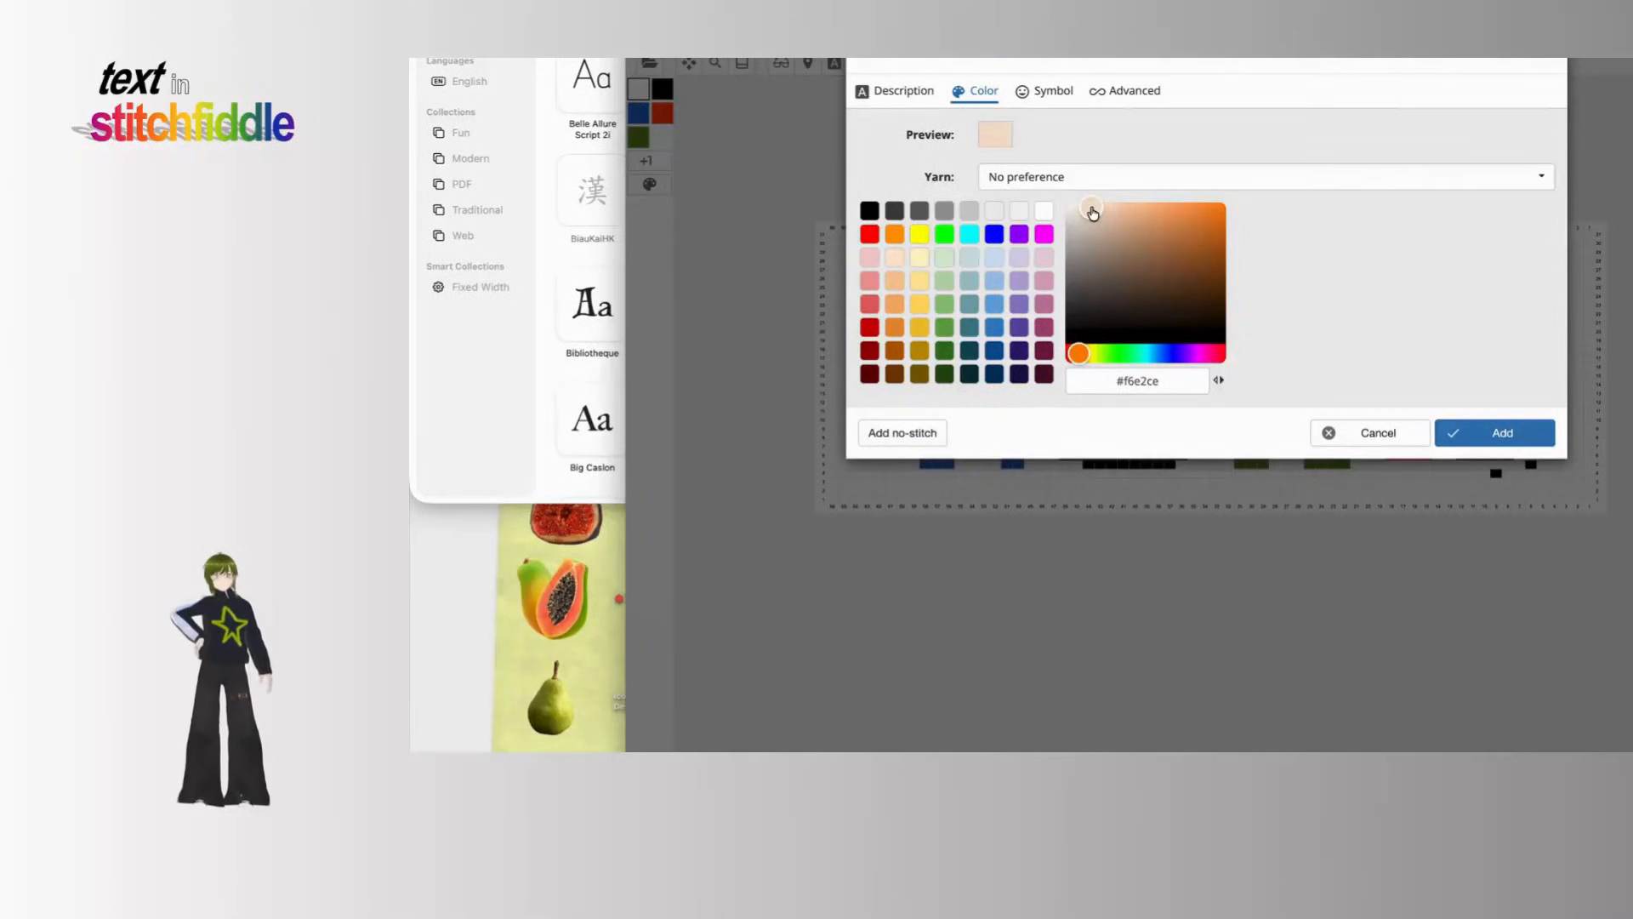
pyautogui.click(994, 257)
pyautogui.click(969, 210)
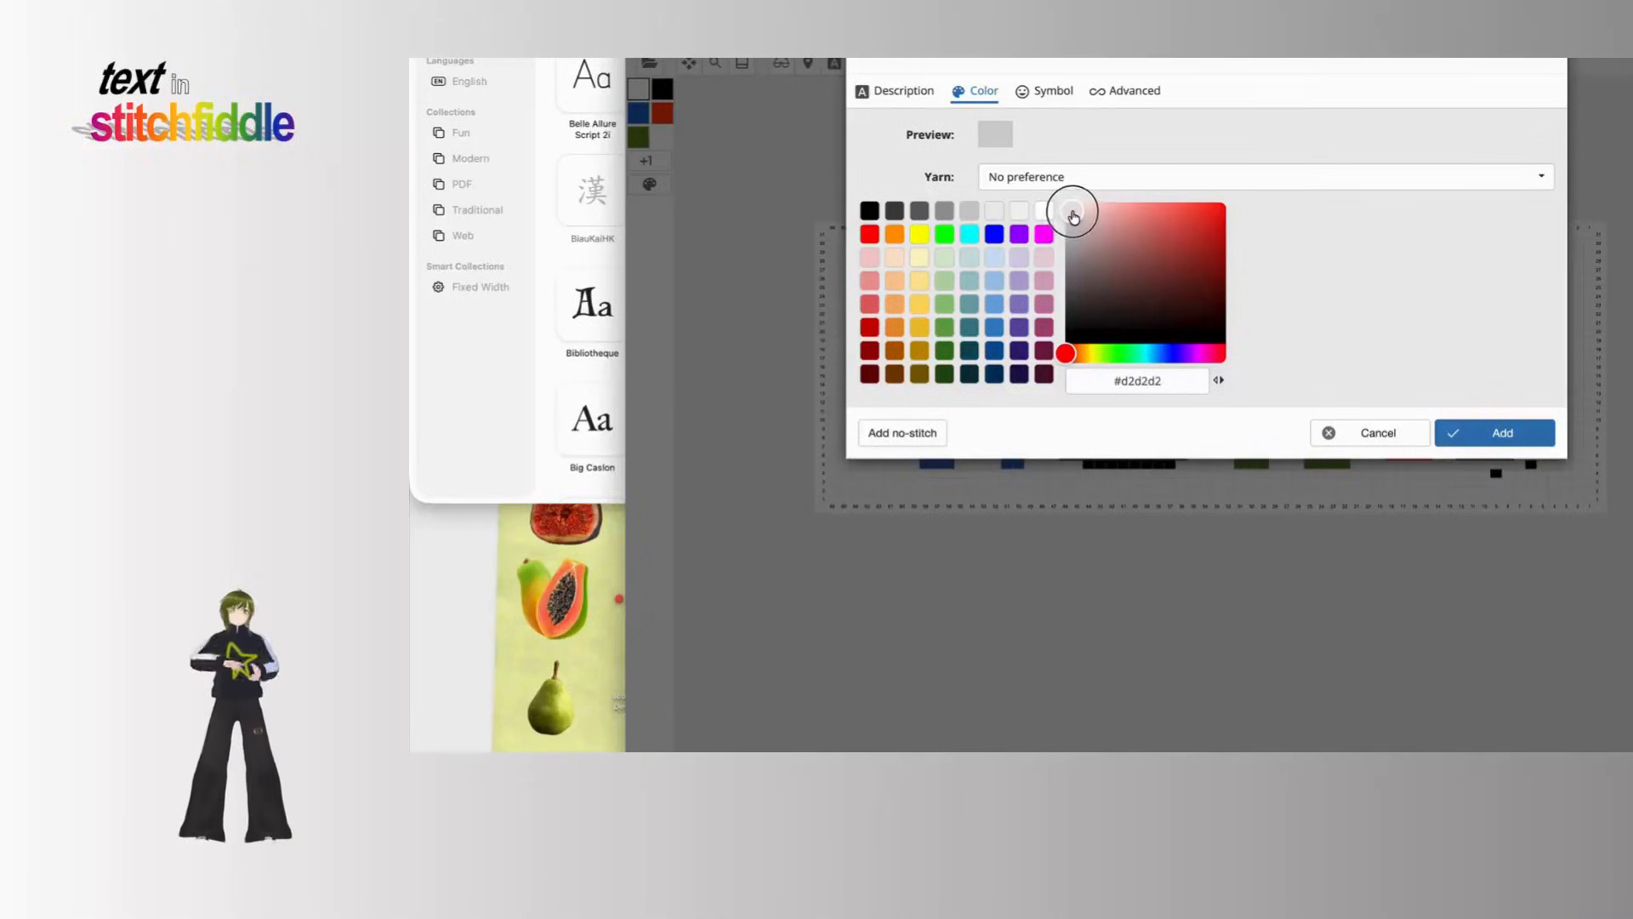
pyautogui.click(1075, 210)
pyautogui.moveTo(1075, 213); pyautogui.dragTo(1070, 216)
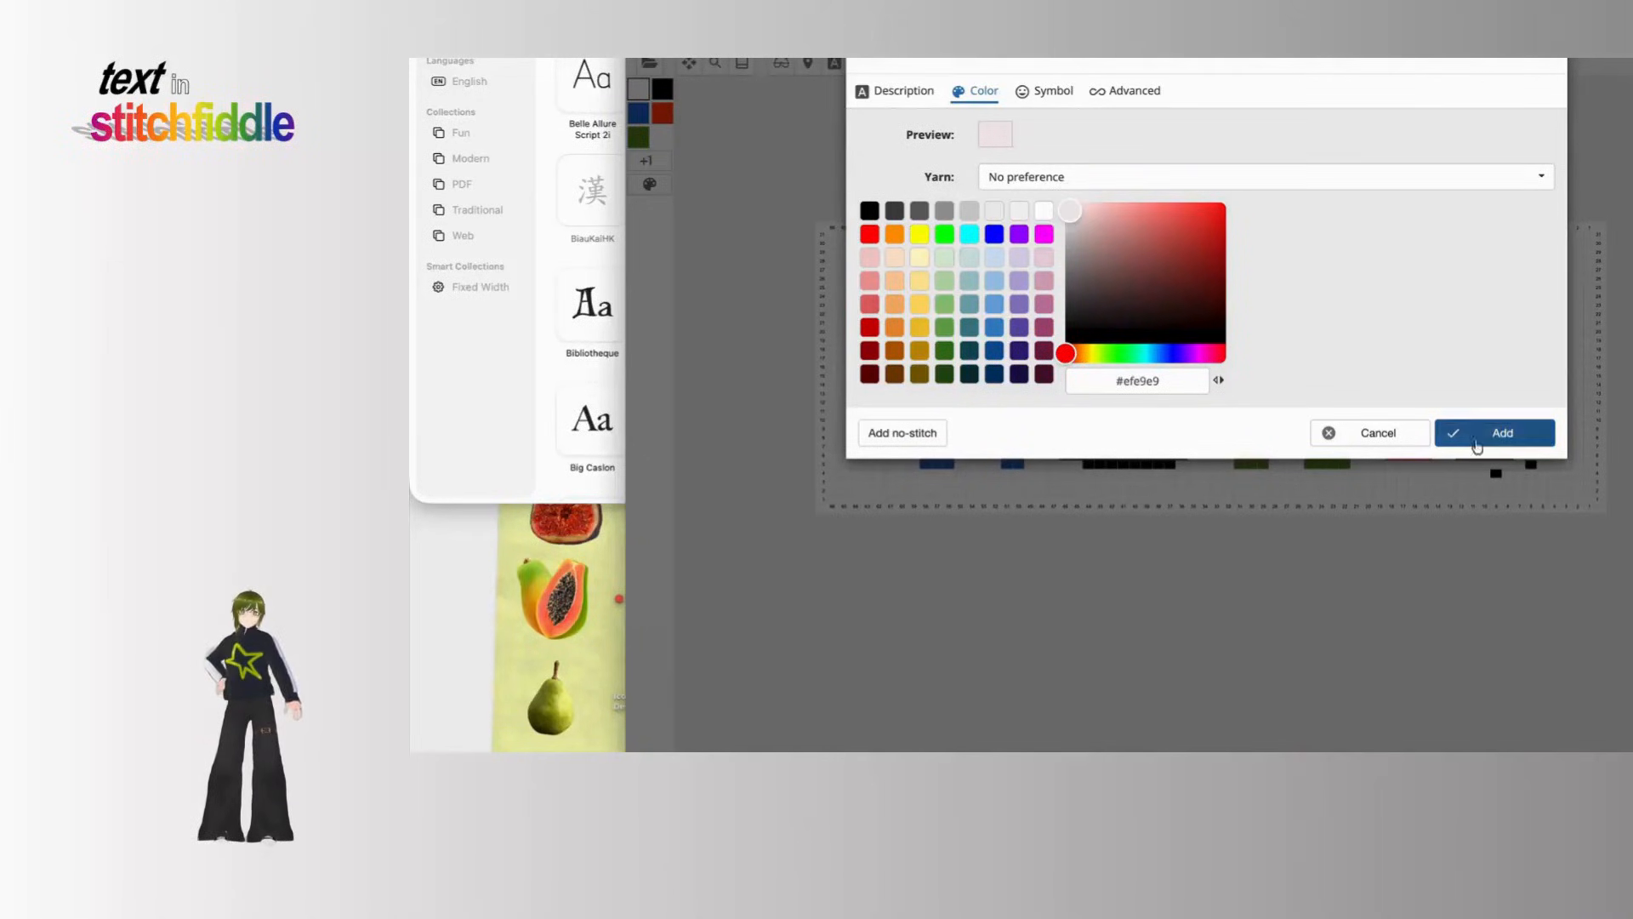
pyautogui.click(1454, 434)
pyautogui.click(649, 184)
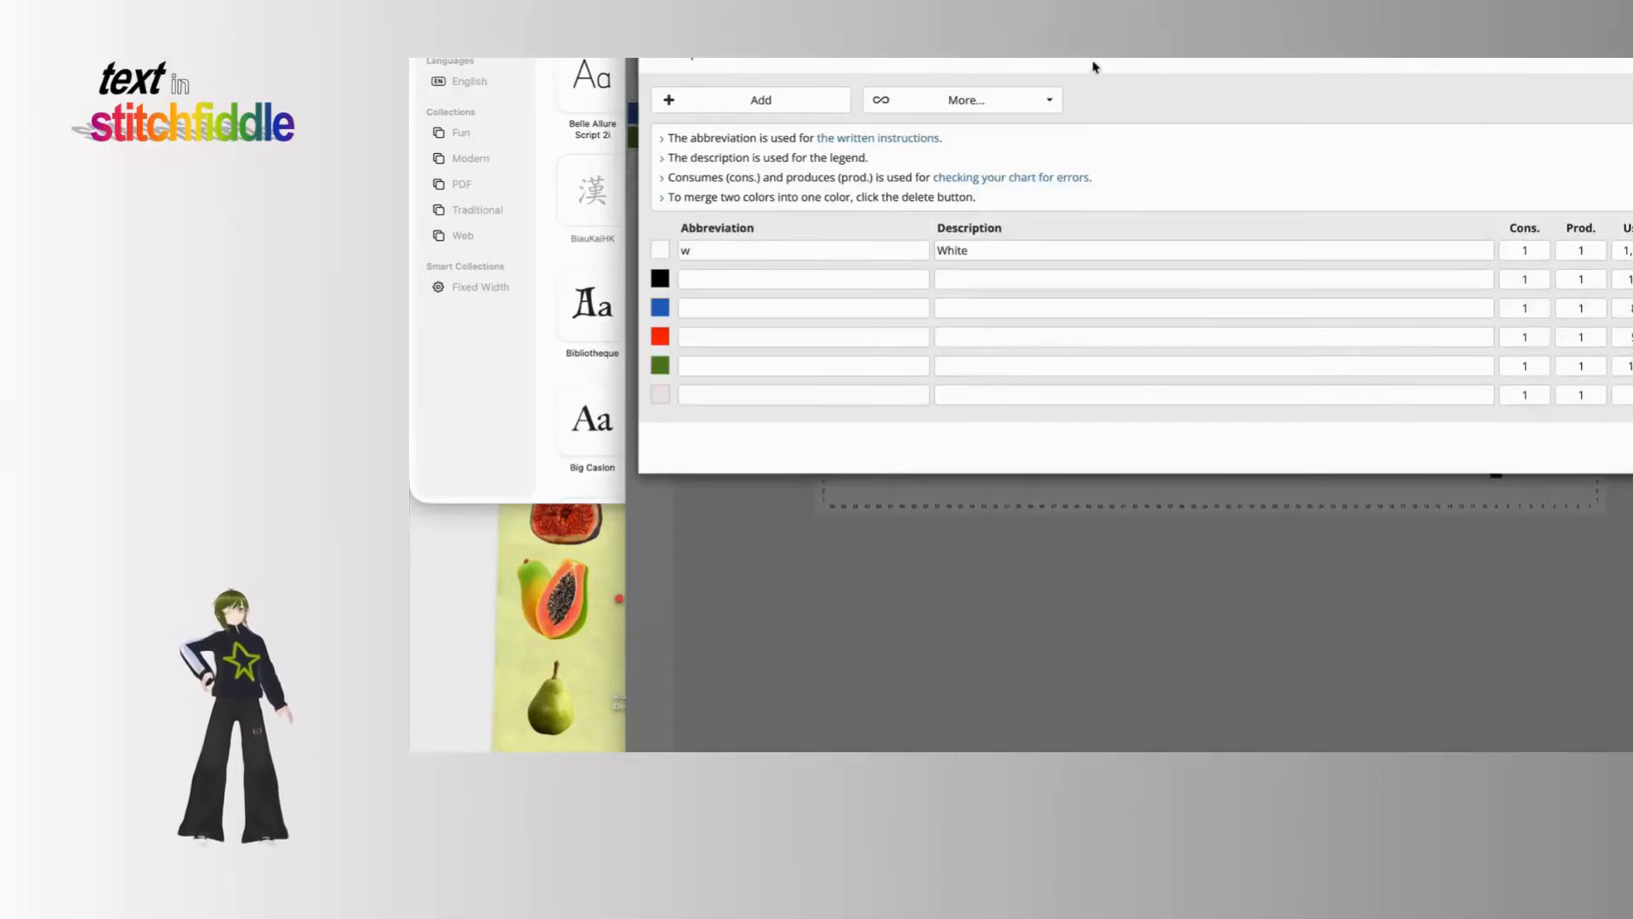
pyautogui.press('Escape')
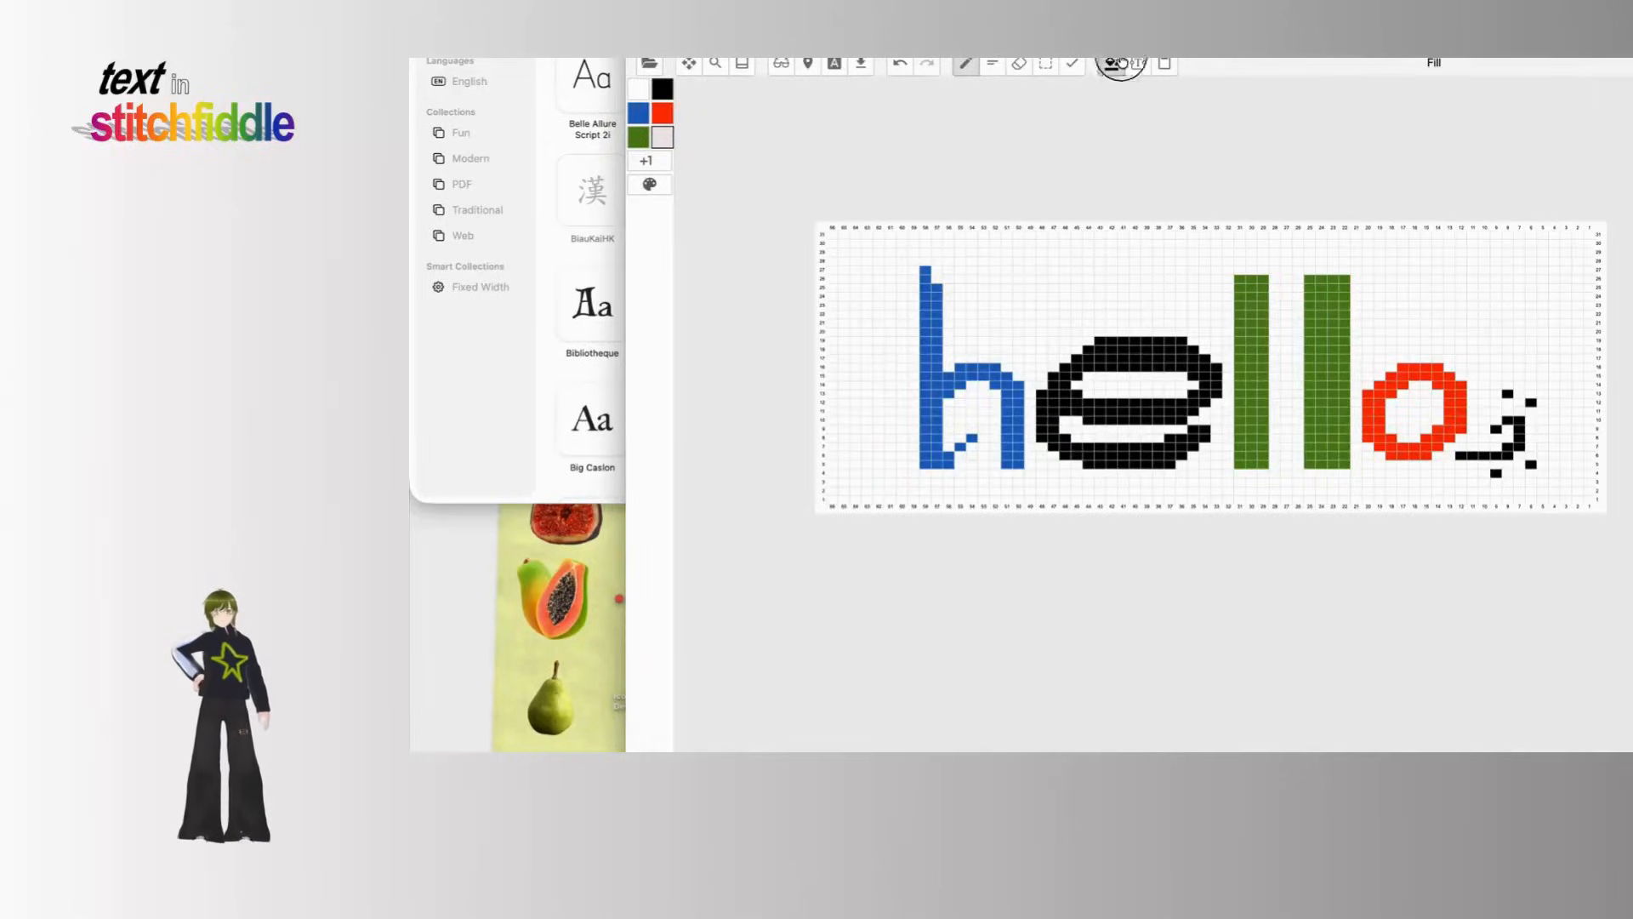
# Step: Fill the chart's background and the spaces inside the e and the o with the pale off-white
pyautogui.click(1155, 389)
pyautogui.click(1150, 428)
pyautogui.click(1428, 418)
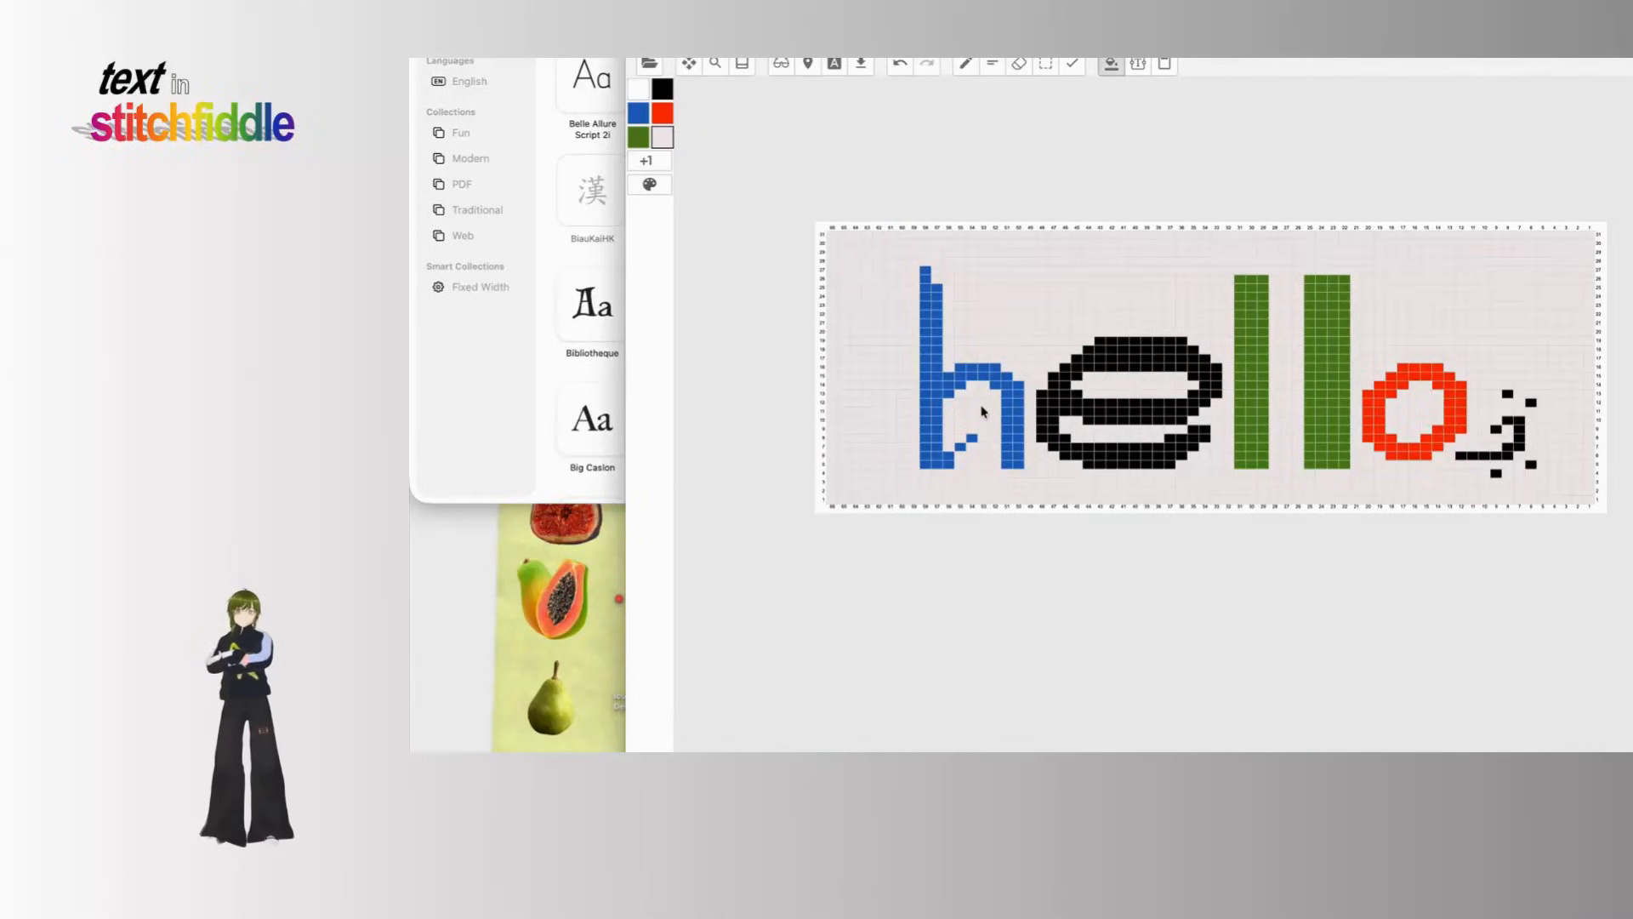
pyautogui.scroll(-2, 982, 411)
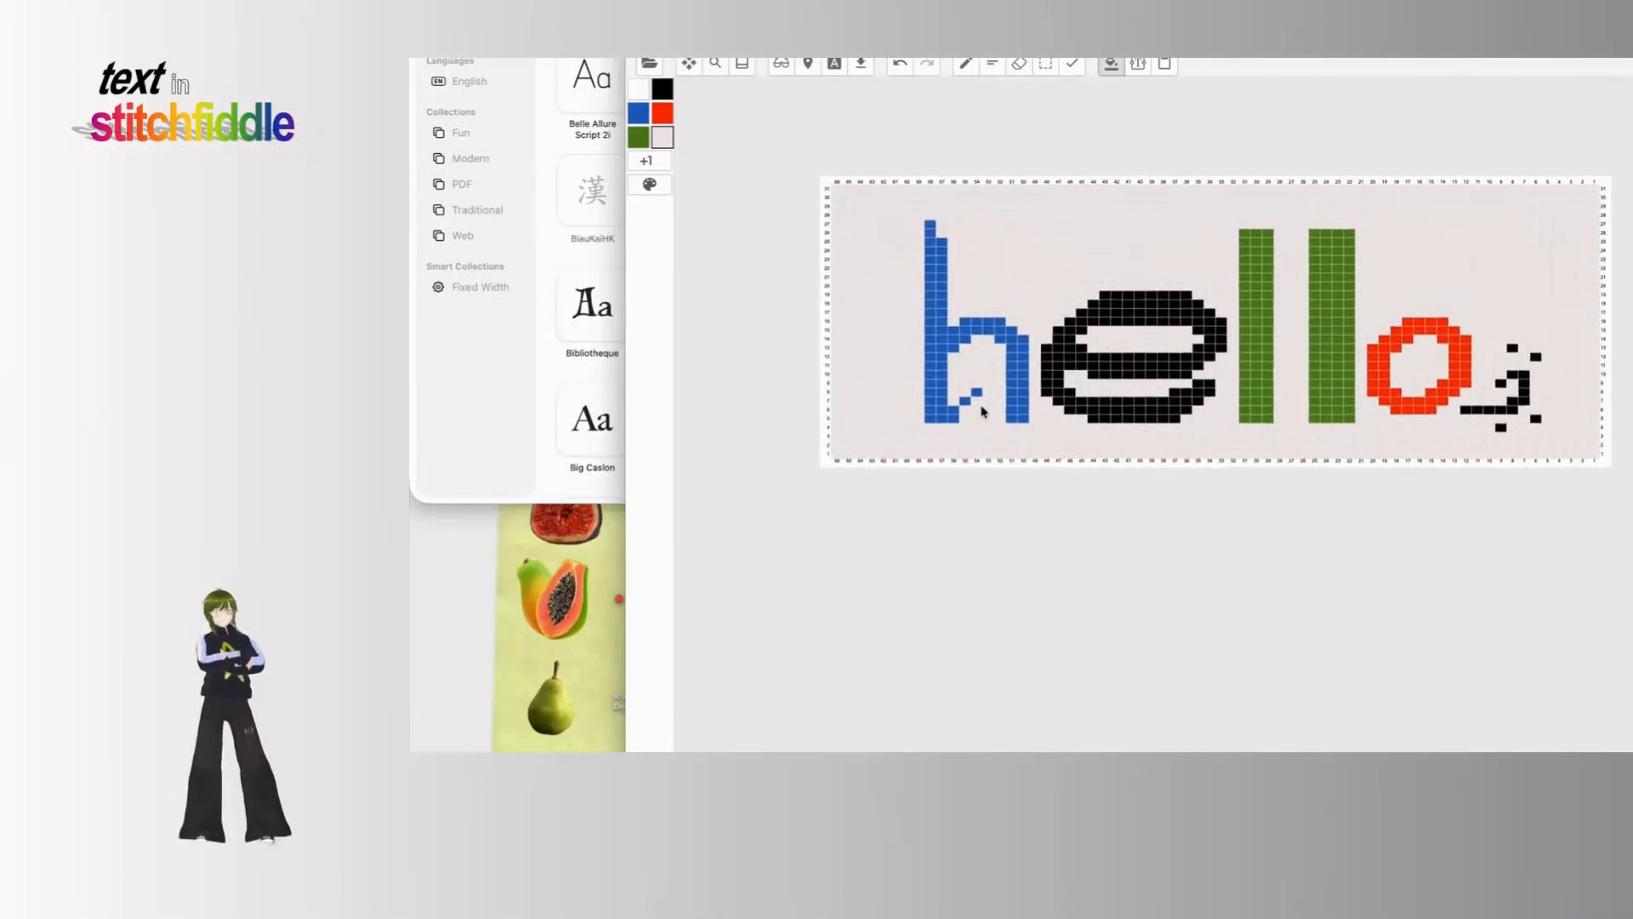
pyautogui.hscroll(-2, 982, 412)
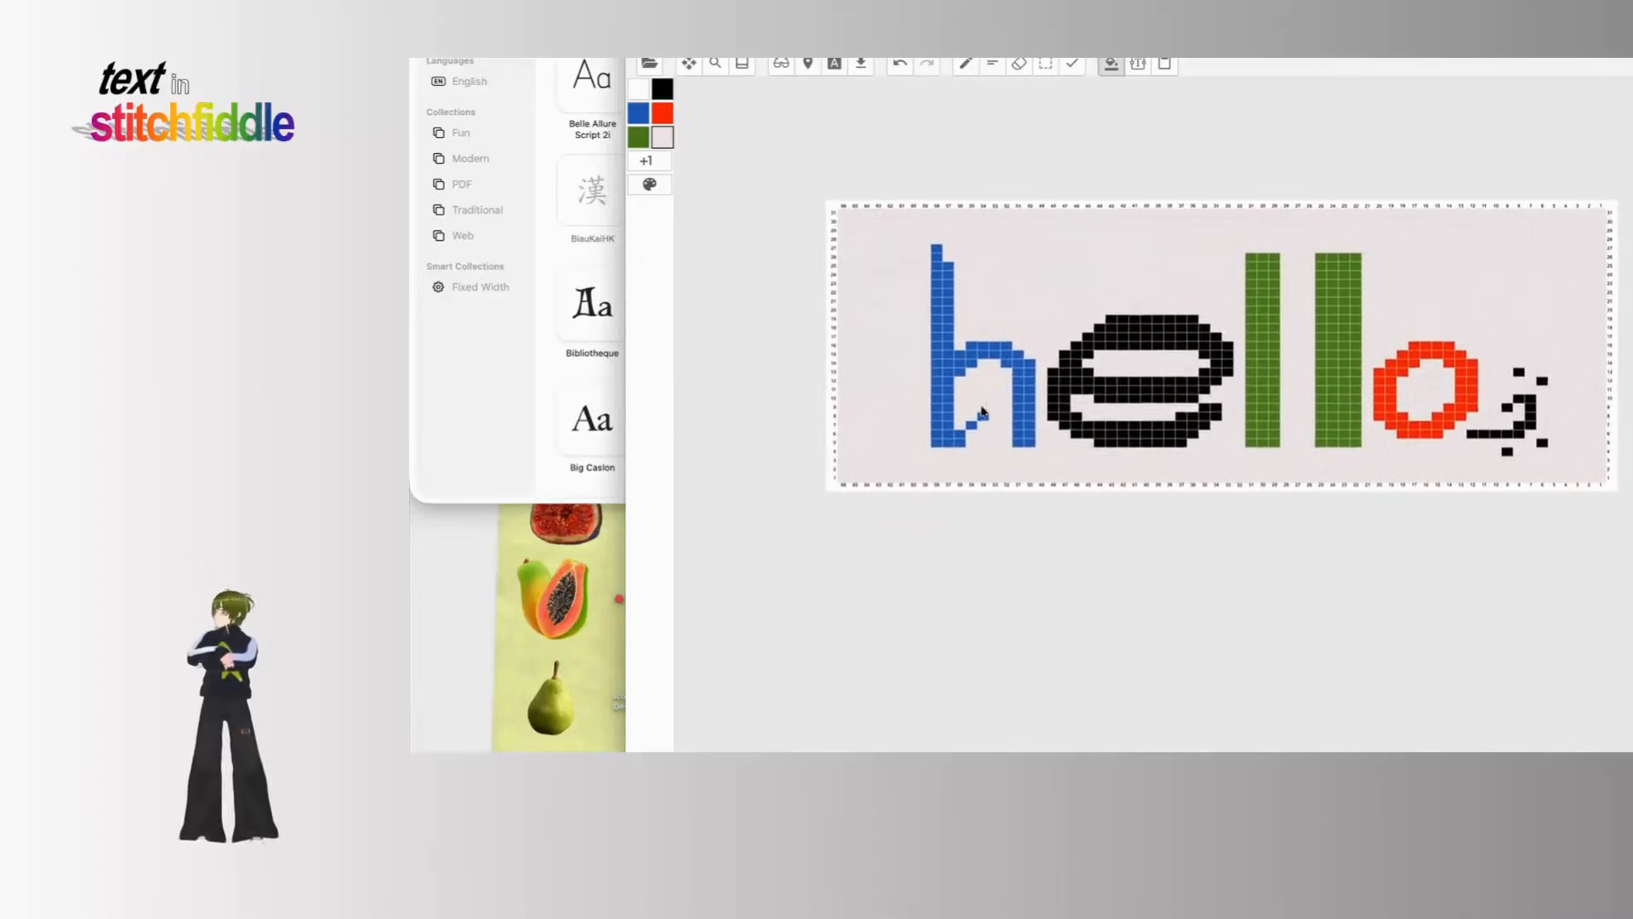